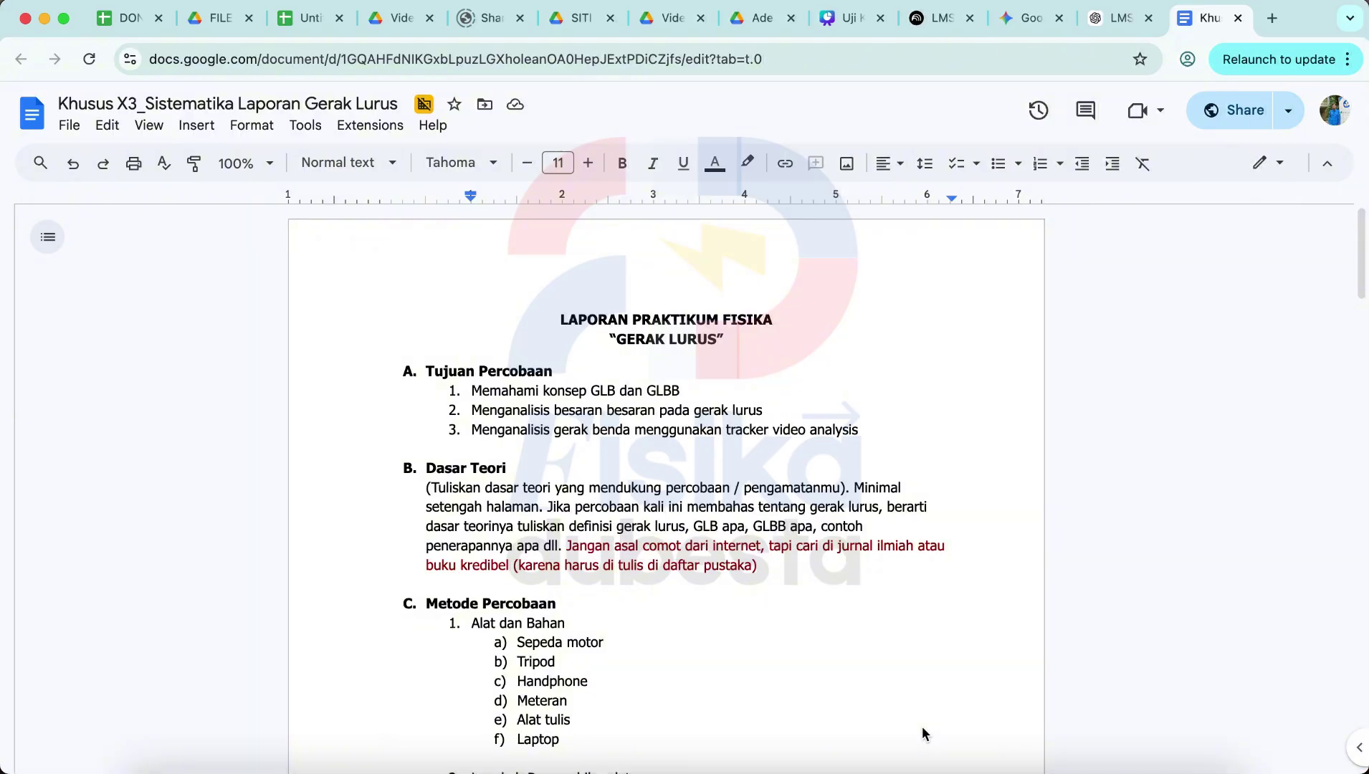
# - Look through the physics lab report outline, from the experiment objectives to the bibliography section and back to the title
pyautogui.scroll(-15, 923, 731)
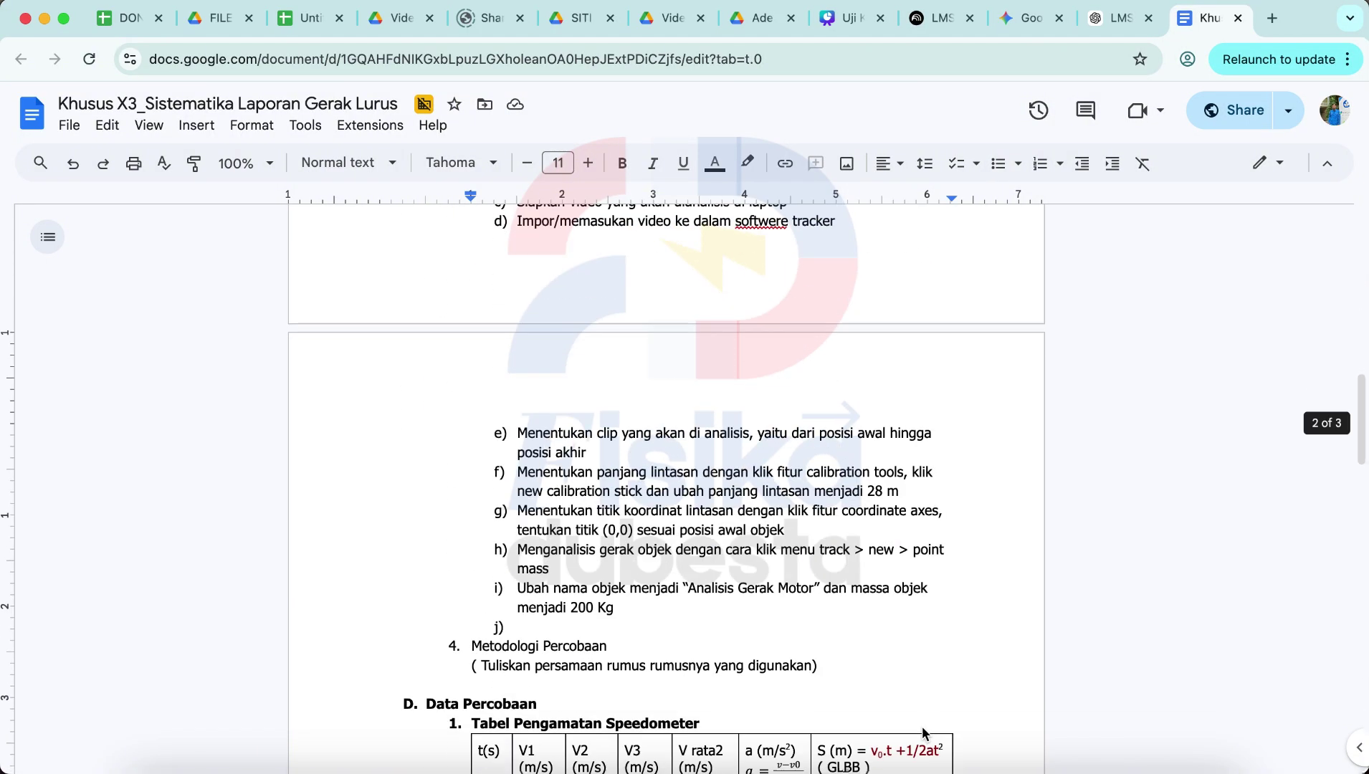
pyautogui.scroll(-15, 923, 731)
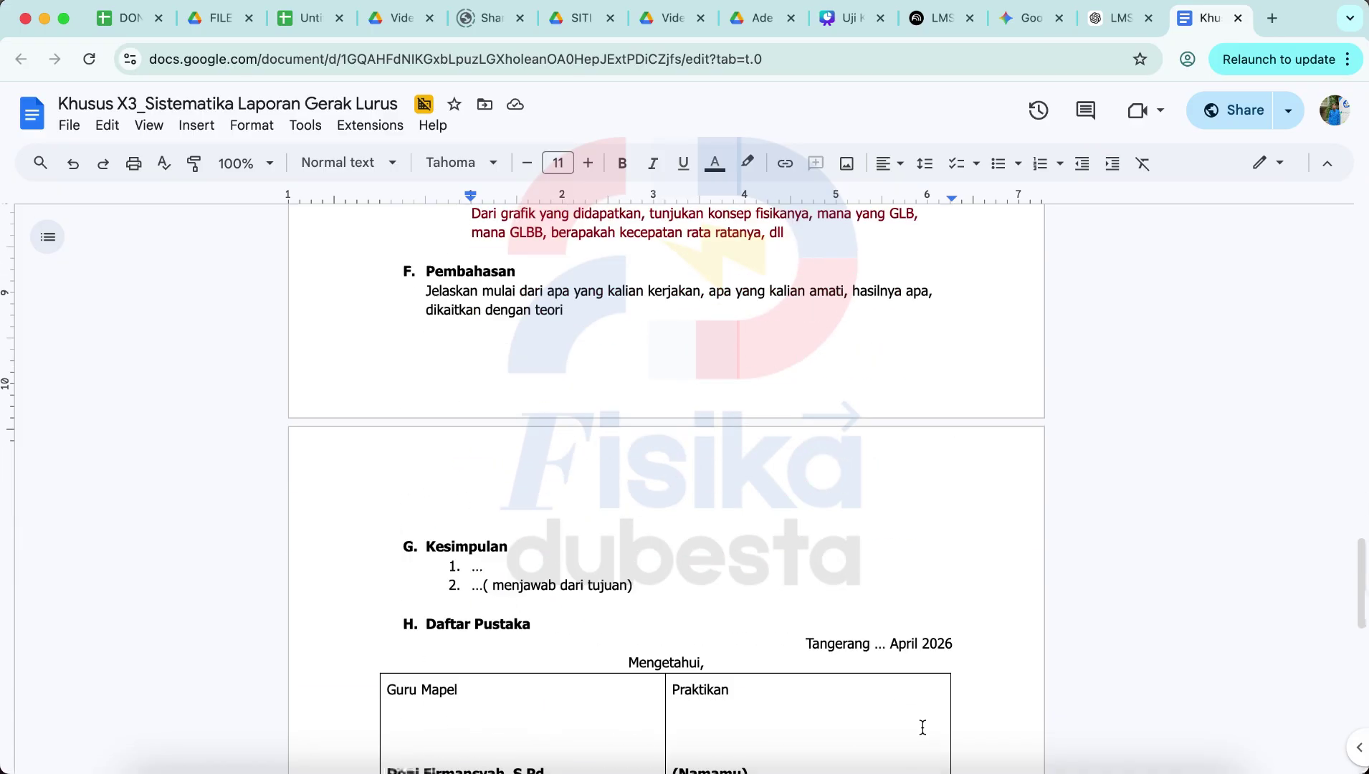
pyautogui.scroll(15, 923, 728)
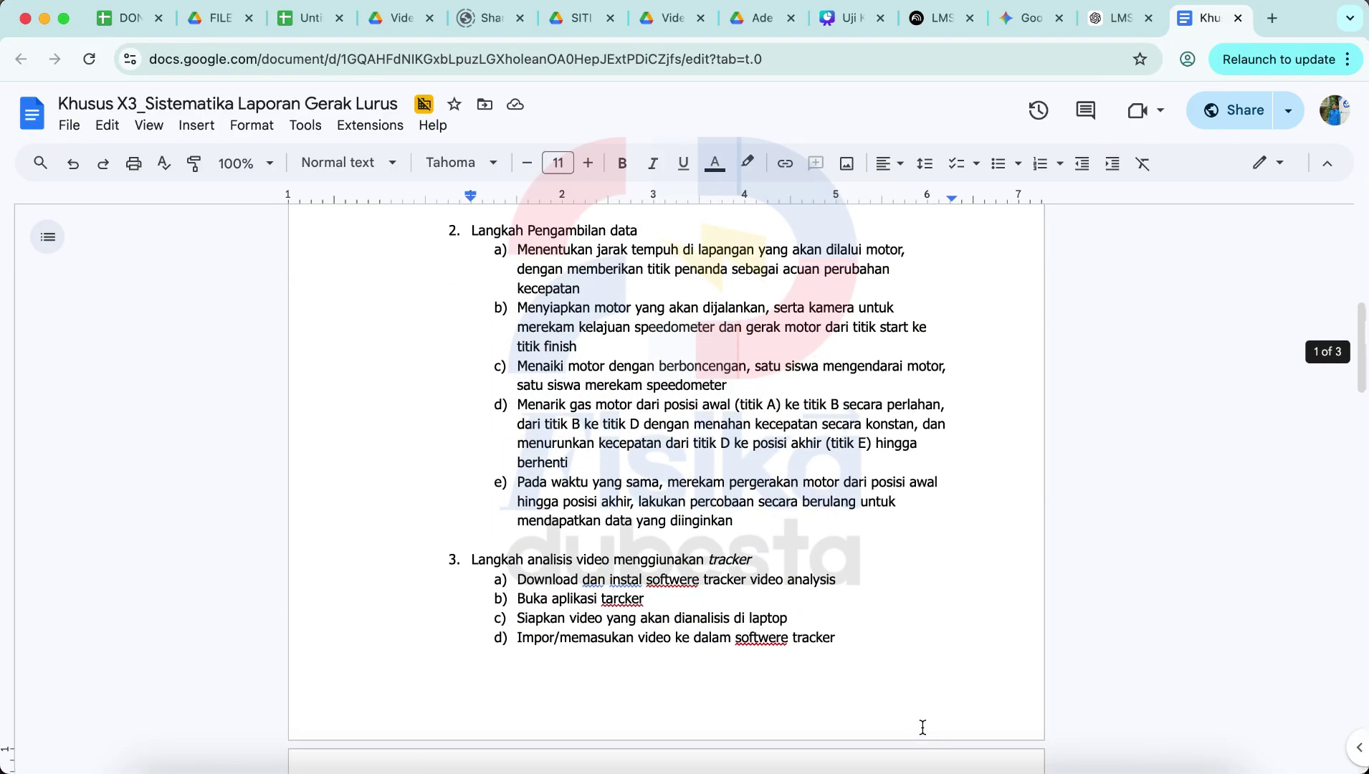
pyautogui.scroll(10, 923, 727)
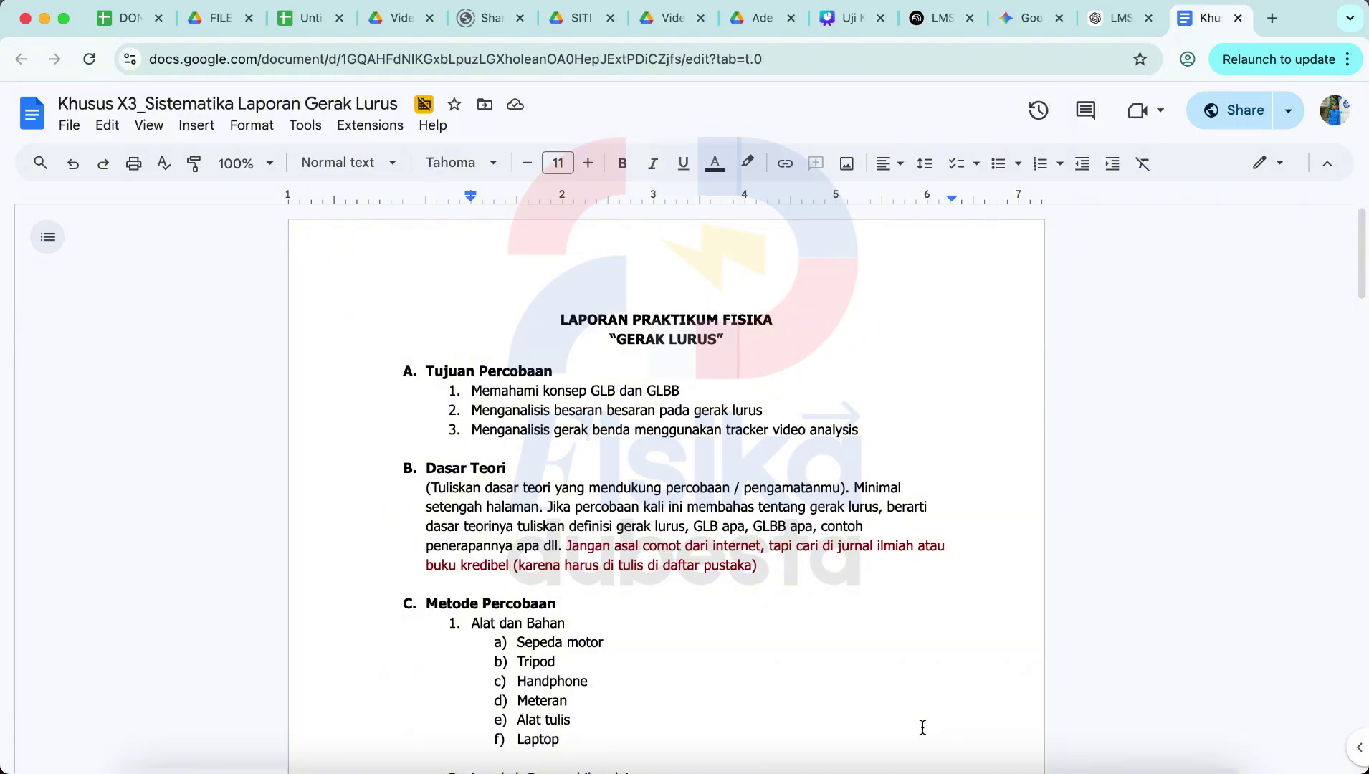
# - Switch to the Tracker video analysis app
pyautogui.moveTo(1144, 770)
pyautogui.press('F4')
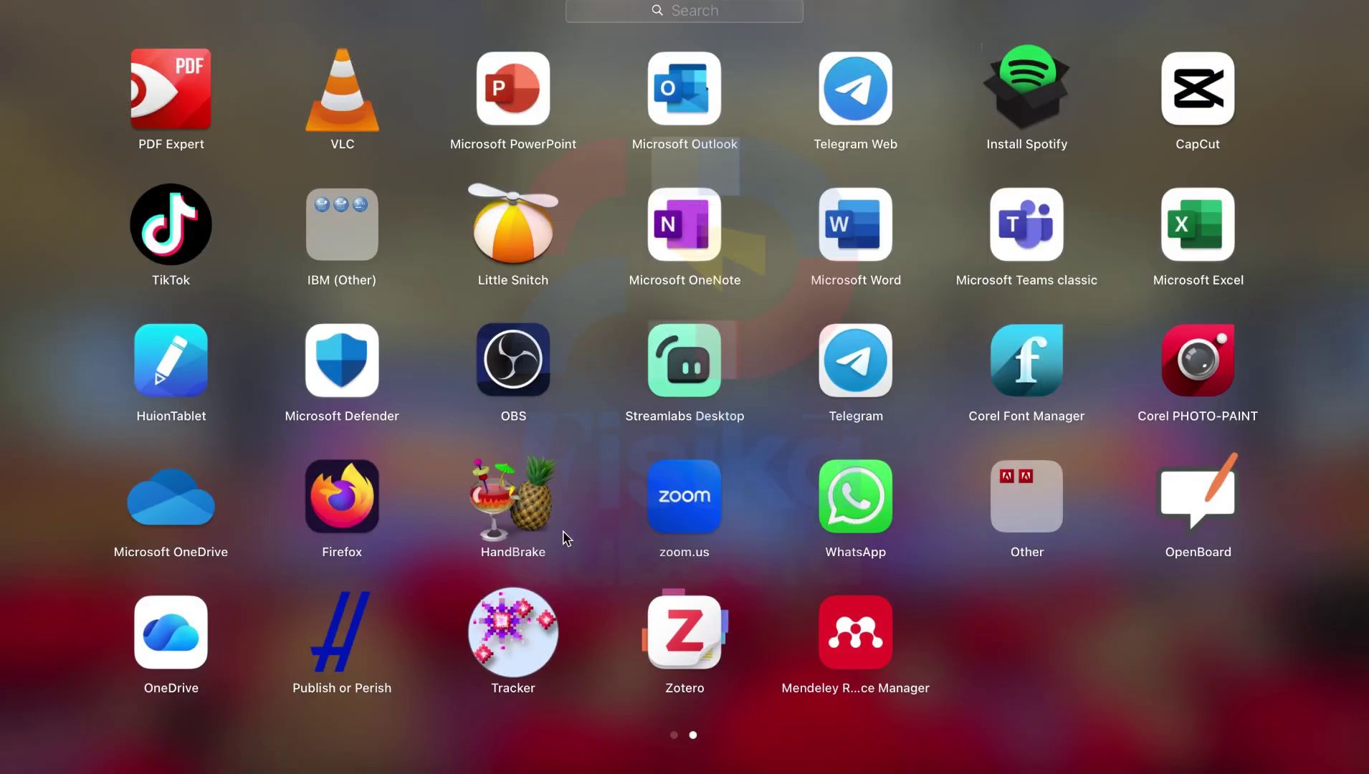
pyautogui.click(522, 654)
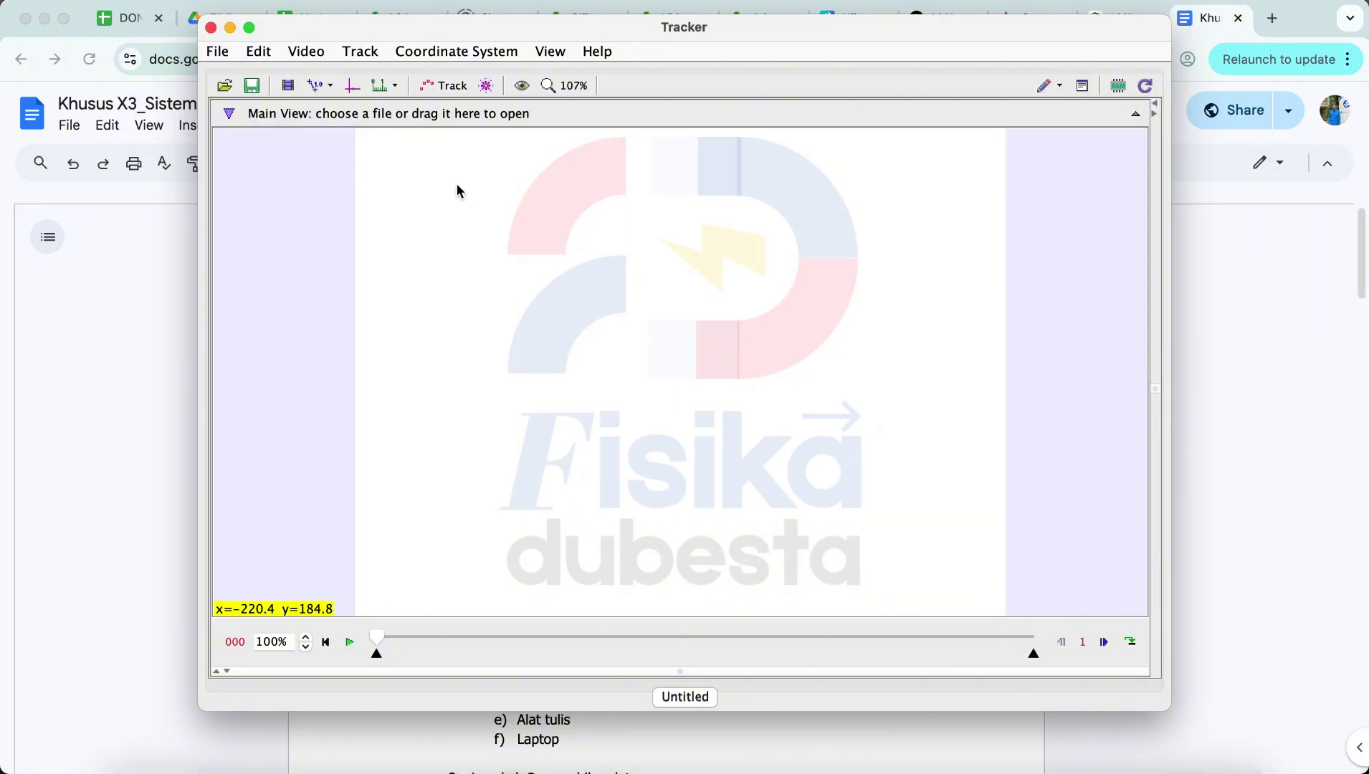
pyautogui.click(219, 54)
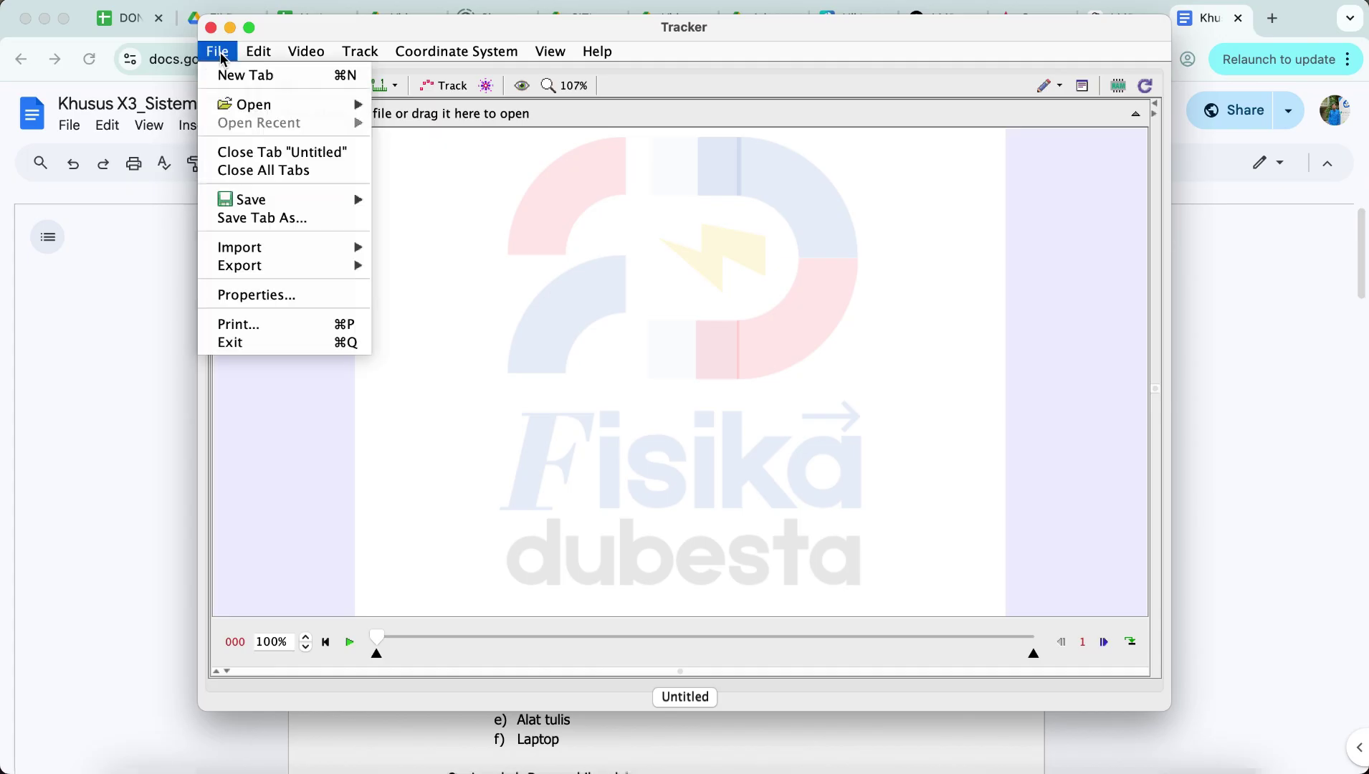
pyautogui.moveTo(275, 250)
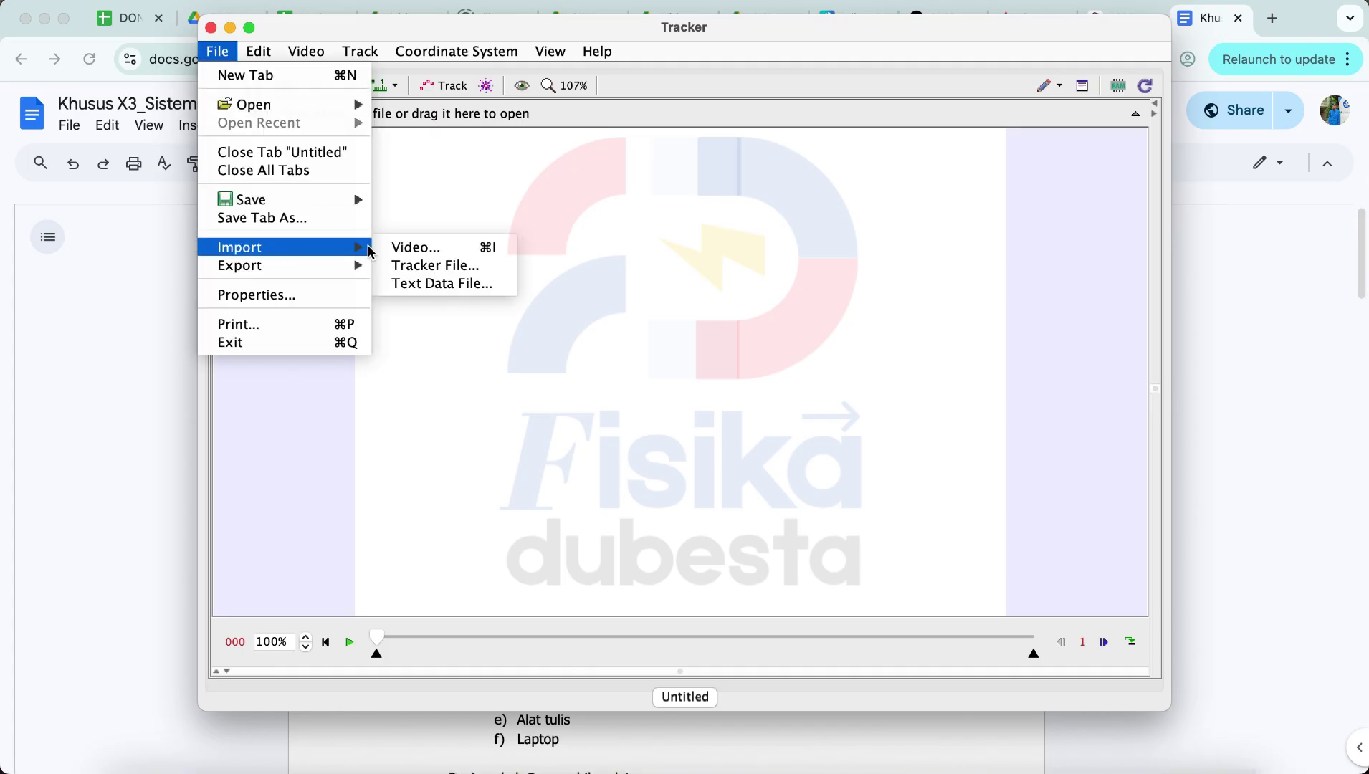
pyautogui.click(407, 249)
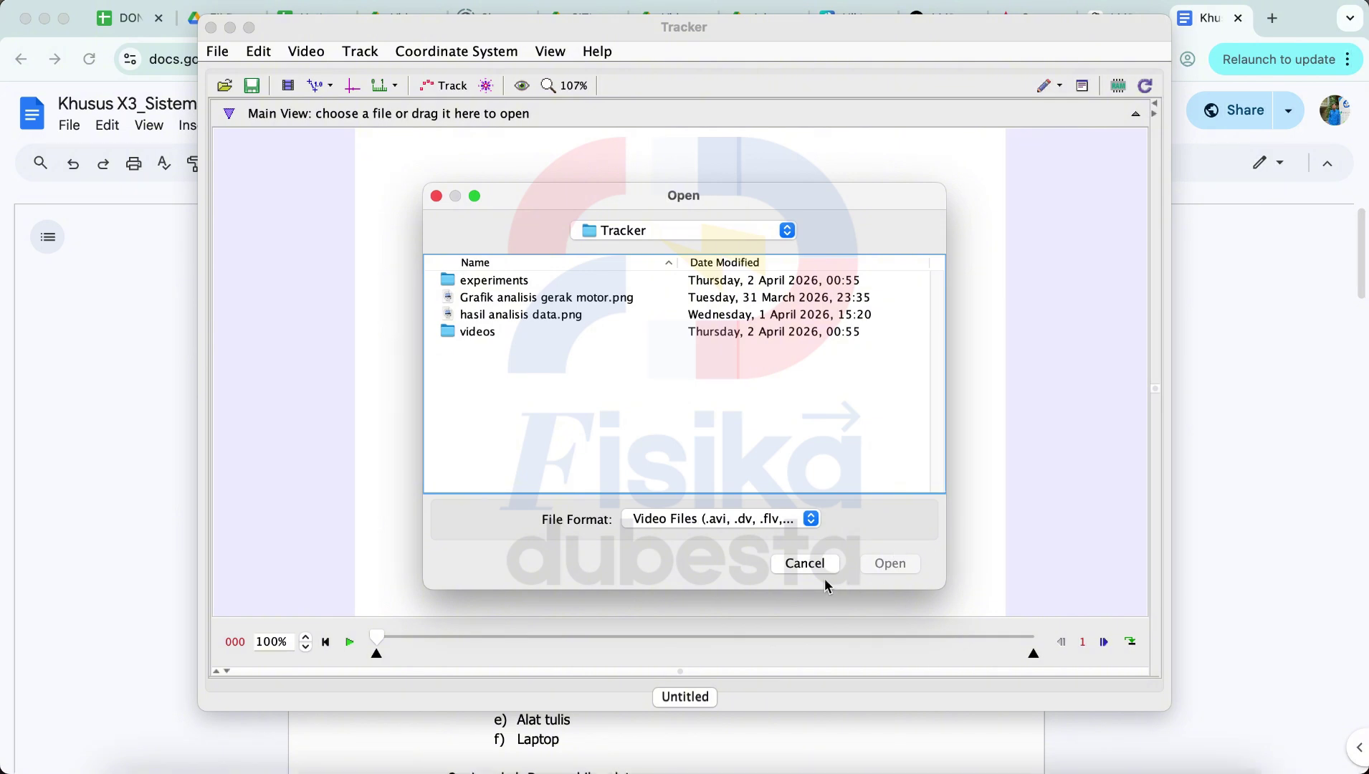
pyautogui.click(805, 563)
# - Maximize the Tracker window and load "WhatsApp Video 2026-03-31 at 17.59.57.mp4" into it from the Downloads folder in Finder
pyautogui.doubleClick(741, 32)
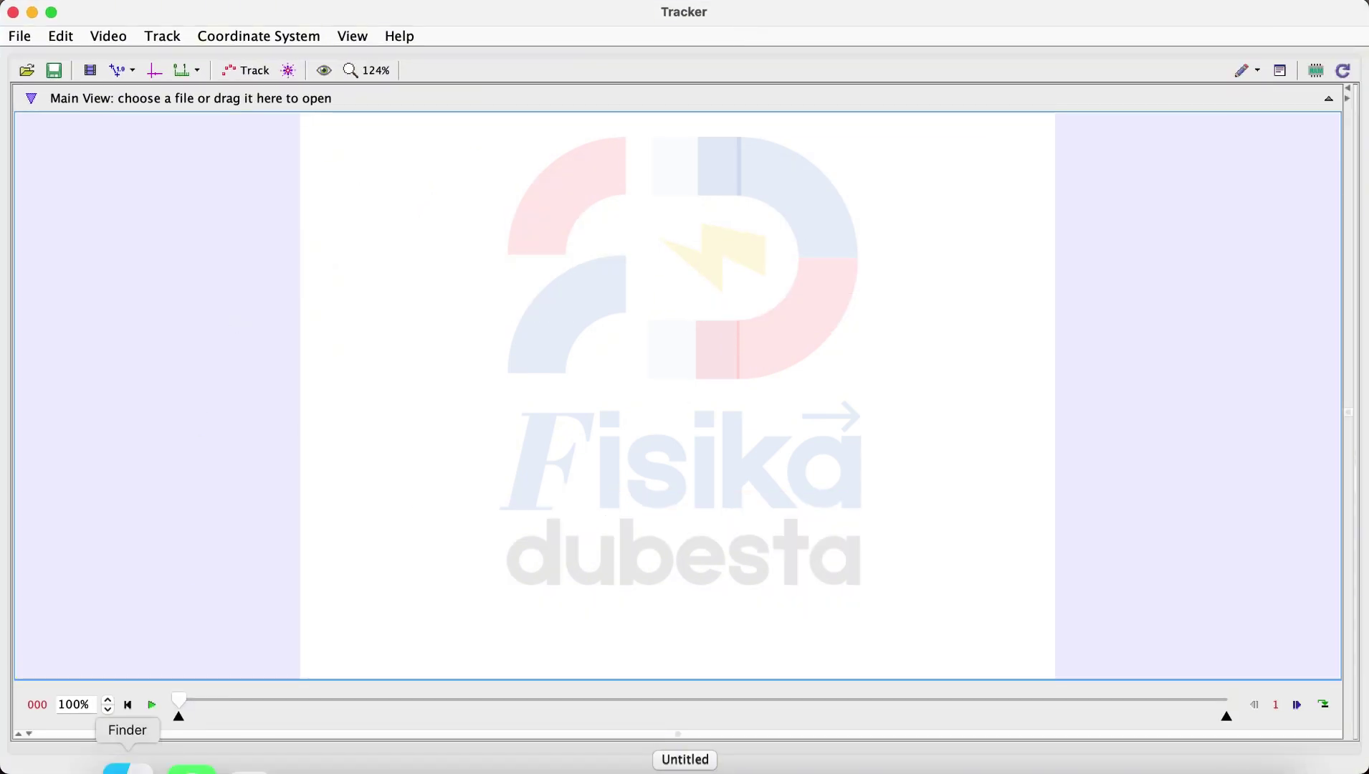
pyautogui.click(115, 760)
pyautogui.scroll(10, 332, 320)
pyautogui.scroll(10, 332, 320)
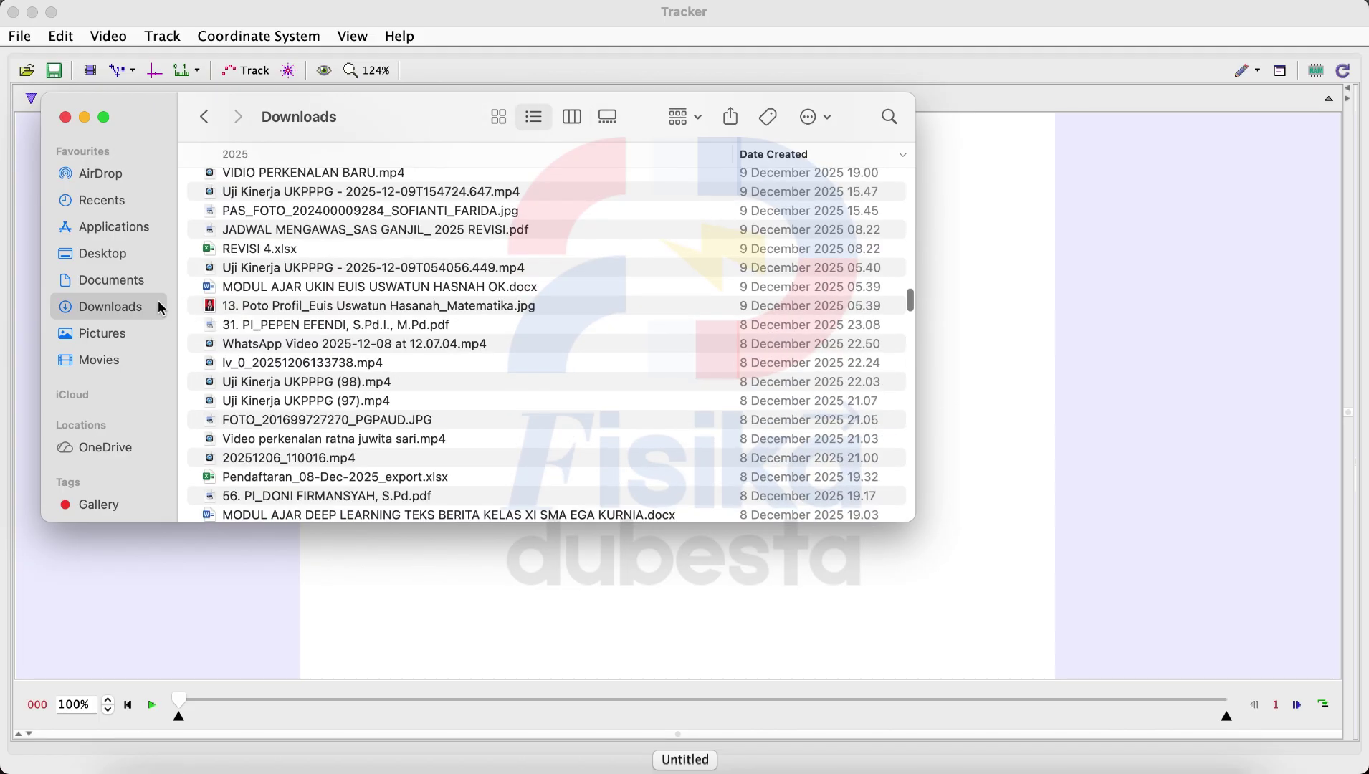
pyautogui.scroll(10, 386, 300)
pyautogui.scroll(10, 386, 300)
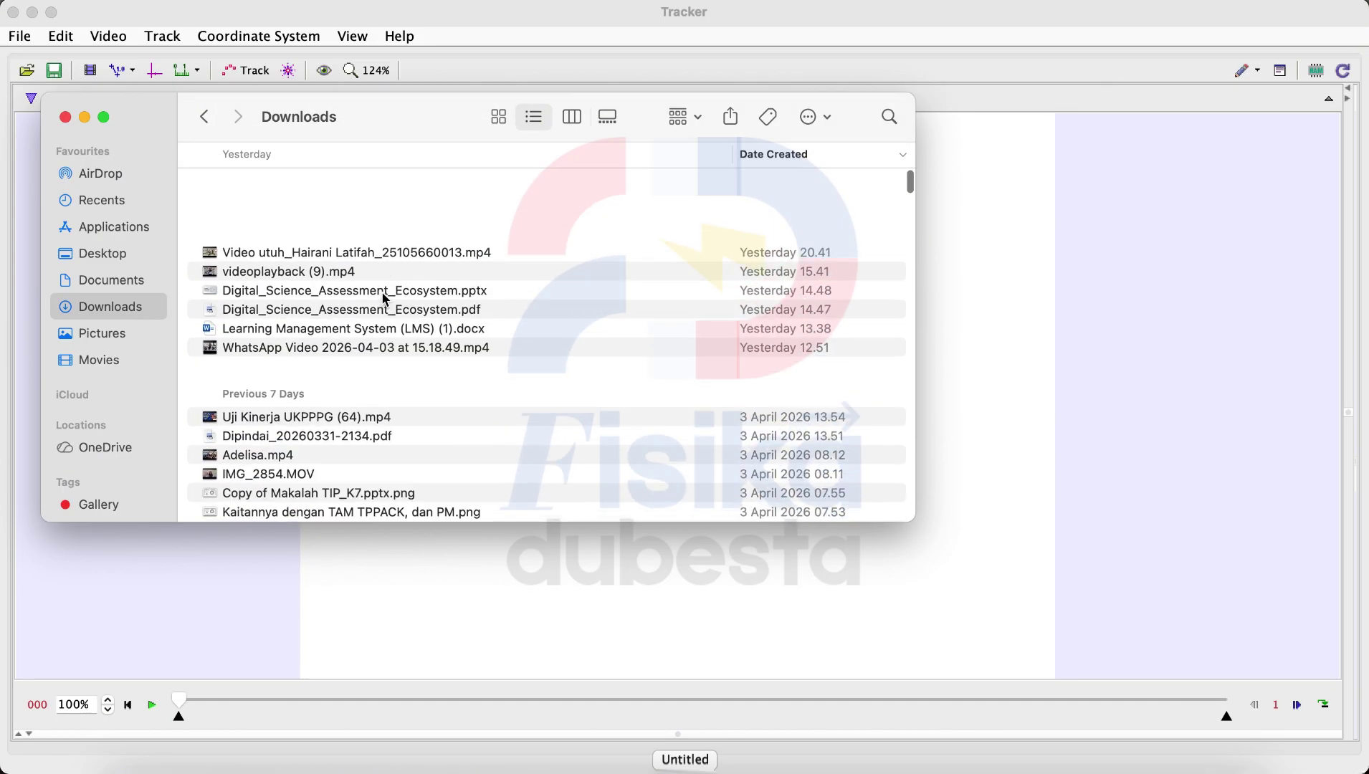
pyautogui.scroll(-5, 386, 299)
pyautogui.scroll(-10, 386, 300)
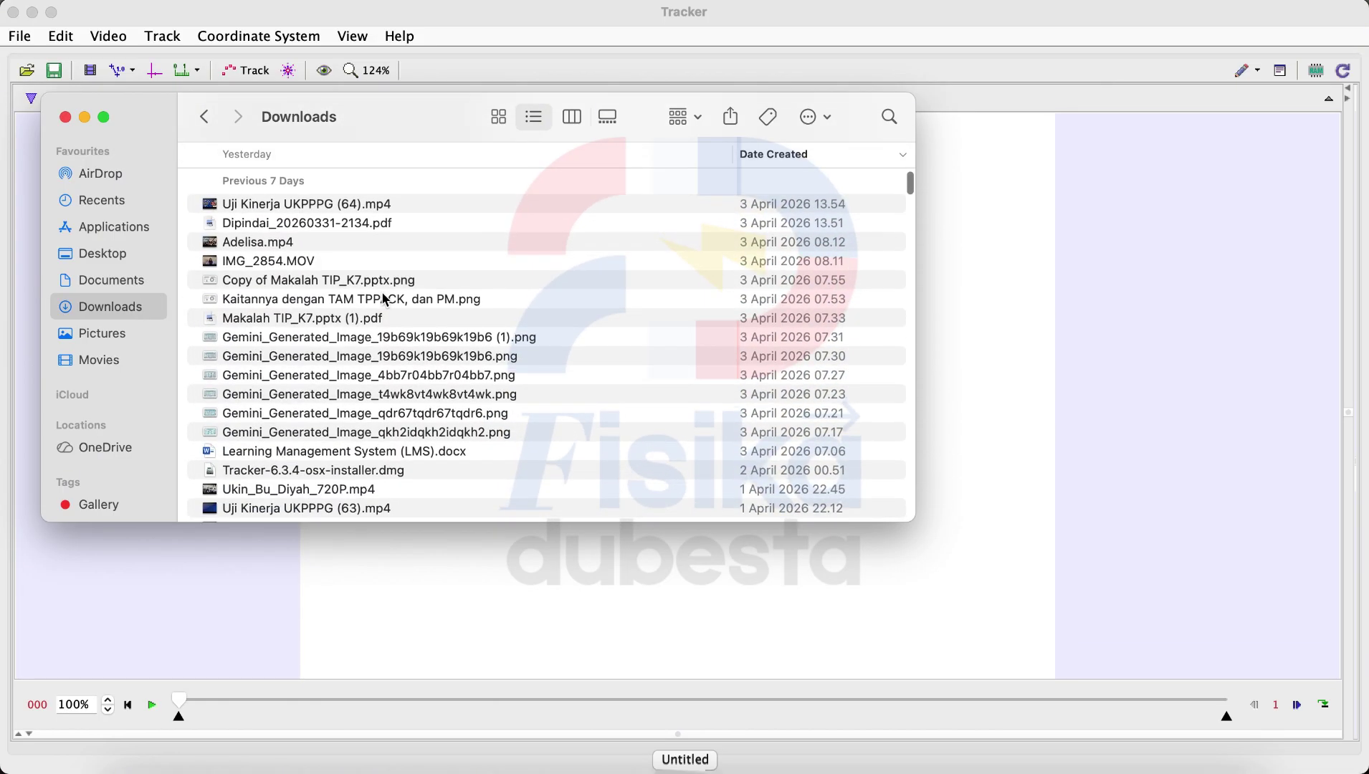
pyautogui.scroll(-2, 385, 300)
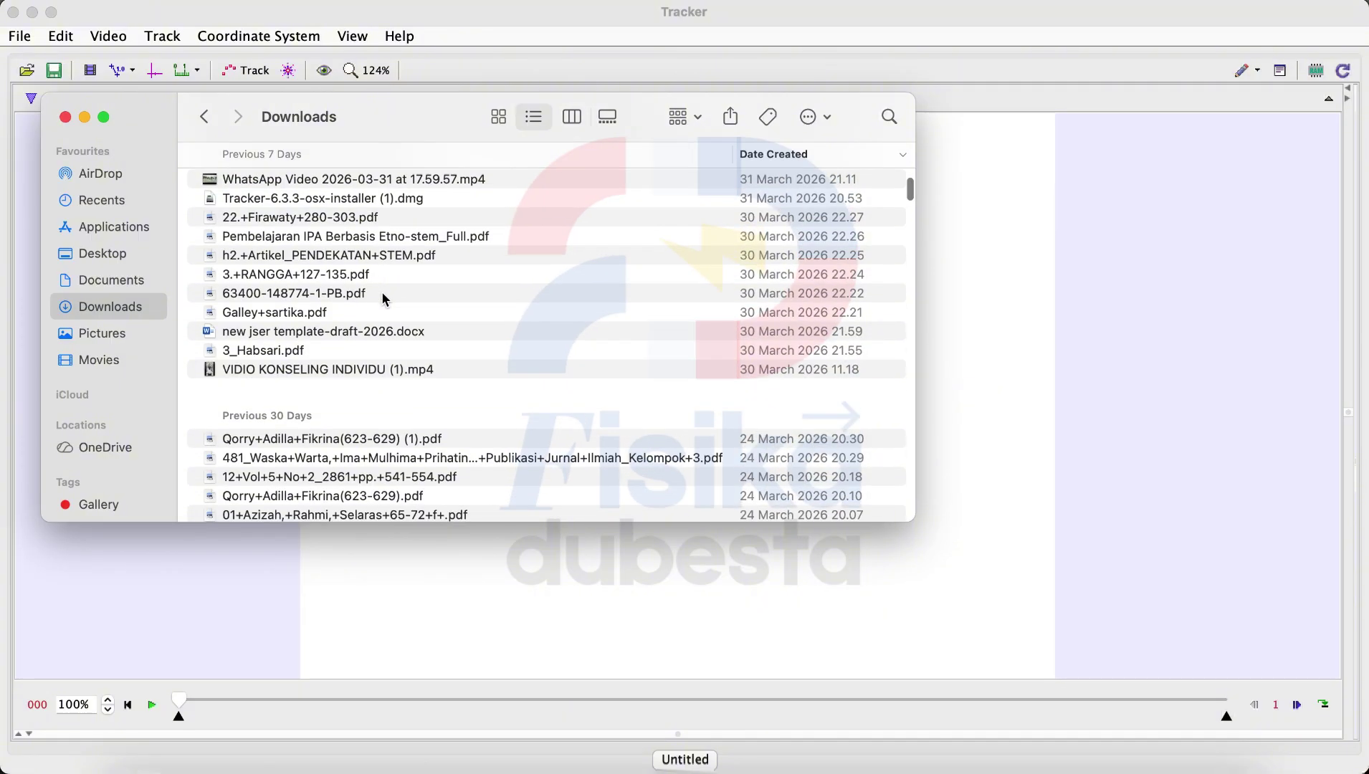
pyautogui.click(237, 181)
pyautogui.moveTo(237, 181); pyautogui.dragTo(453, 642)
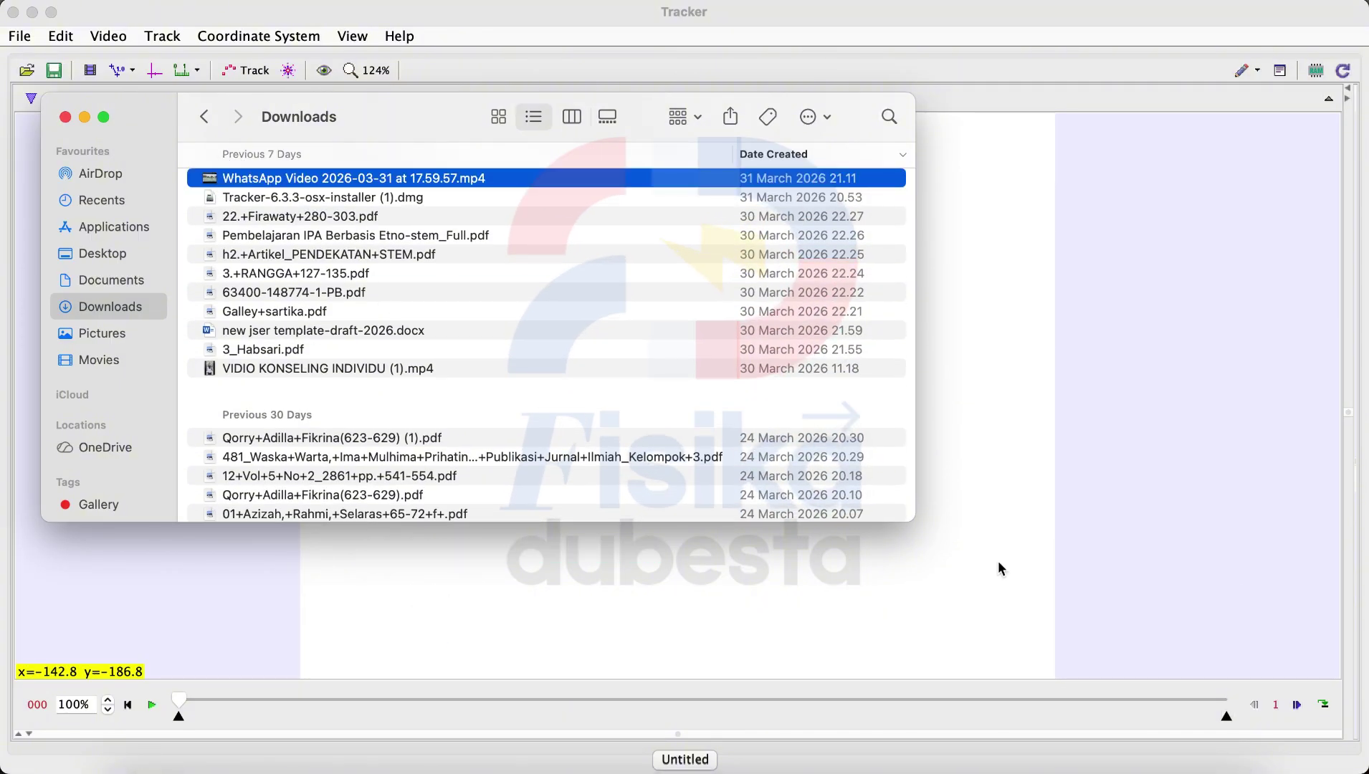
pyautogui.click(1259, 551)
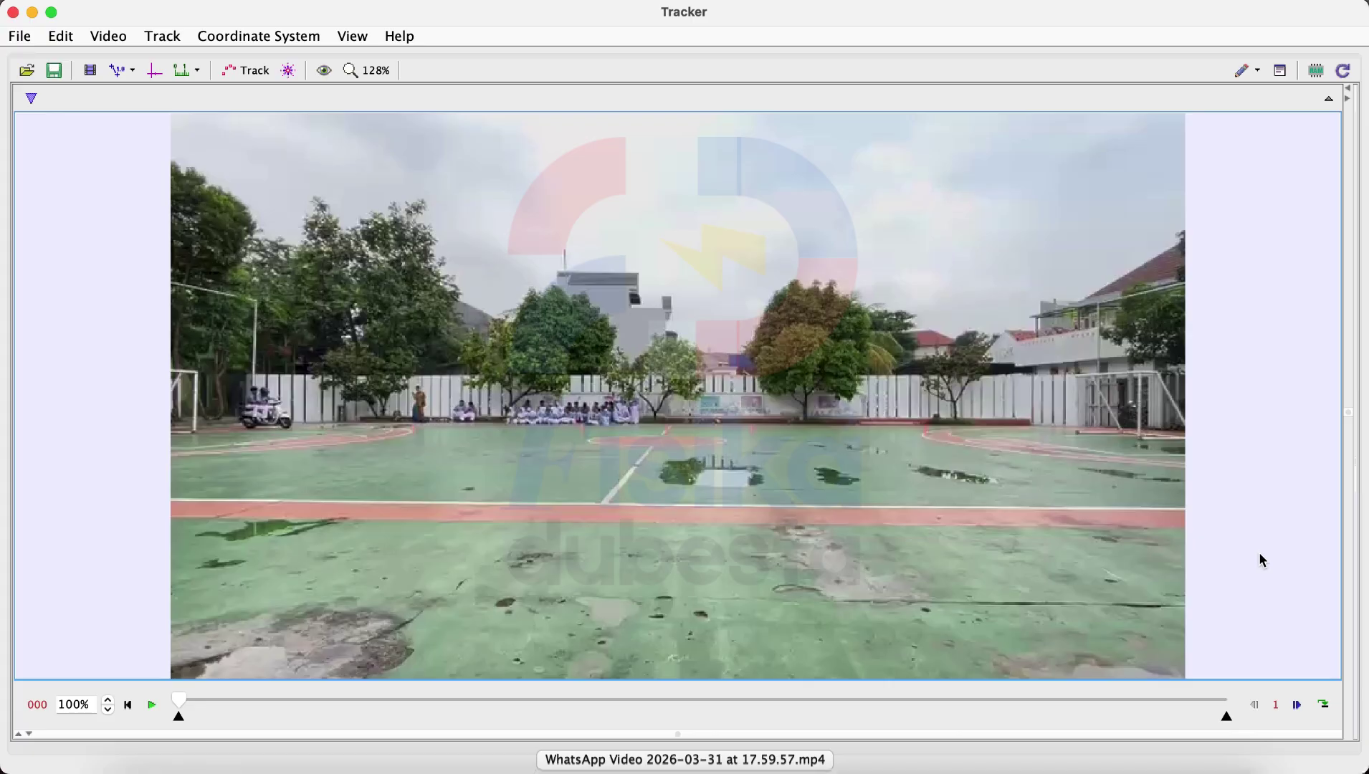
# - Play the video until the motorcycle reaches its final position, pause at frame 834, and set the clip's end frame to 834
pyautogui.click(152, 706)
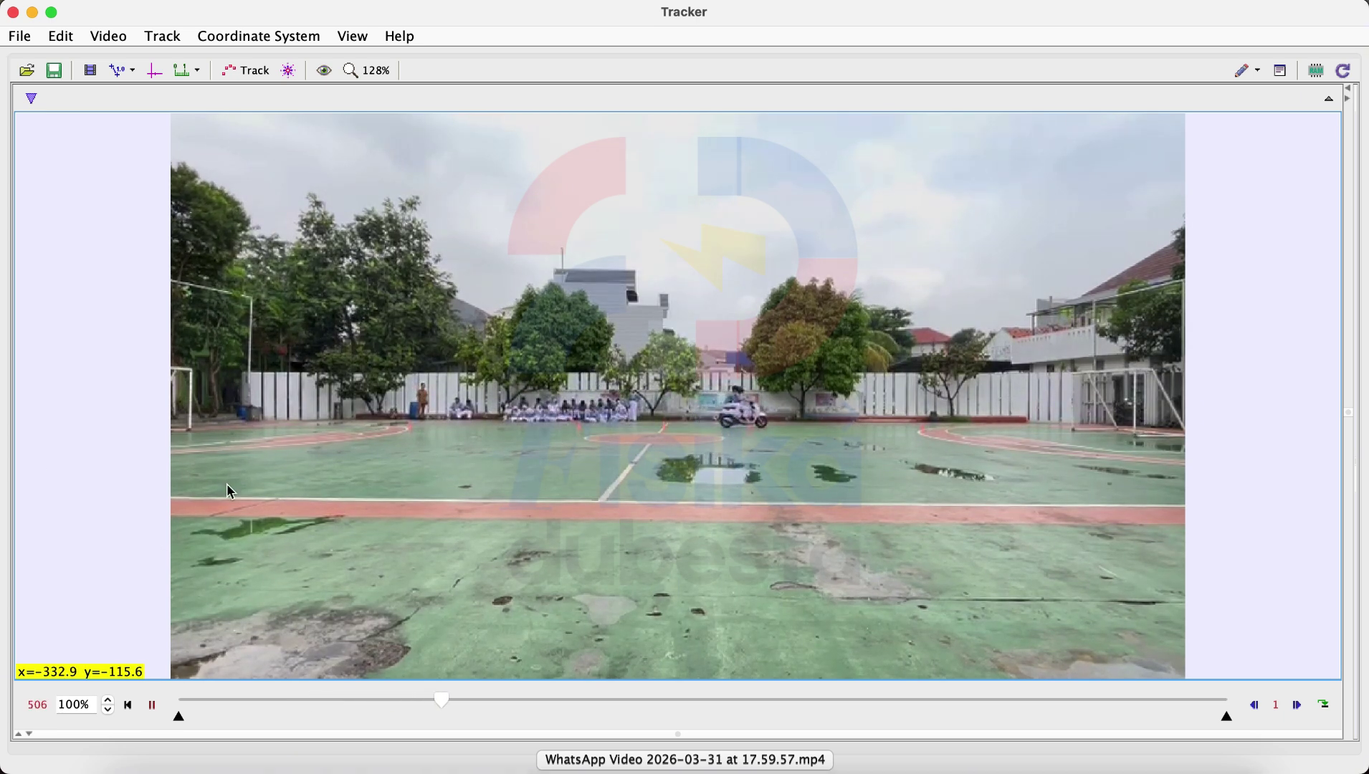
pyautogui.click(152, 711)
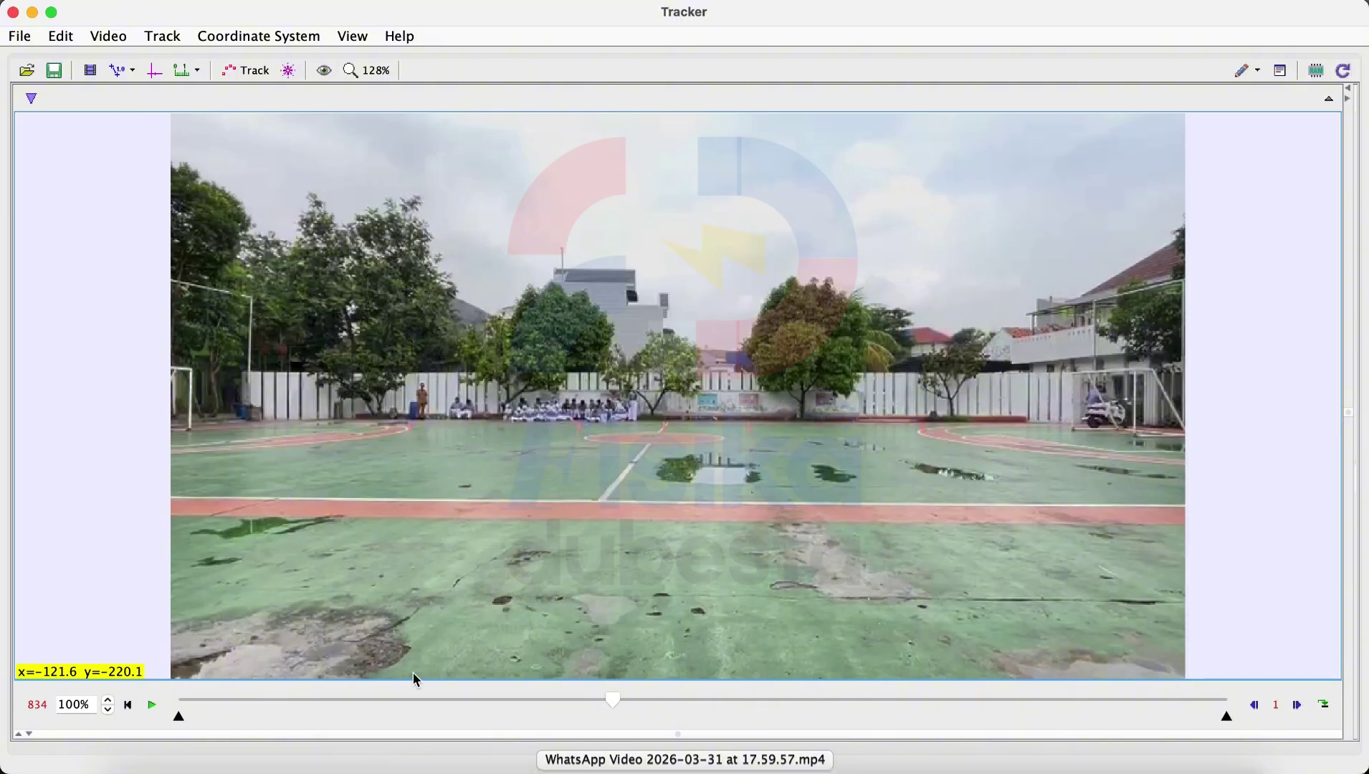
pyautogui.click(91, 72)
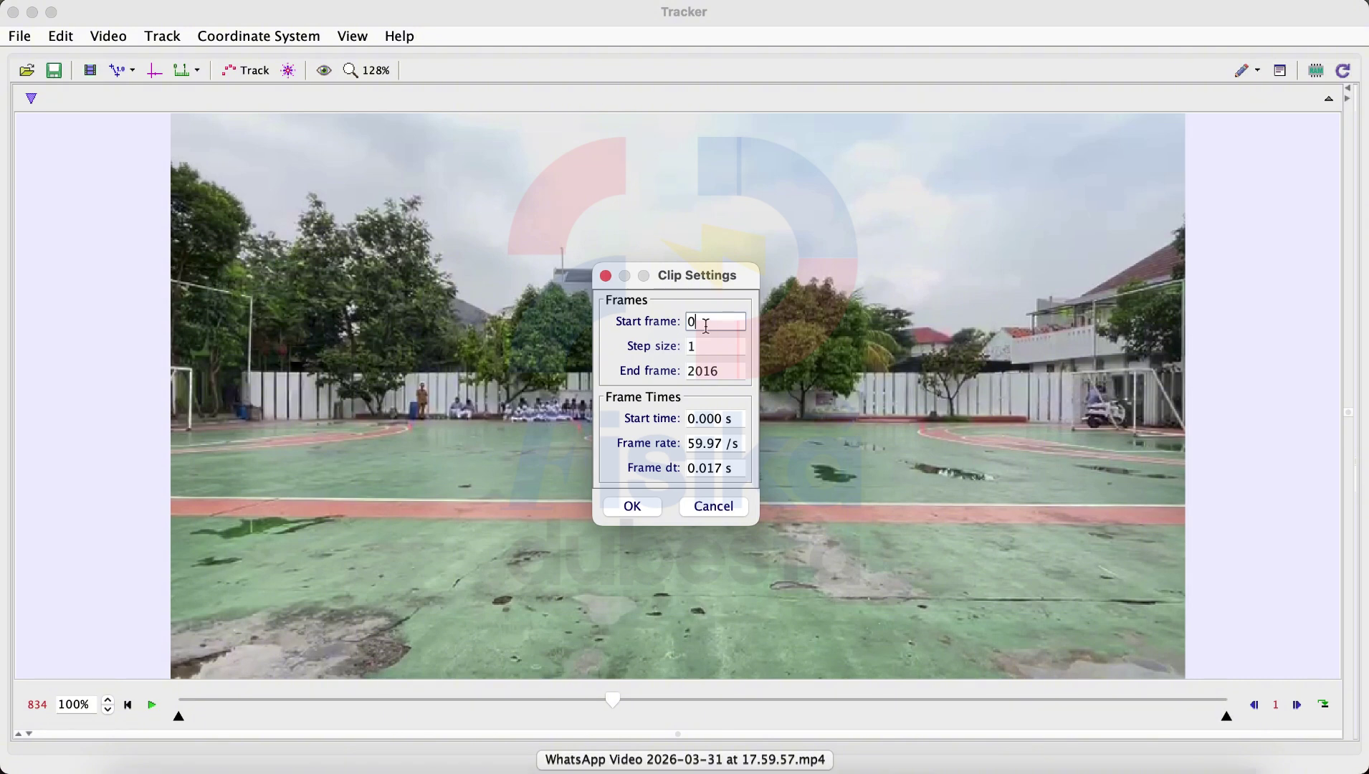
pyautogui.click(705, 369)
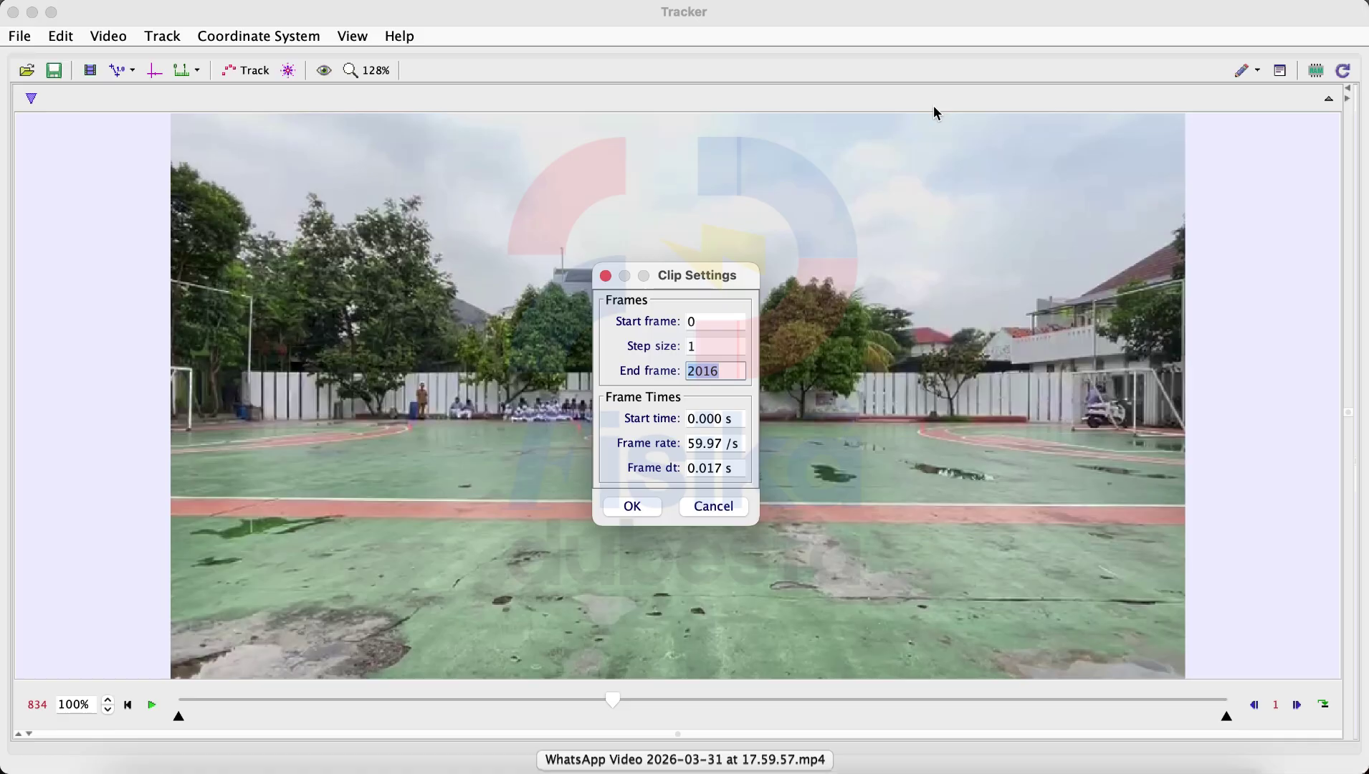
pyautogui.write('834')
pyautogui.click(632, 507)
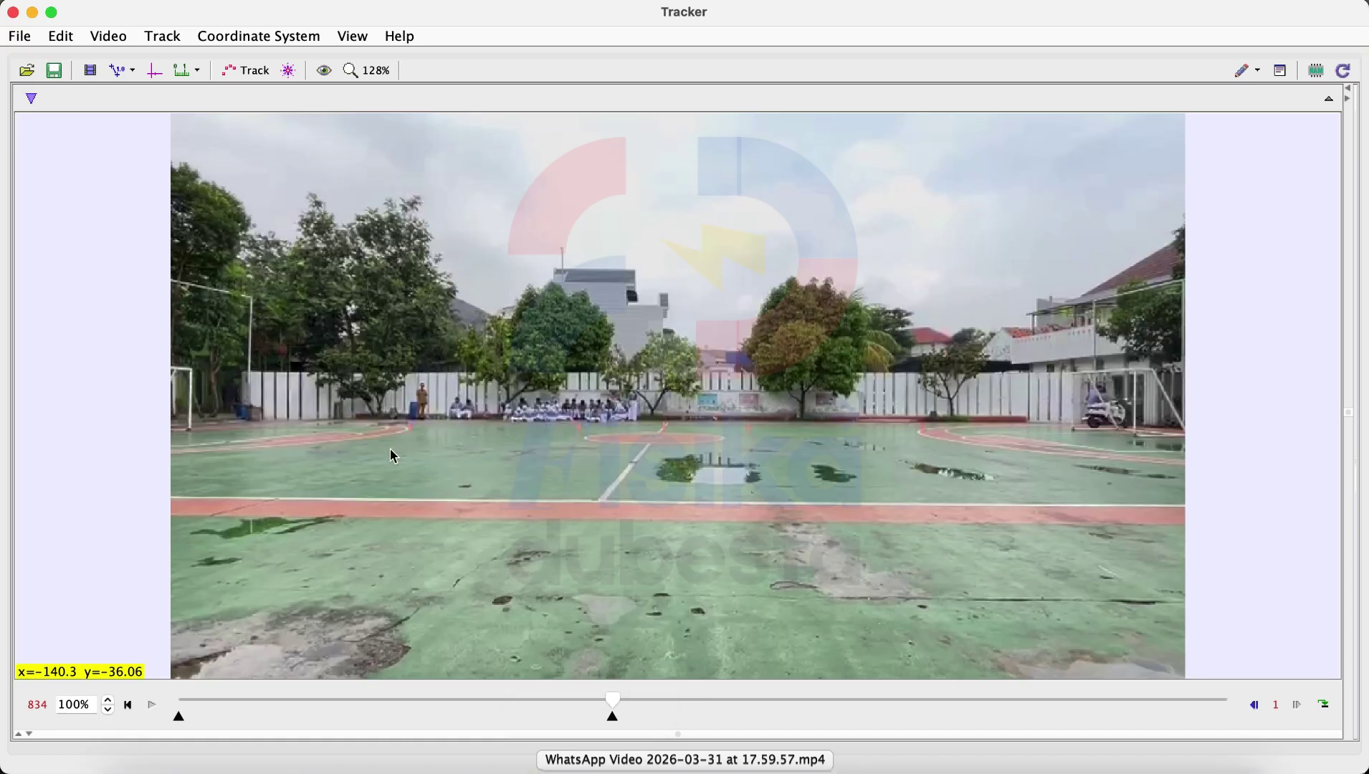
# - Return the video to its first frame and add a new calibration stick
pyautogui.click(118, 71)
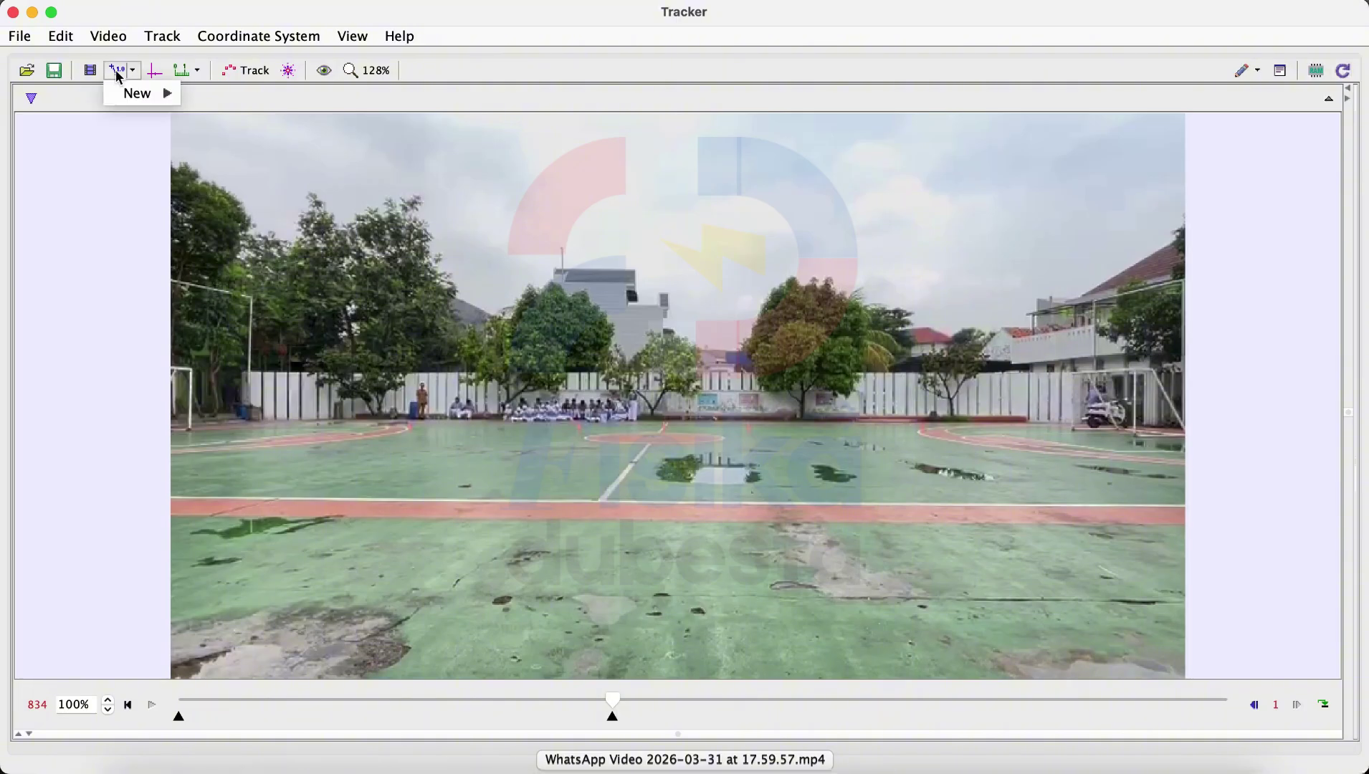
pyautogui.click(135, 146)
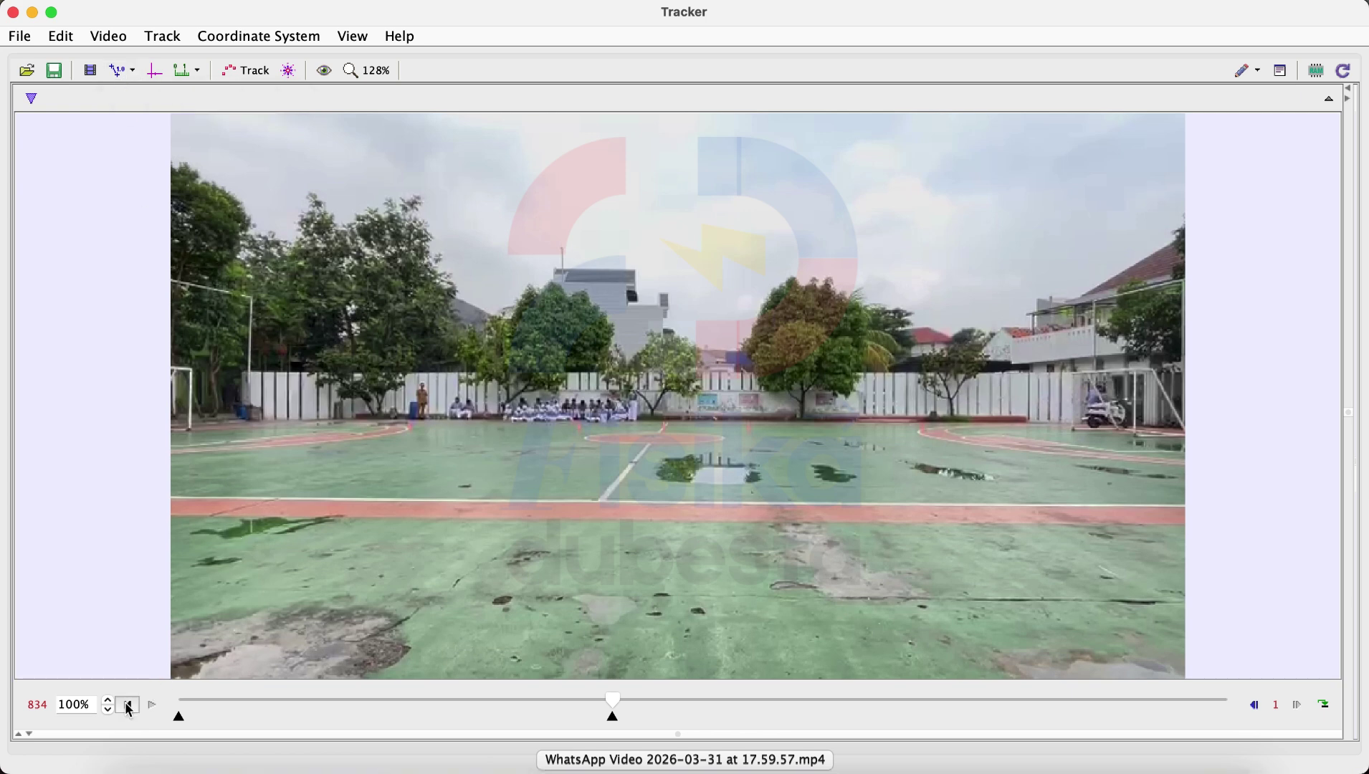
pyautogui.click(128, 705)
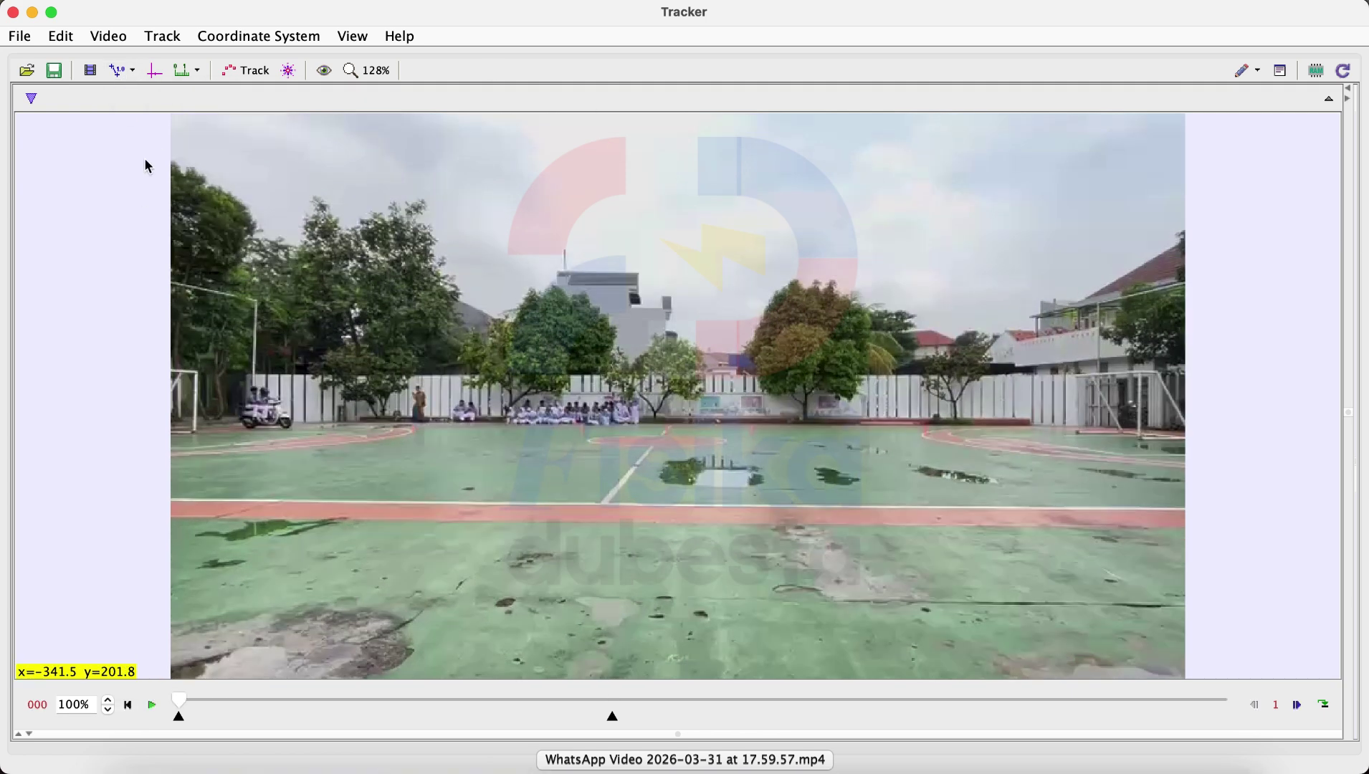
pyautogui.click(129, 69)
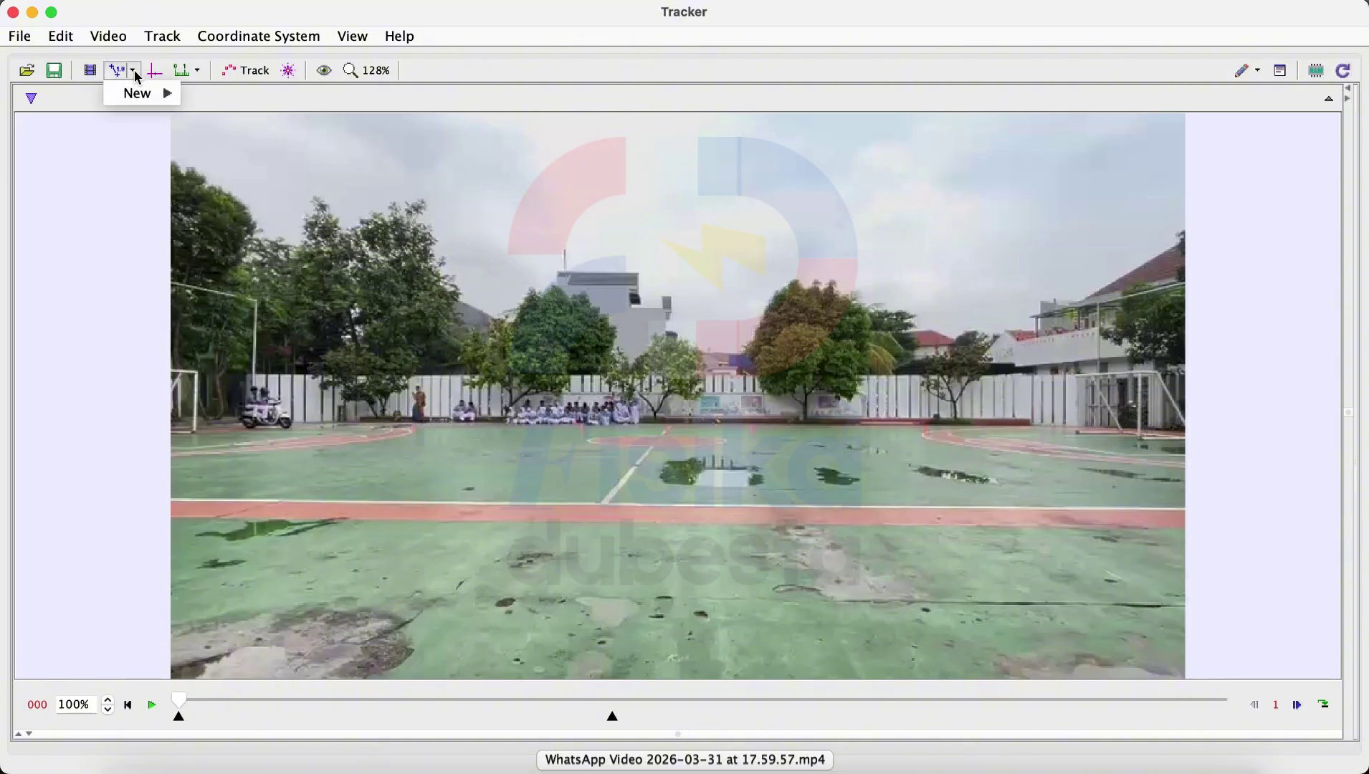
pyautogui.moveTo(148, 96)
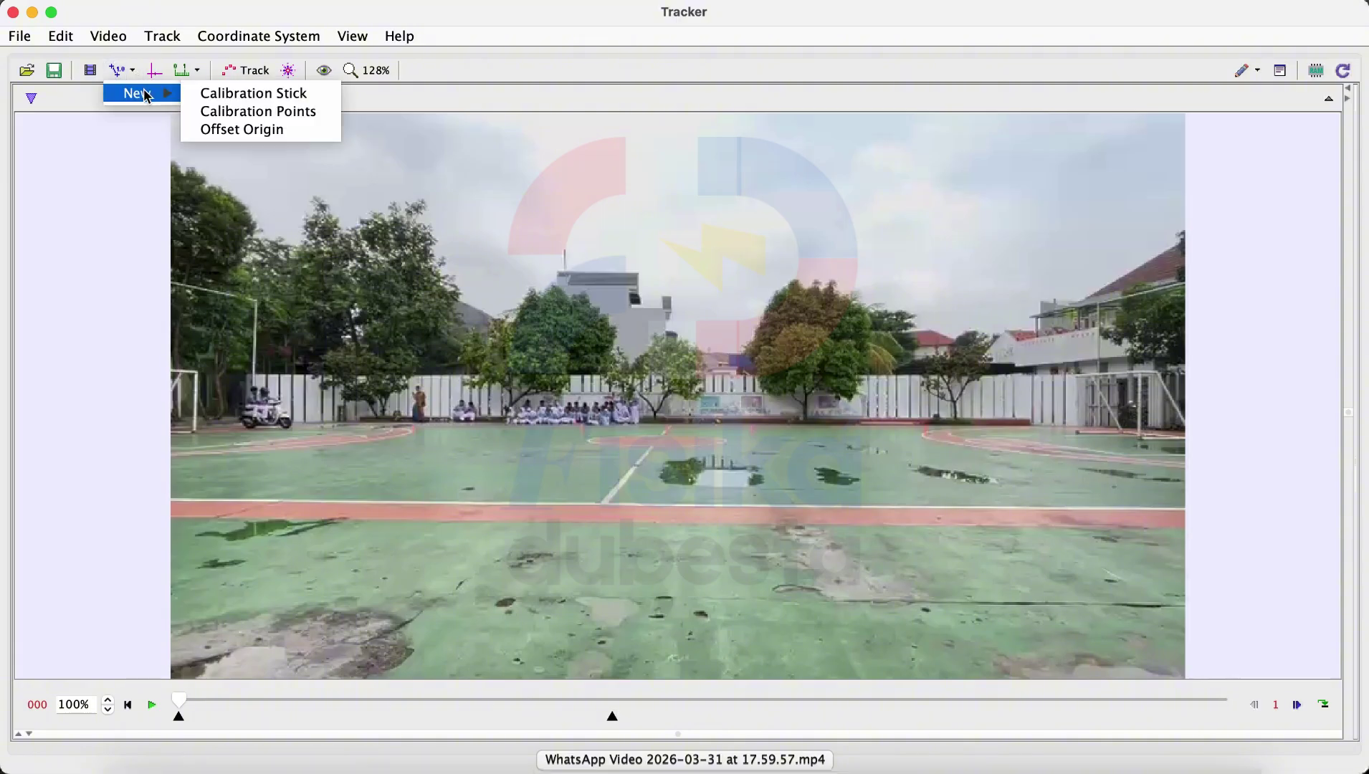
pyautogui.click(237, 104)
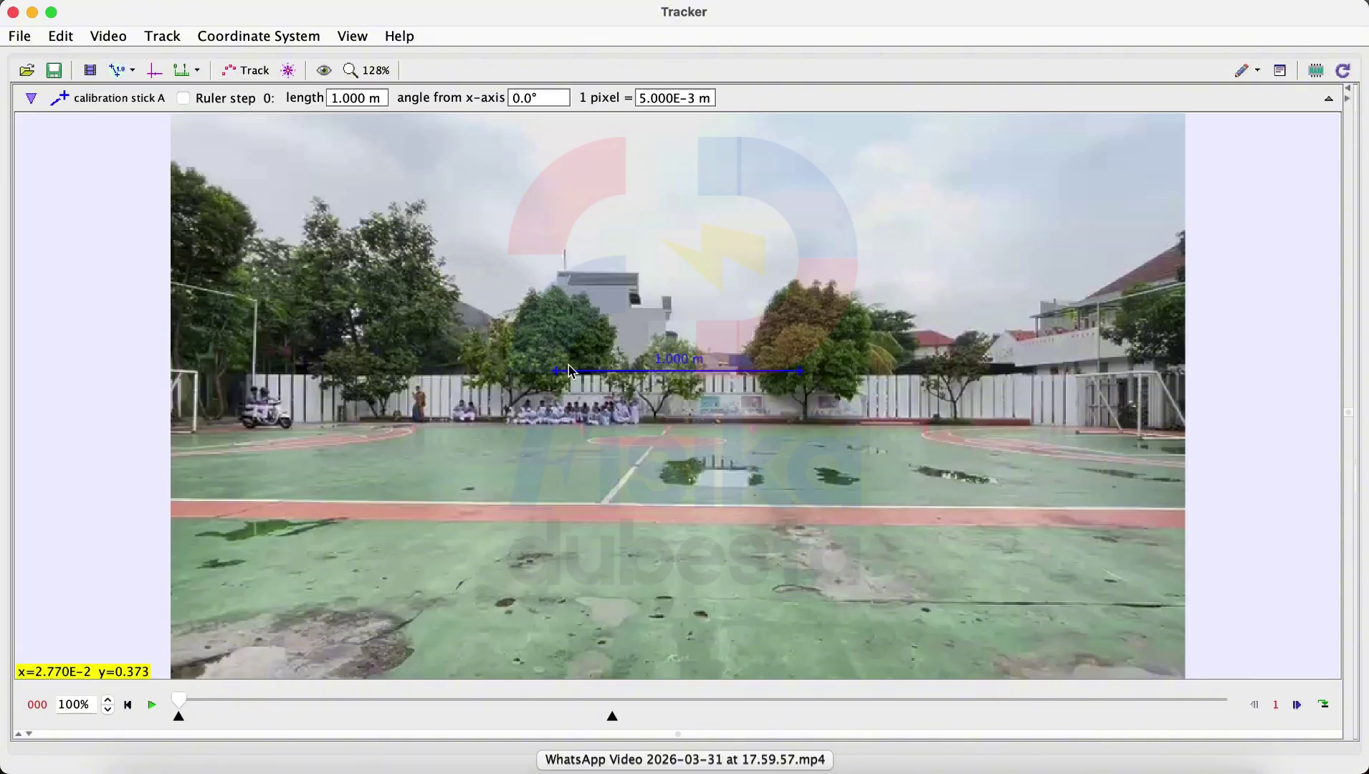
# - Stretch the calibration stick from the motorcycle's starting position to its final position and set its length to 28 m
pyautogui.moveTo(560, 380); pyautogui.dragTo(265, 419)
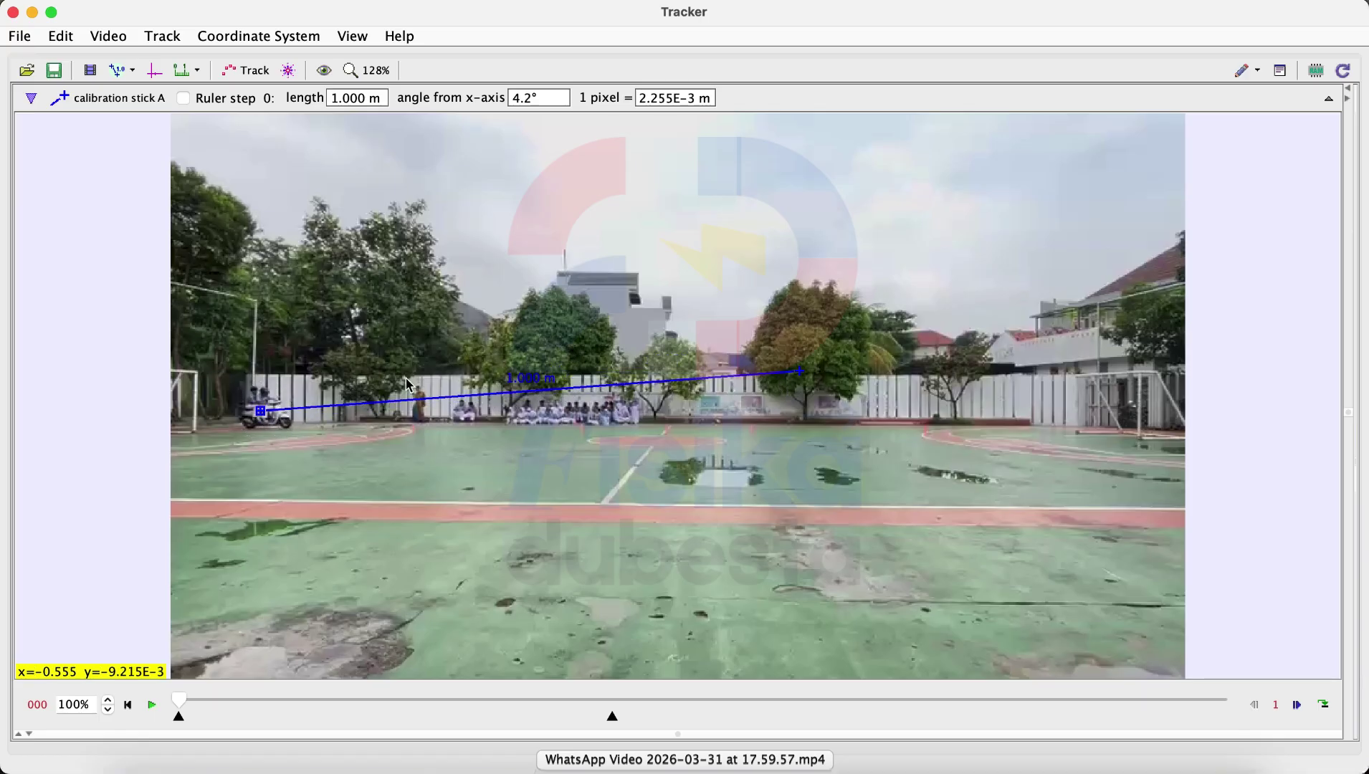
pyautogui.moveTo(803, 379); pyautogui.dragTo(1125, 420)
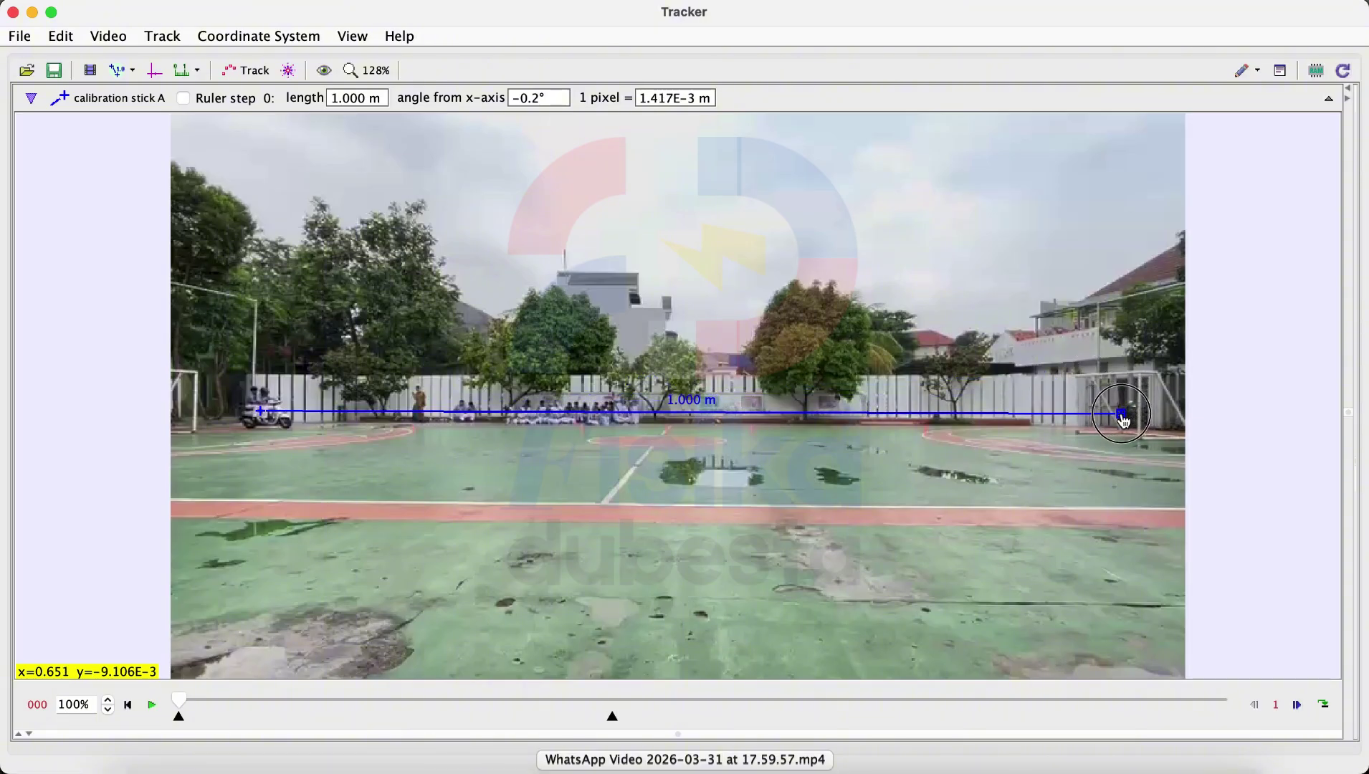
pyautogui.moveTo(1125, 422); pyautogui.dragTo(1125, 421)
pyautogui.click(687, 400)
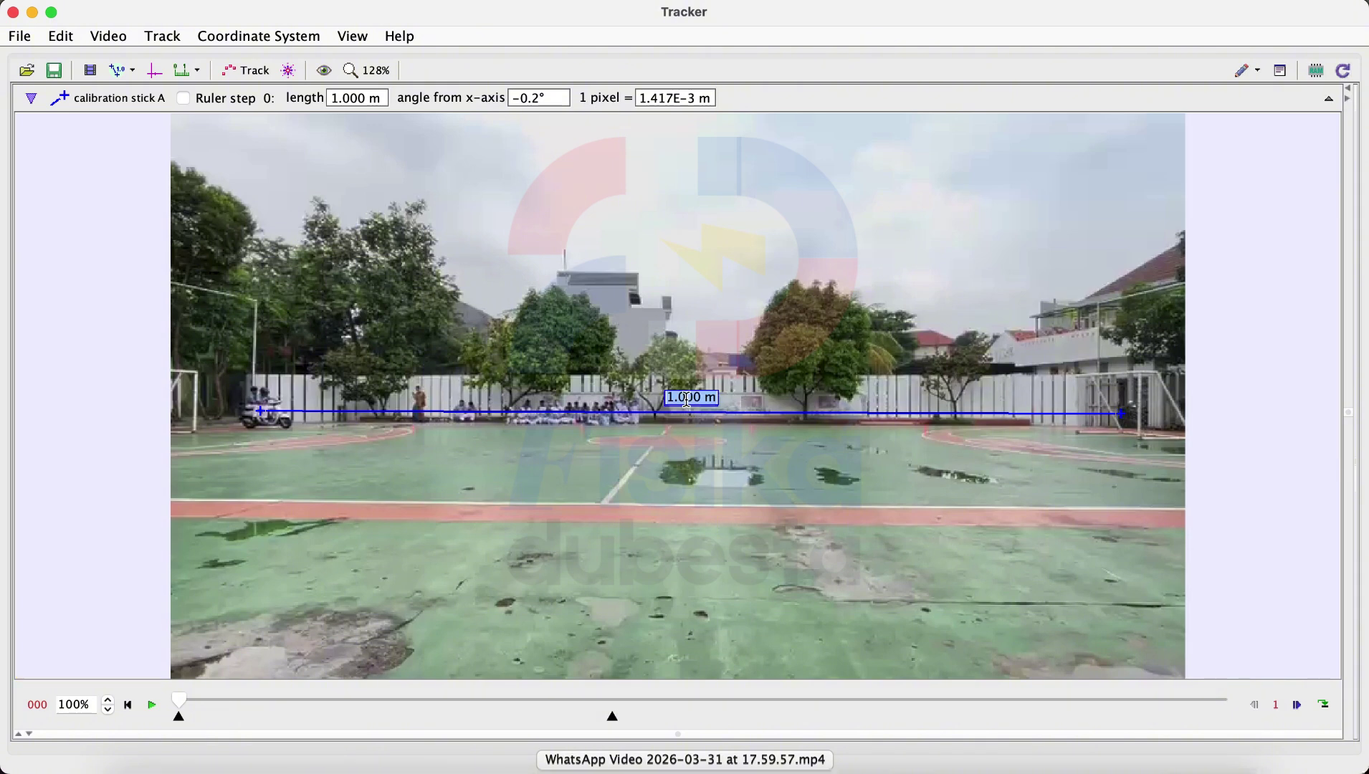
pyautogui.write('28')
pyautogui.press('Return')
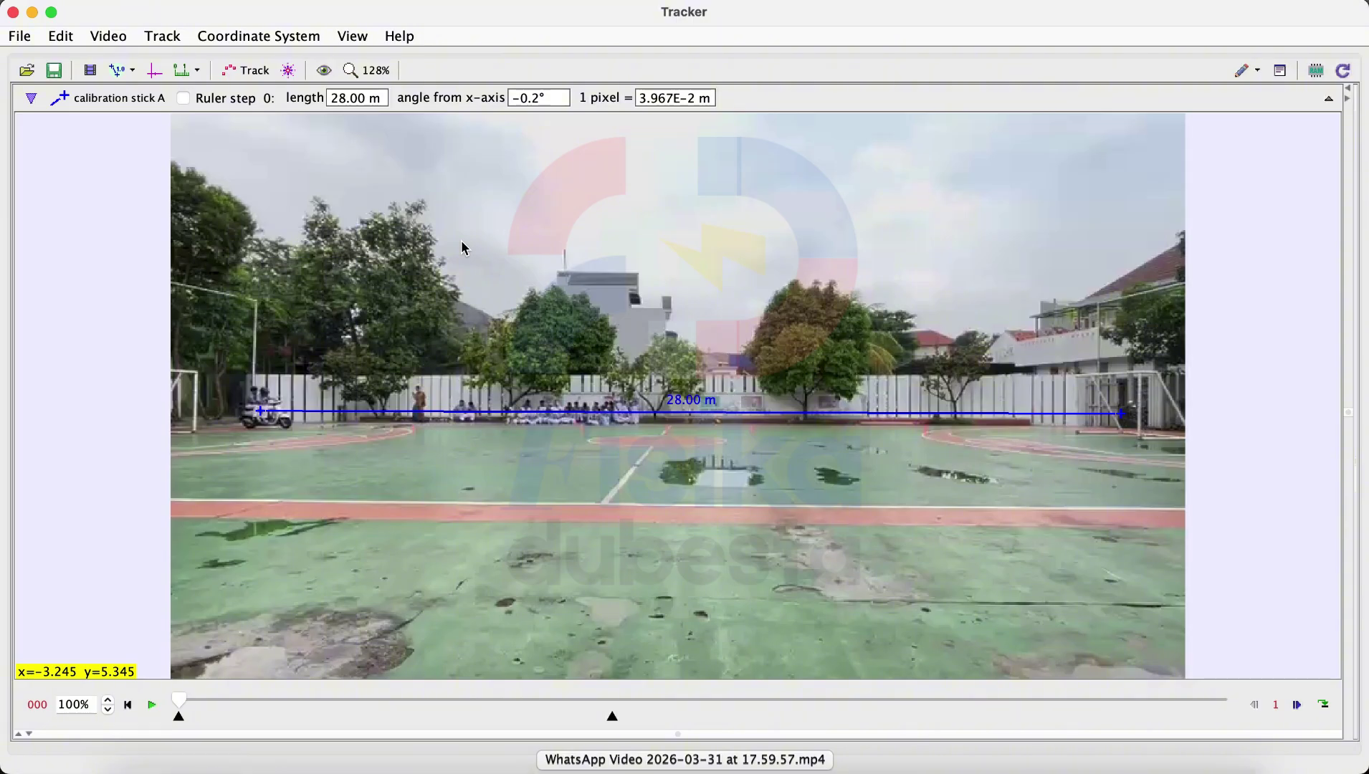
# - Show the coordinate axes, place their origin on the motorcycle's starting position, and align the x-axis with the calibration stick at about -0.3°
pyautogui.click(156, 74)
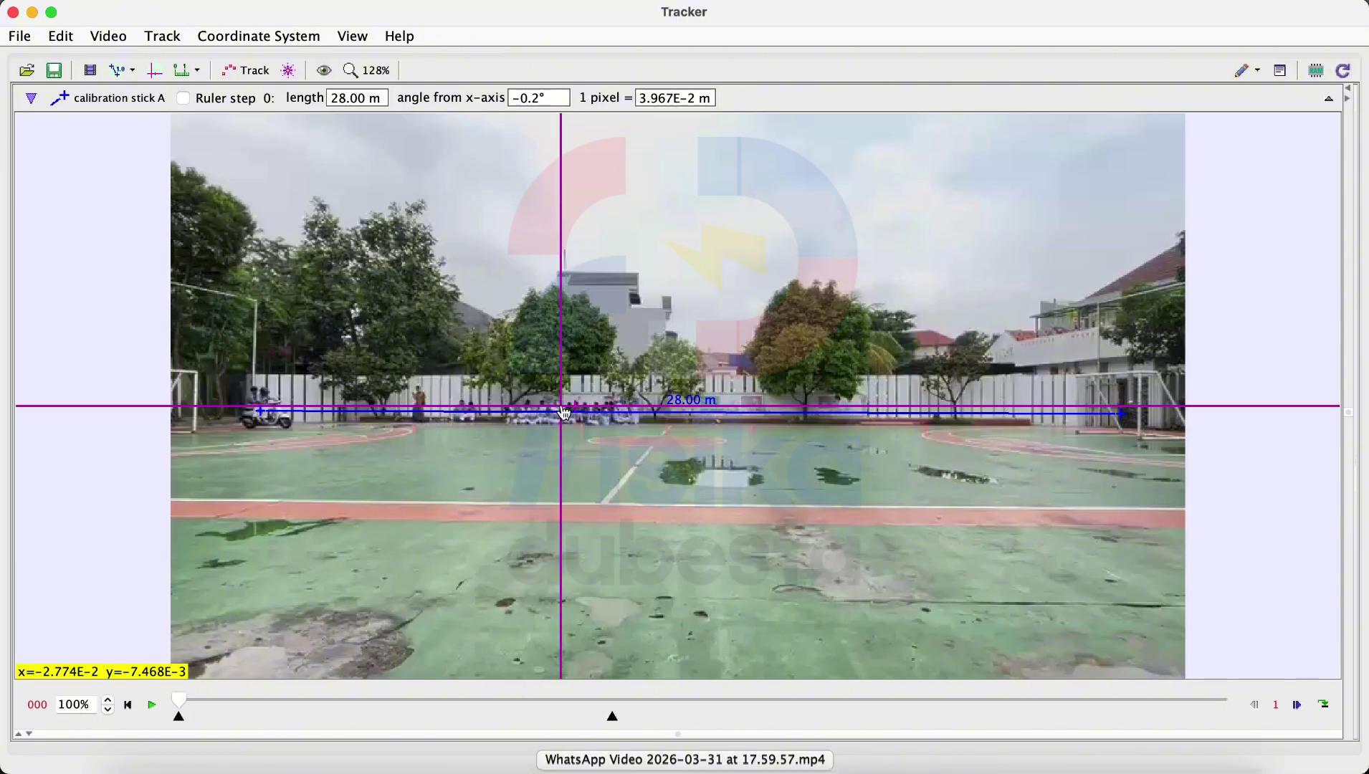
pyautogui.moveTo(560, 408); pyautogui.dragTo(1122, 419)
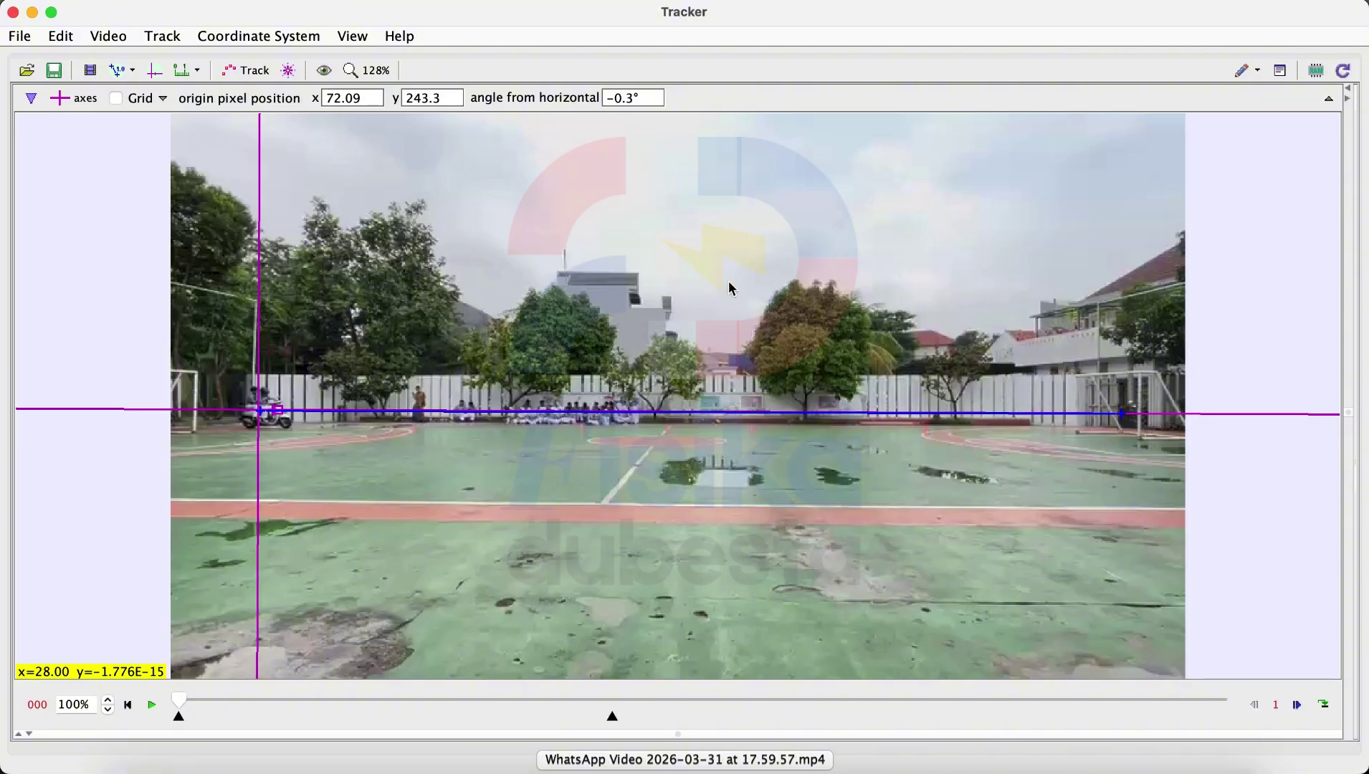
# - Create a new point mass track and name it "Gerak Motor"
pyautogui.click(164, 37)
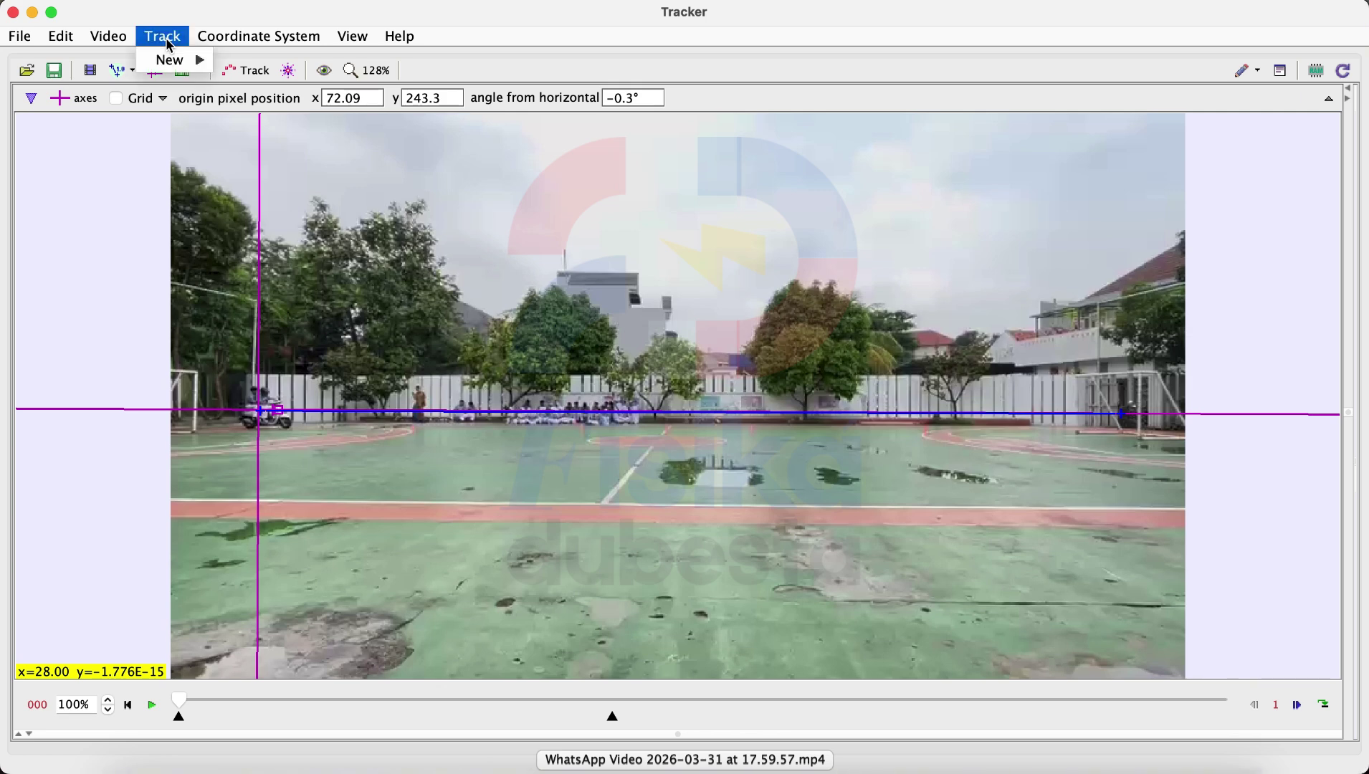
pyautogui.moveTo(170, 59)
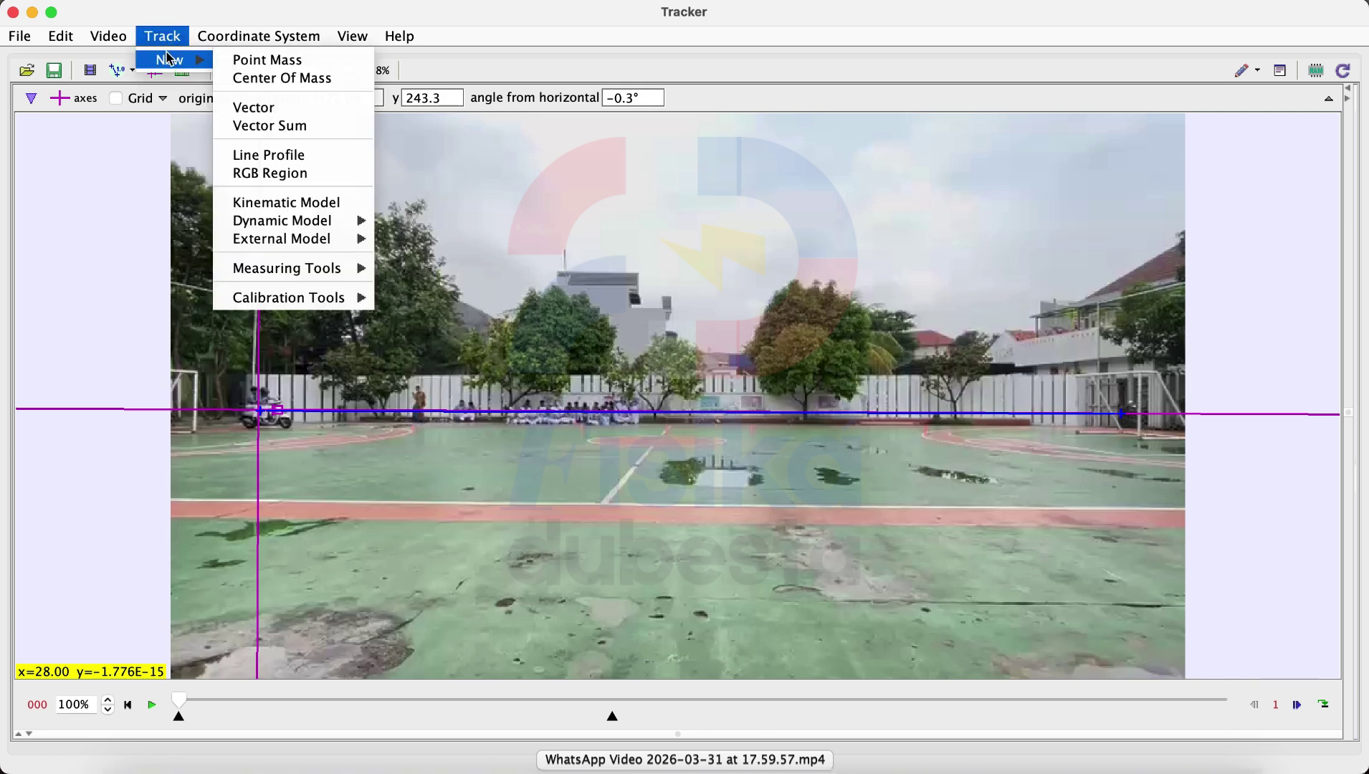
pyautogui.click(244, 61)
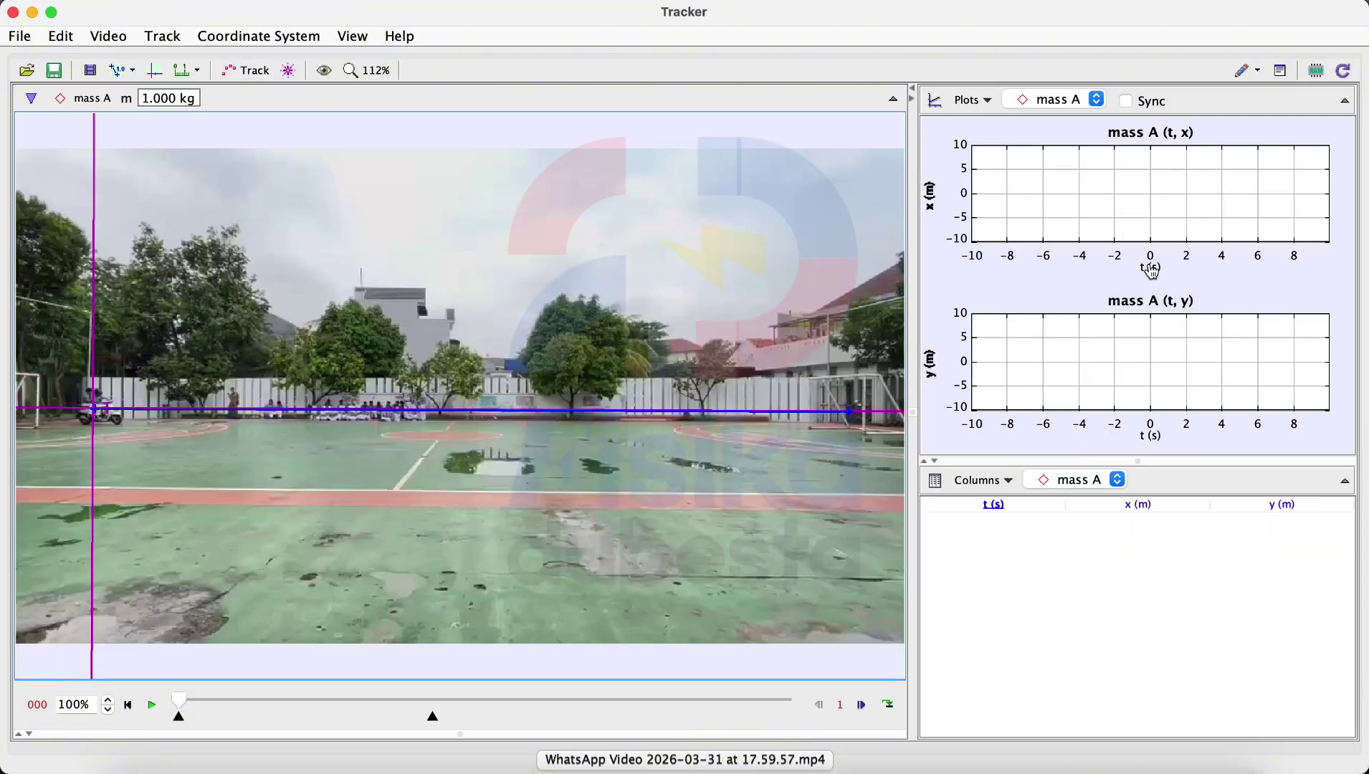
pyautogui.click(94, 104)
pyautogui.click(99, 122)
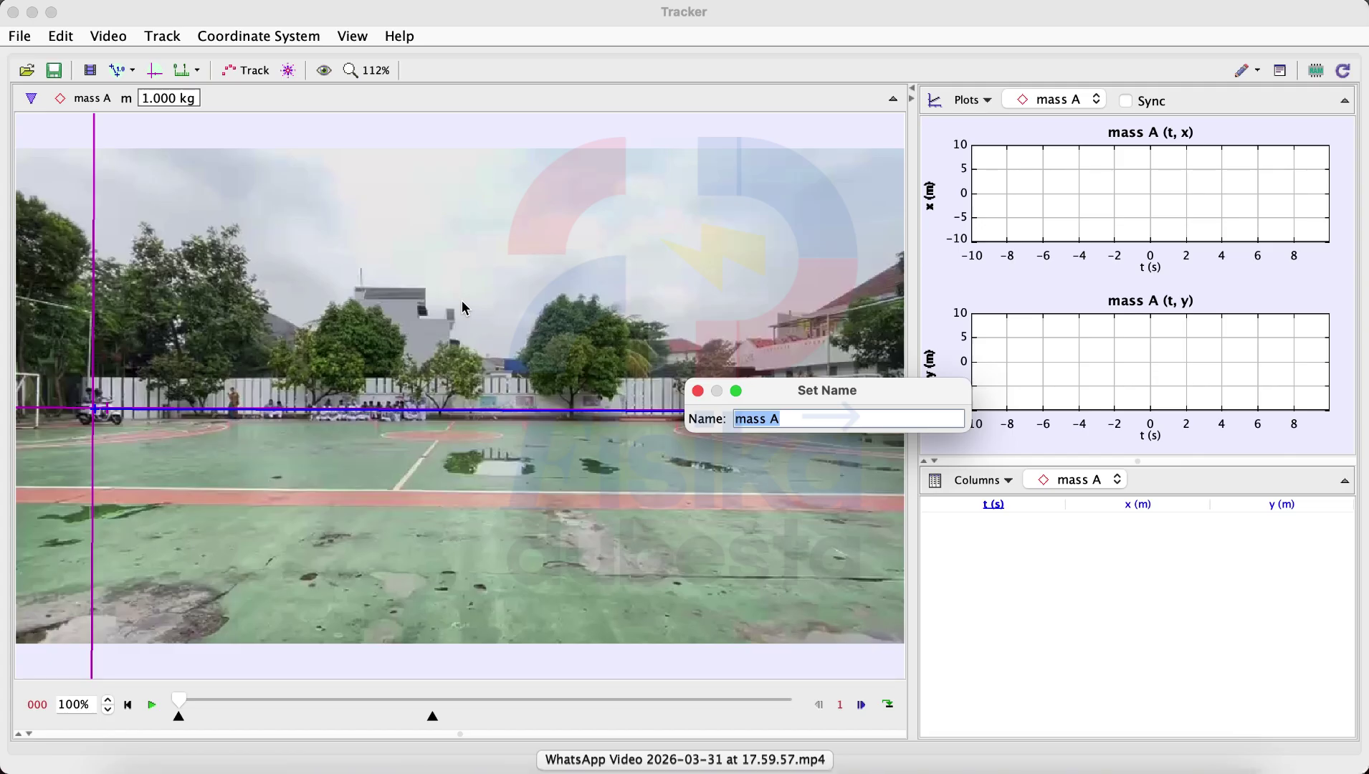
pyautogui.write('Gerak Motor')
pyautogui.press('Return')
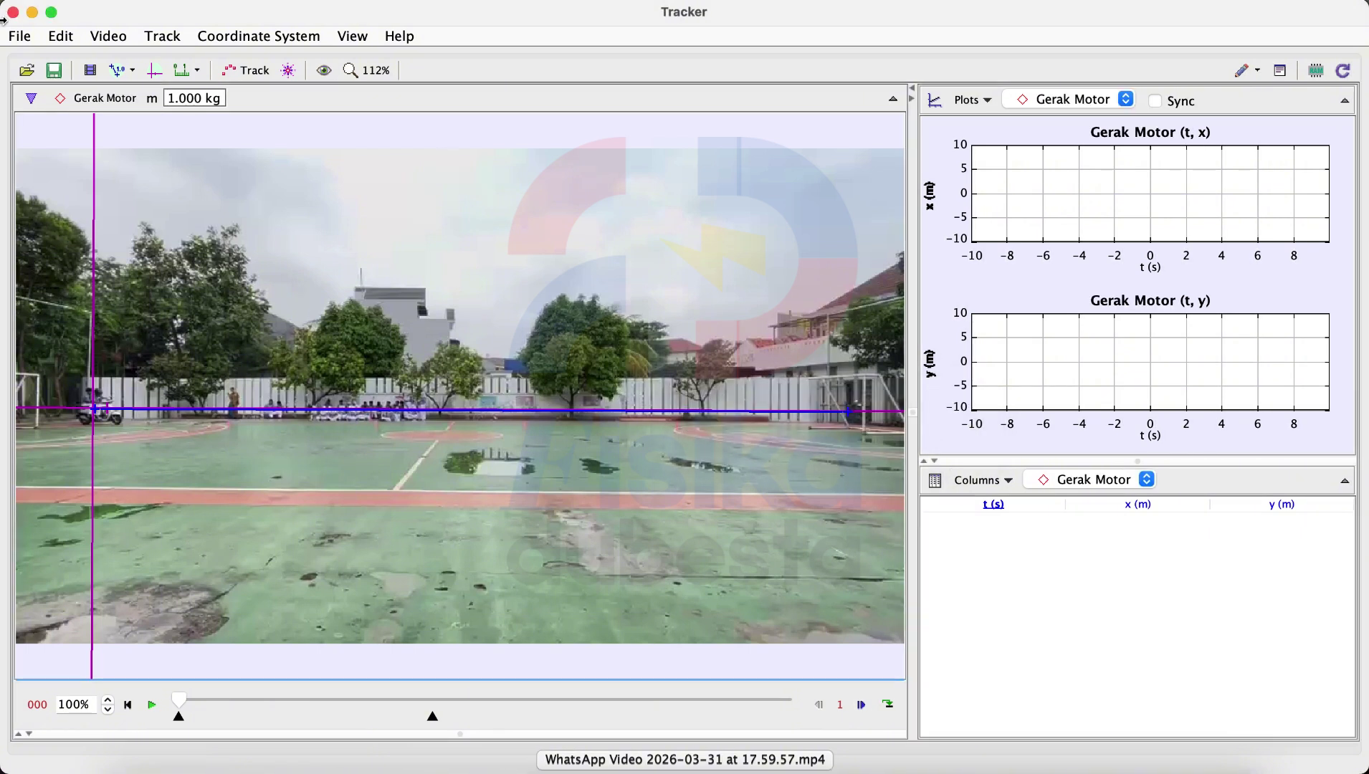
# - Set the mass of the Gerak Motor track to 250 kg
pyautogui.click(199, 101)
pyautogui.write('250')
pyautogui.press('Return')
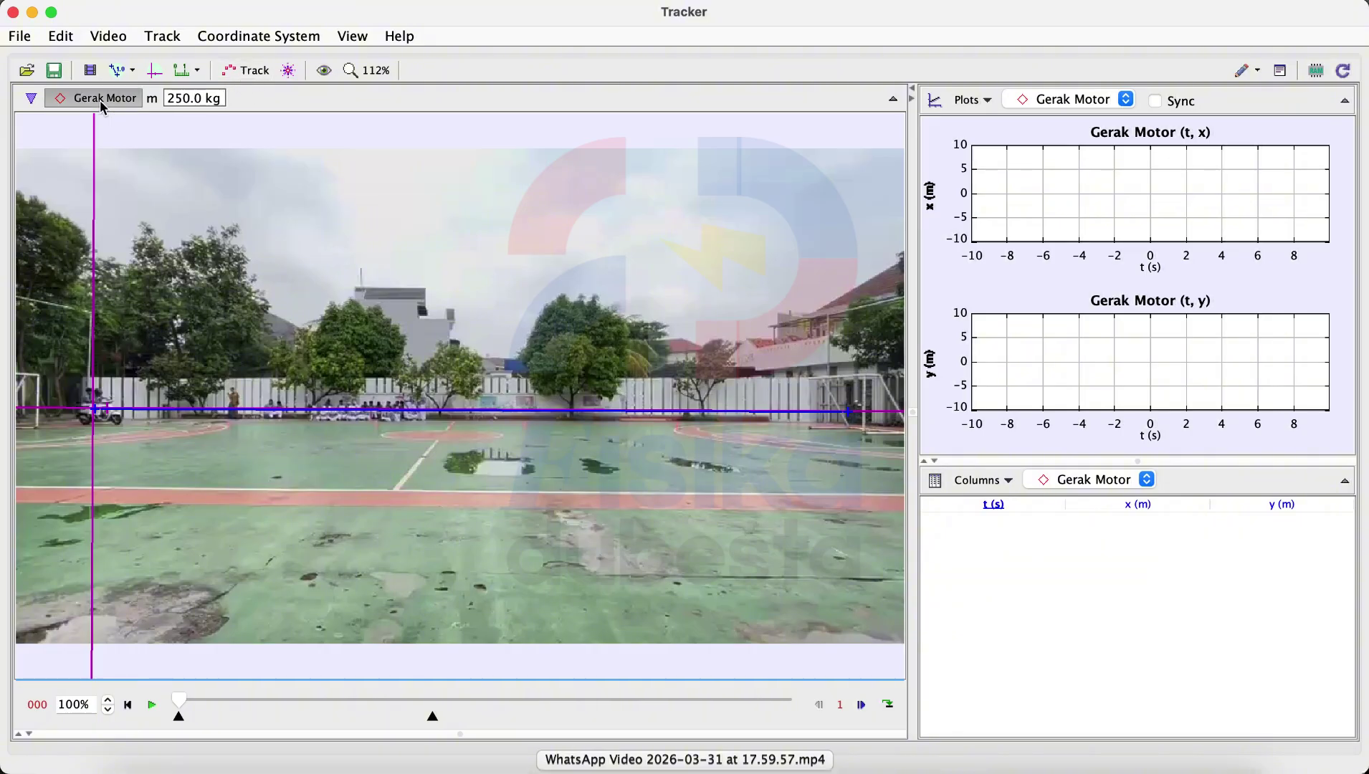
# - Open the Autotracker for Gerak Motor, enable fast search, and define a key frame on the motorcycle in frame 0
pyautogui.click(244, 70)
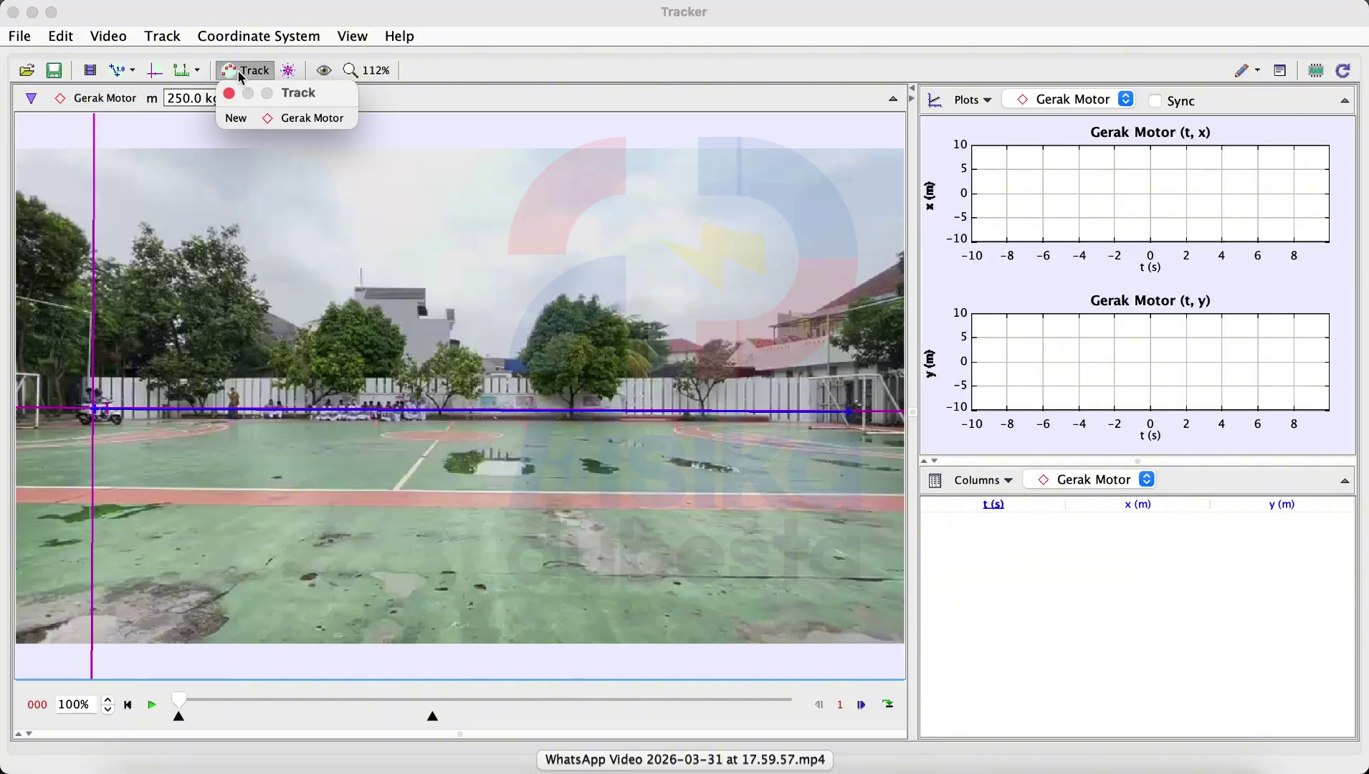
pyautogui.click(306, 119)
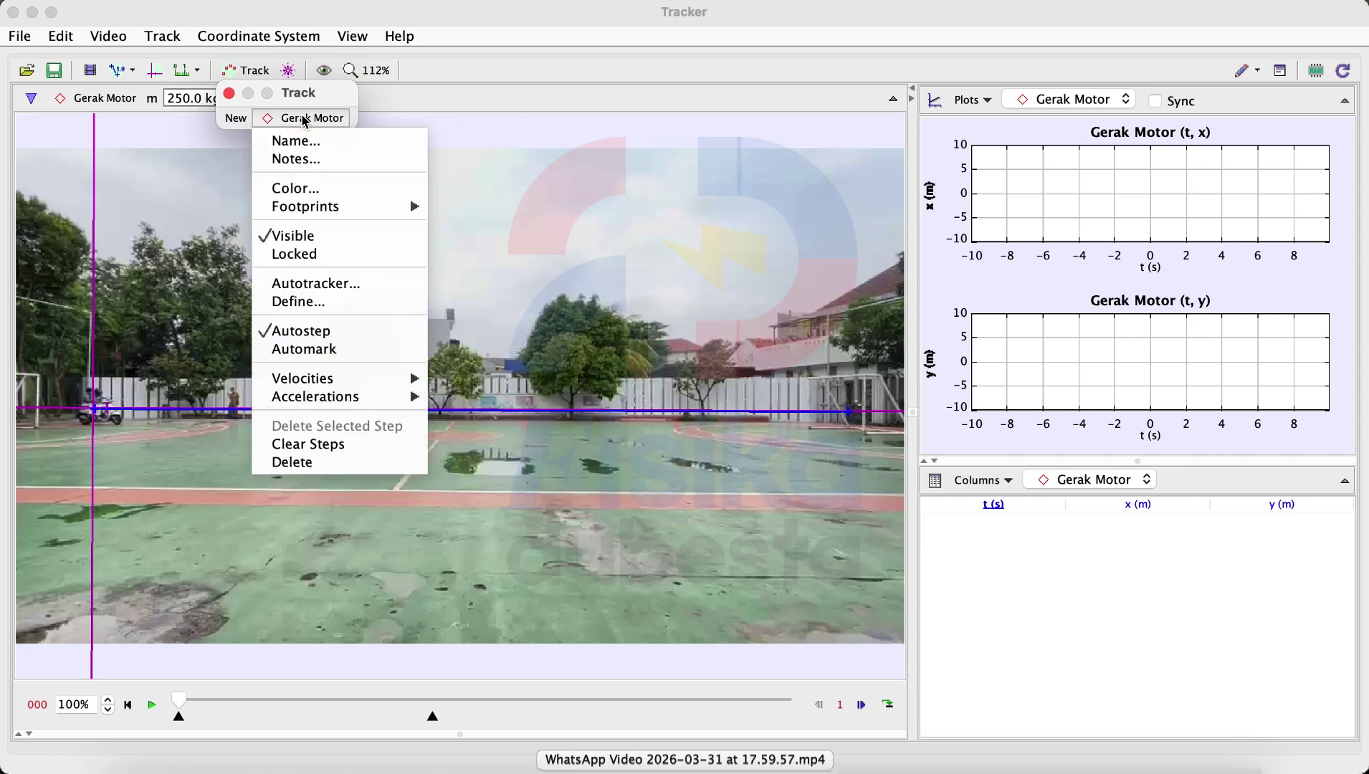
pyautogui.click(314, 284)
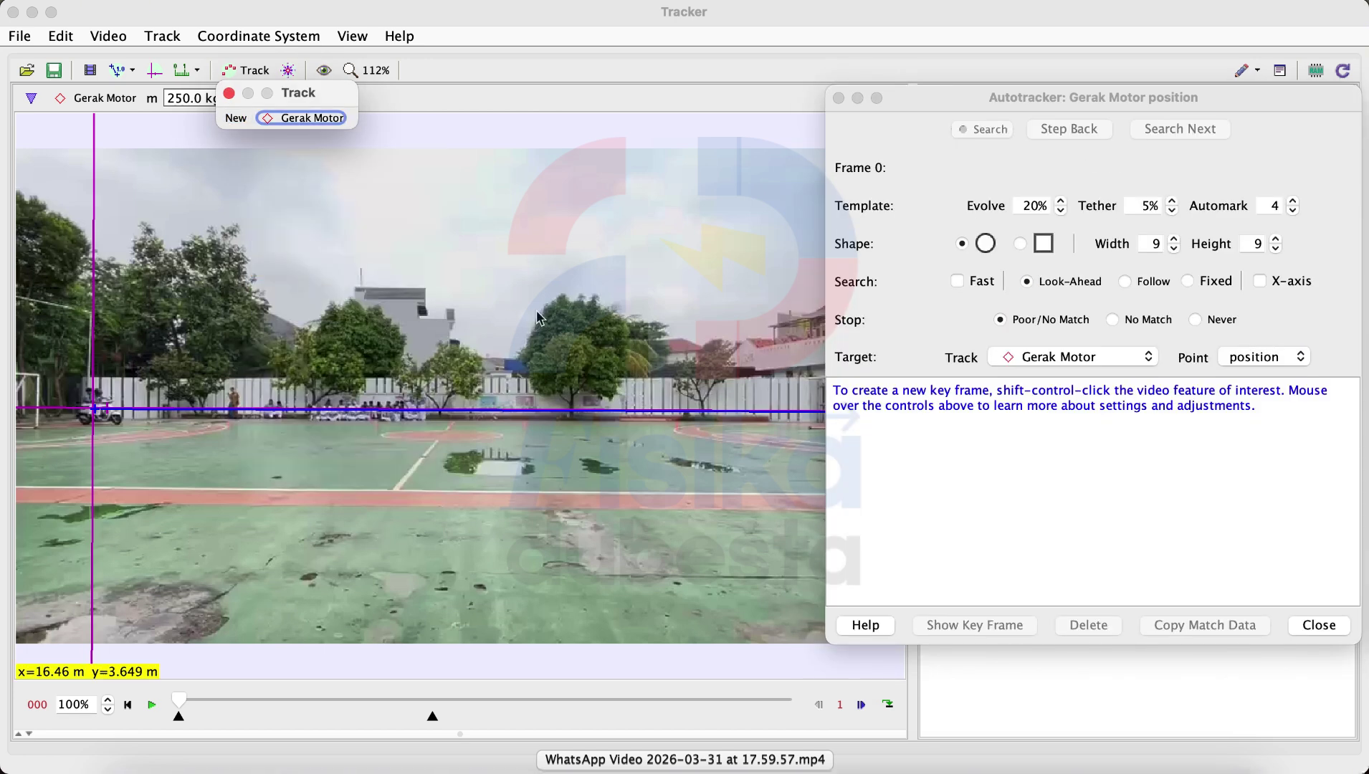
pyautogui.click(959, 282)
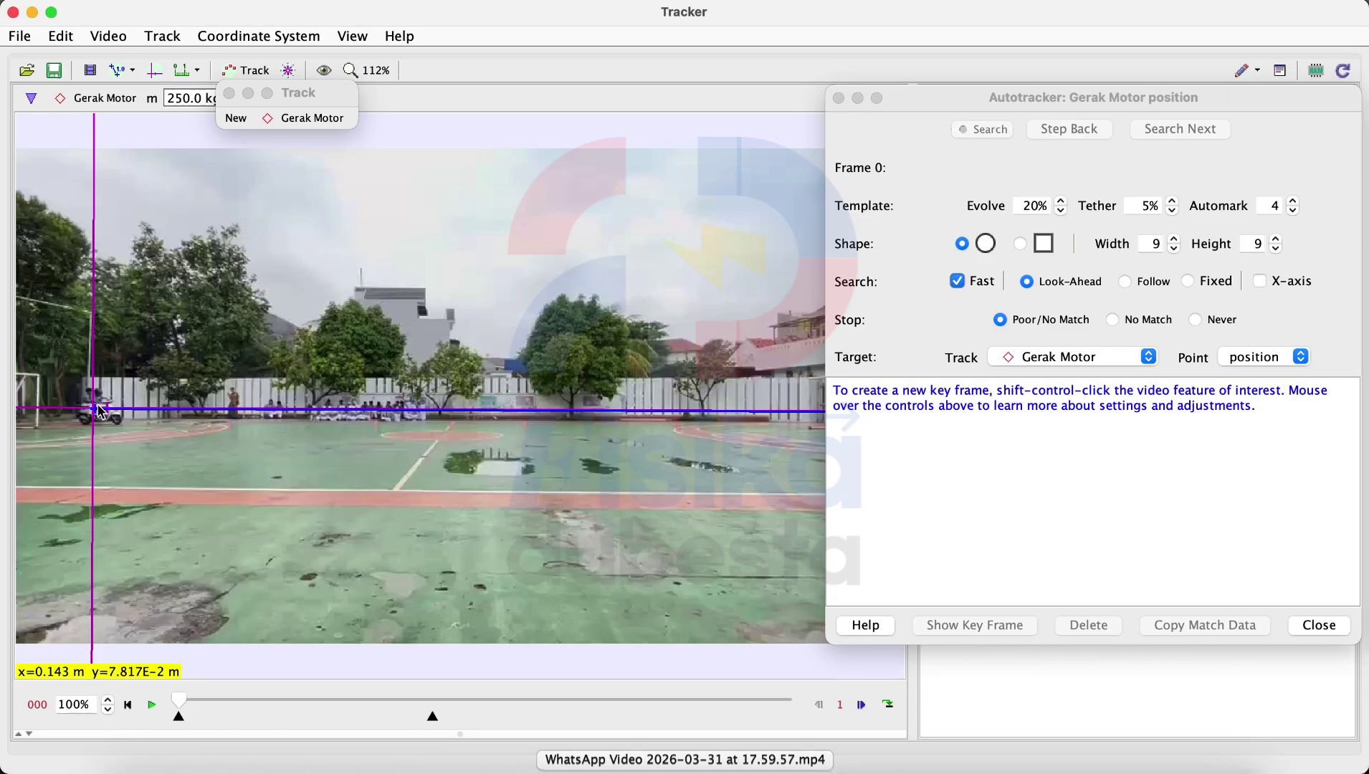
pyautogui.keyDown('ctrl'); pyautogui.keyDown('shift'); pyautogui.click(98, 407); pyautogui.keyUp('shift'); pyautogui.keyUp('ctrl')
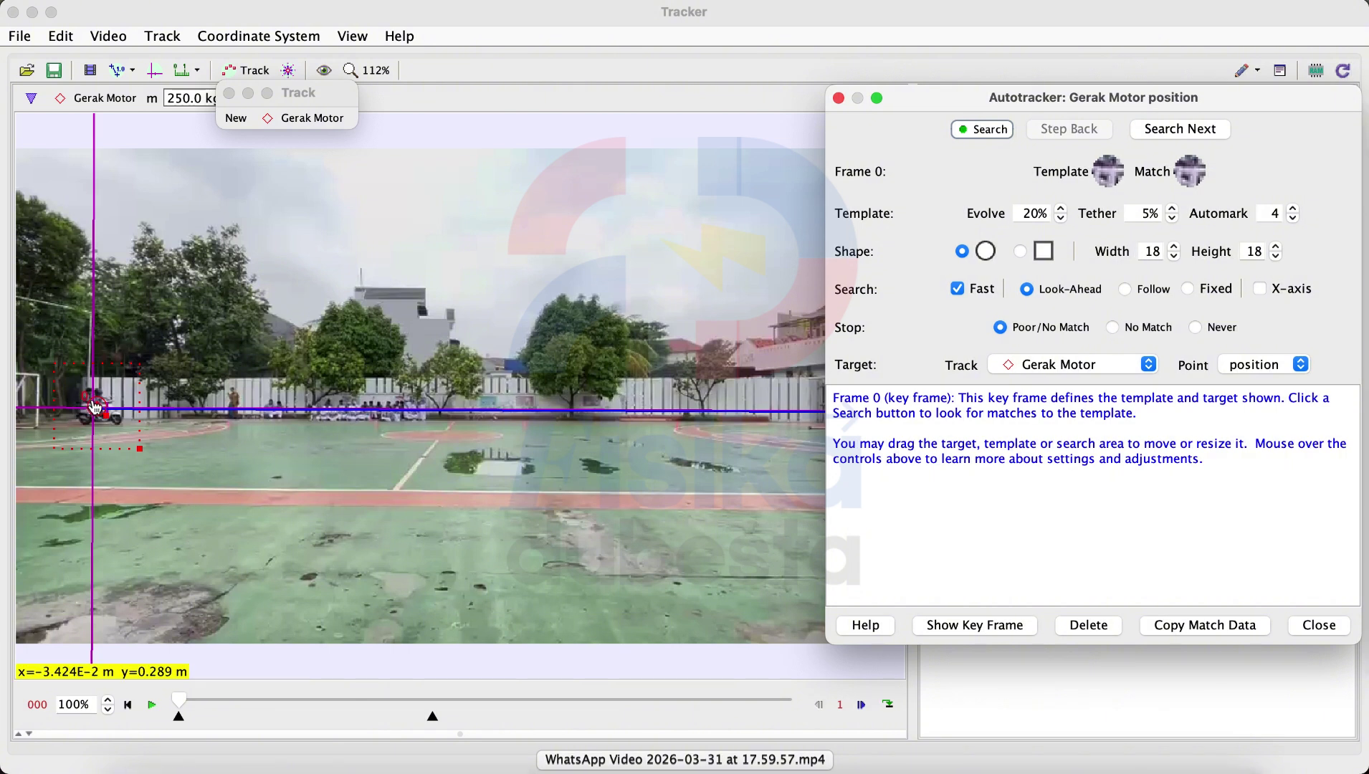
# - Start the automatic search and accept the possible matches from frame 415 through frame 425 so tracking continues
pyautogui.click(988, 133)
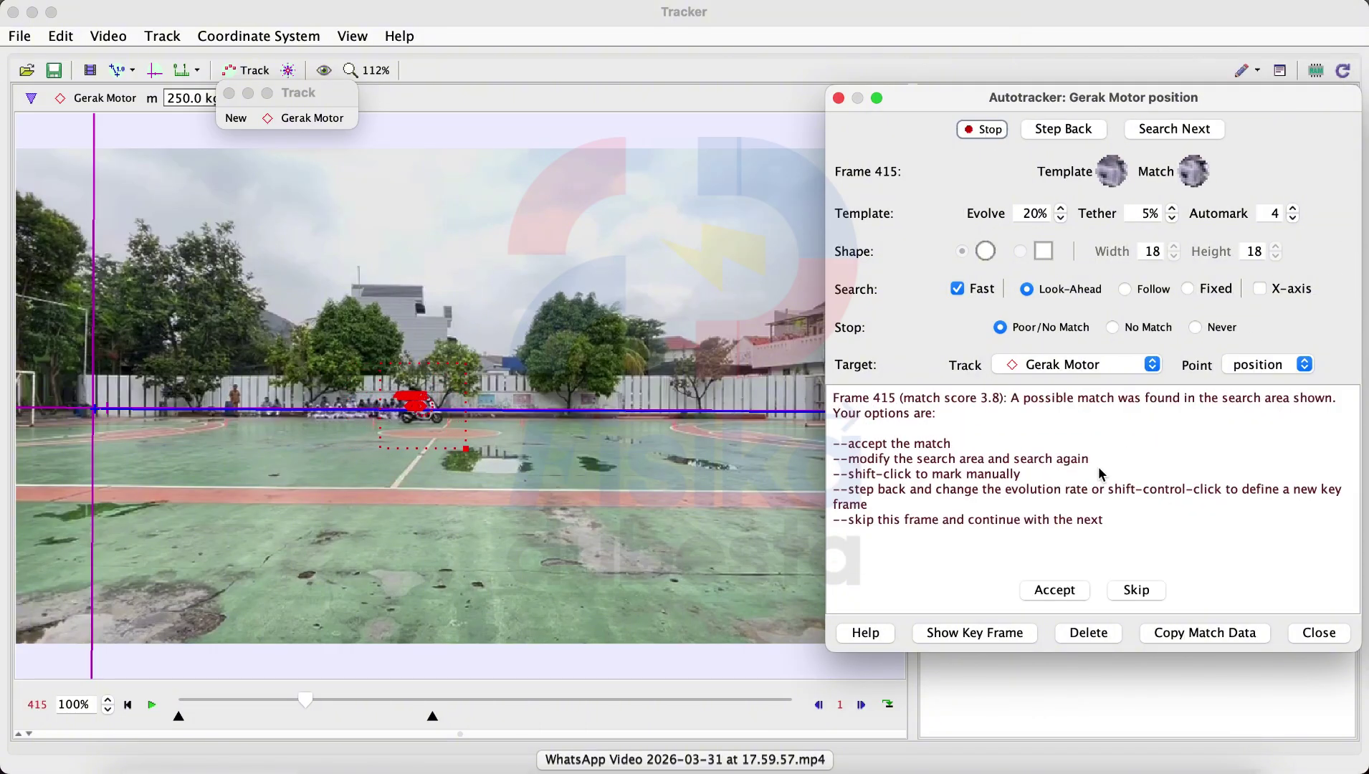
pyautogui.click(1046, 590)
pyautogui.click(1046, 590)
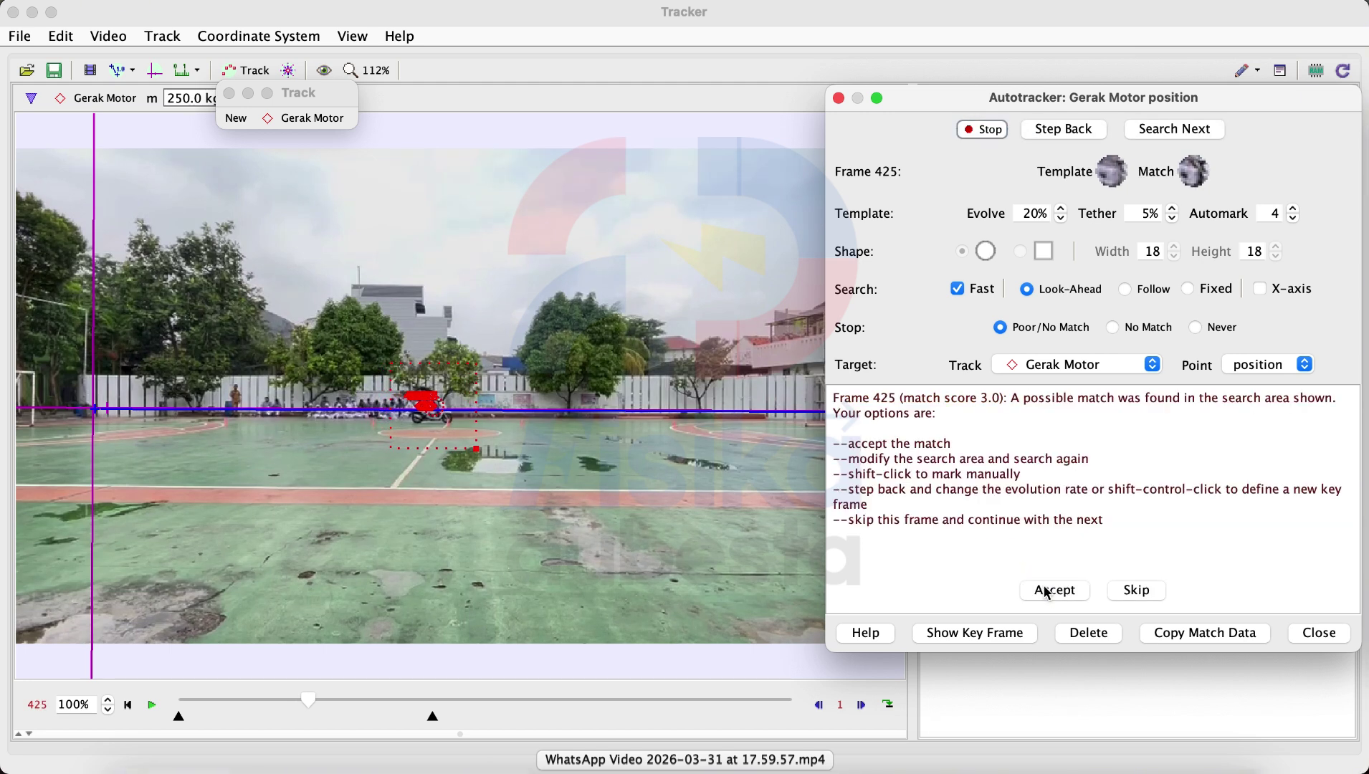
pyautogui.click(1047, 591)
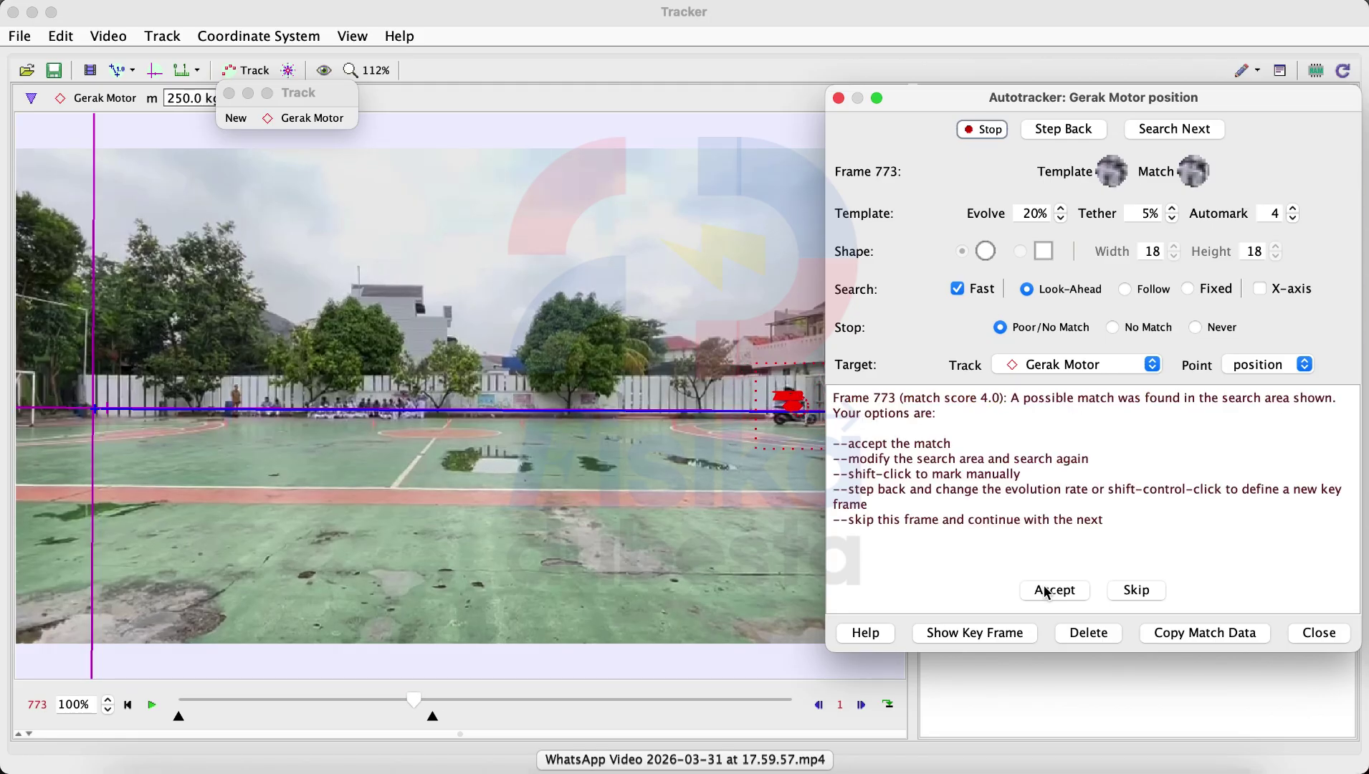
# - Accept the possible match at frame 773 and skip the unmatched frames between 775 and 778
pyautogui.click(1052, 591)
pyautogui.click(1053, 591)
pyautogui.click(1093, 592)
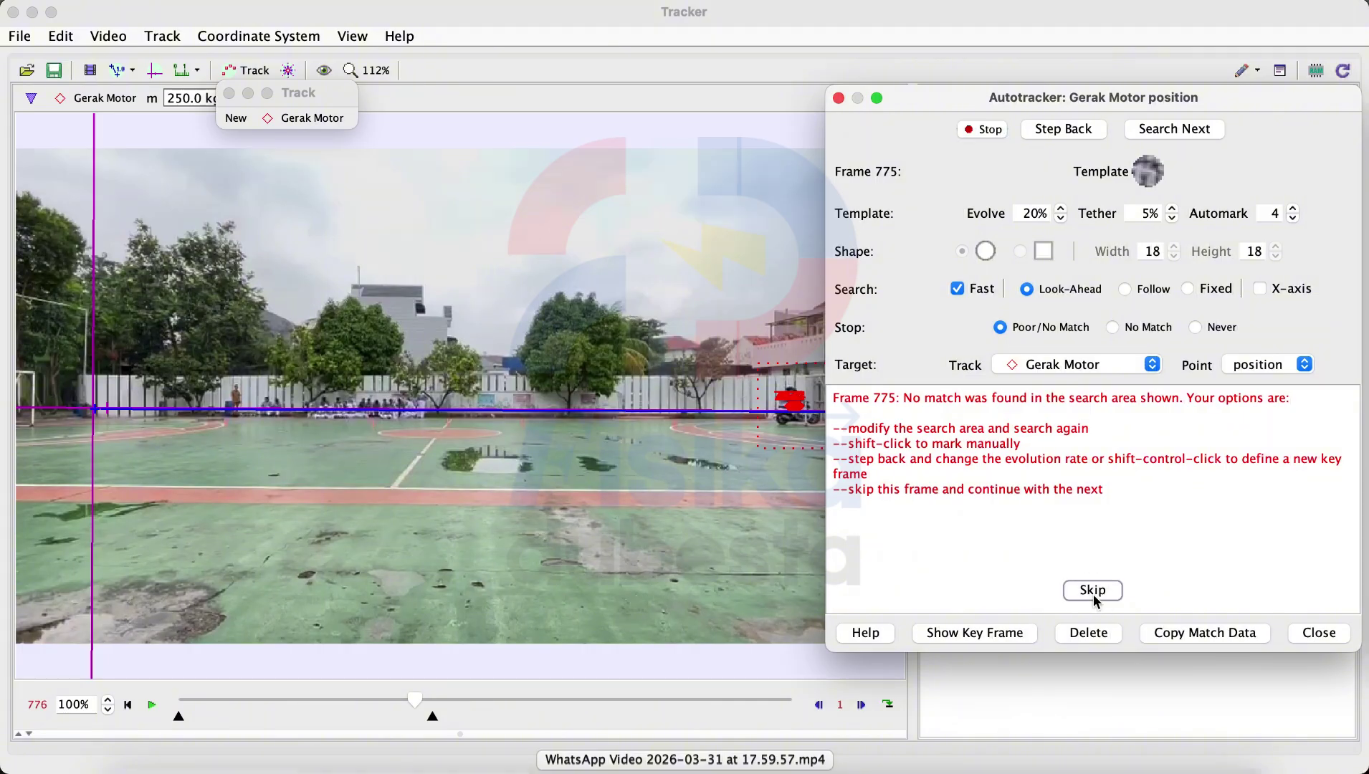
pyautogui.click(1095, 596)
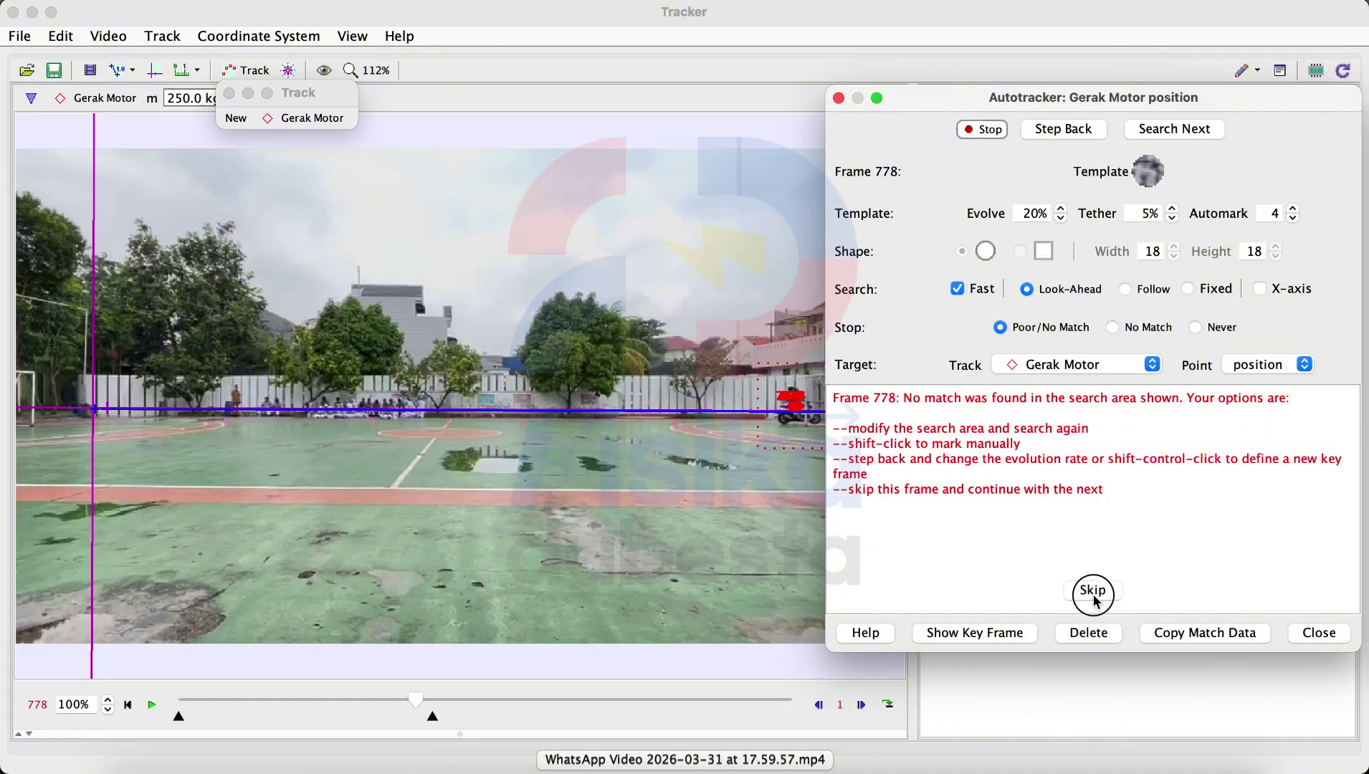
pyautogui.click(1094, 596)
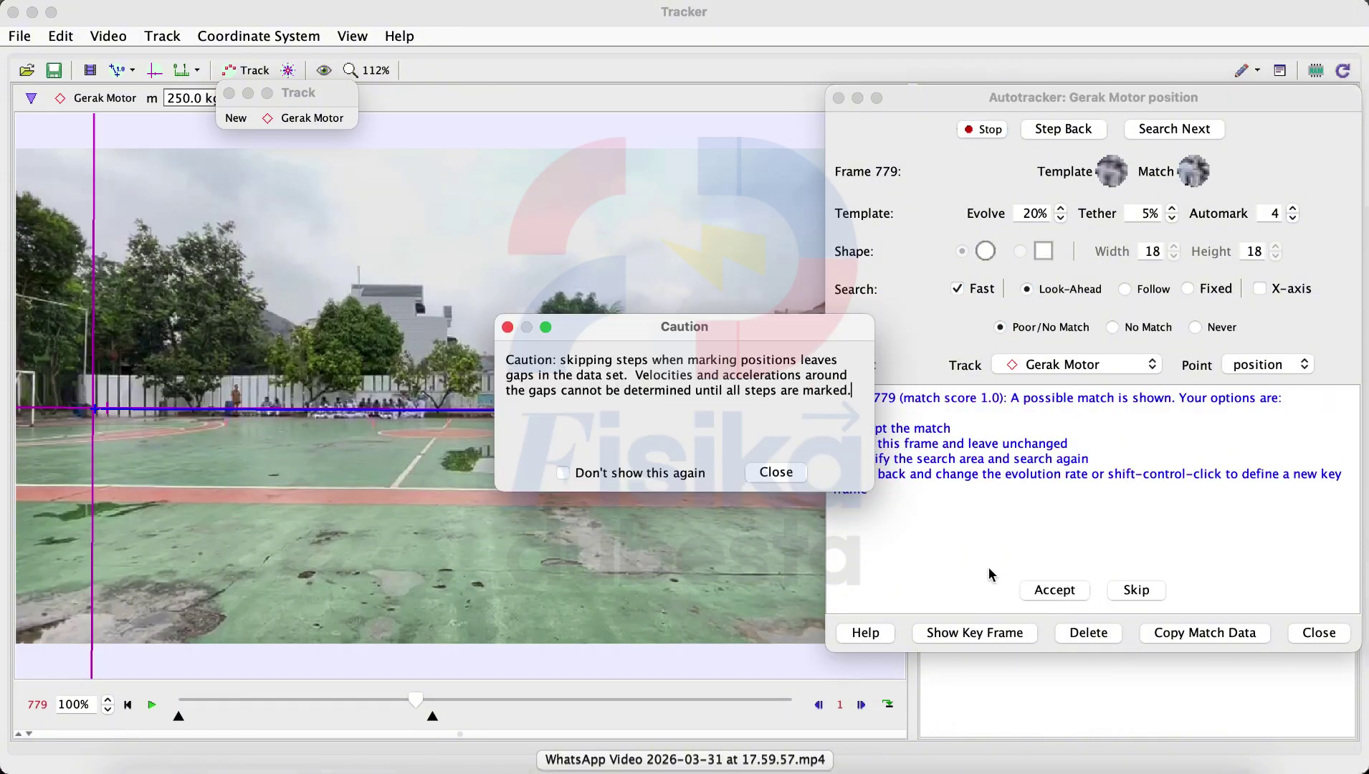
# - Dismiss the skipped-steps caution and accept each possible match from frame 779 onward, including frames 782 and 785
pyautogui.click(767, 472)
pyautogui.click(1055, 592)
pyautogui.click(1056, 593)
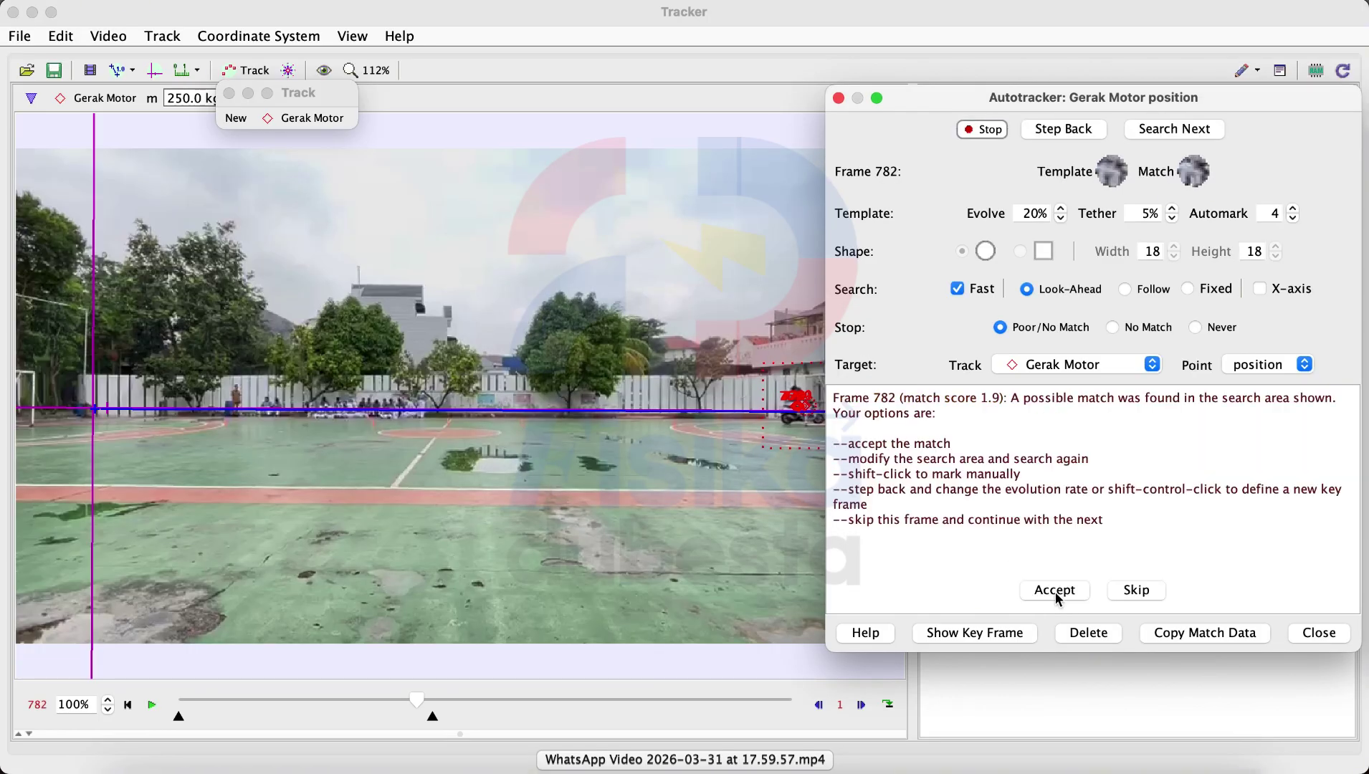
pyautogui.click(1055, 592)
pyautogui.click(1055, 592)
pyautogui.click(1055, 592)
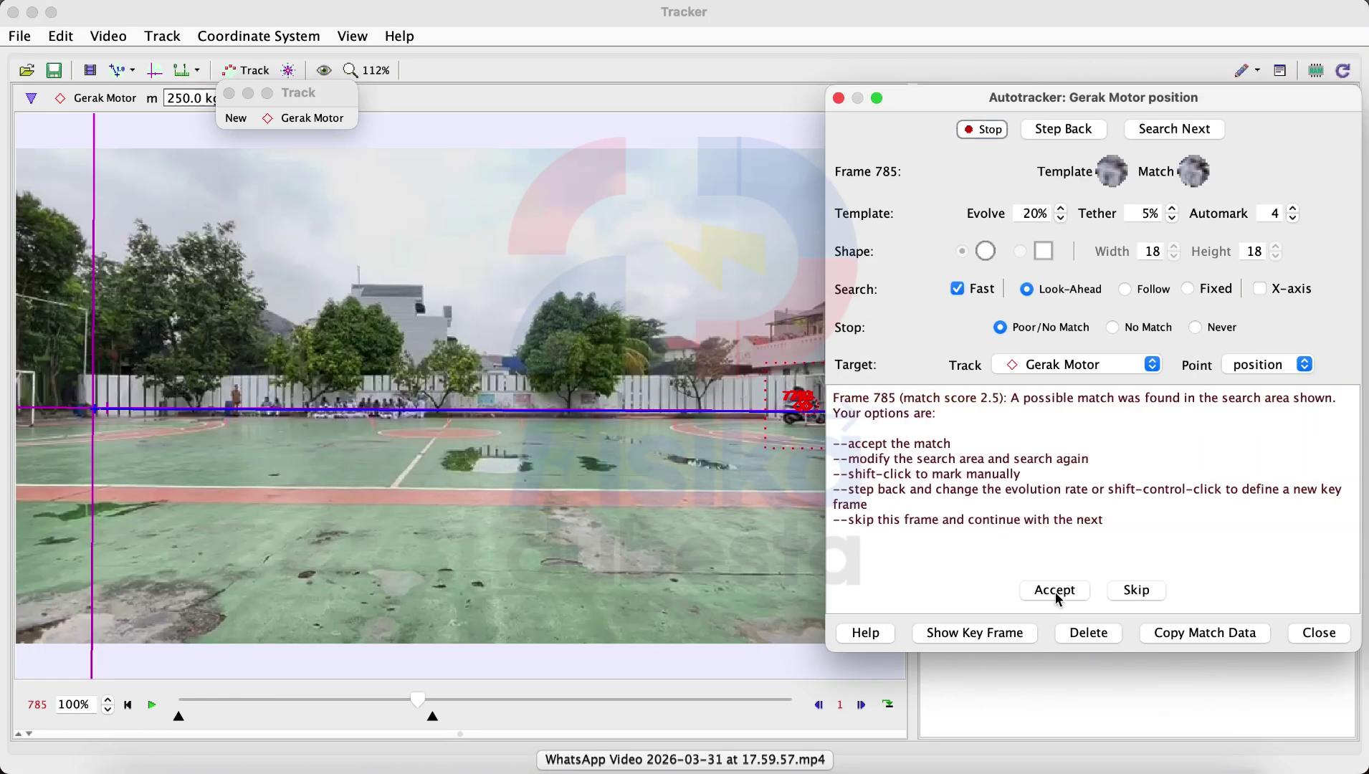
pyautogui.click(1055, 592)
pyautogui.click(1055, 592)
pyautogui.click(1055, 592)
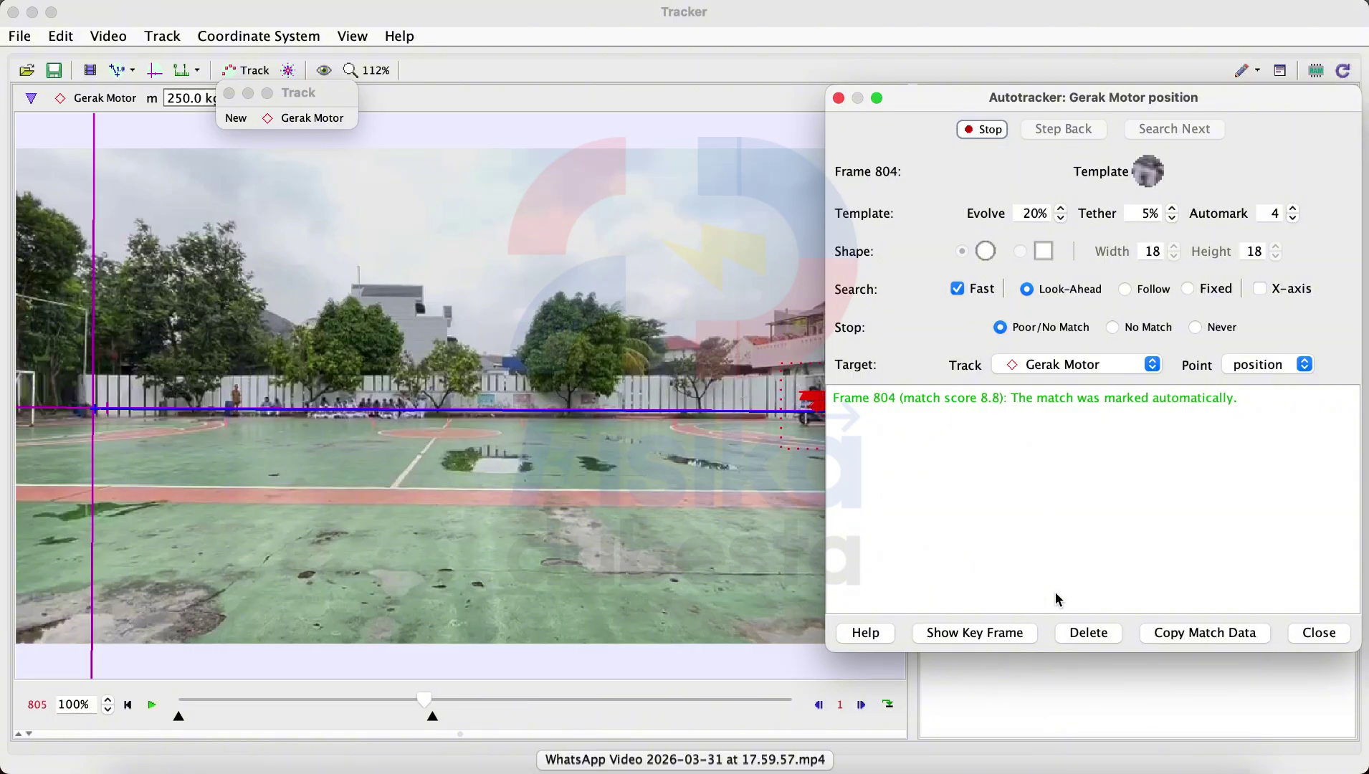
# - Accept the remaining possible matches, including frames 812 and 819, until tracking reaches frame 834, and close the Autotracker
pyautogui.click(1057, 593)
pyautogui.click(1056, 594)
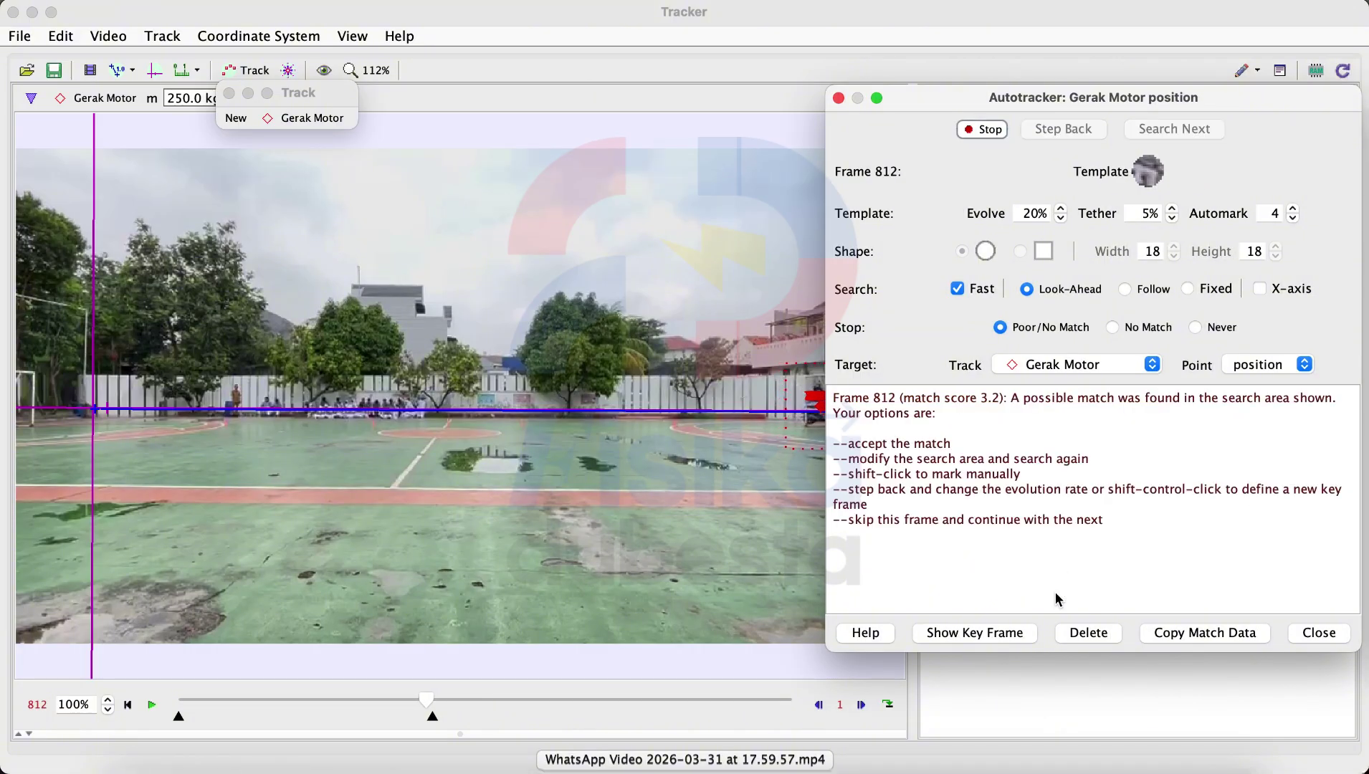
pyautogui.click(1057, 594)
pyautogui.click(1056, 594)
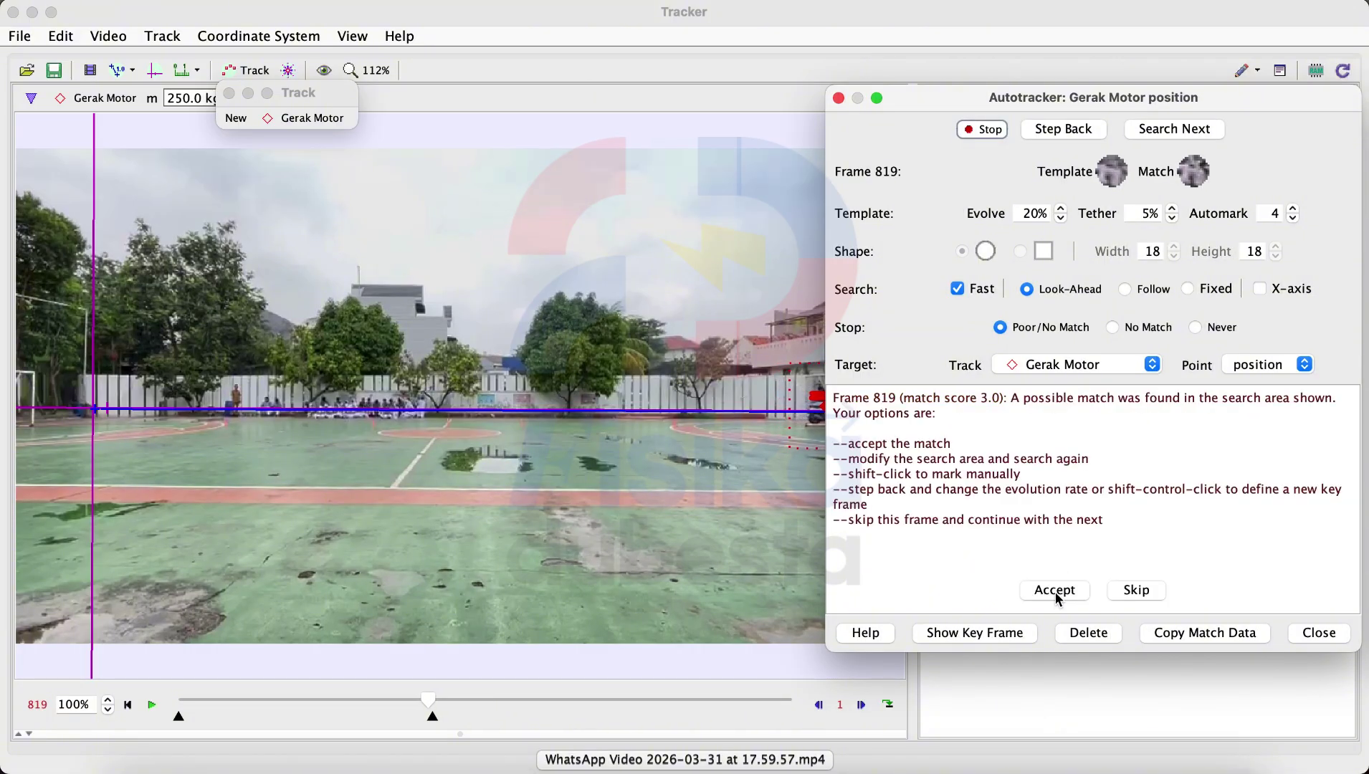
pyautogui.click(1056, 593)
pyautogui.click(1057, 594)
pyautogui.click(1056, 594)
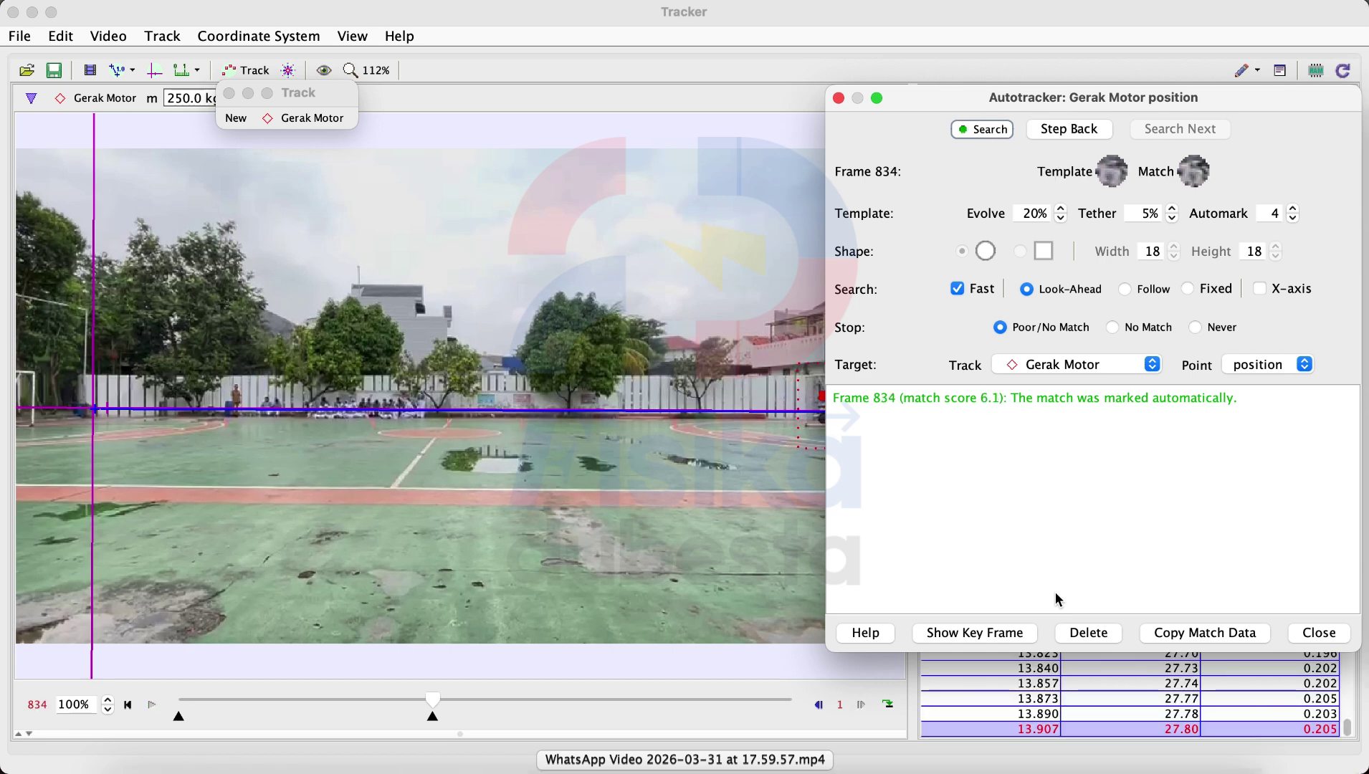
pyautogui.click(1318, 633)
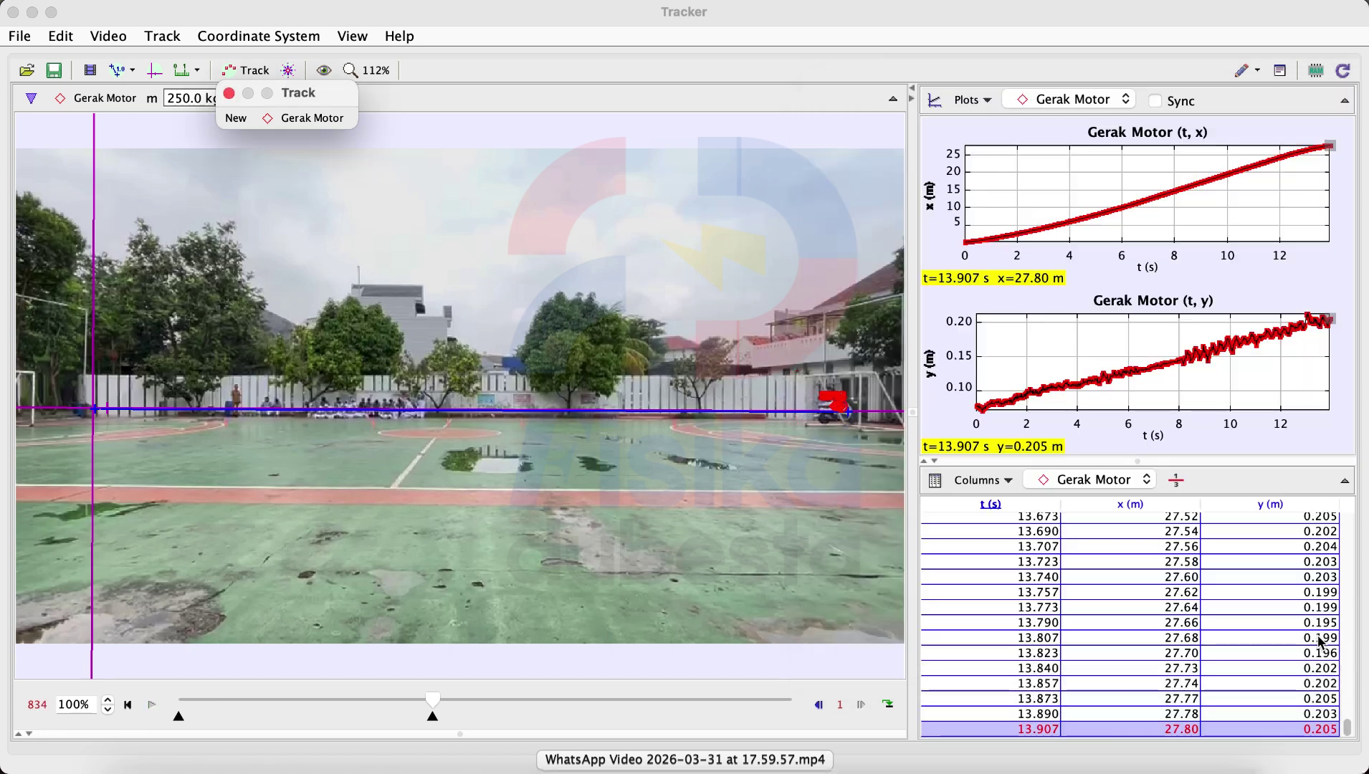
# - Hide the y column in the Gerak Motor data table, add the vx and ax columns, and look through the rows
pyautogui.scroll(20, 1281, 622)
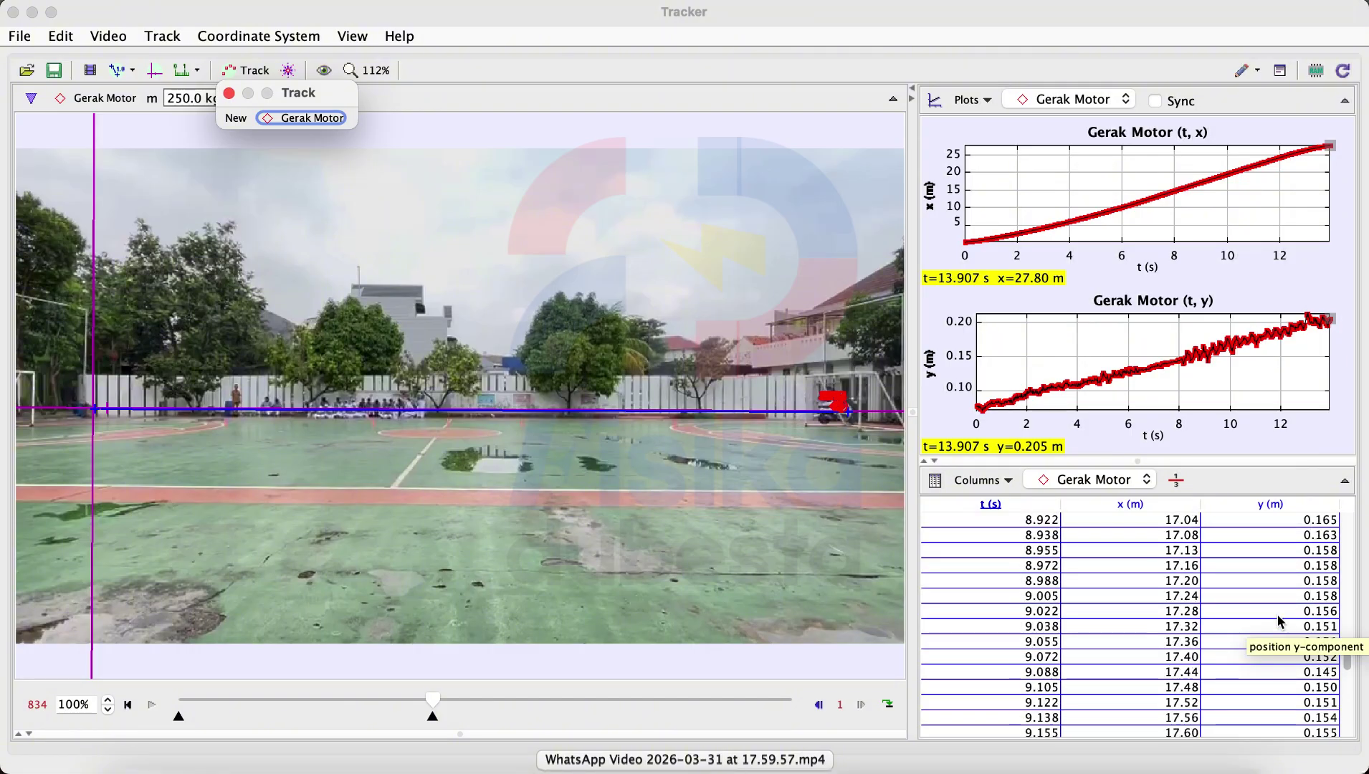
pyautogui.scroll(5, 1281, 622)
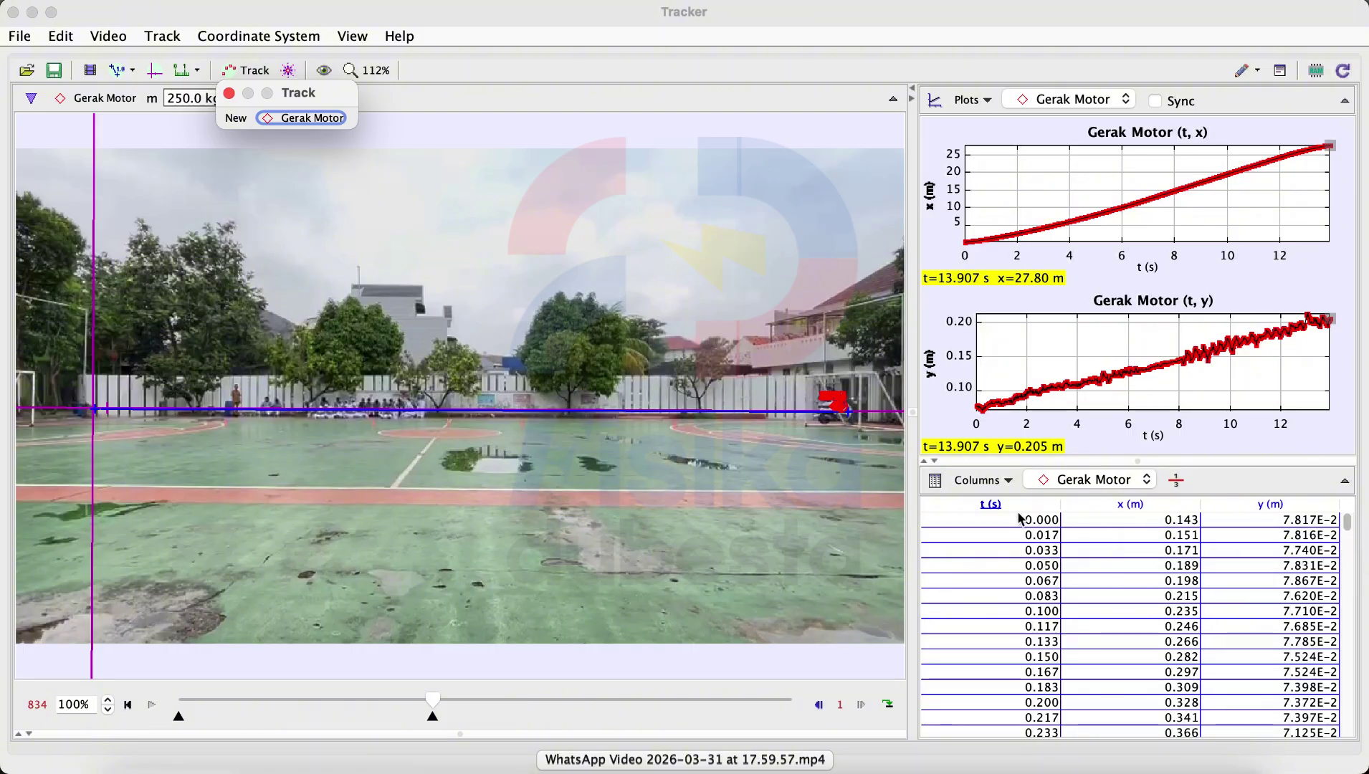
pyautogui.click(992, 486)
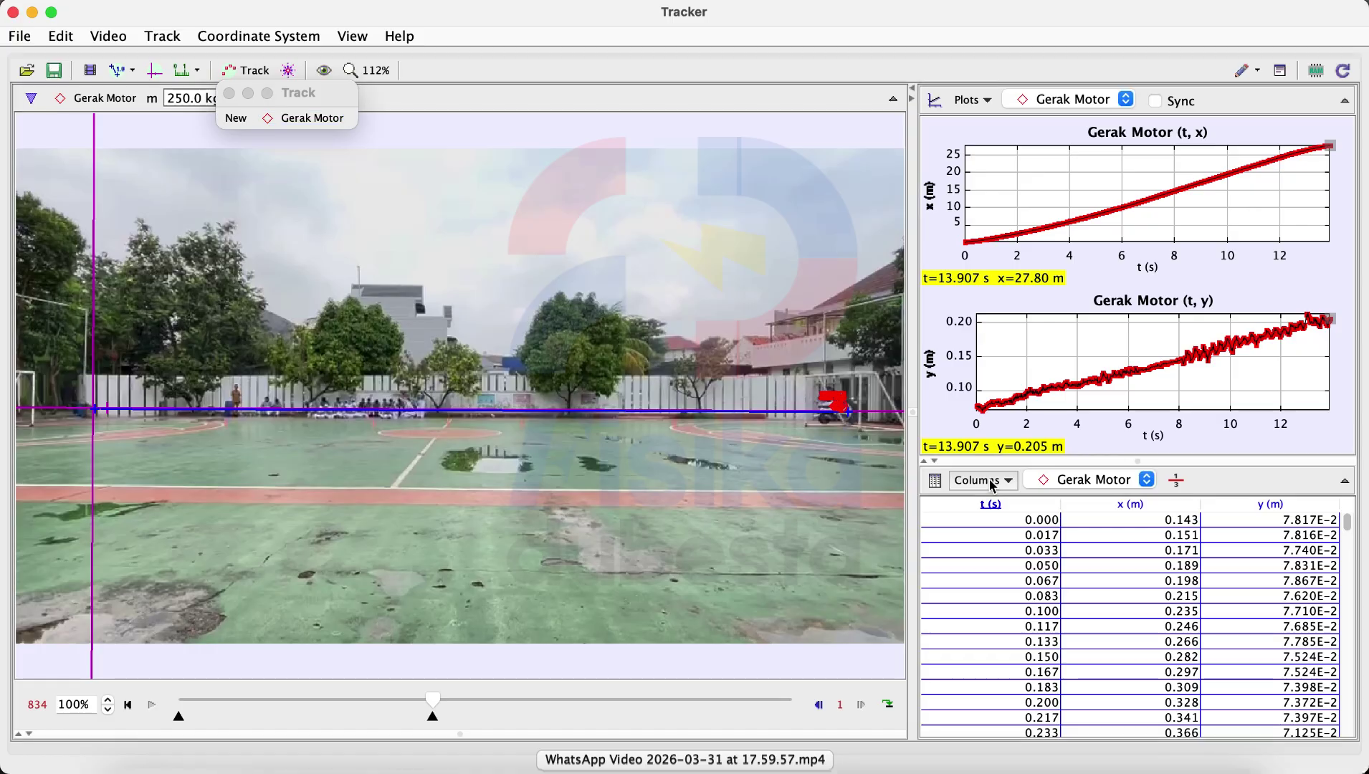
pyautogui.click(993, 485)
pyautogui.click(993, 485)
pyautogui.click(992, 485)
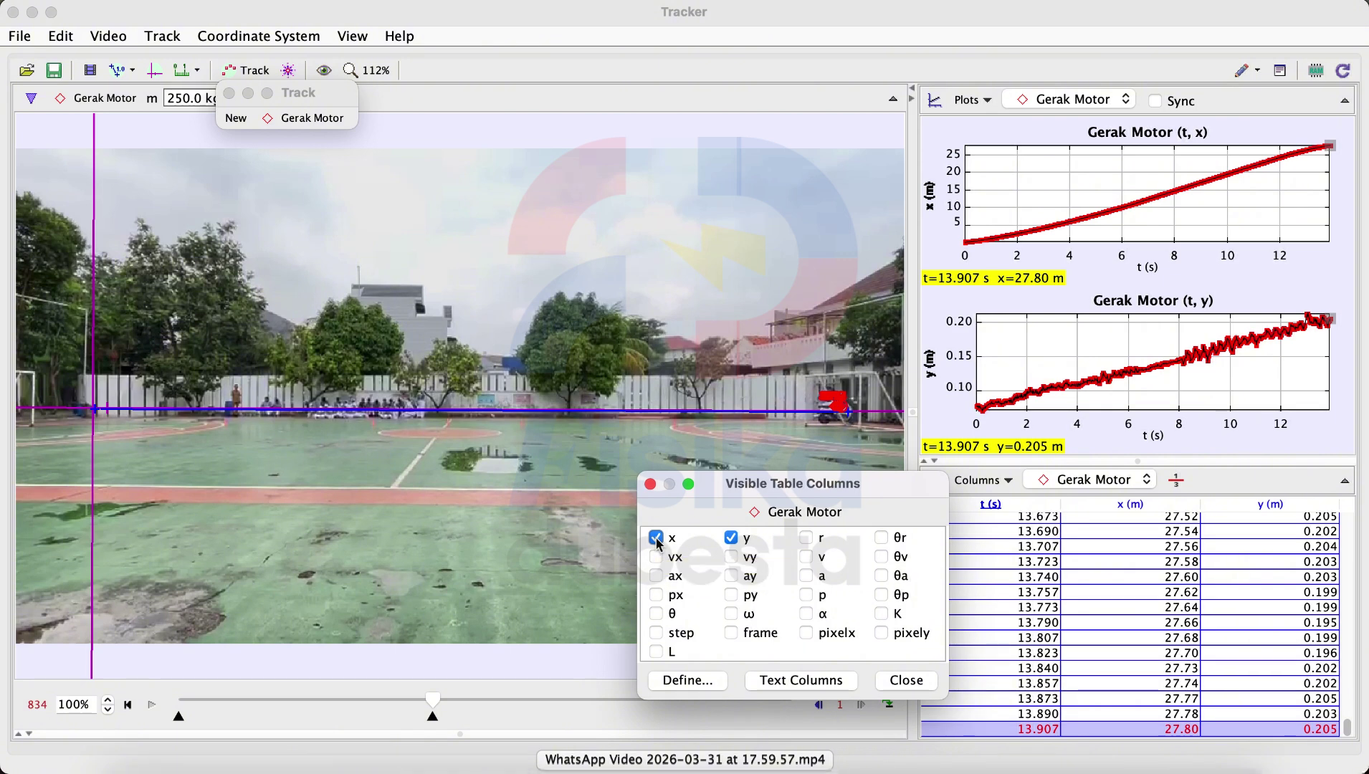
pyautogui.click(731, 537)
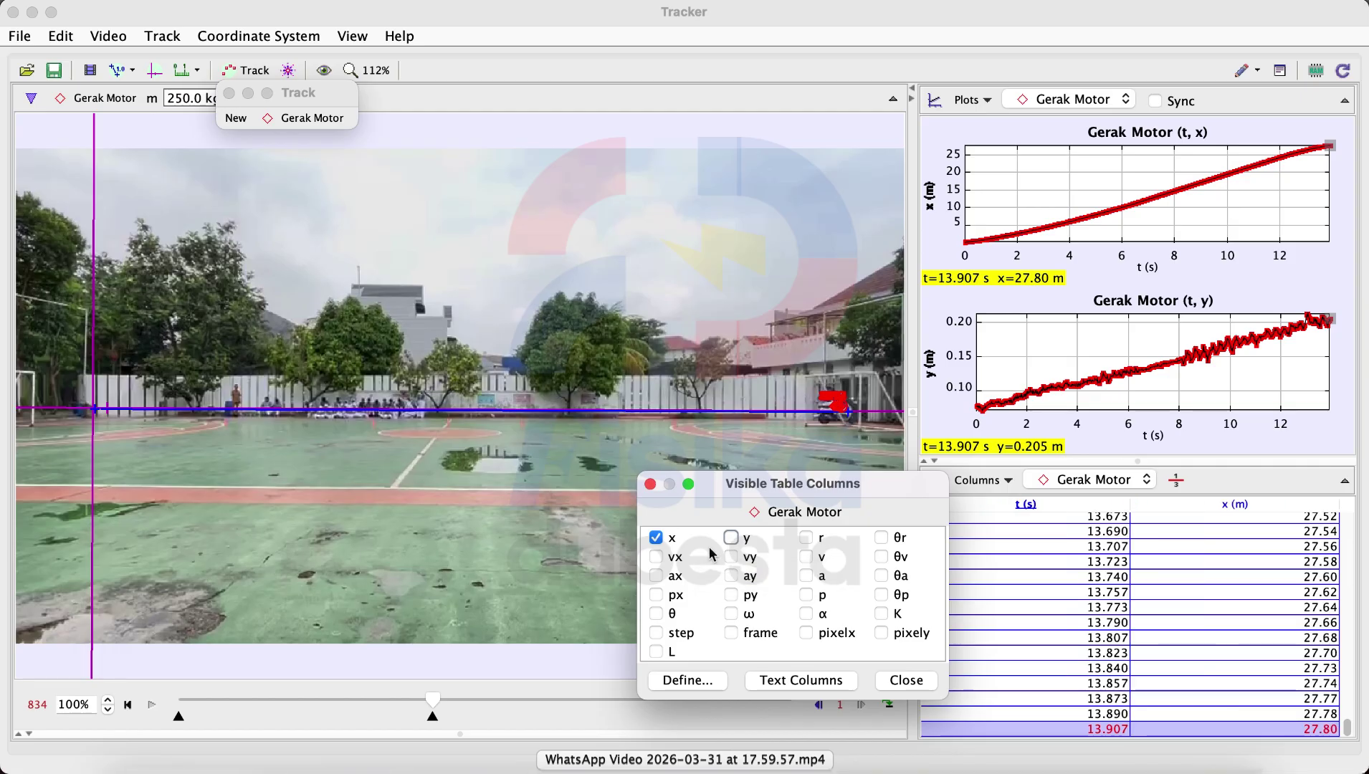
pyautogui.click(657, 559)
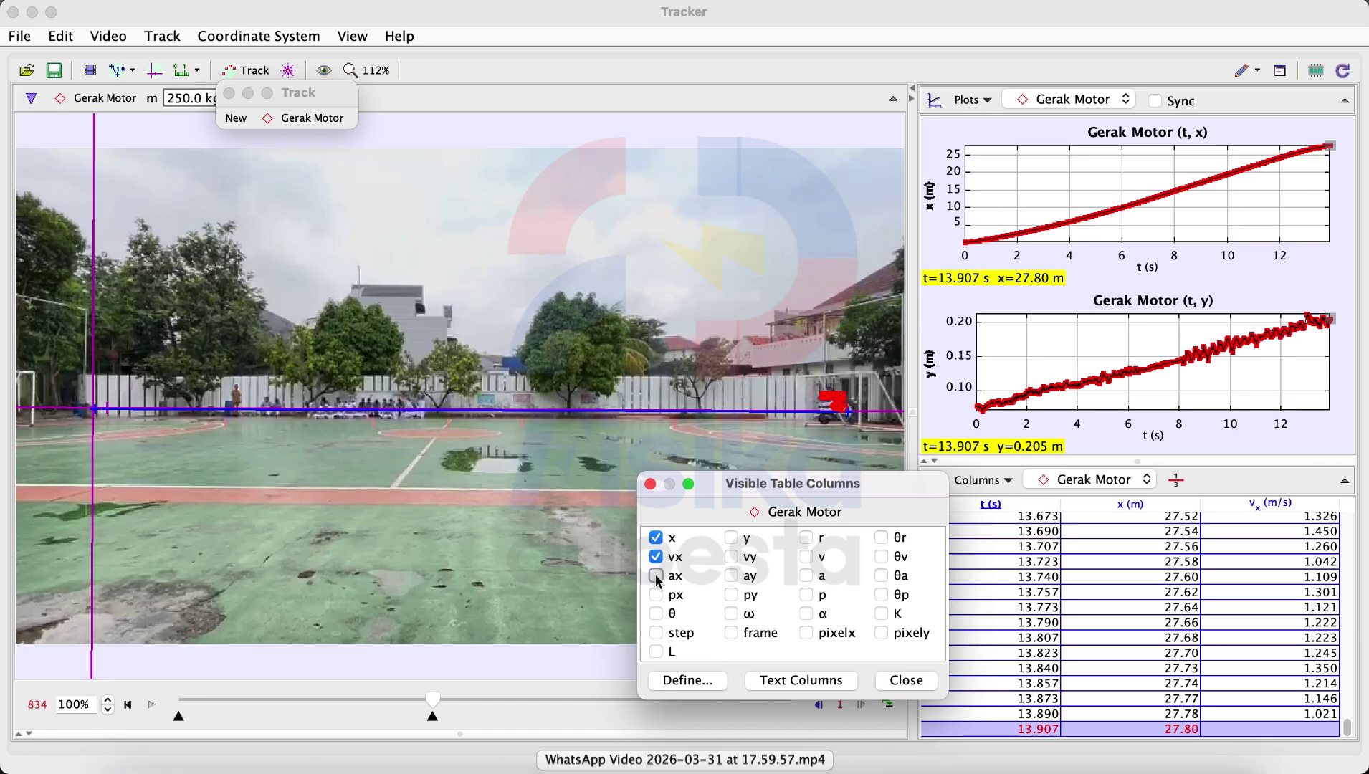
pyautogui.click(656, 577)
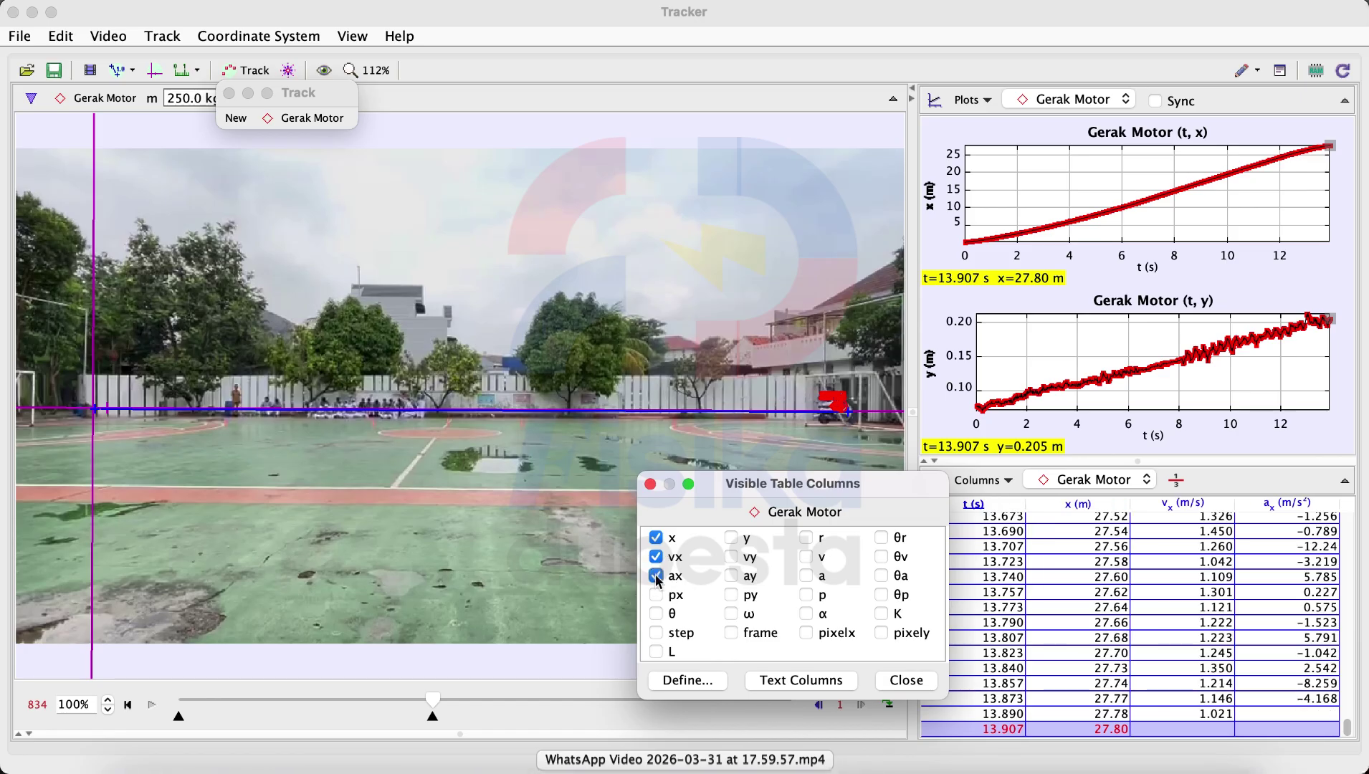
pyautogui.click(907, 680)
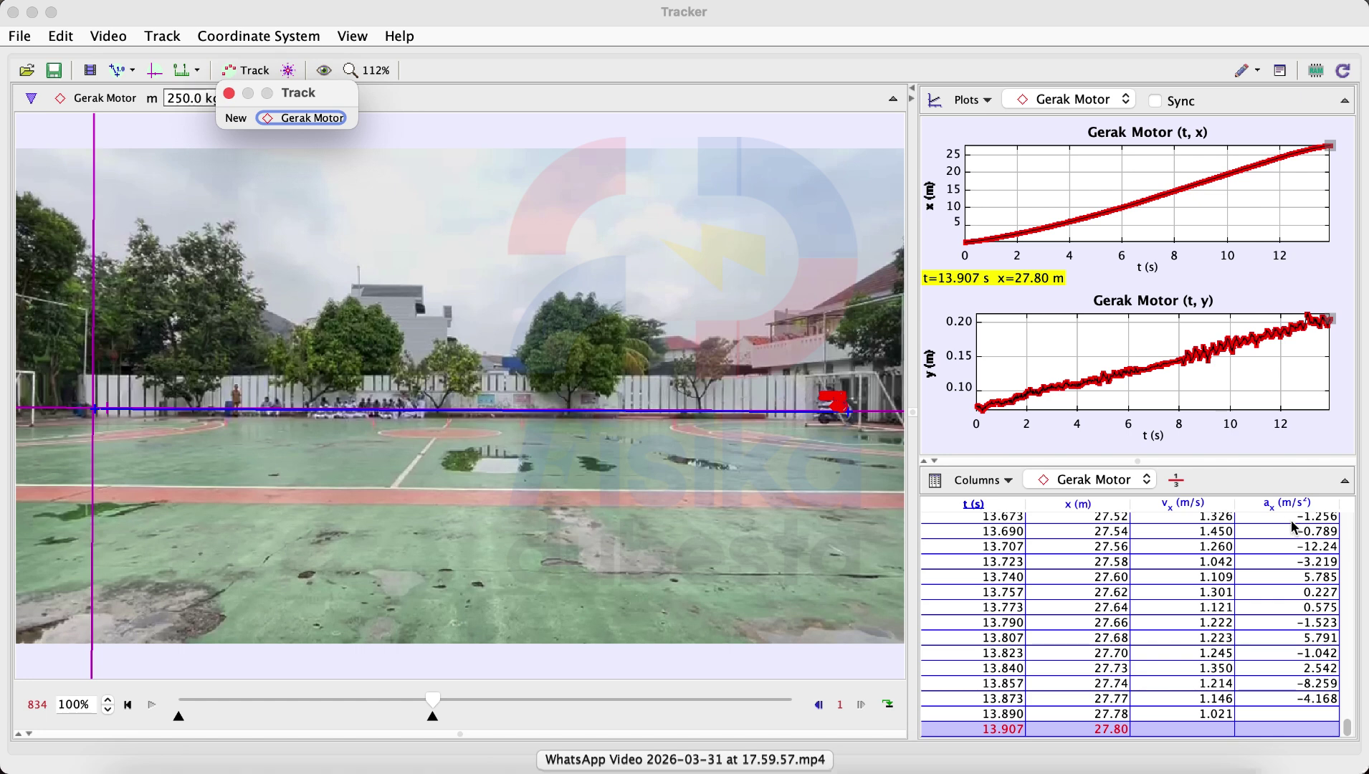
pyautogui.scroll(10, 1281, 657)
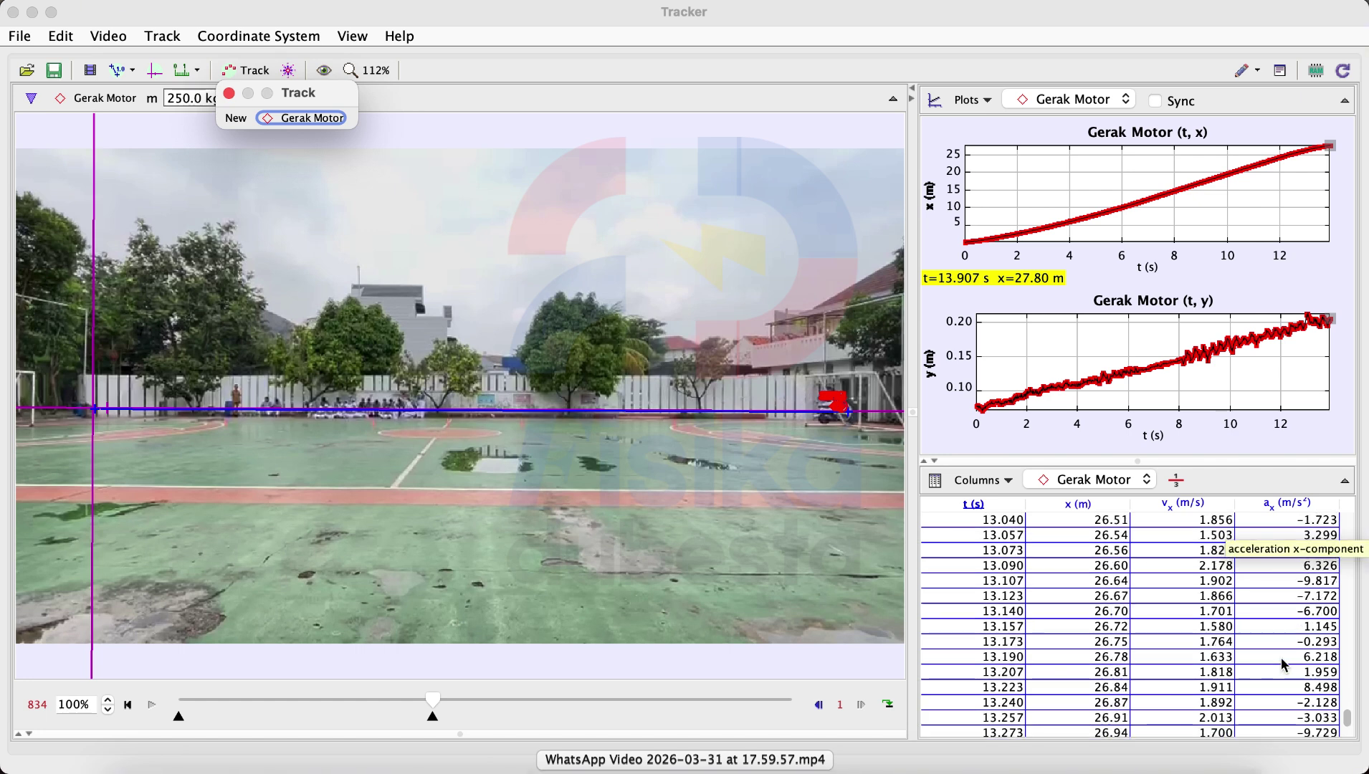
pyautogui.scroll(-10, 1281, 658)
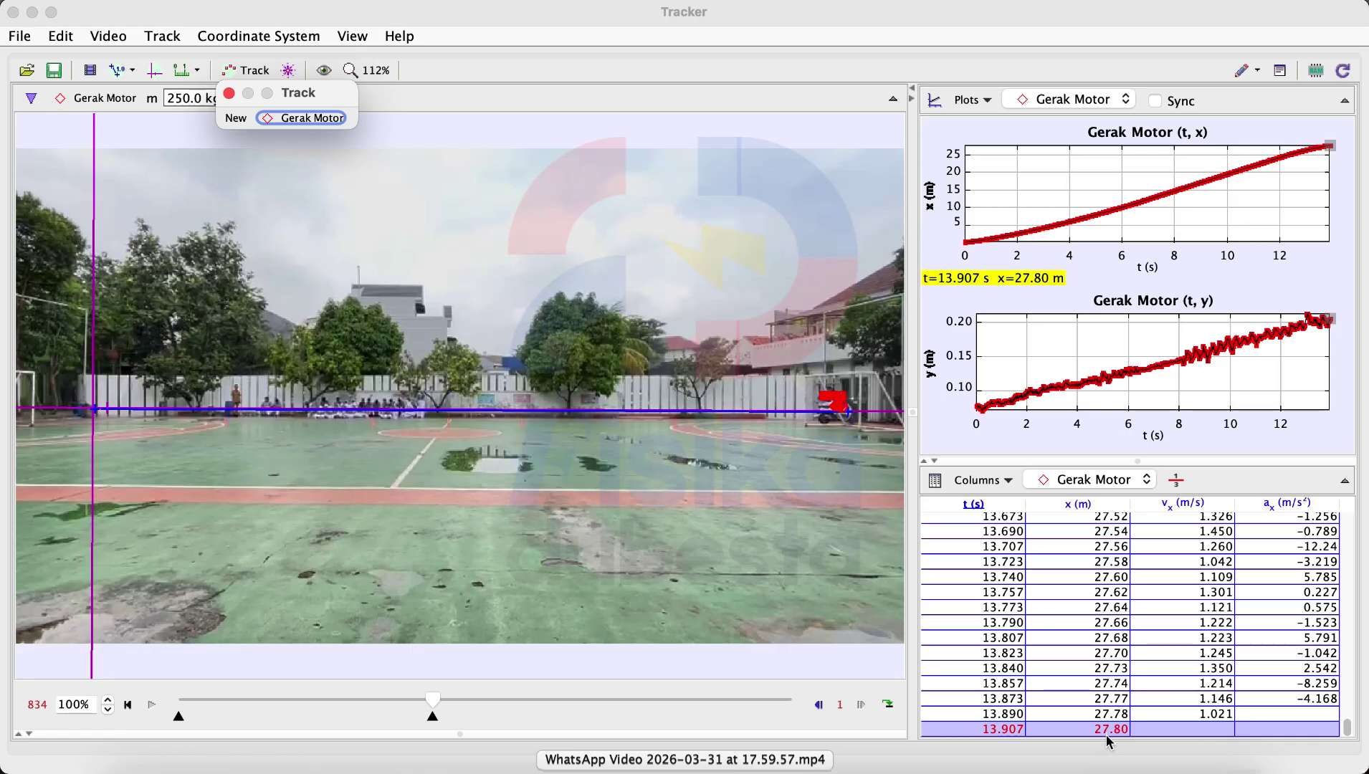
pyautogui.scroll(20, 1149, 698)
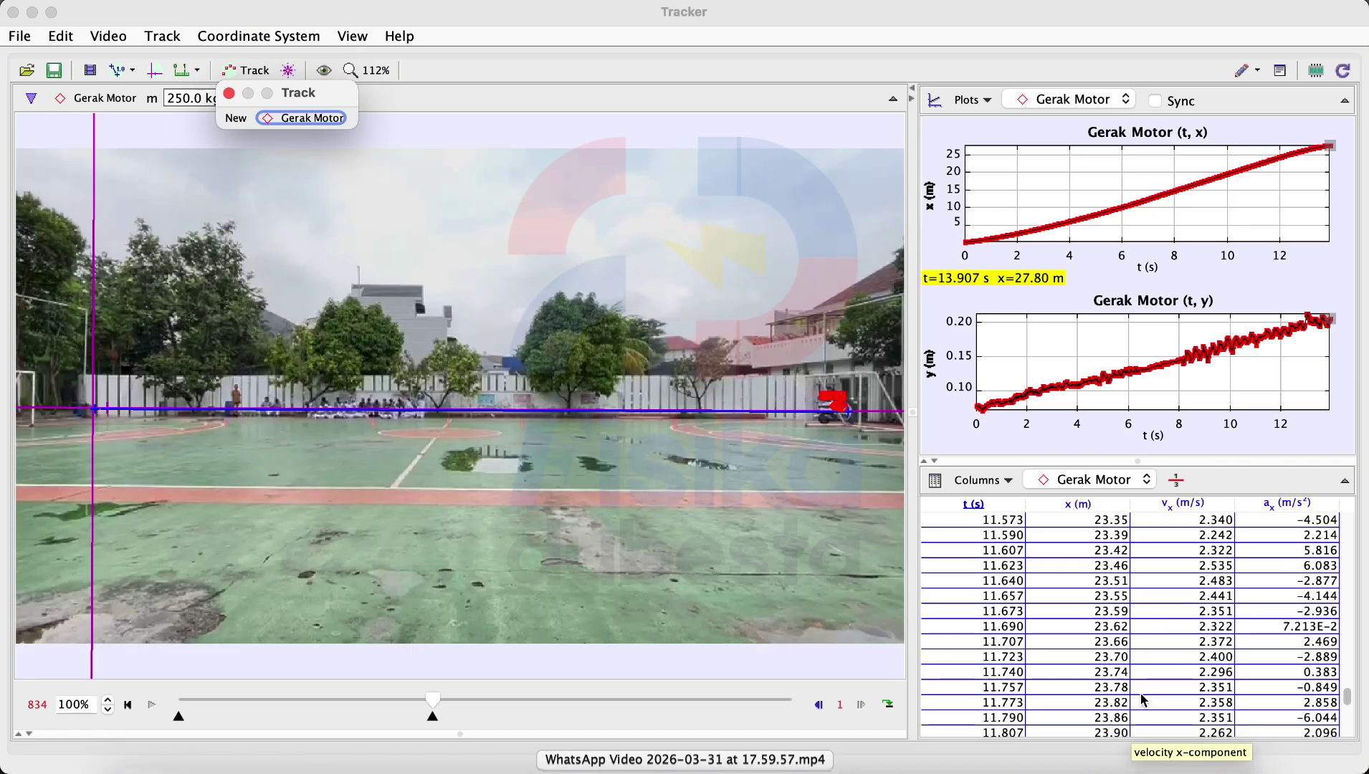
# - Set the number of Gerak Motor plots to three, after trying the one-plot and two-plot layouts
pyautogui.scroll(10, 1144, 700)
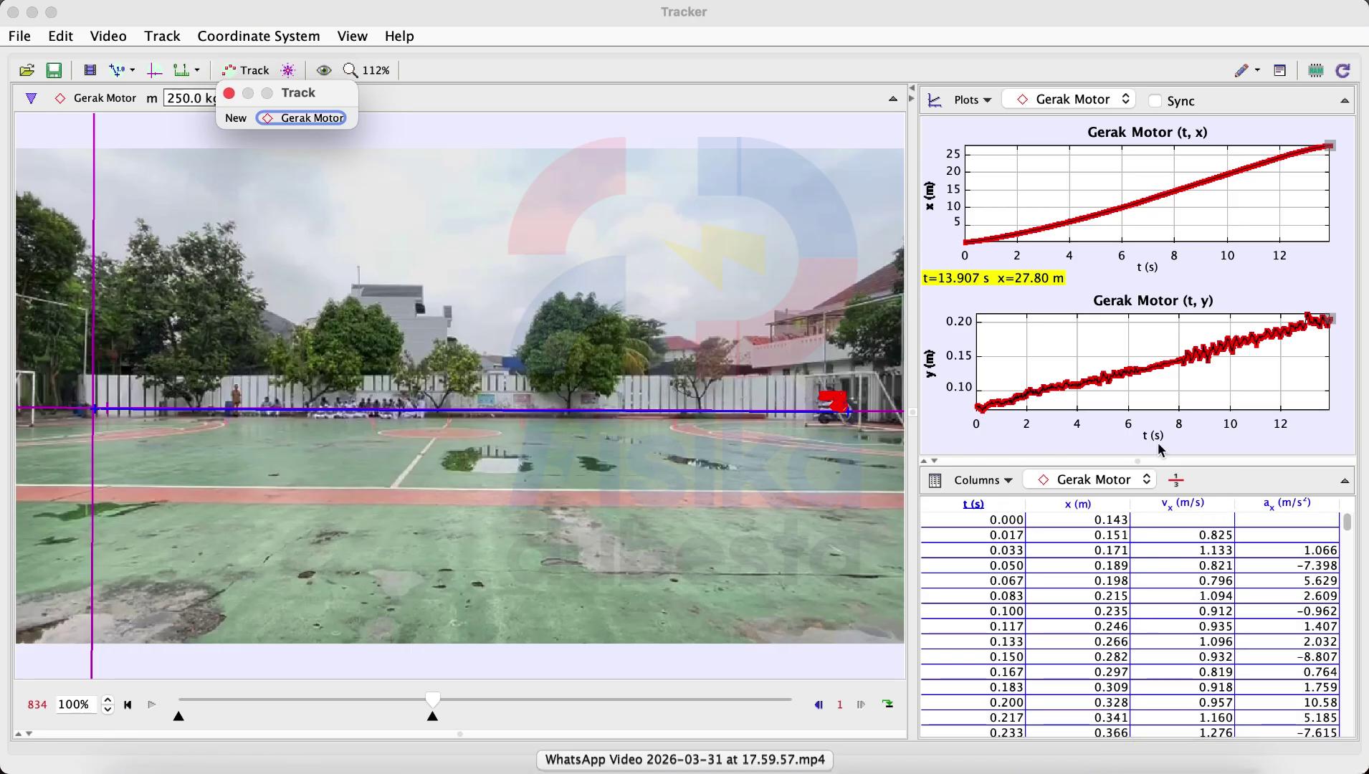
pyautogui.moveTo(1021, 408)
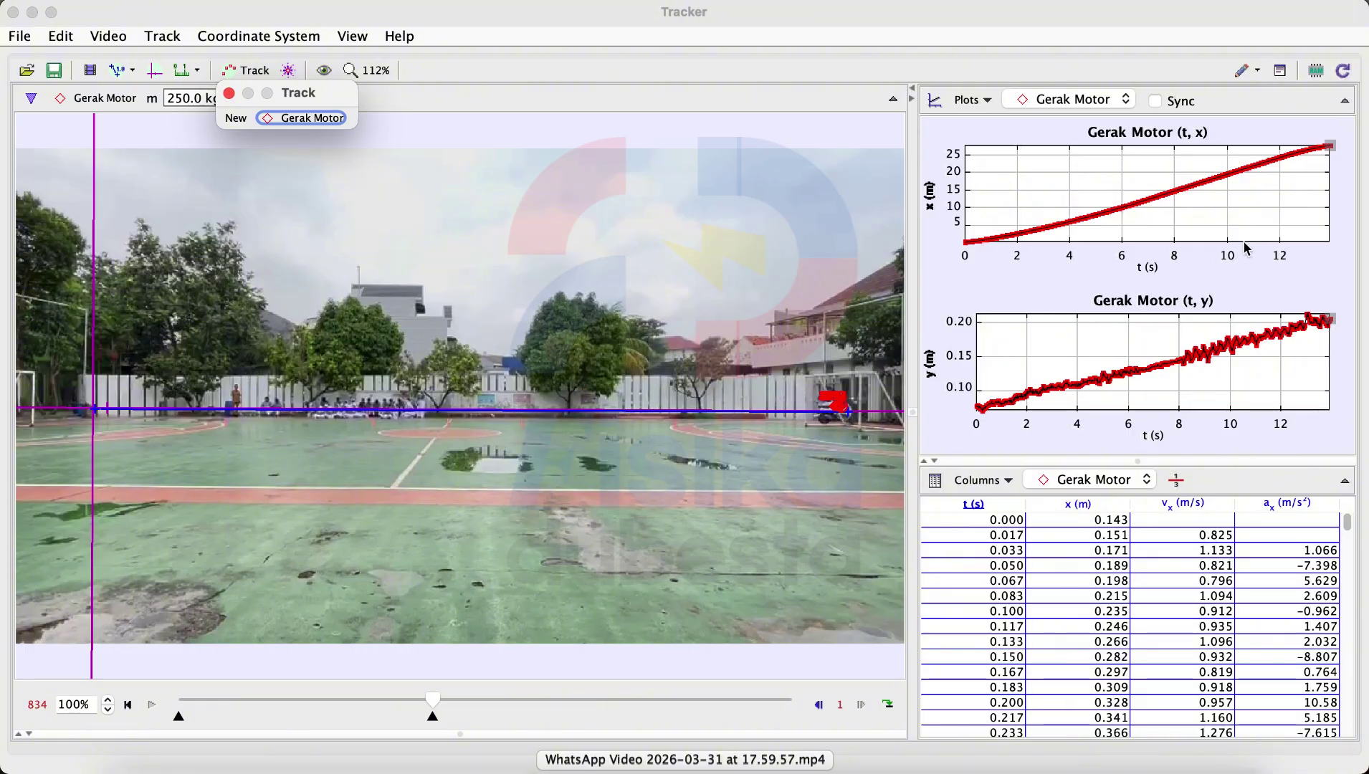
pyautogui.click(978, 99)
pyautogui.click(978, 100)
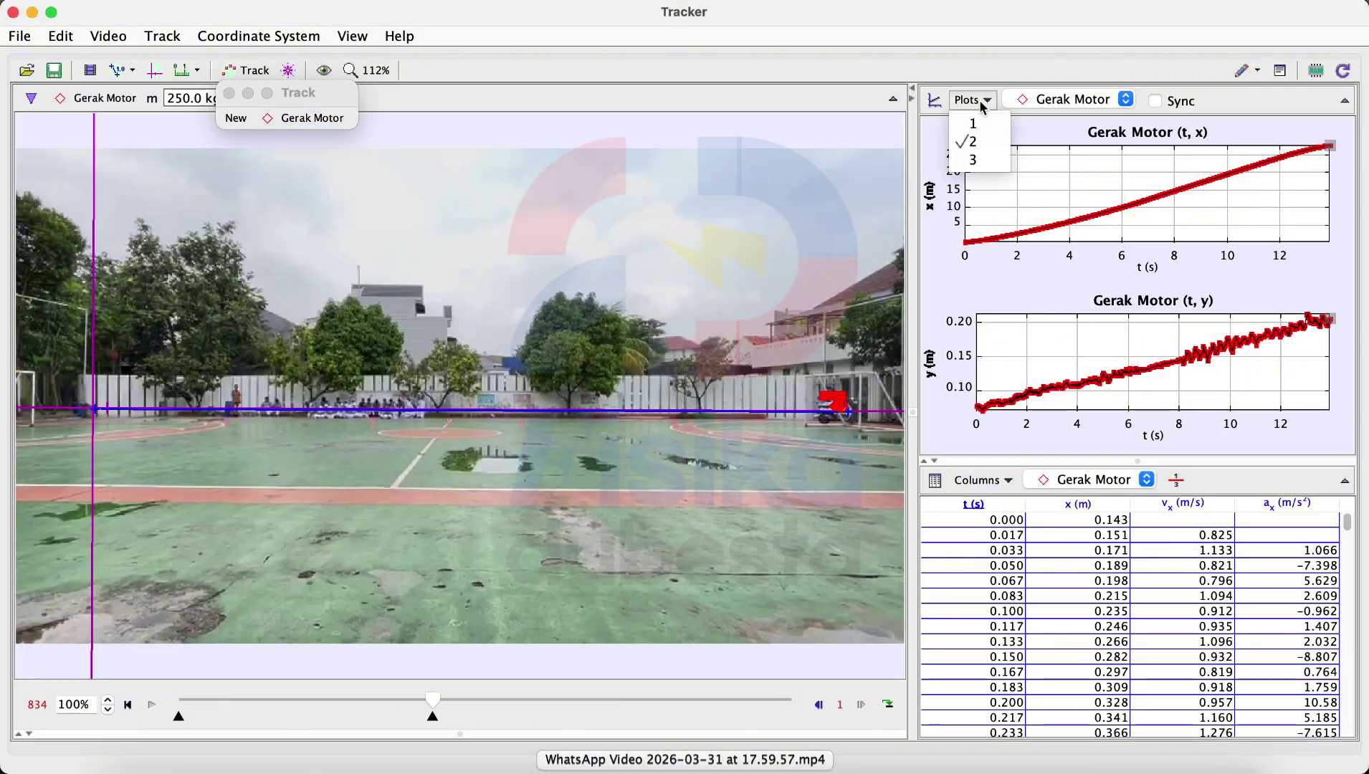
pyautogui.click(978, 125)
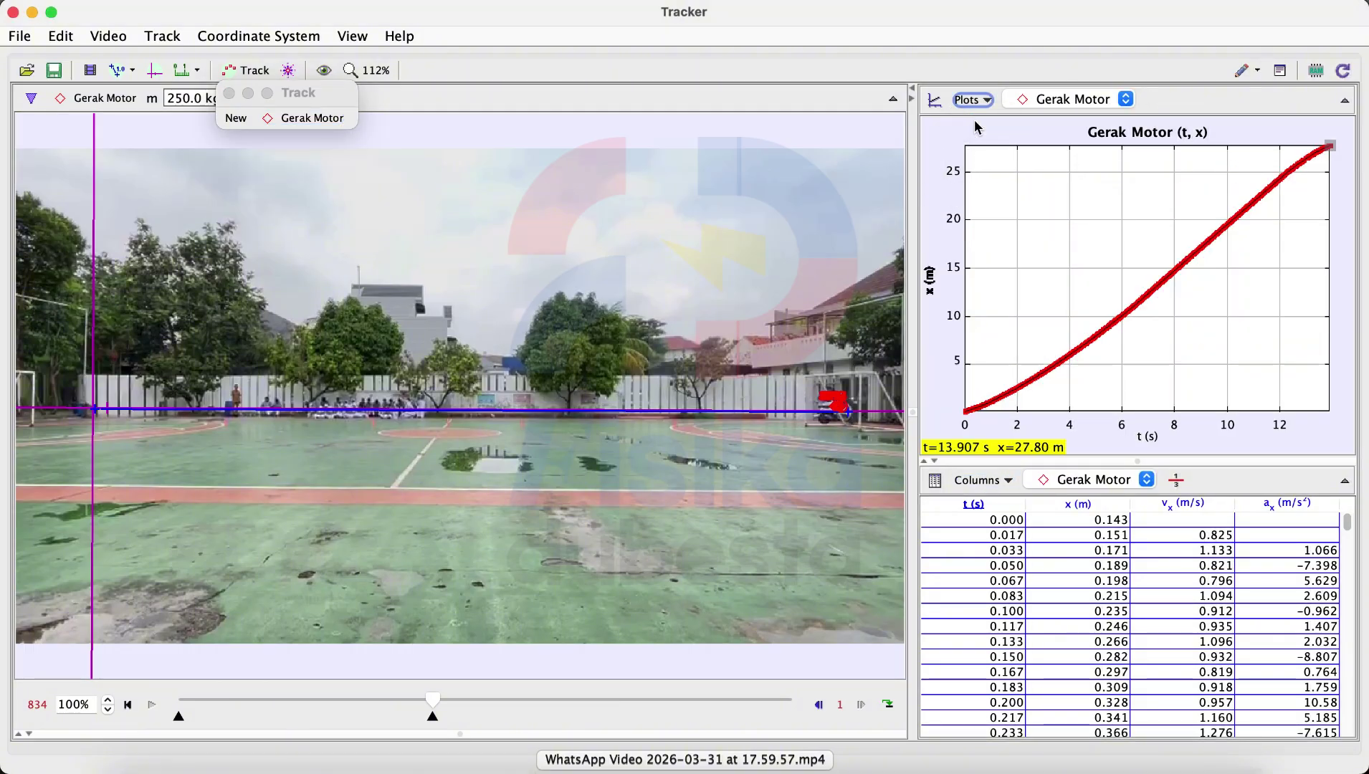
pyautogui.click(973, 104)
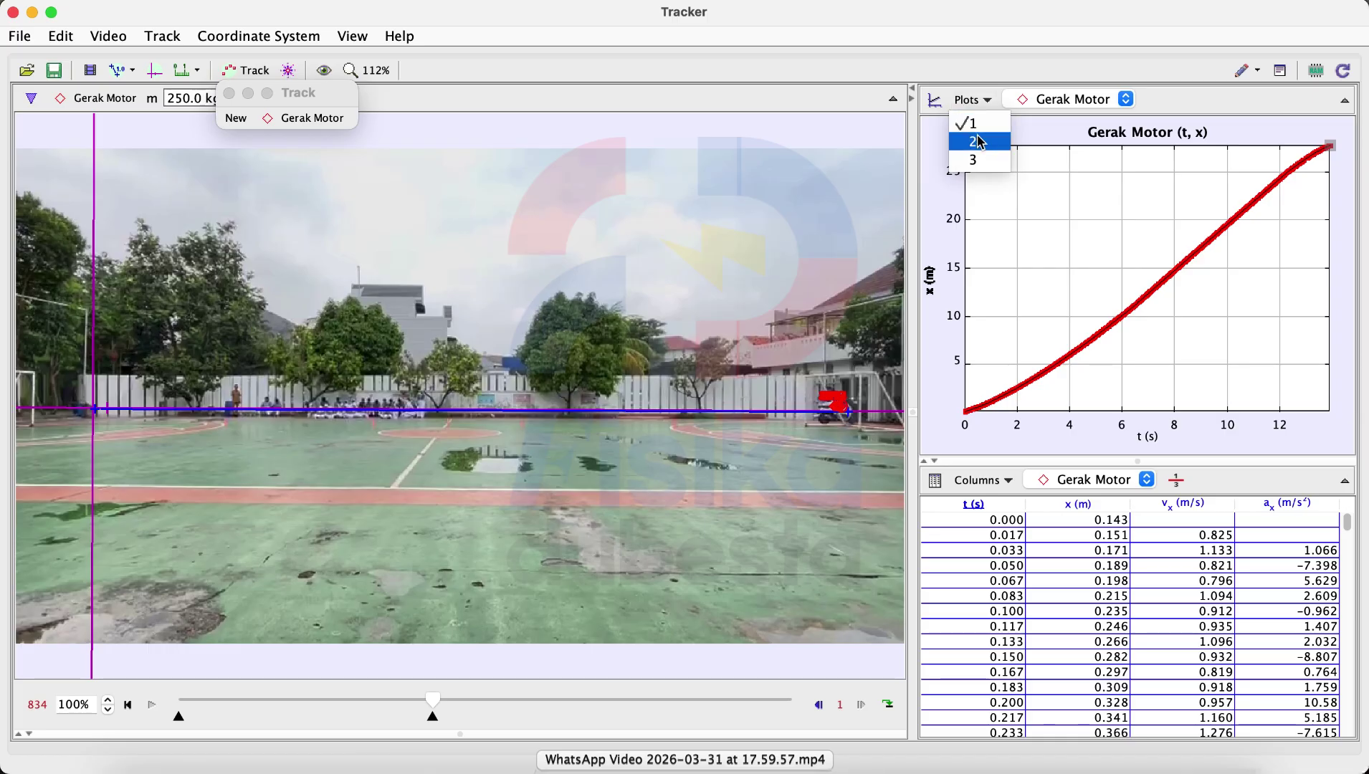
pyautogui.click(979, 136)
pyautogui.click(976, 102)
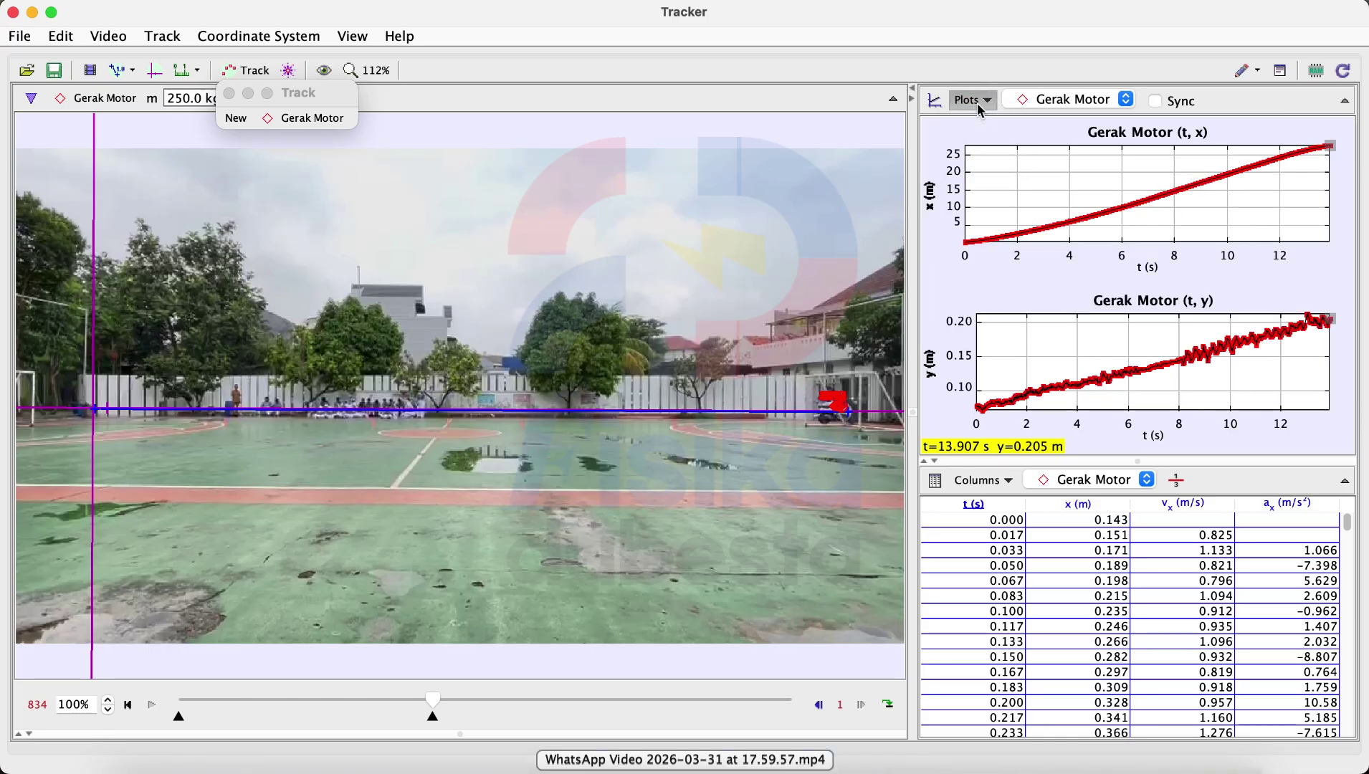
pyautogui.click(981, 160)
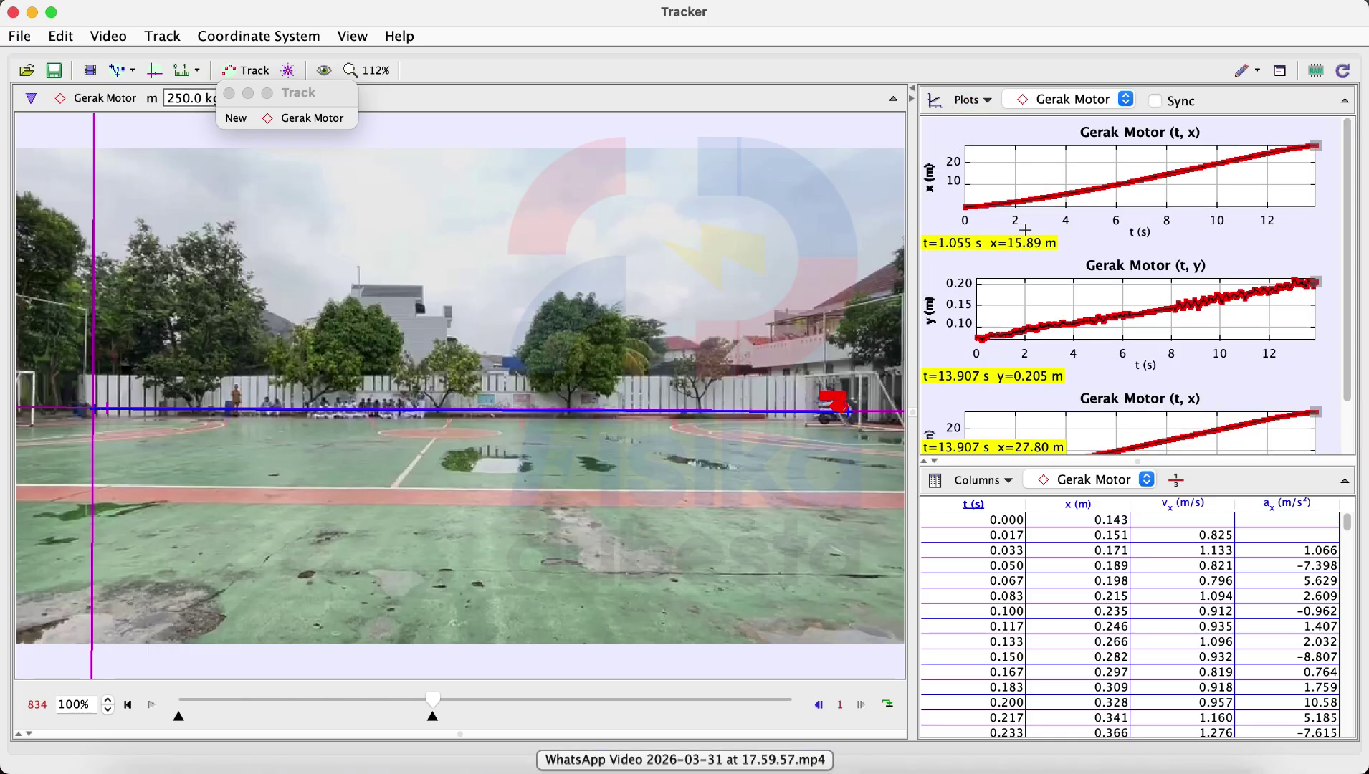
# - Change the second plot's vertical variable to vx: velocity x-component and examine the curve over the whole run
pyautogui.moveTo(932, 190)
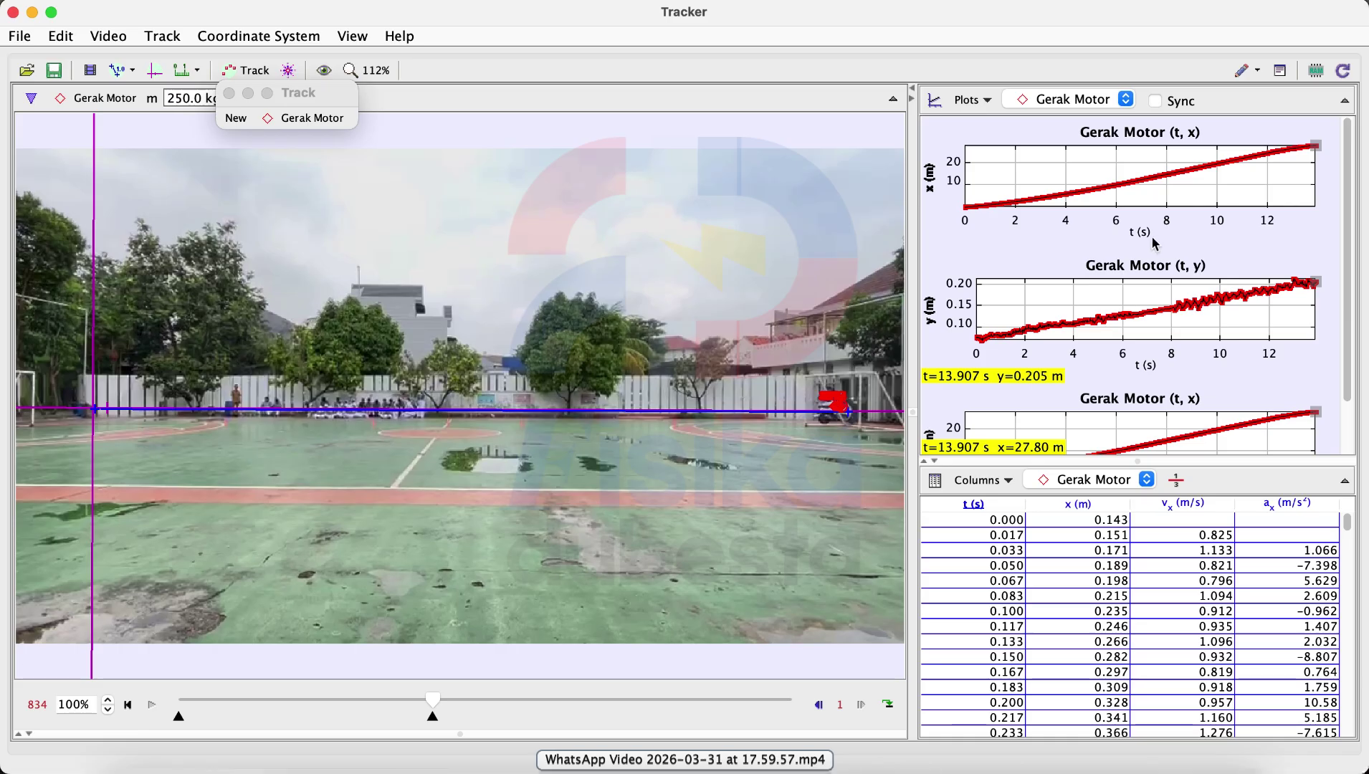
pyautogui.click(936, 325)
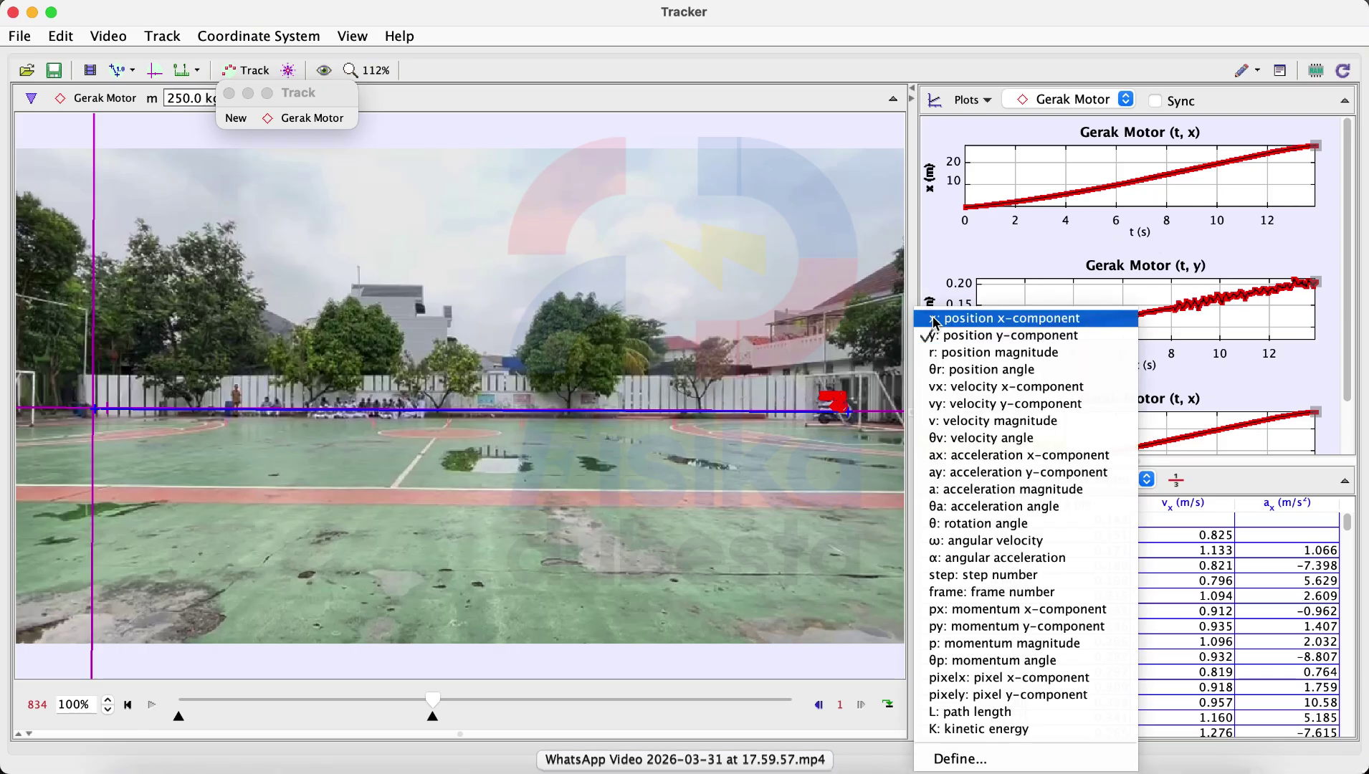
pyautogui.click(946, 388)
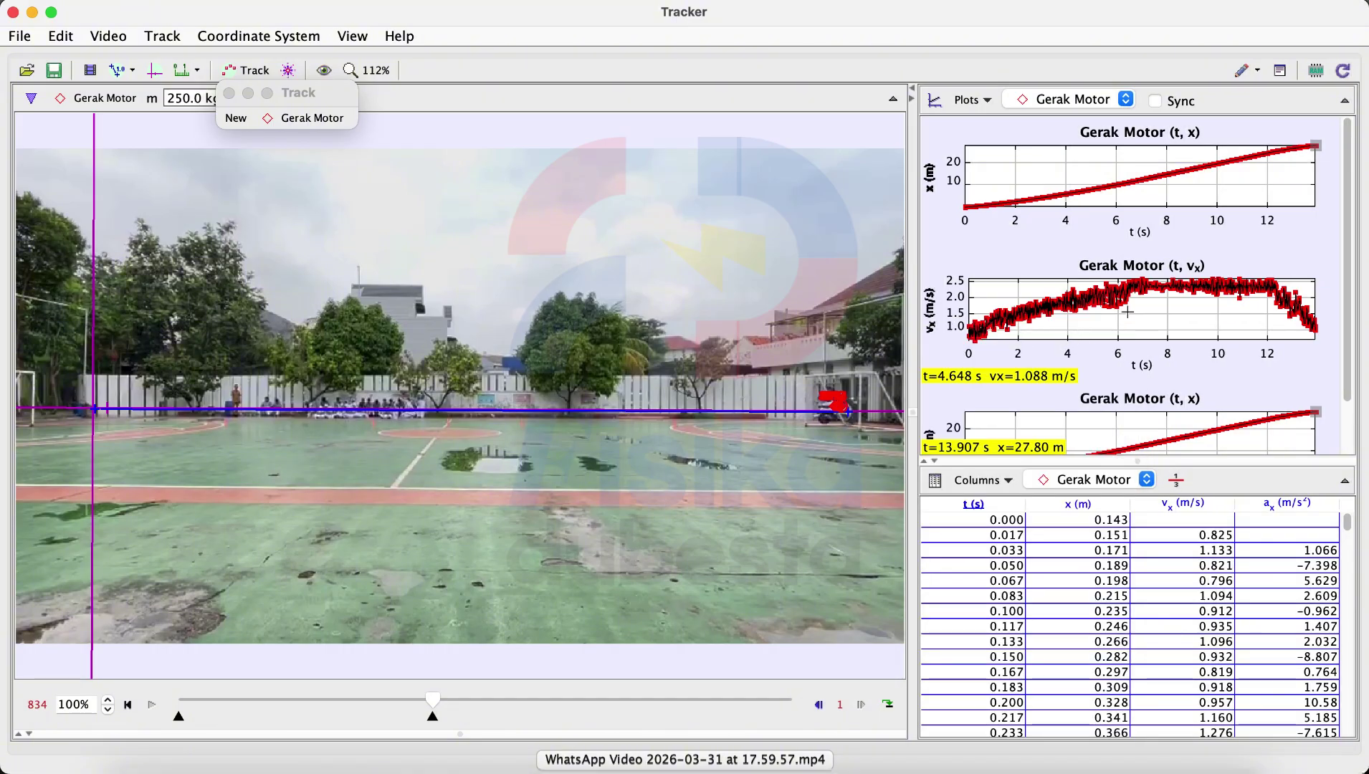
pyautogui.click(1021, 367)
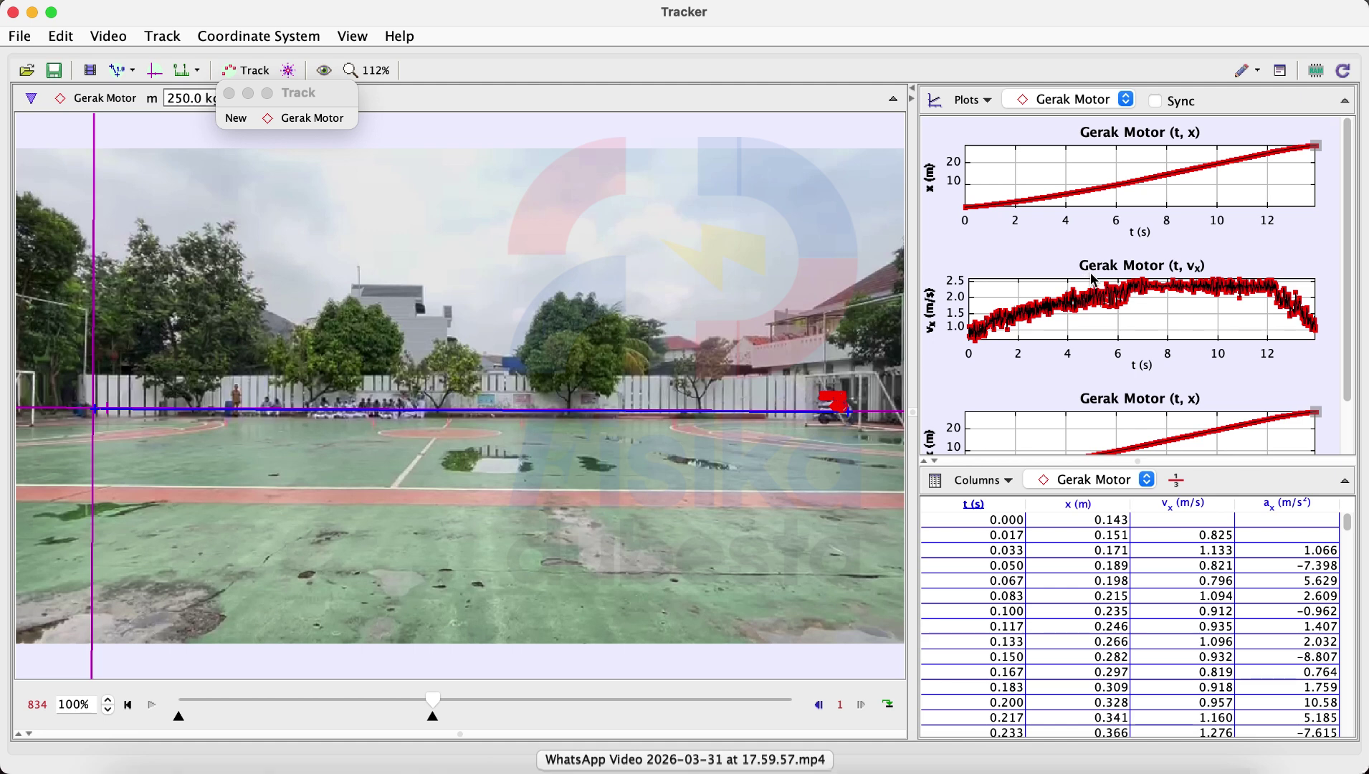
pyautogui.moveTo(1138, 287)
pyautogui.moveTo(1245, 289)
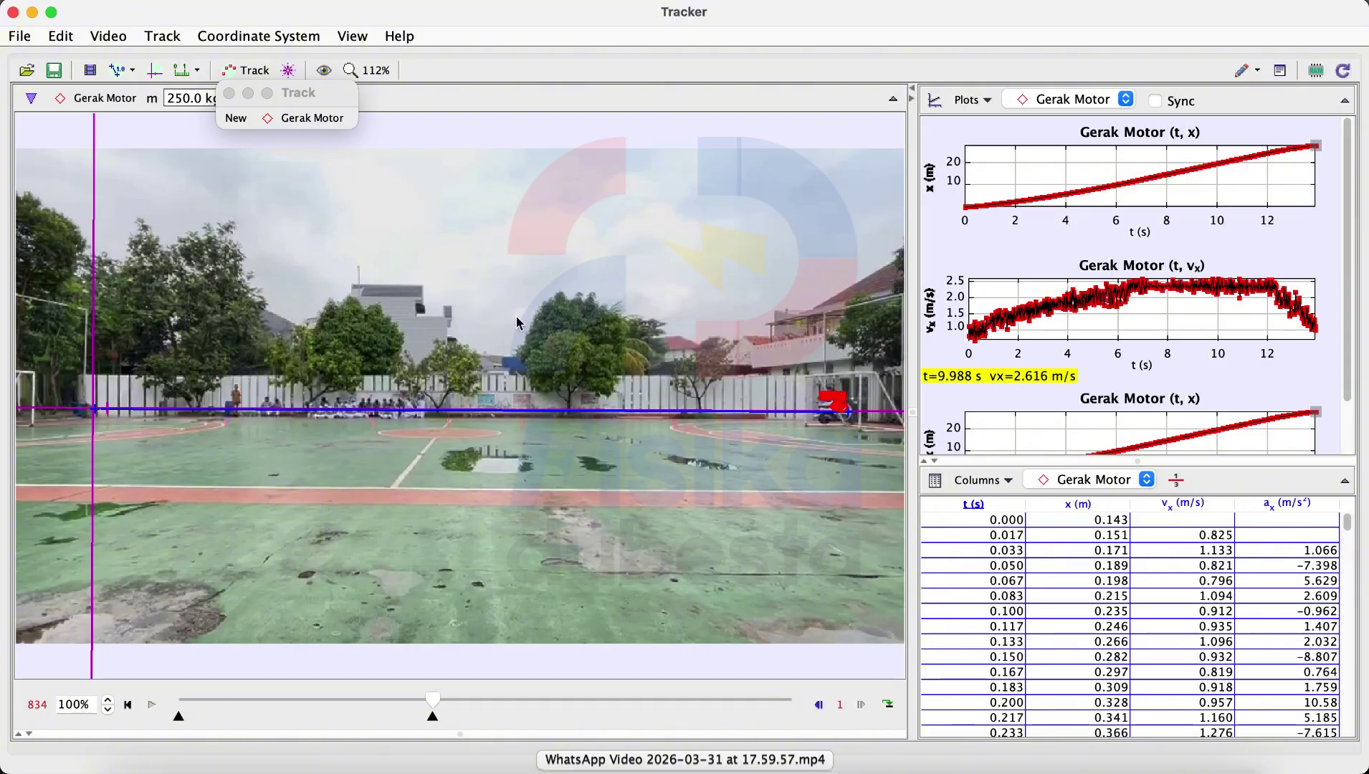
pyautogui.moveTo(1197, 292)
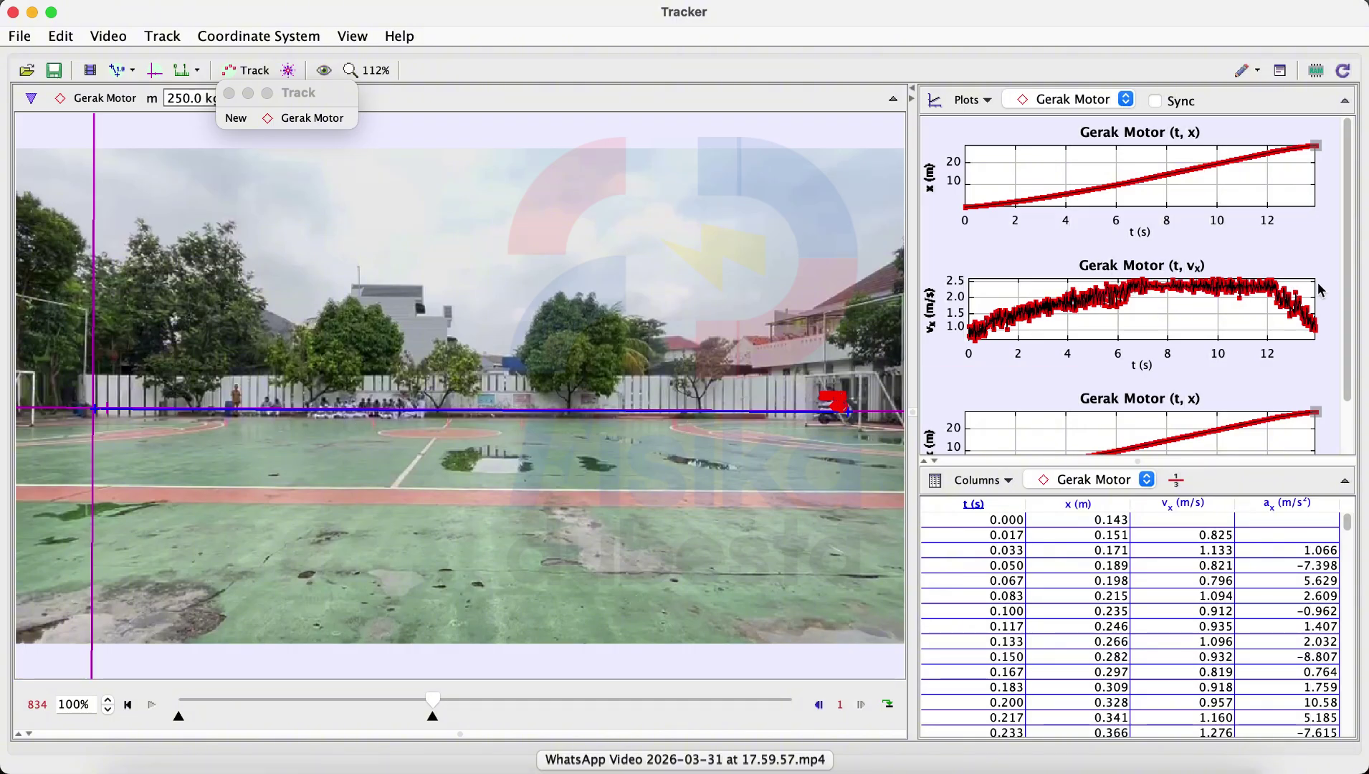
pyautogui.moveTo(1268, 331)
pyautogui.moveTo(1273, 362)
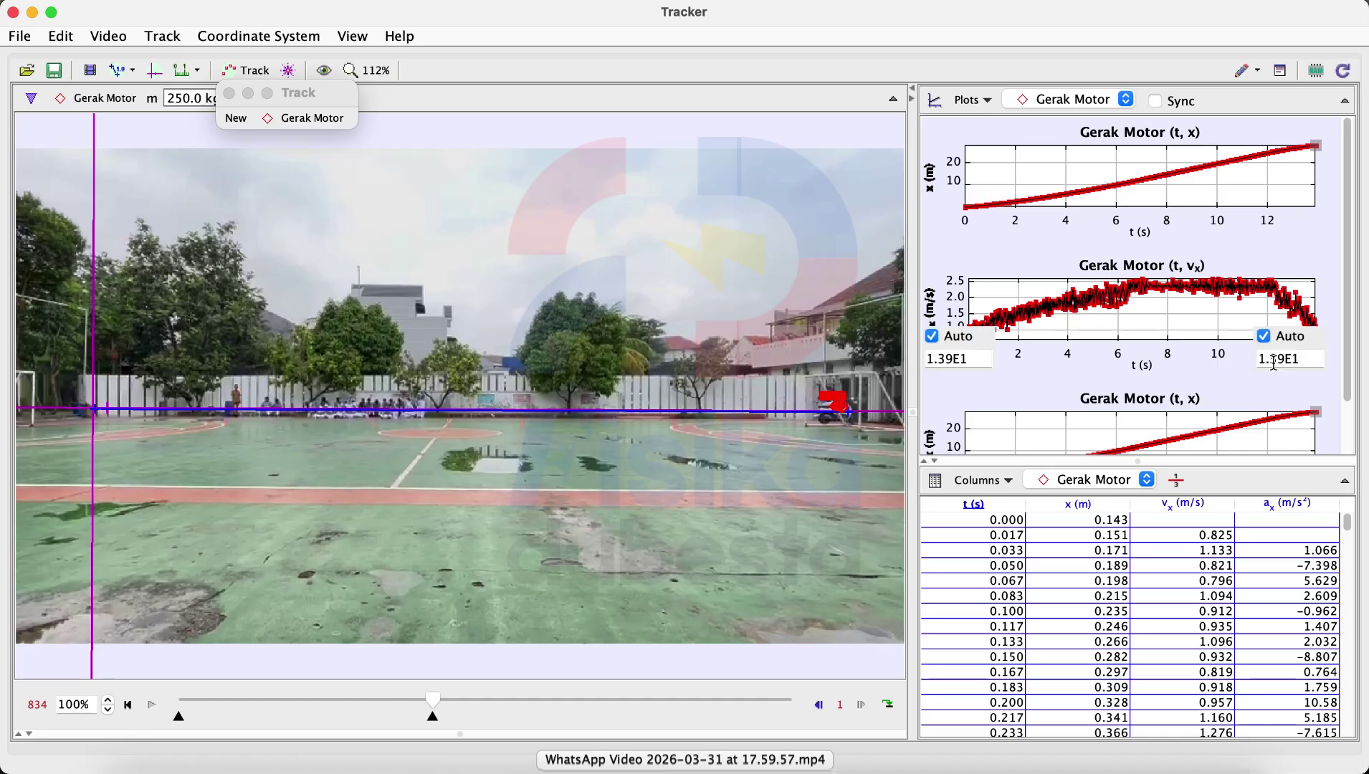
pyautogui.moveTo(1287, 299)
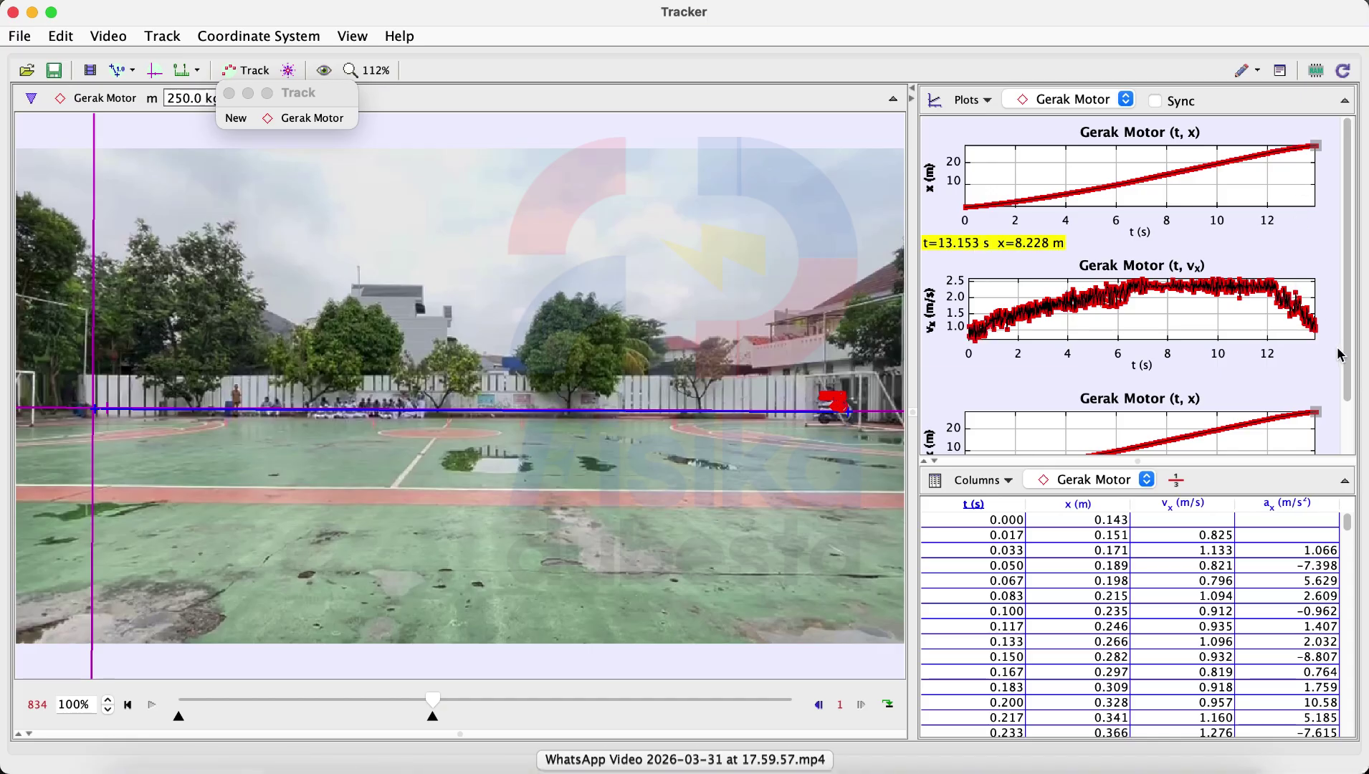
# - Change the third plot's vertical variable to ax: acceleration x-component and examine the curve over the whole run
pyautogui.scroll(-3, 934, 384)
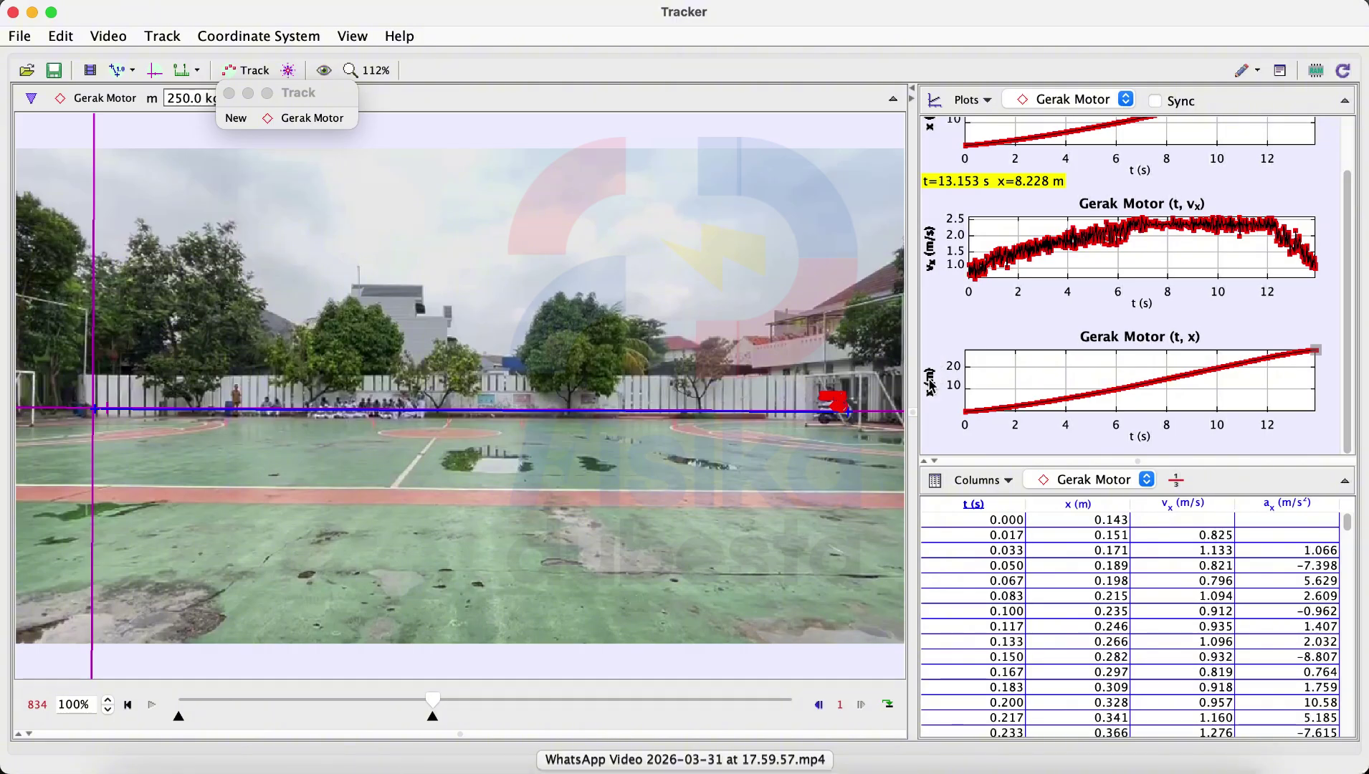
pyautogui.click(930, 385)
pyautogui.click(930, 385)
pyautogui.click(930, 385)
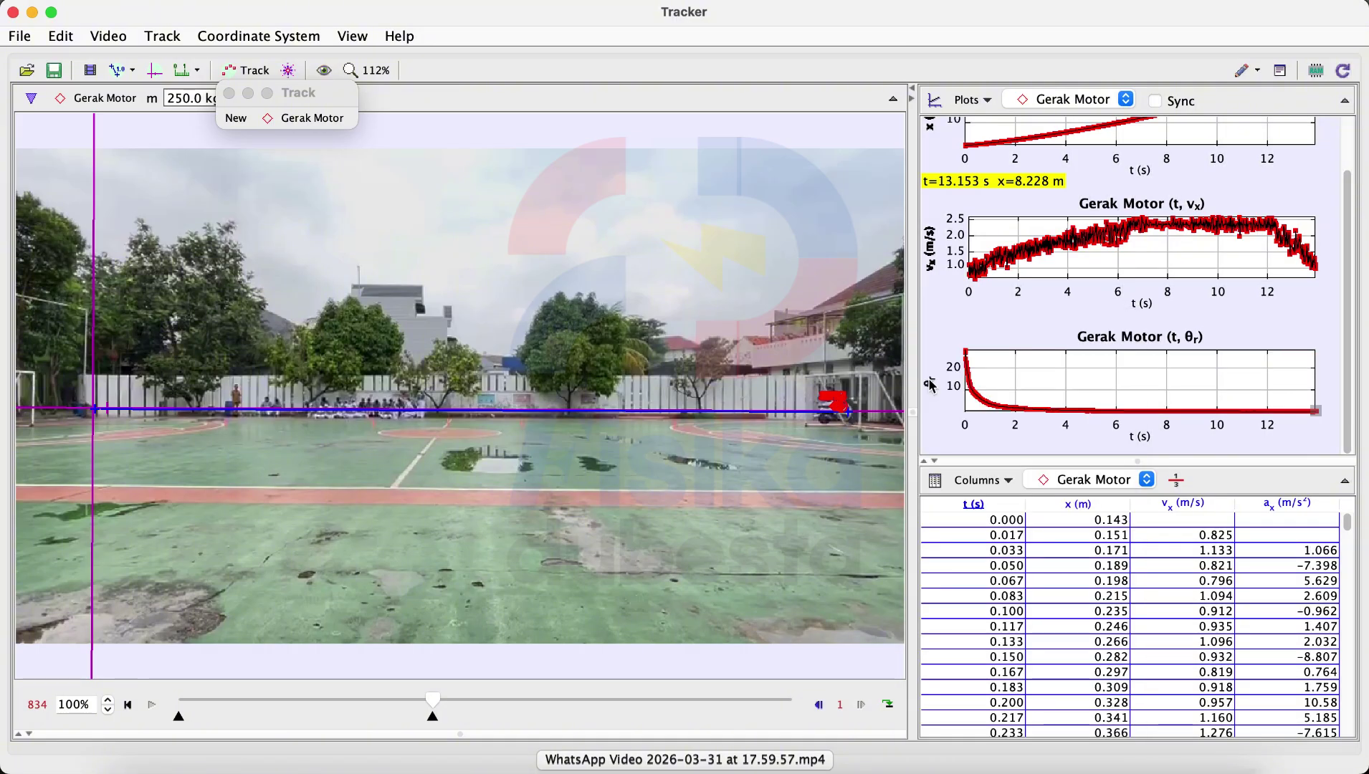
pyautogui.click(930, 385)
pyautogui.click(929, 386)
pyautogui.click(931, 395)
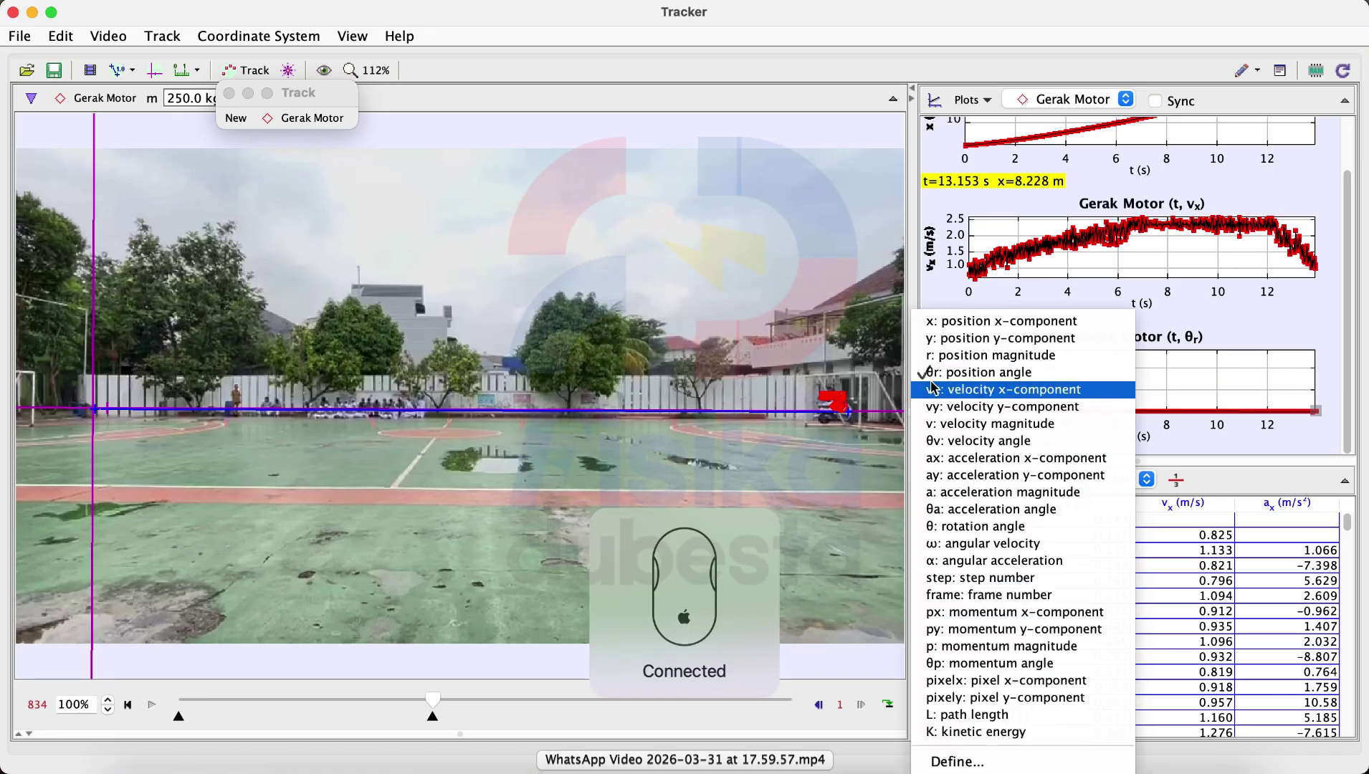
pyautogui.click(941, 459)
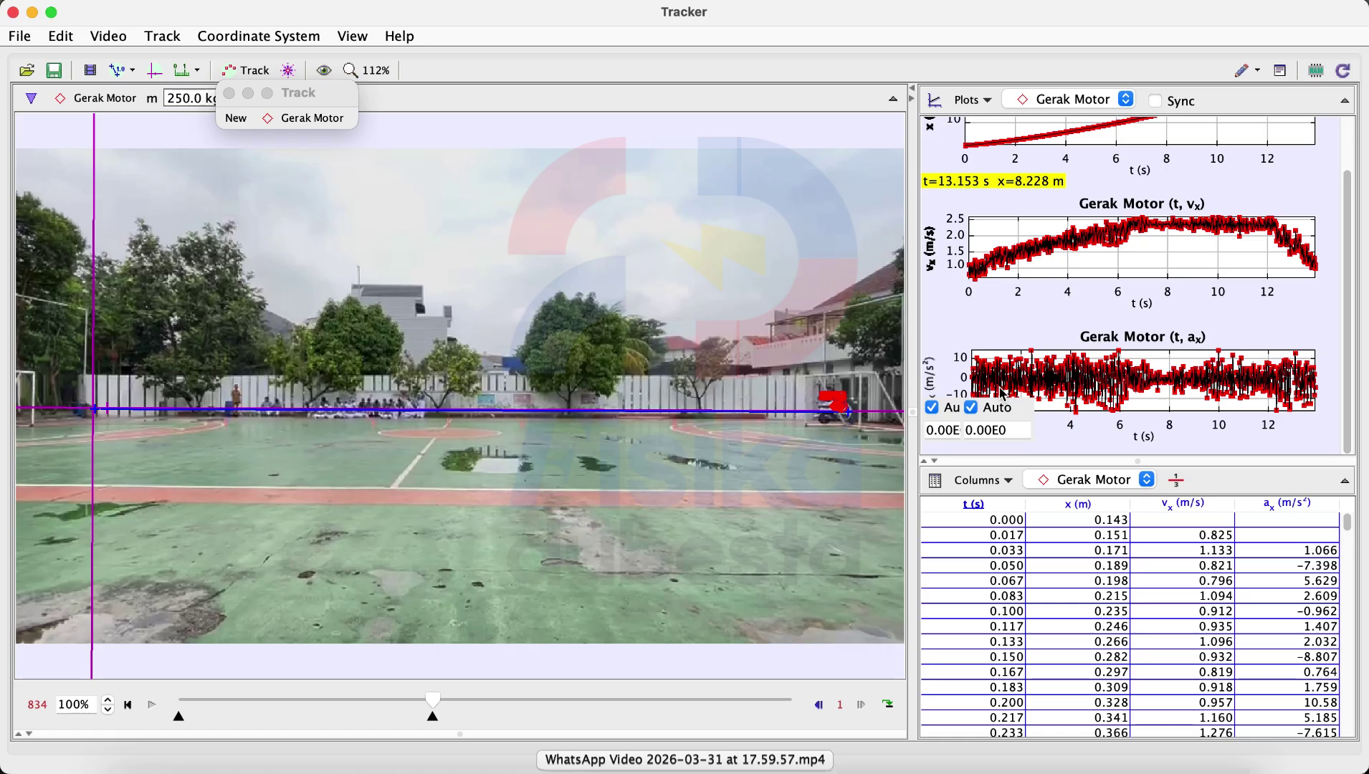
pyautogui.moveTo(979, 435)
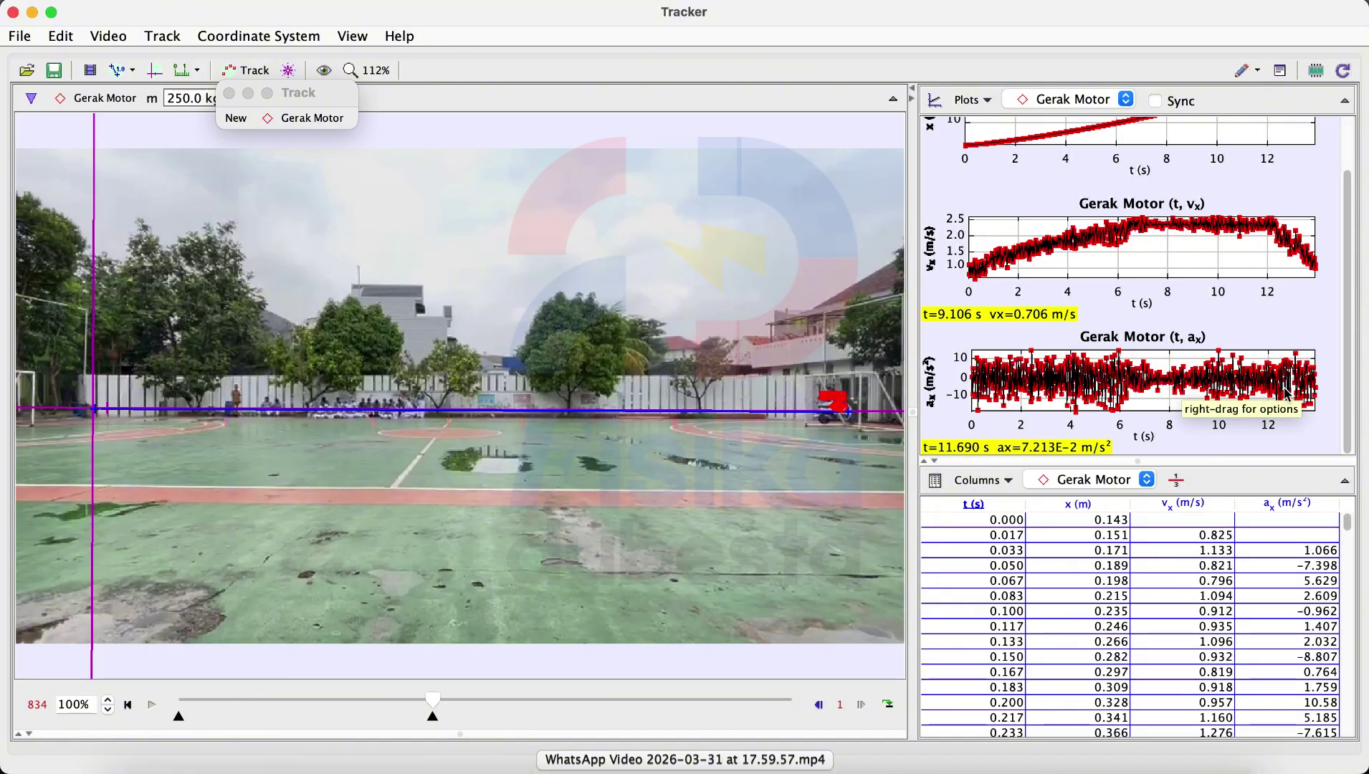
pyautogui.moveTo(1314, 424)
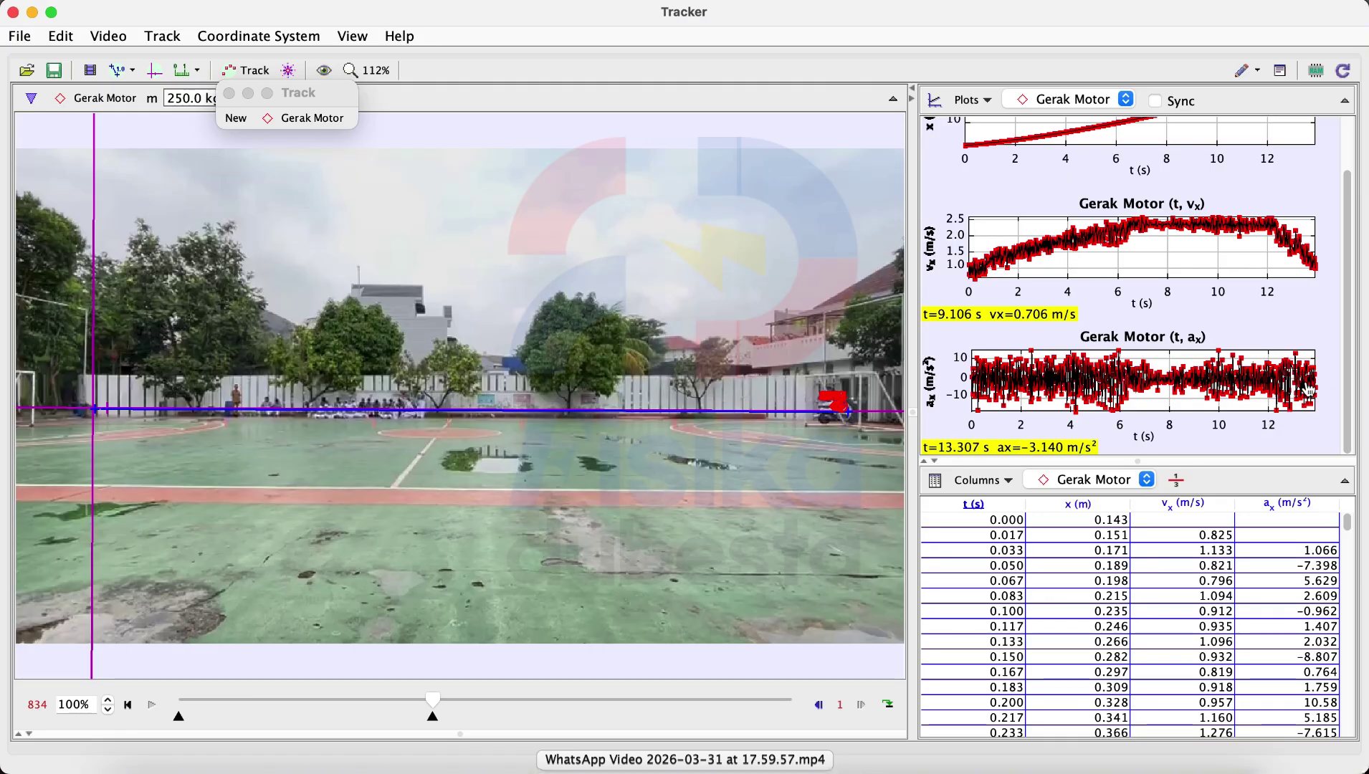
pyautogui.moveTo(1308, 165)
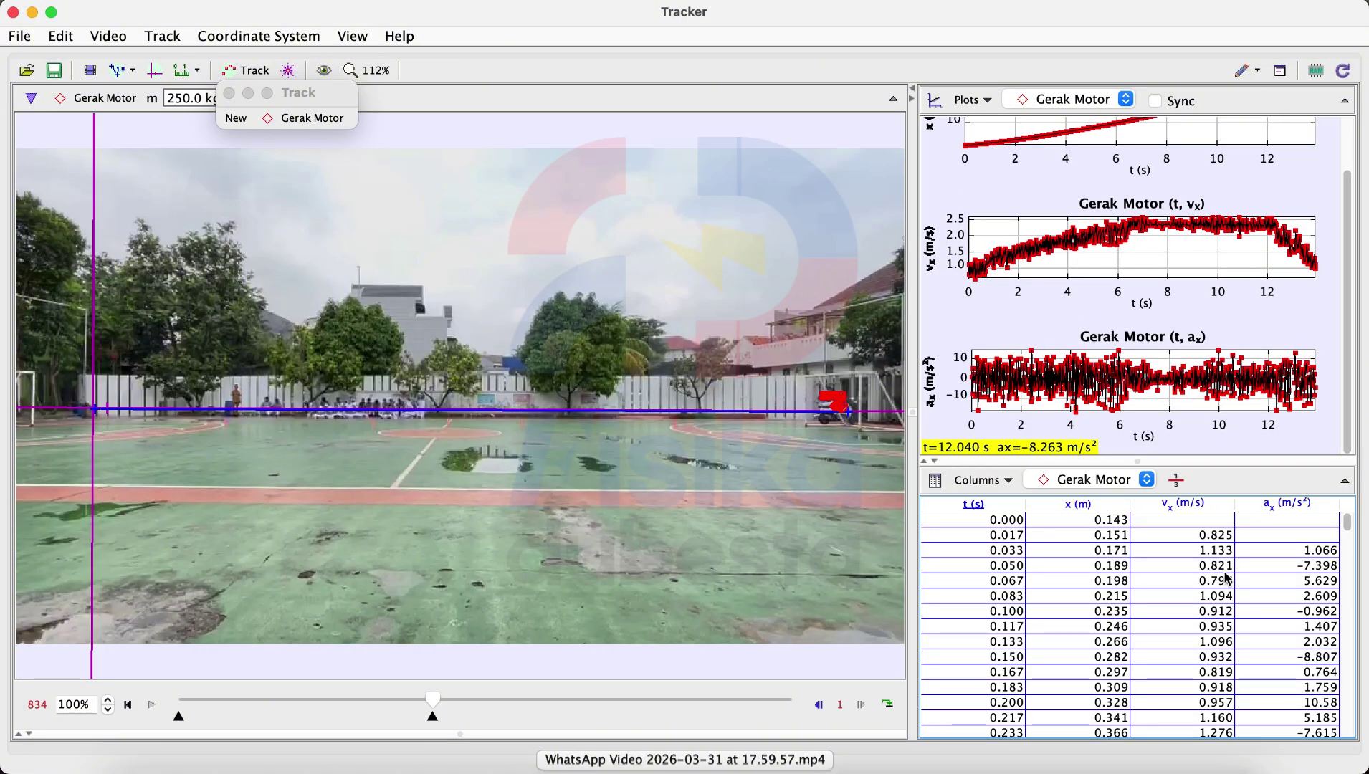
# - Select and copy all rows of the t, x, vx and ax columns in the Gerak Motor data table
pyautogui.click(996, 521)
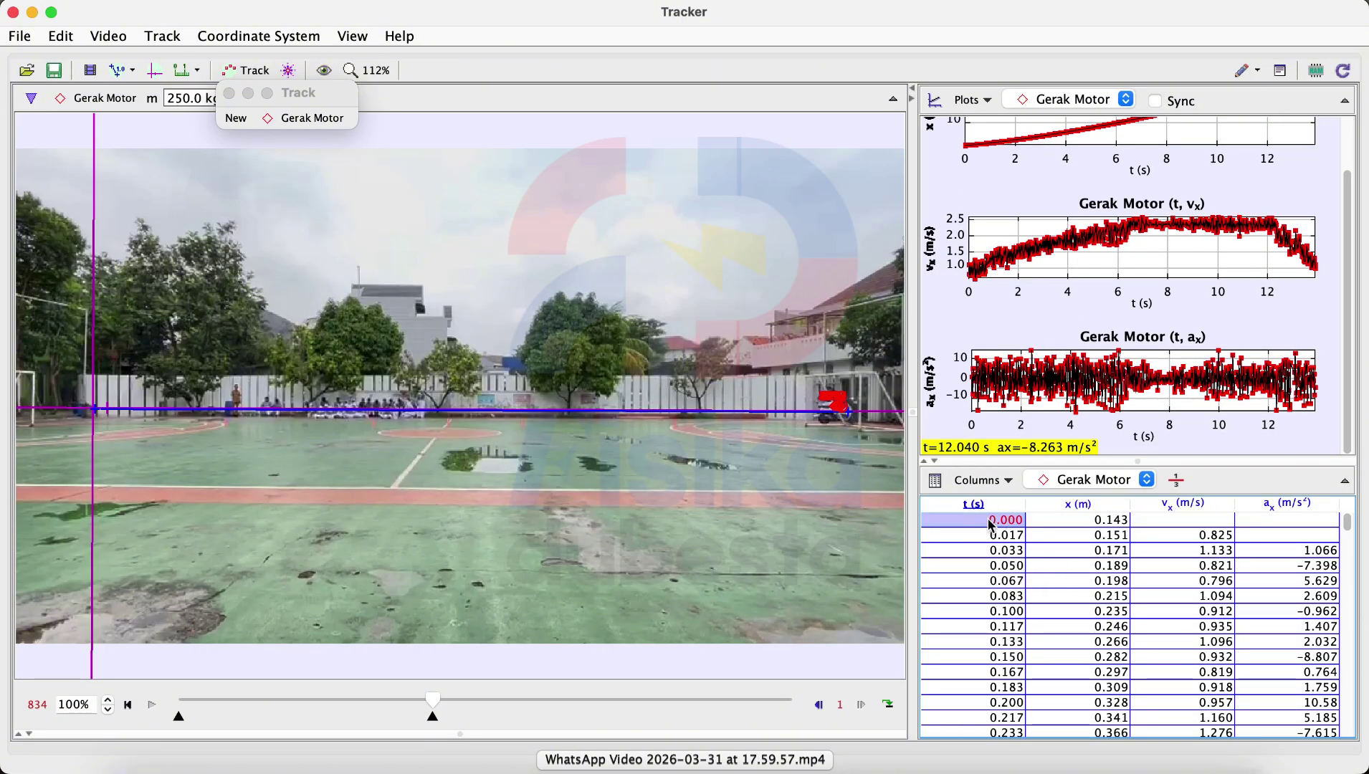
pyautogui.scroll(-15, 1251, 696)
pyautogui.scroll(-20, 1251, 695)
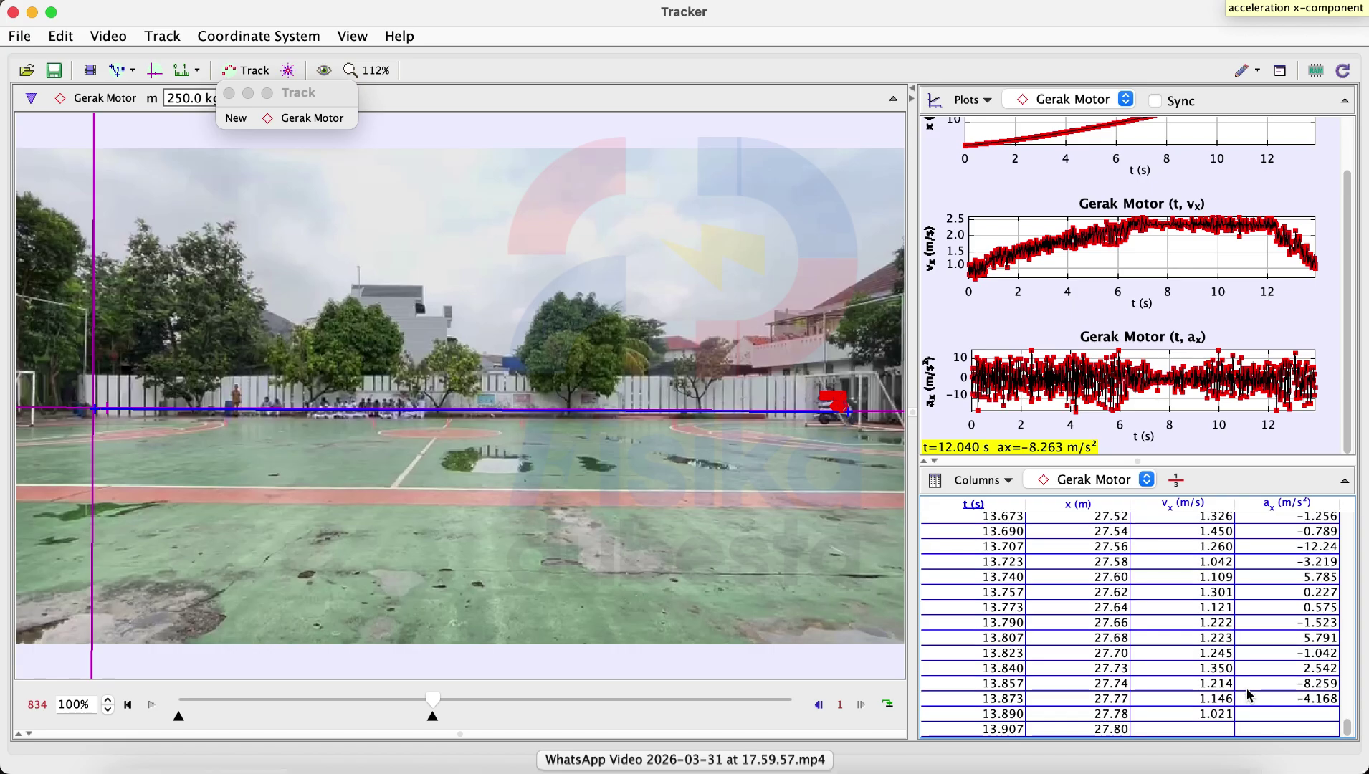
pyautogui.keyDown('shift'); pyautogui.click(1318, 731); pyautogui.keyUp('shift')
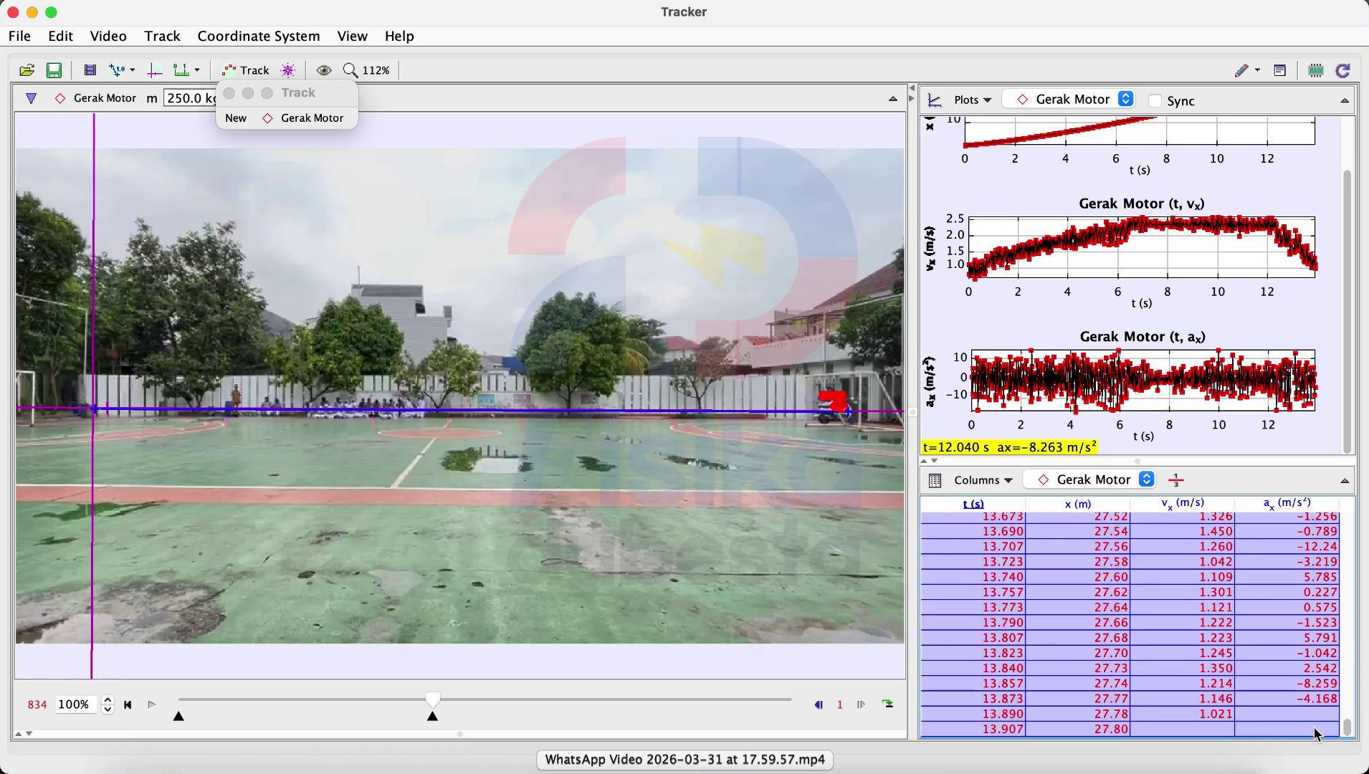
# - Switch to the untitled Google Sheets spreadsheet in Chrome and paste the copied Gerak Motor data starting at cell G5
pyautogui.moveTo(851, 769)
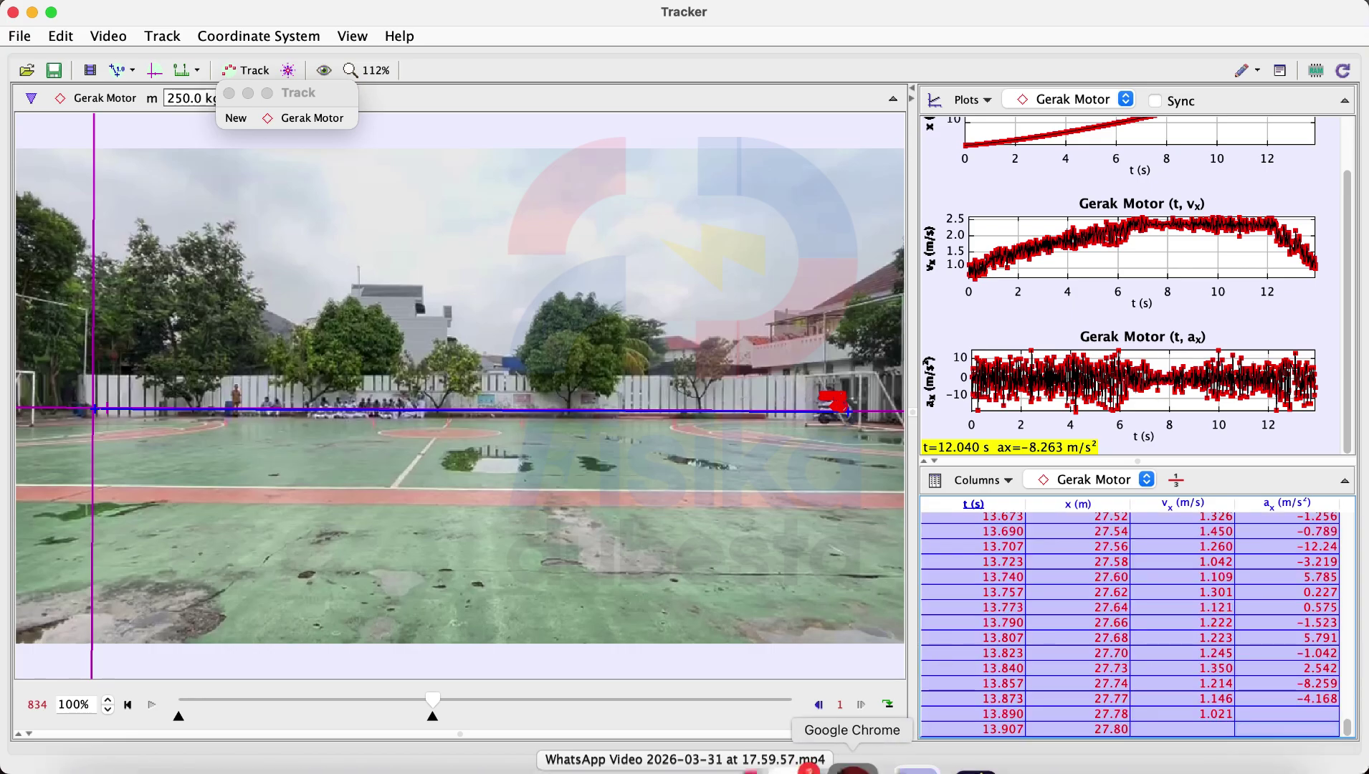
pyautogui.click(852, 768)
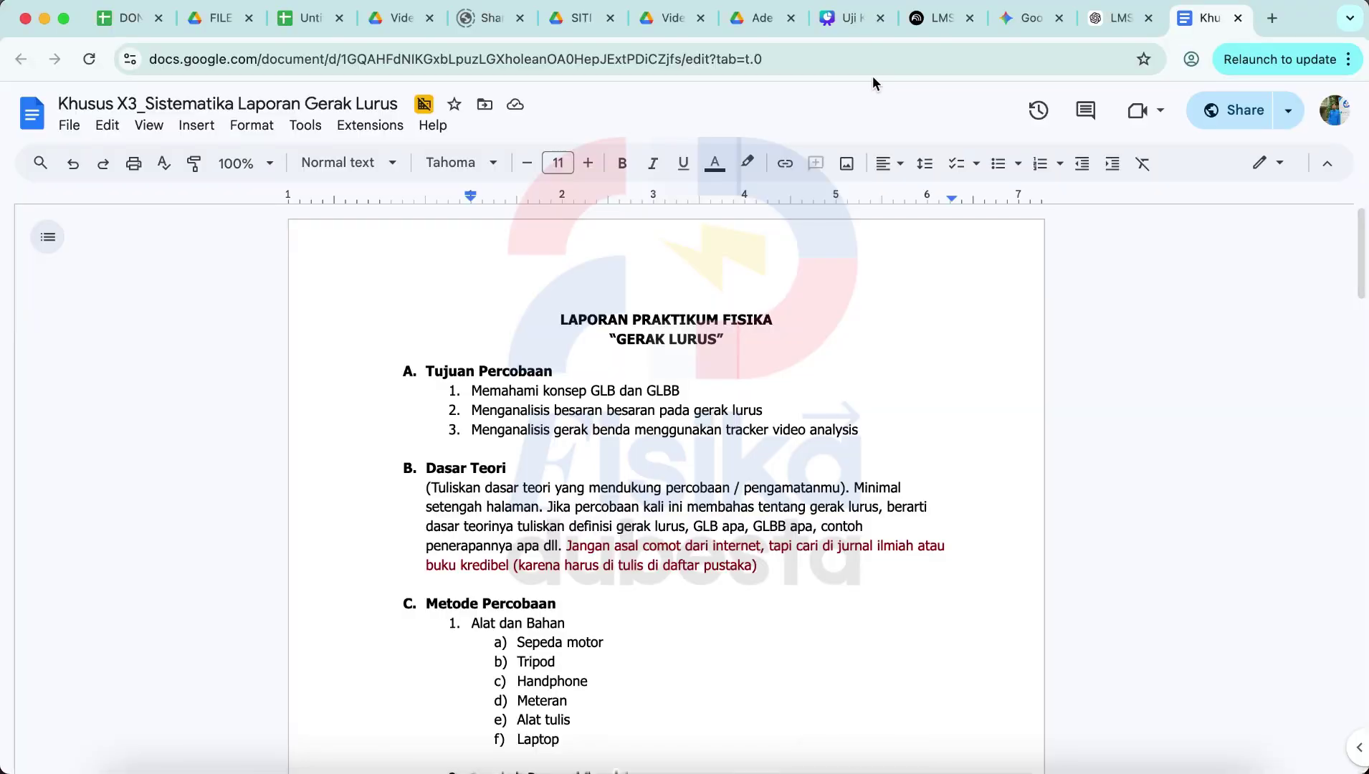
pyautogui.click(306, 19)
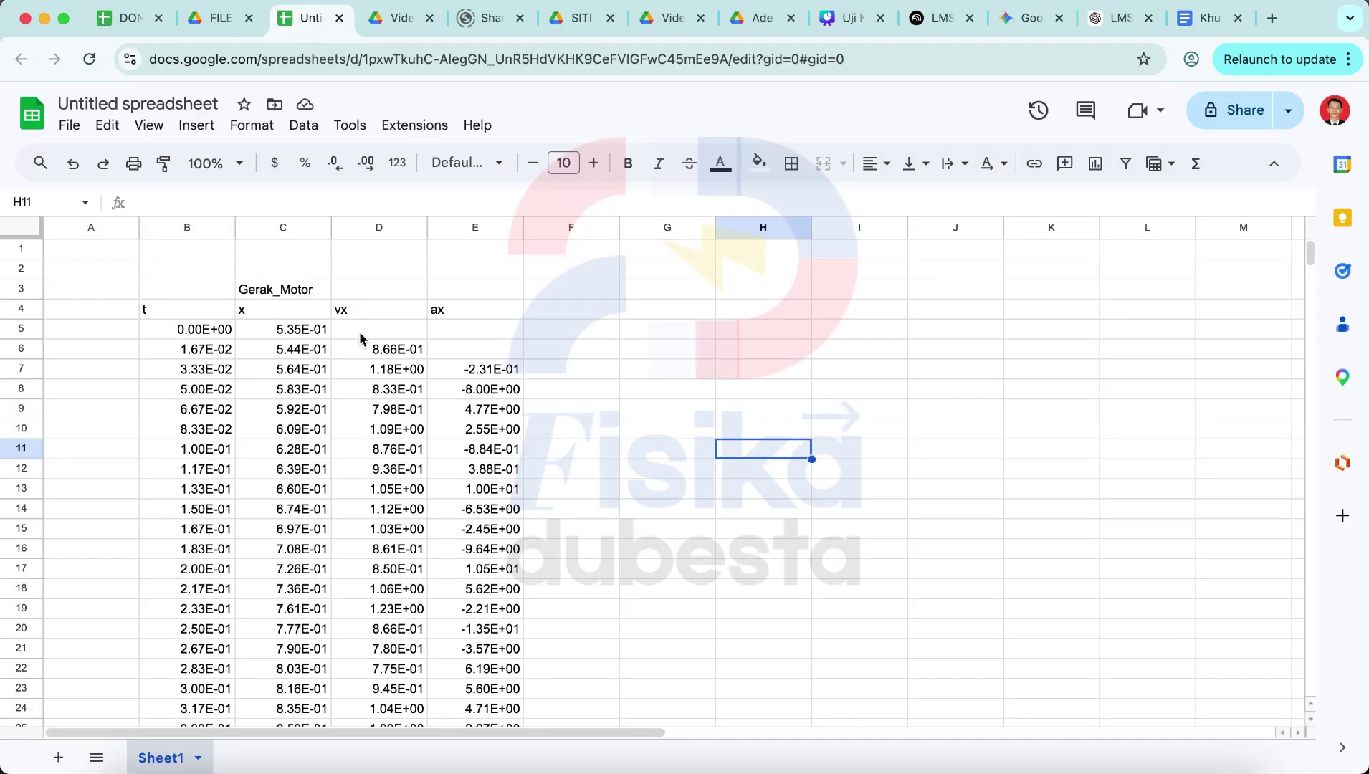
pyautogui.scroll(-1, 311, 493)
pyautogui.scroll(1, 311, 493)
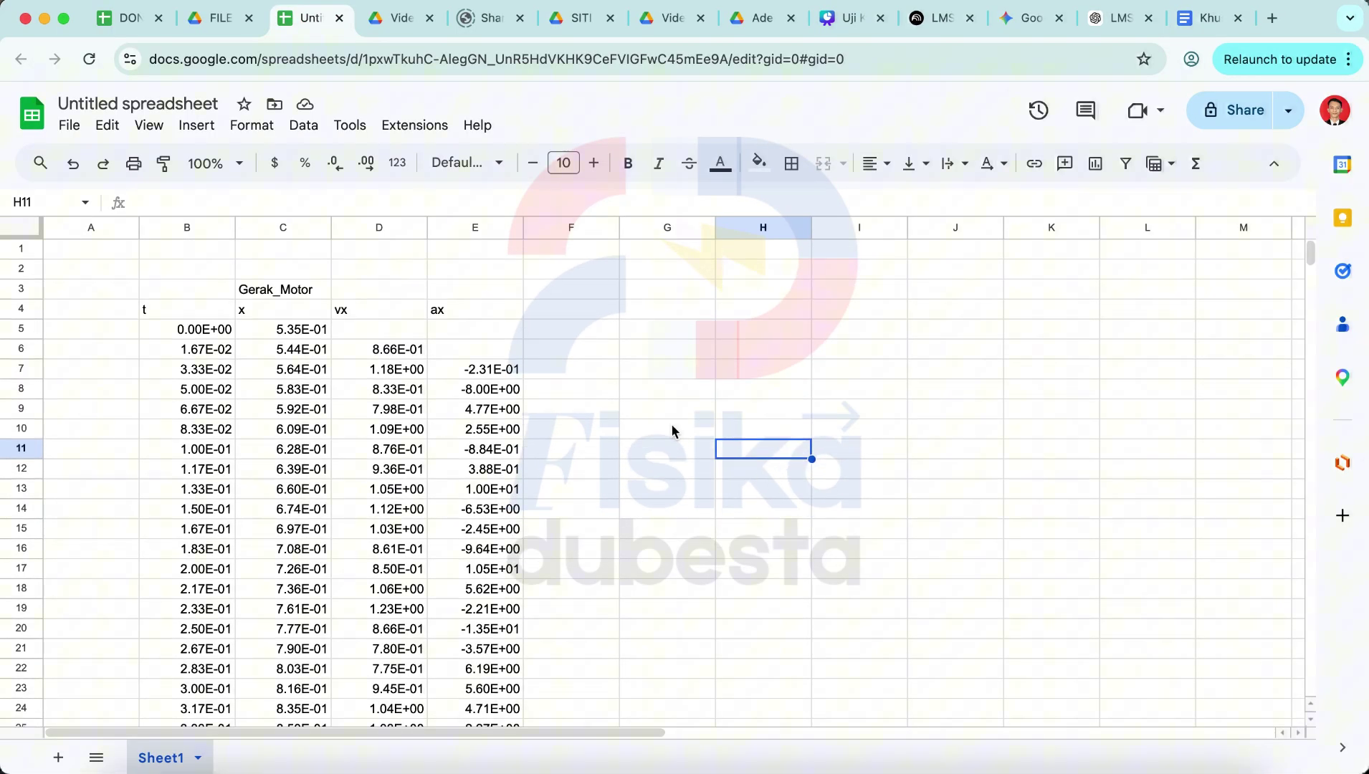
pyautogui.click(684, 338)
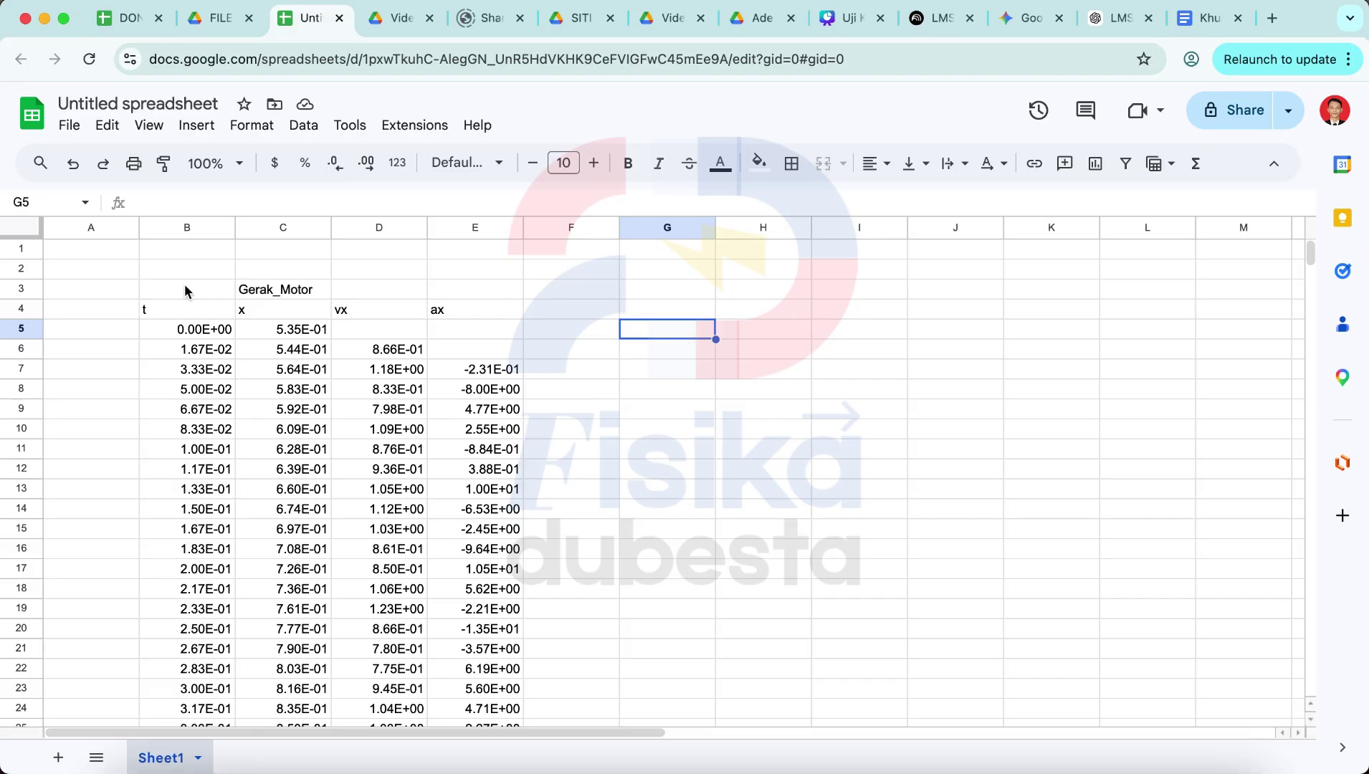
pyautogui.press('super+v')
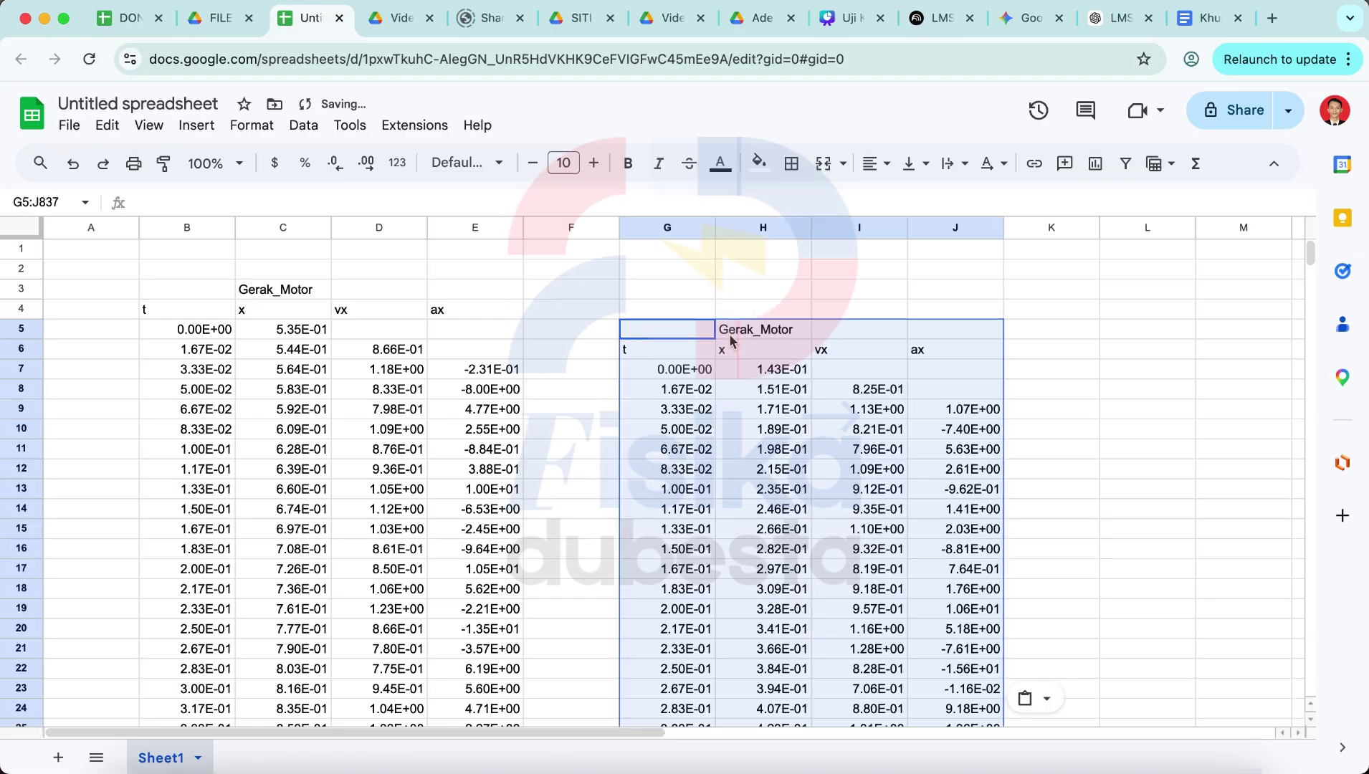
# - Look through the pasted t, x, vx and ax rows in columns G to J, starting from the t header
pyautogui.click(703, 354)
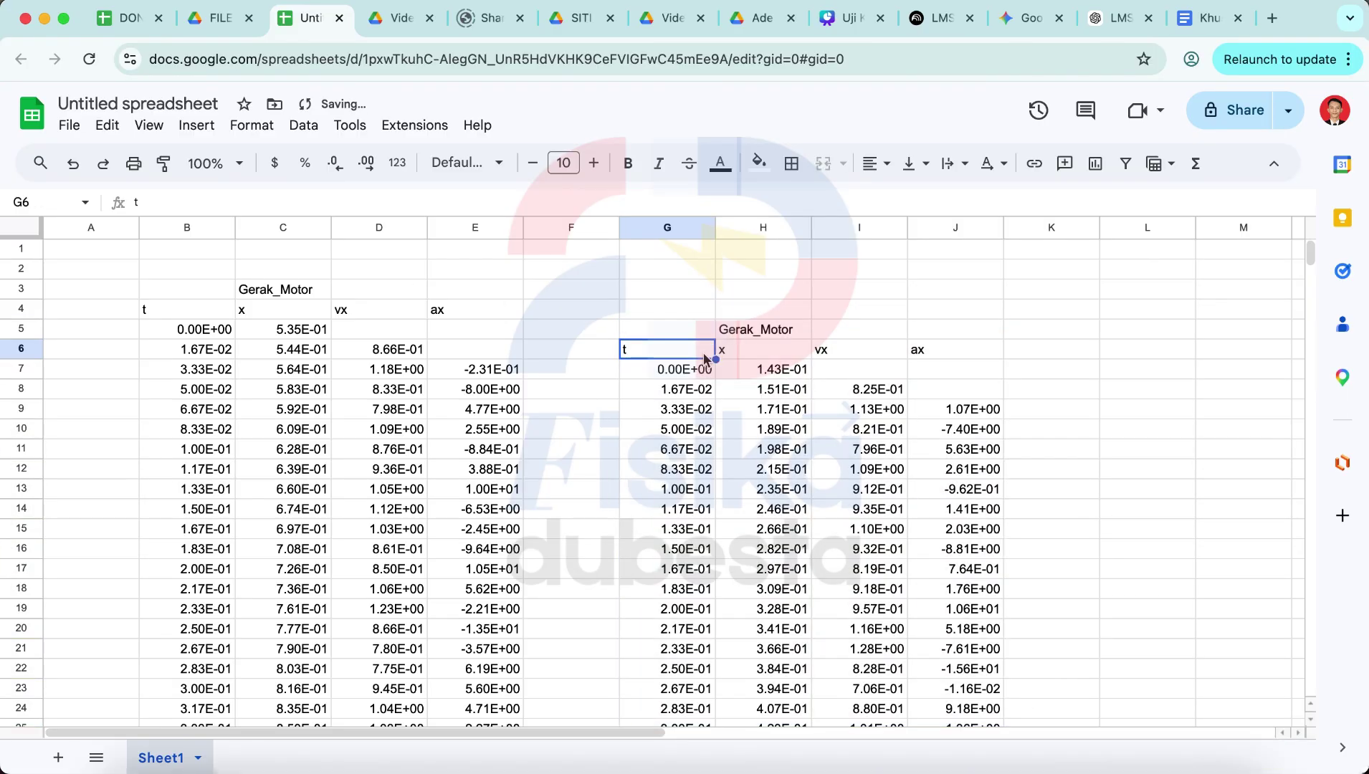
pyautogui.click(689, 373)
pyautogui.scroll(-14, 860, 531)
pyautogui.hscroll(1, 860, 532)
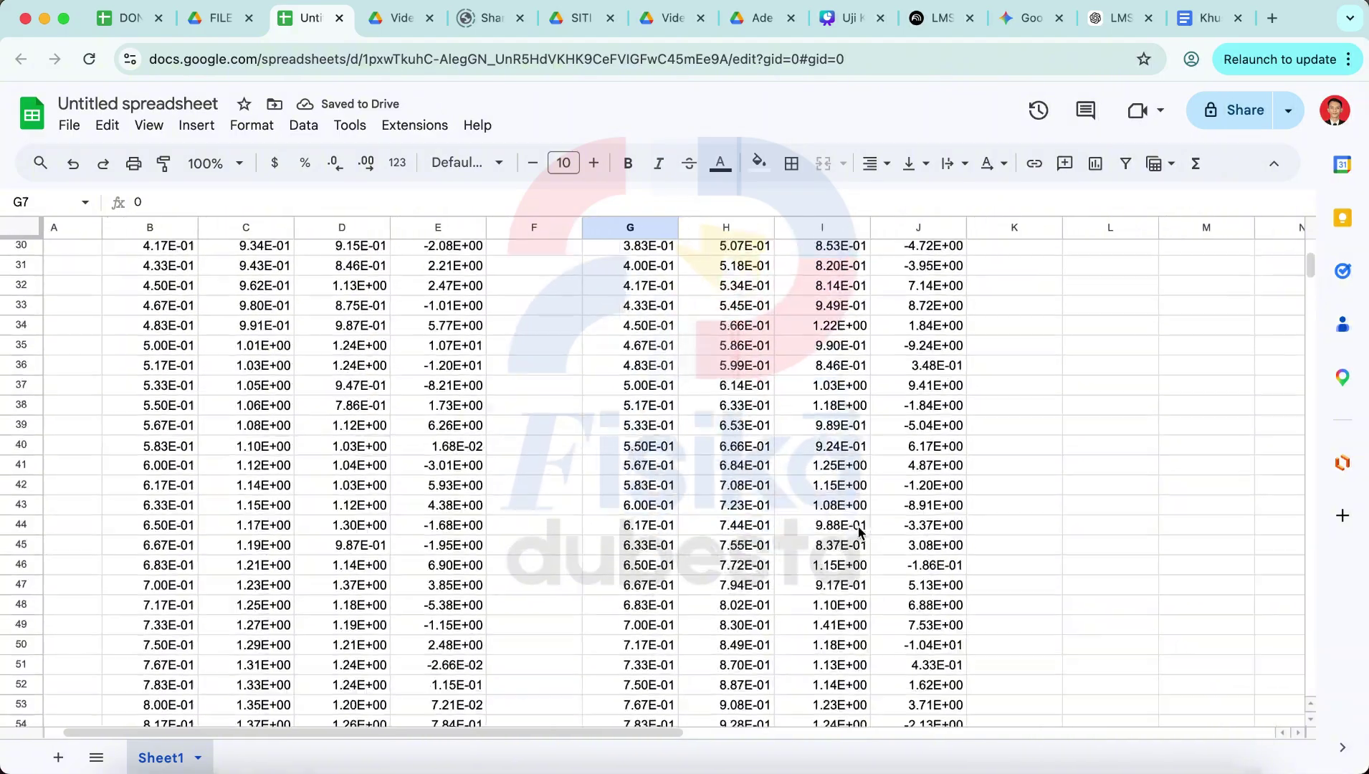
pyautogui.scroll(-20, 860, 531)
pyautogui.hscroll(1, 860, 532)
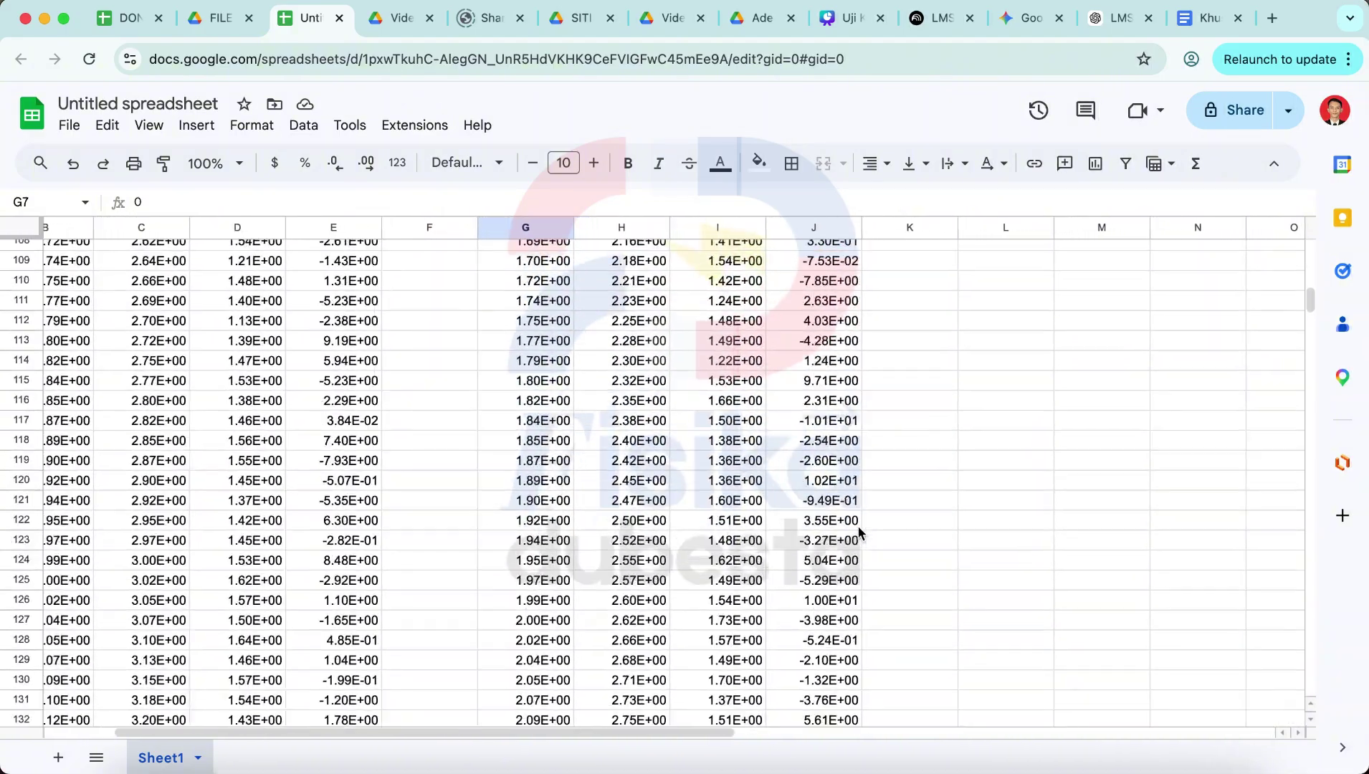
pyautogui.scroll(-20, 859, 530)
pyautogui.hscroll(1, 859, 530)
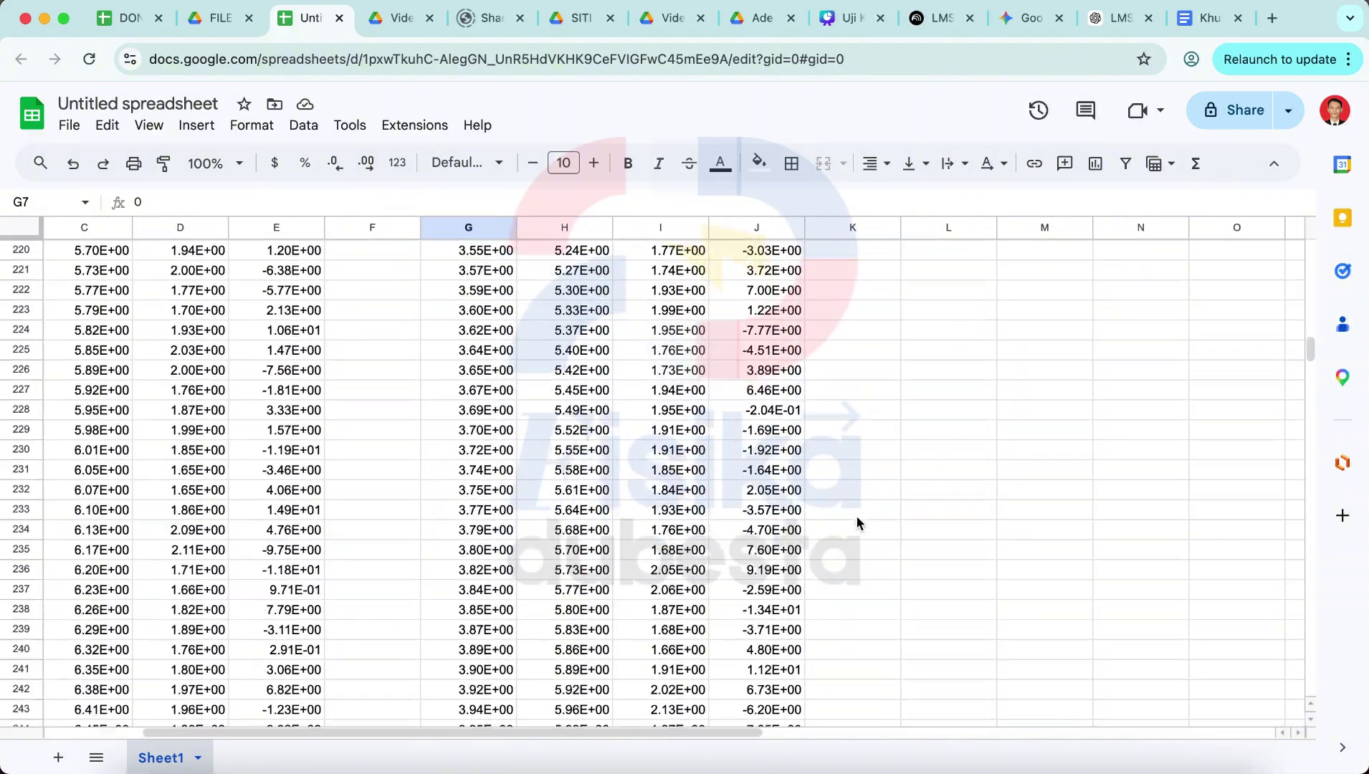
# - Select the pasted motion data in G7:J837 and set its number format to Automatic
pyautogui.scroll(-20, 856, 516)
pyautogui.hscroll(-1, 857, 517)
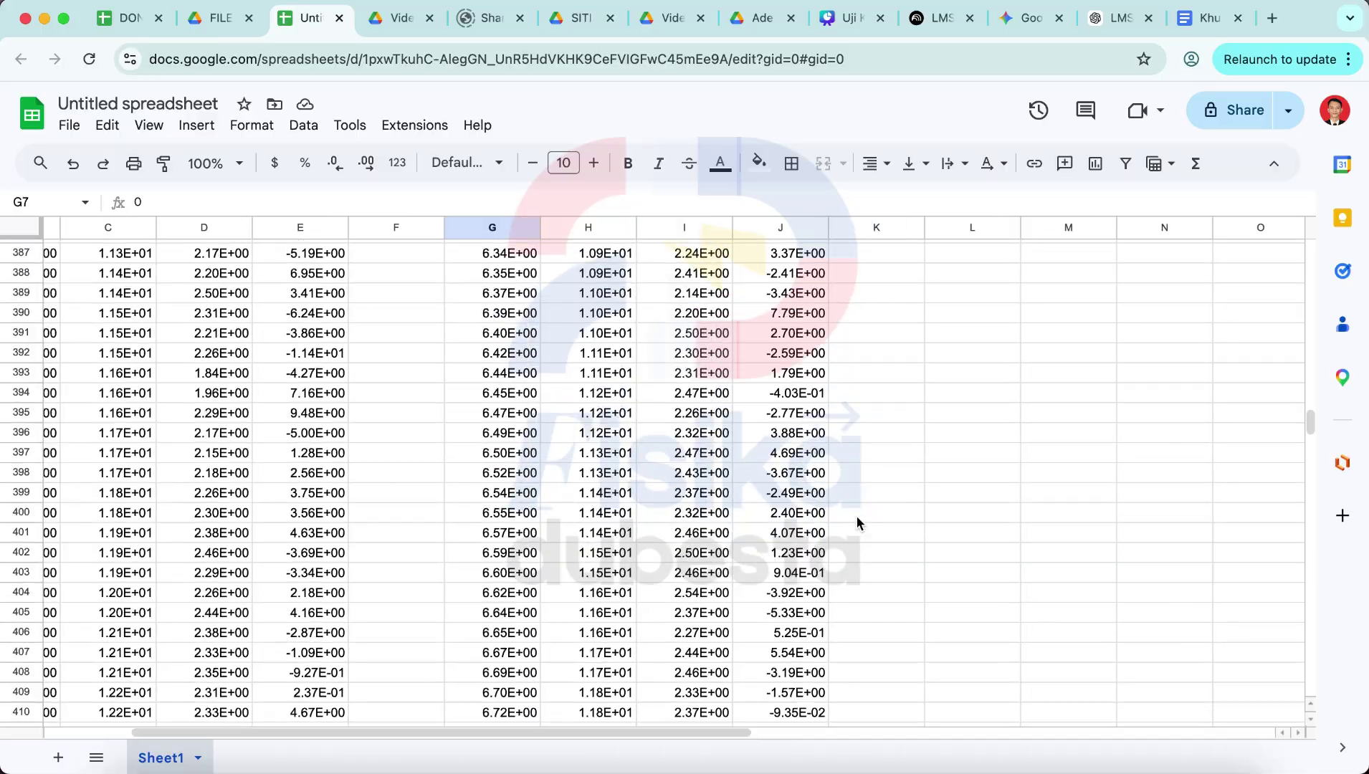
pyautogui.scroll(-20, 857, 517)
pyautogui.hscroll(1, 856, 517)
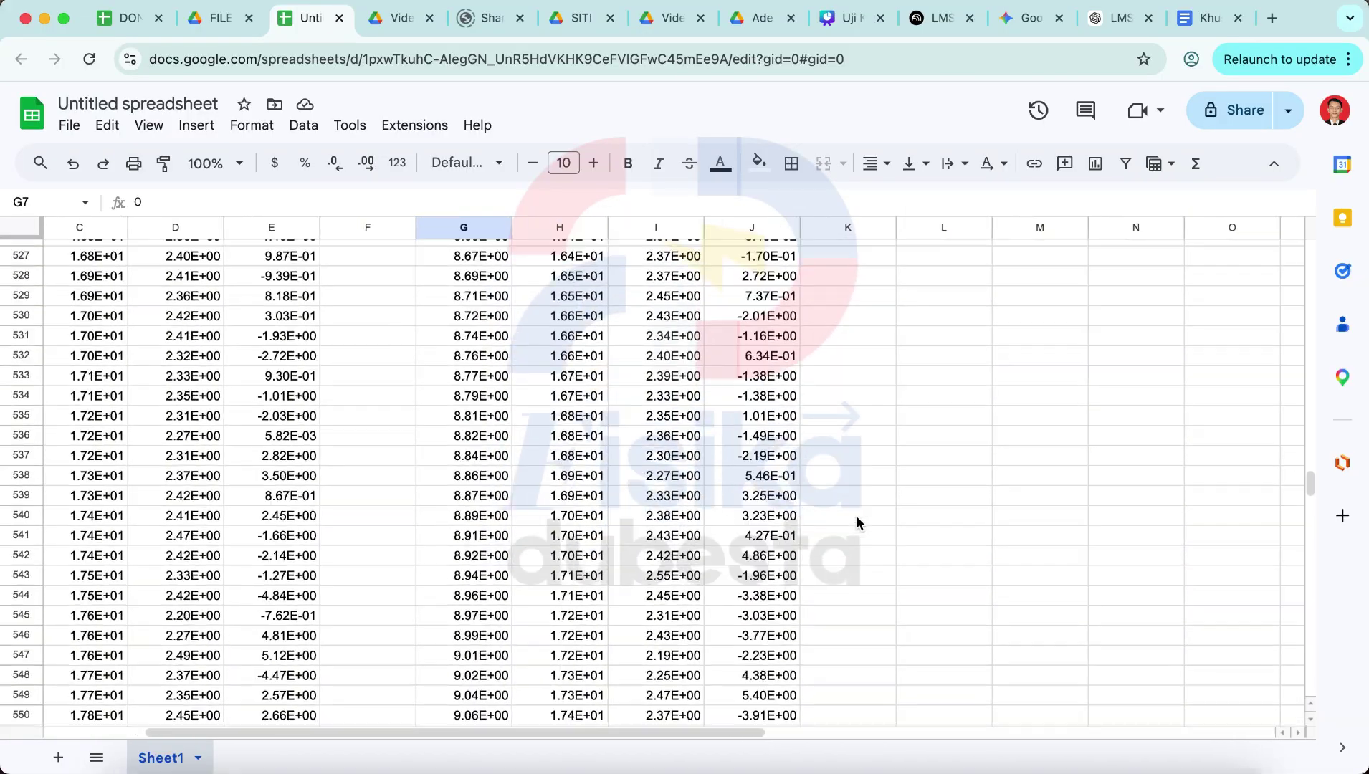
pyautogui.scroll(-20, 856, 517)
pyautogui.hscroll(-1, 857, 517)
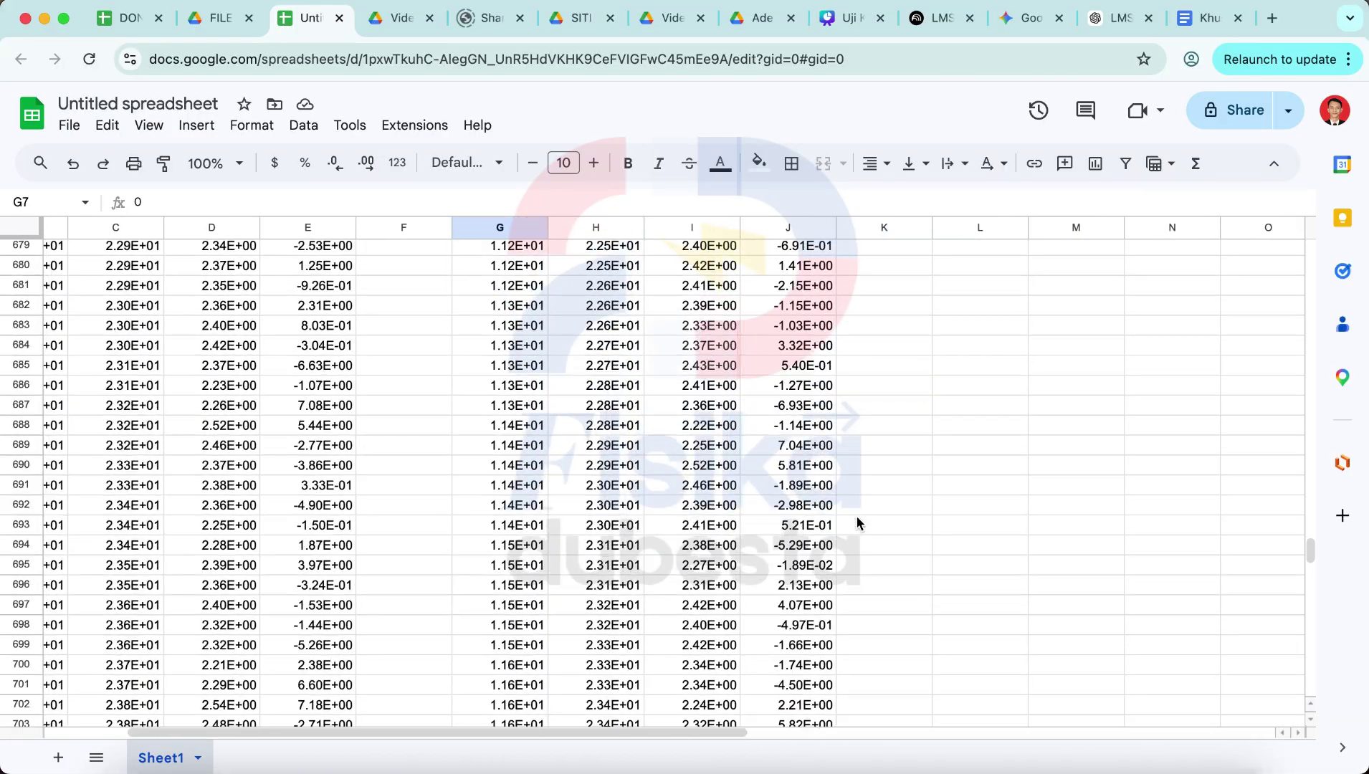
pyautogui.scroll(-20, 857, 522)
pyautogui.hscroll(-1, 857, 521)
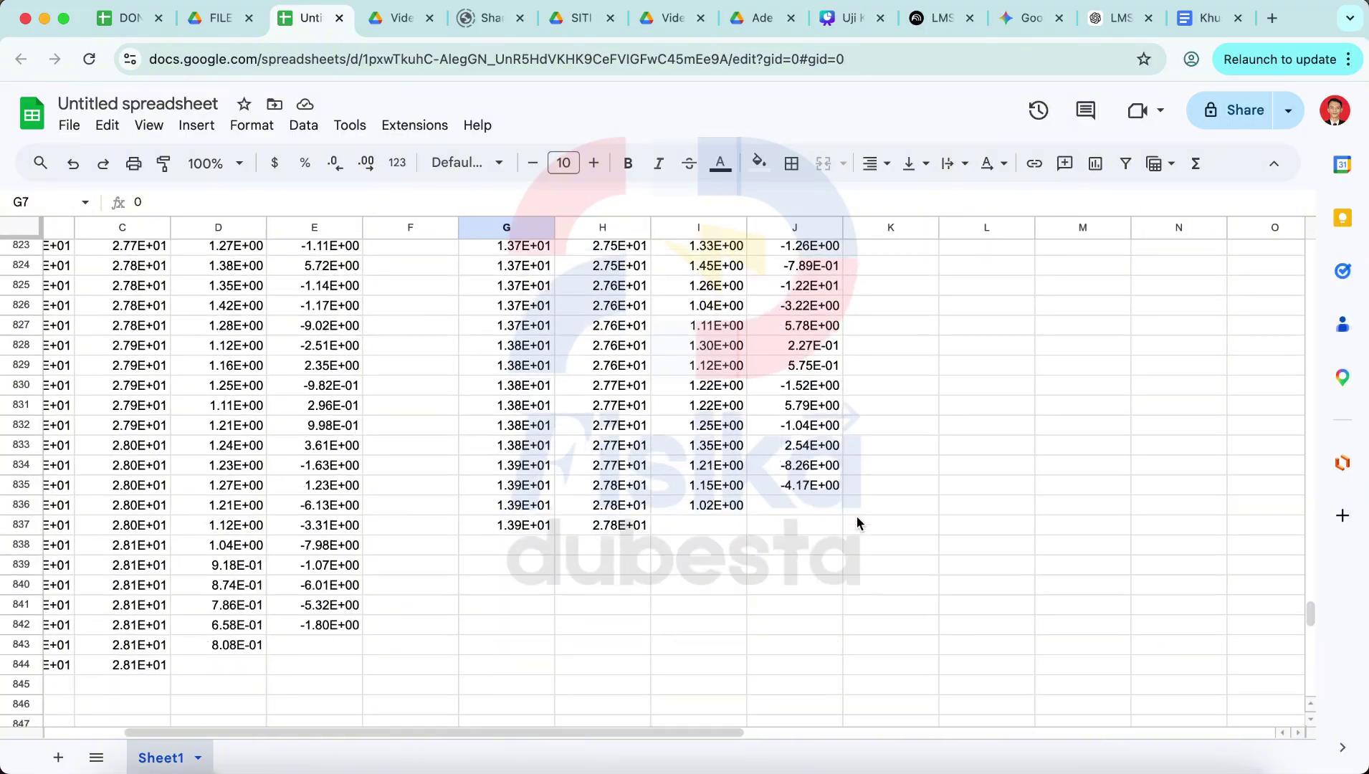
pyautogui.scroll(10, 858, 518)
pyautogui.hscroll(-1, 857, 517)
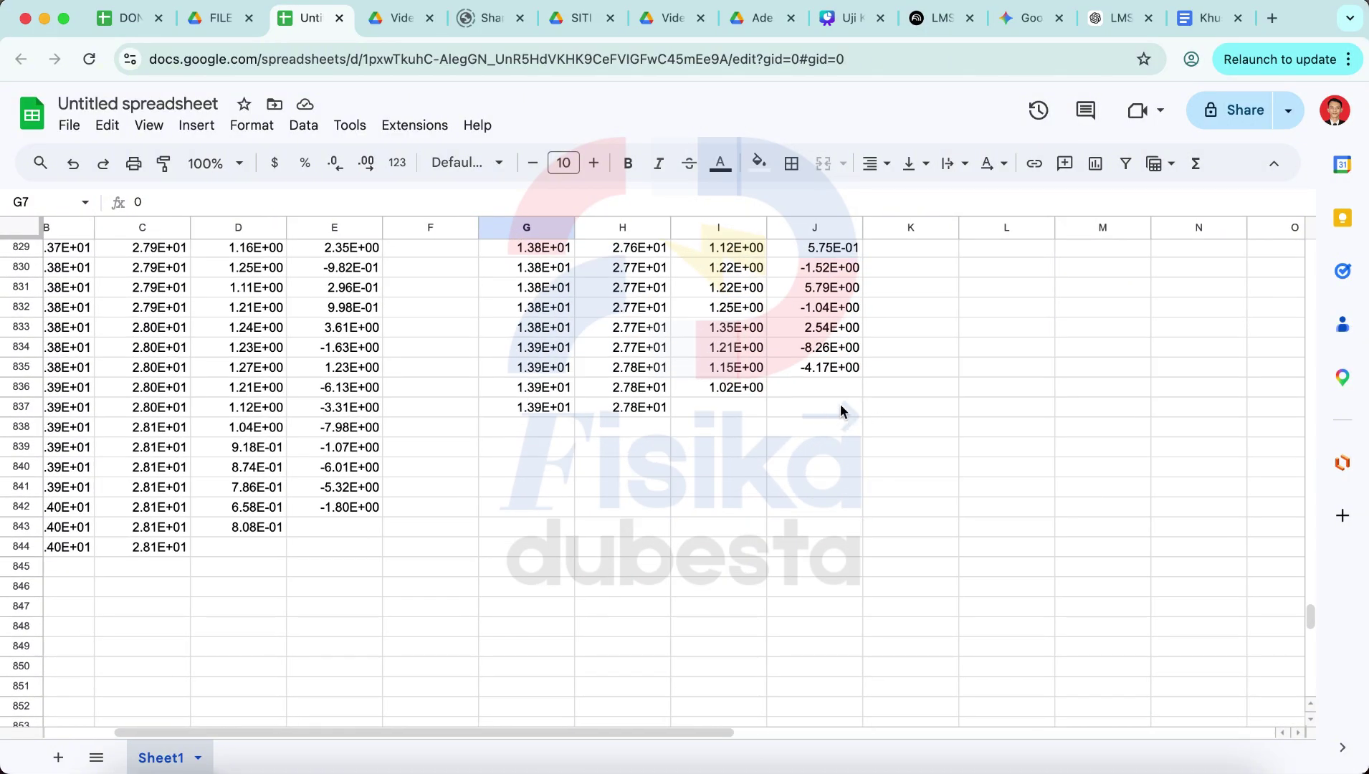
pyautogui.keyDown('shift'); pyautogui.click(841, 410); pyautogui.keyUp('shift')
pyautogui.click(252, 125)
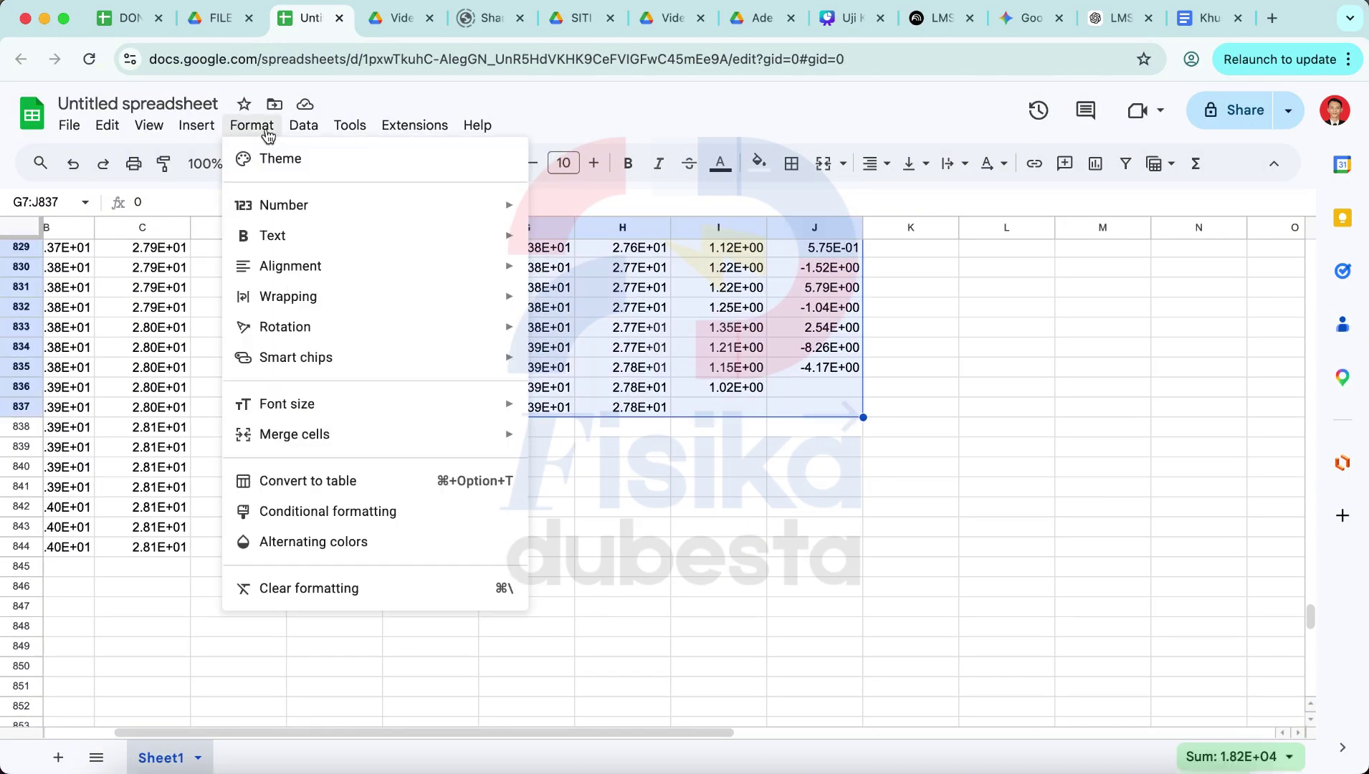
pyautogui.moveTo(318, 207)
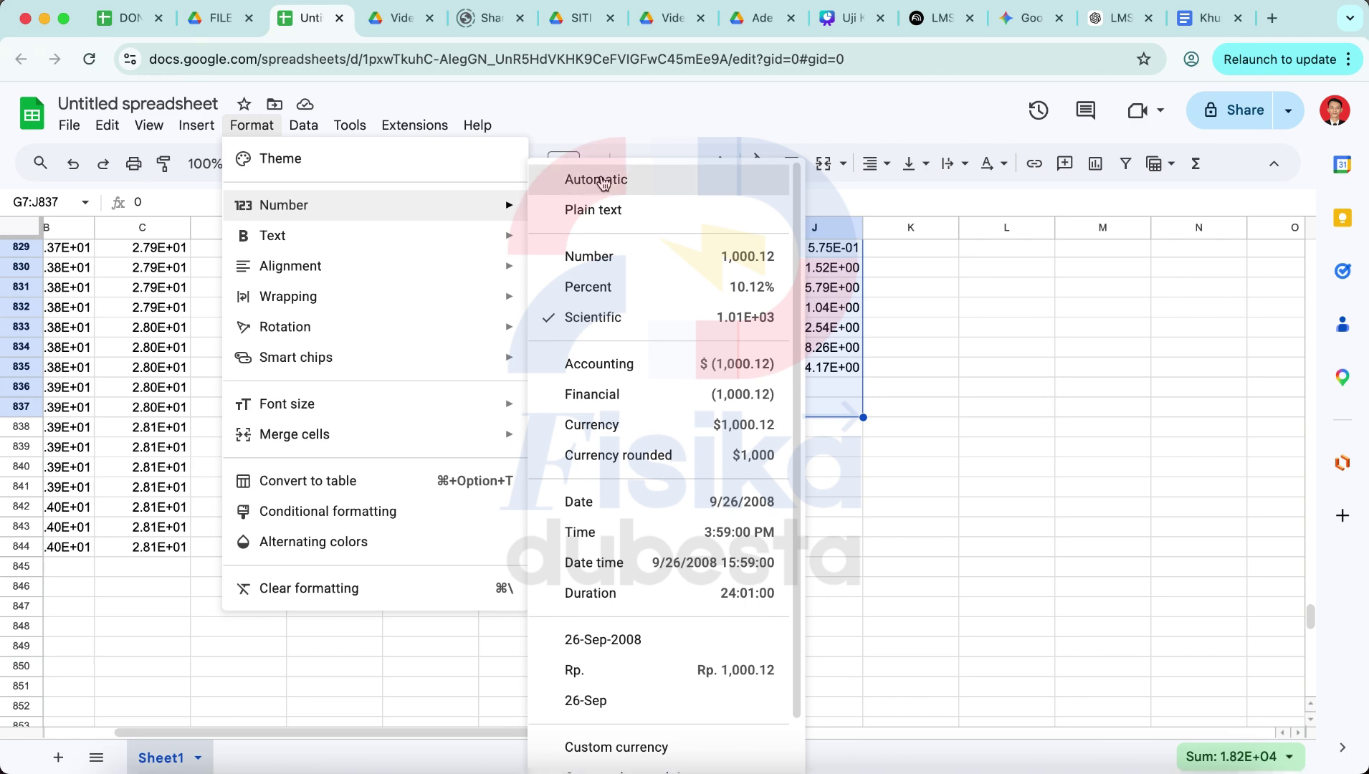
pyautogui.click(602, 181)
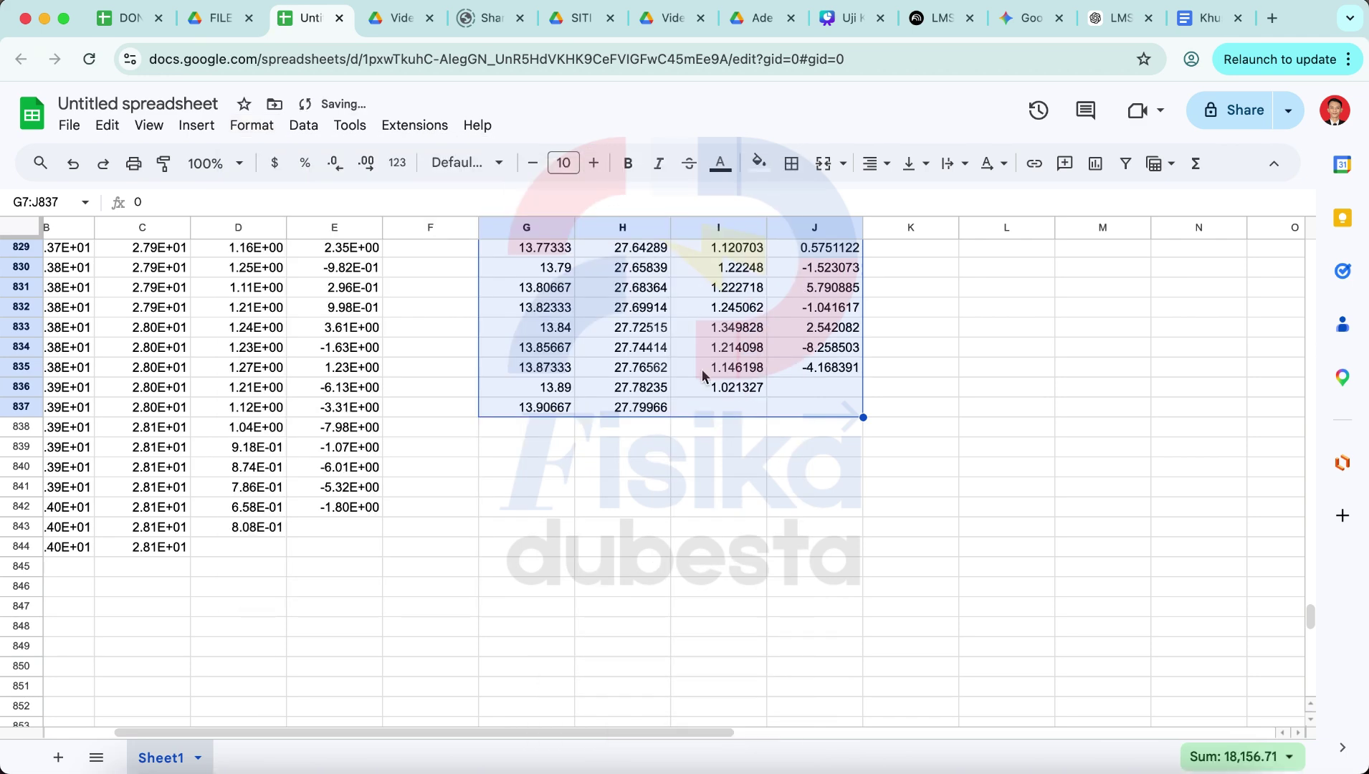
# - Display the values in G7:J837 with four decimal places and check the rows below the header
pyautogui.scroll(3, 702, 369)
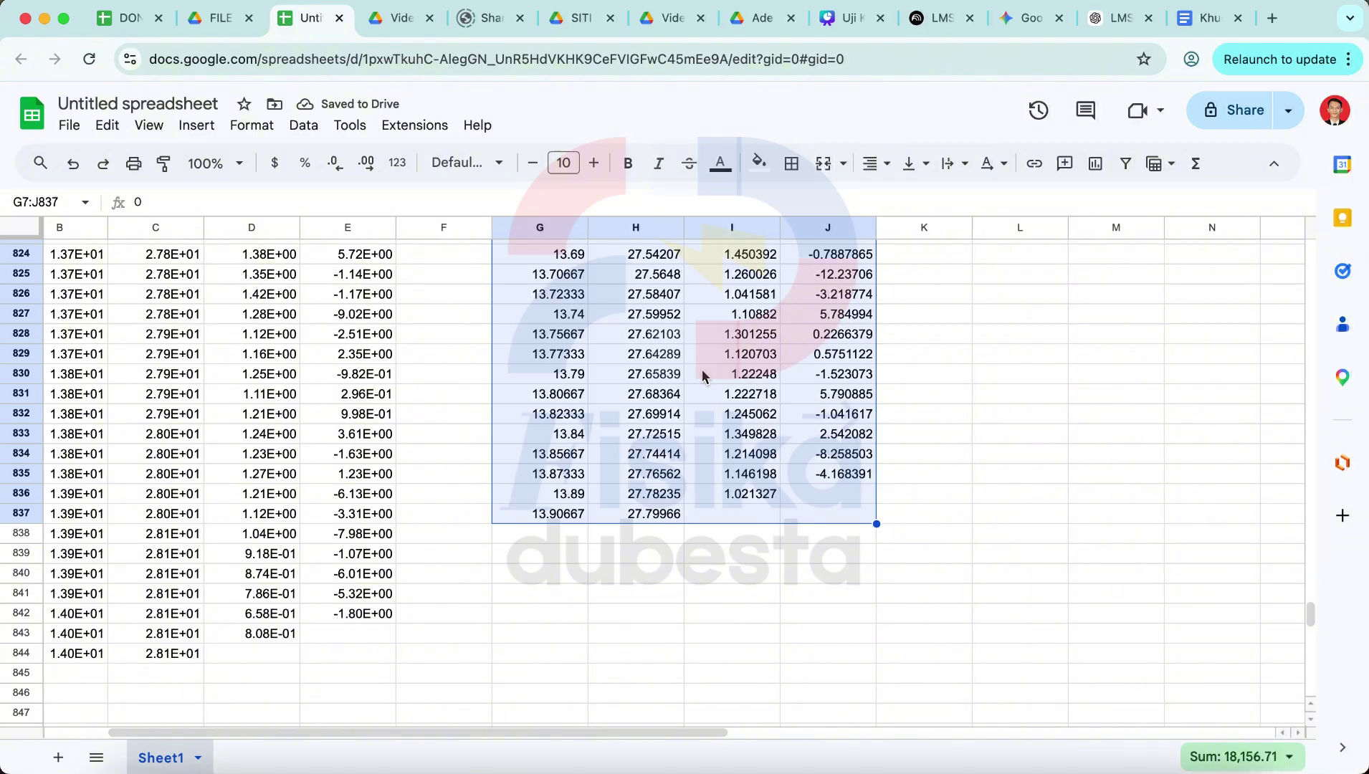
pyautogui.scroll(20, 702, 369)
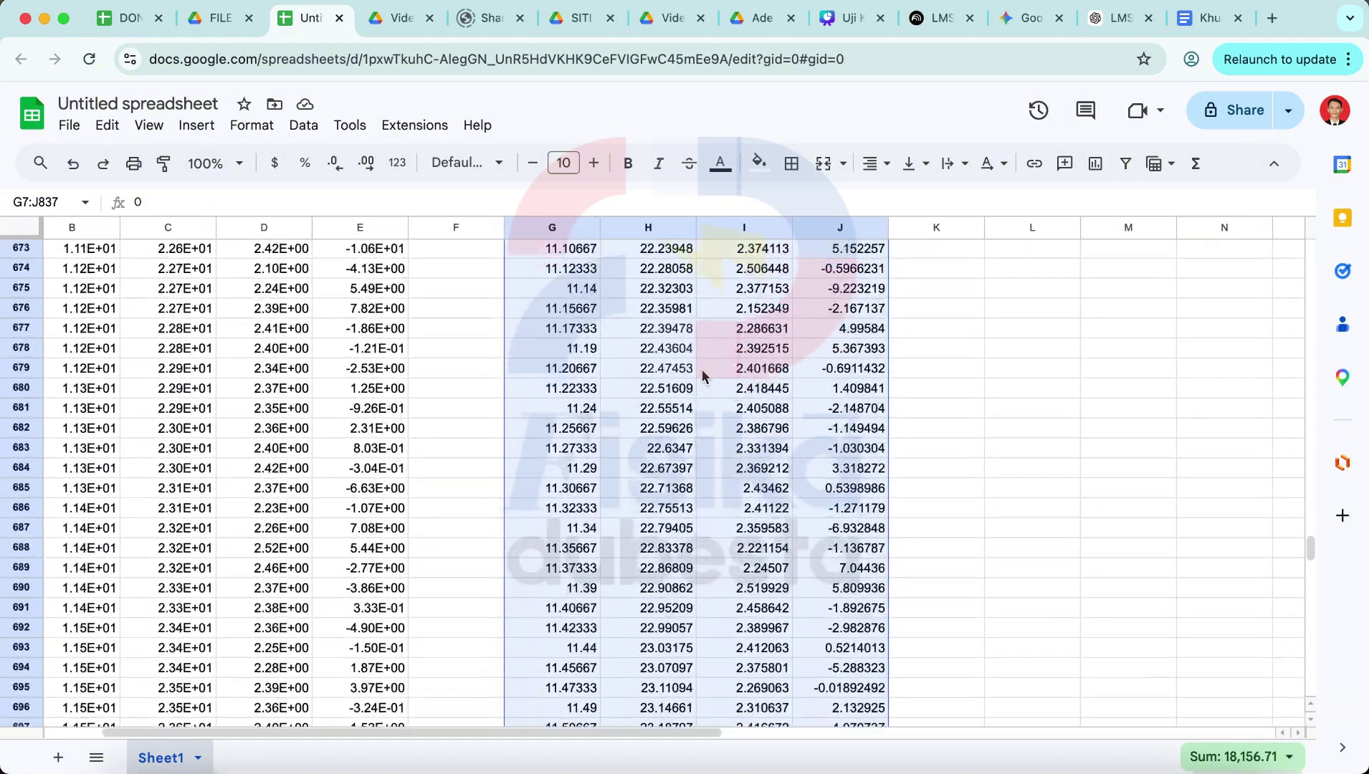
pyautogui.scroll(20, 702, 369)
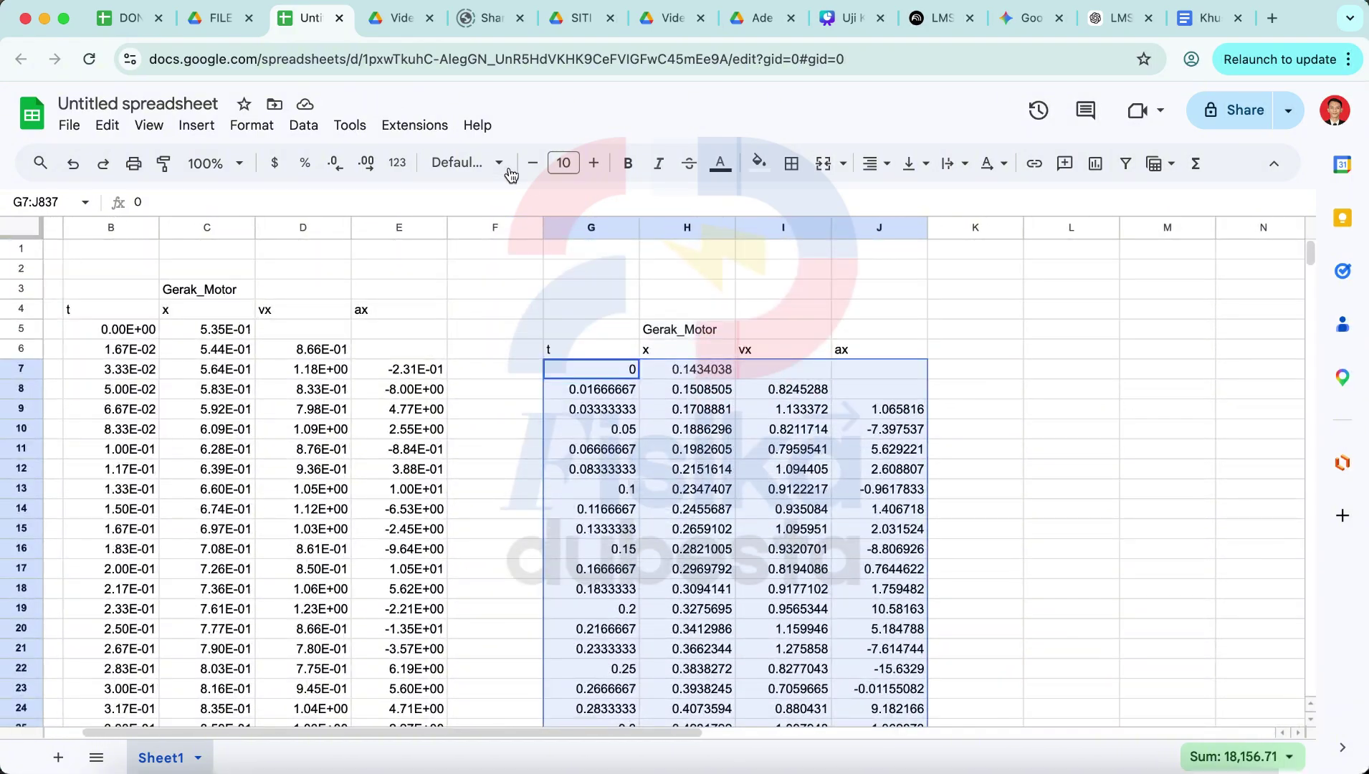
pyautogui.click(372, 164)
pyautogui.click(334, 164)
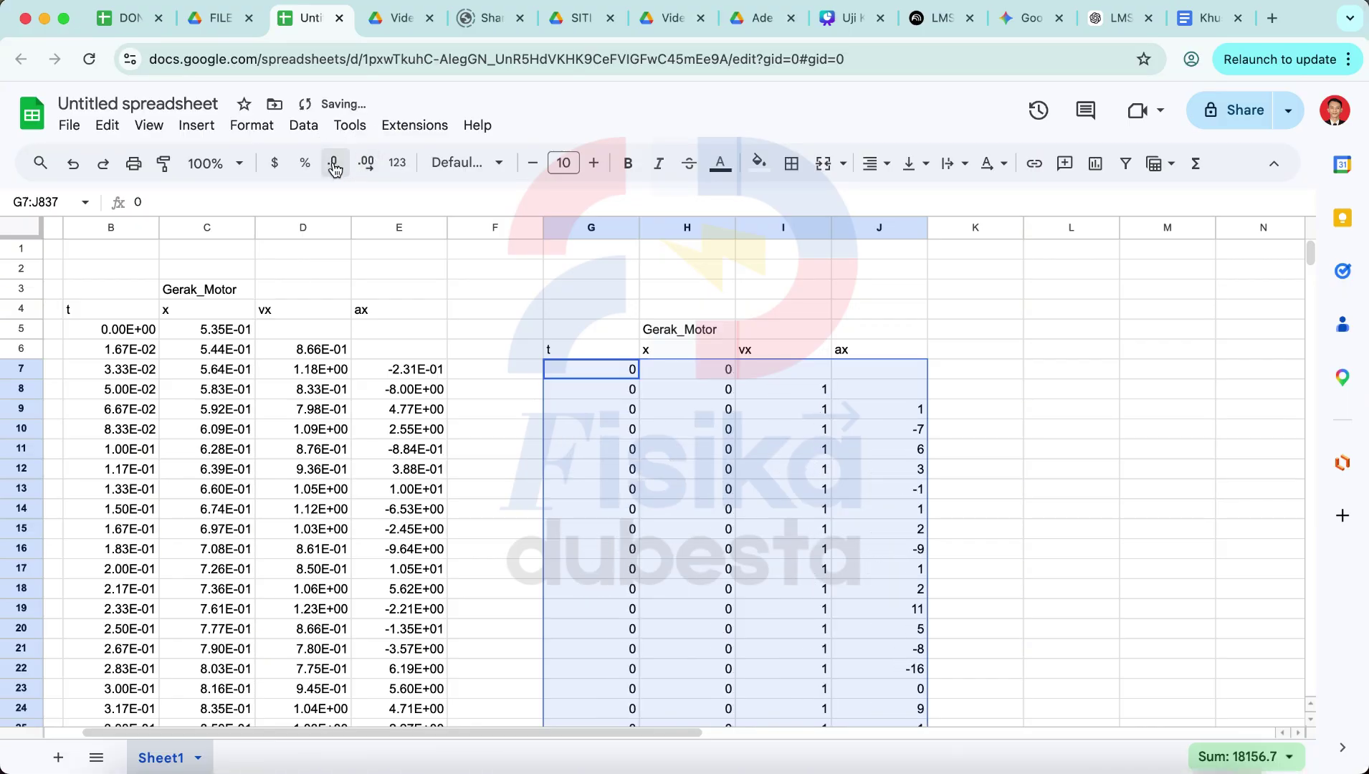
pyautogui.click(366, 166)
pyautogui.click(366, 166)
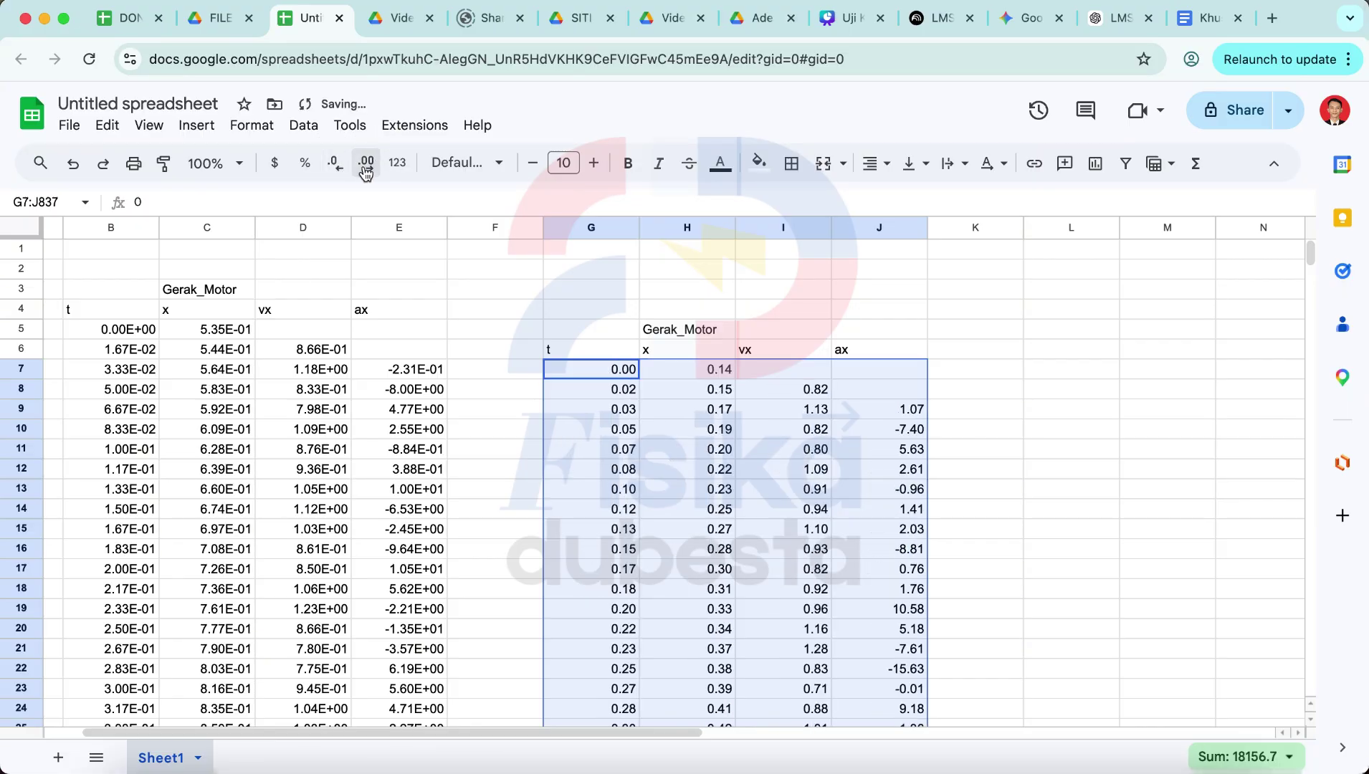
pyautogui.click(366, 167)
pyautogui.click(366, 166)
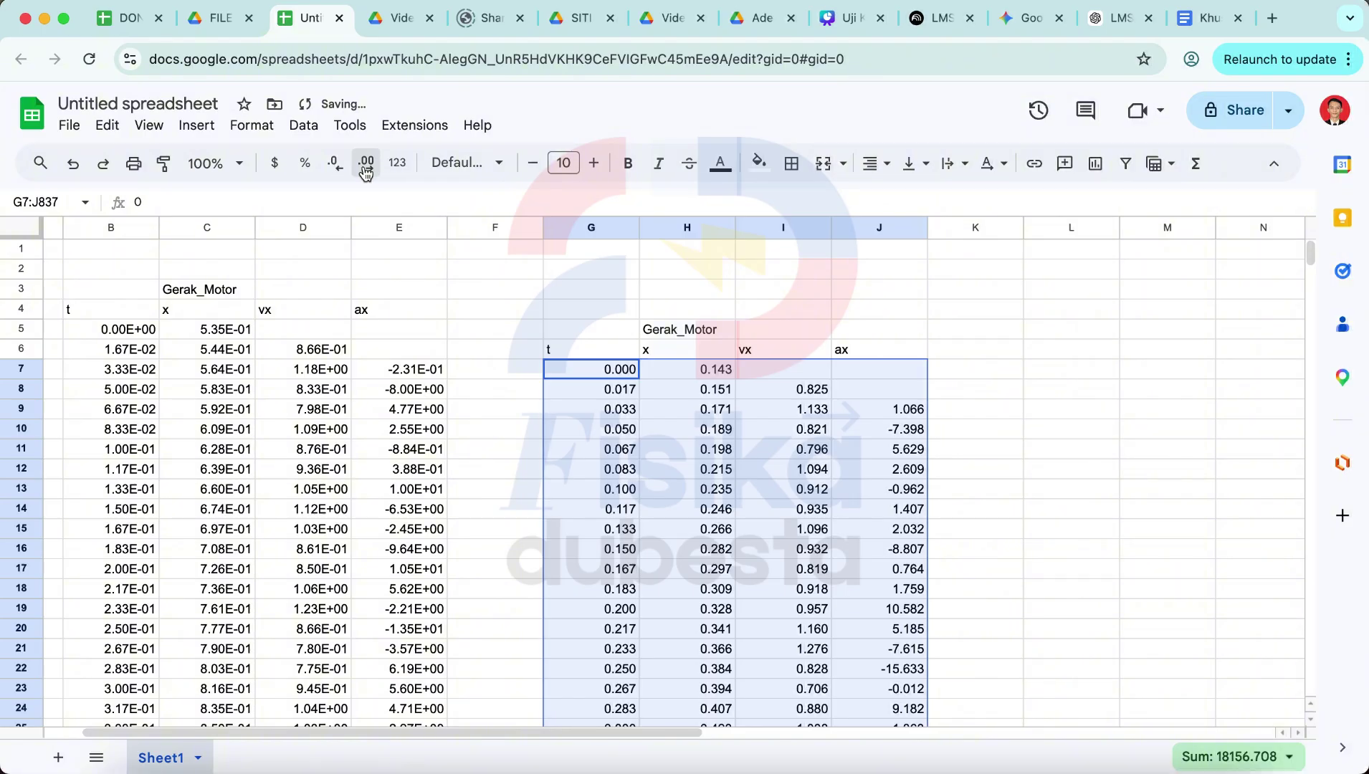
pyautogui.scroll(-15, 752, 459)
pyautogui.hscroll(1, 753, 458)
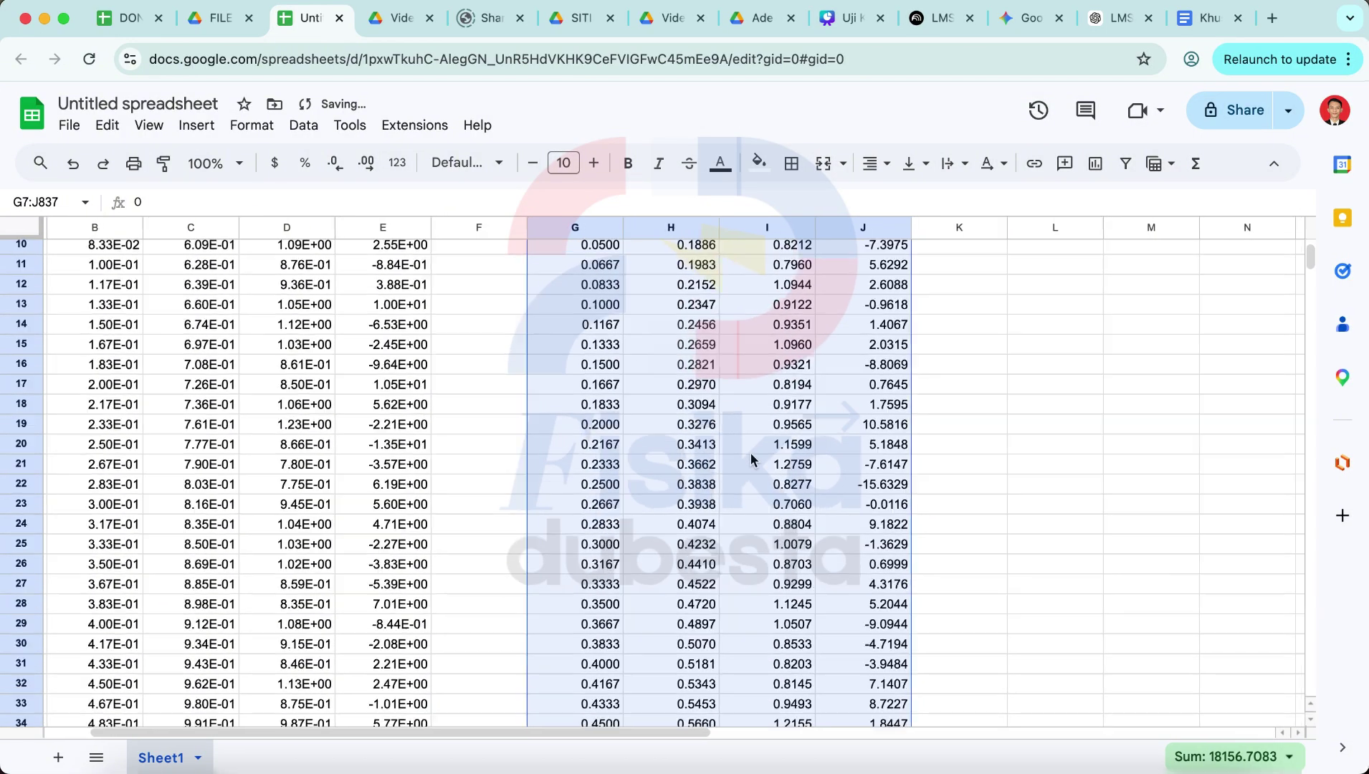
pyautogui.scroll(15, 752, 459)
pyautogui.scroll(1, 754, 460)
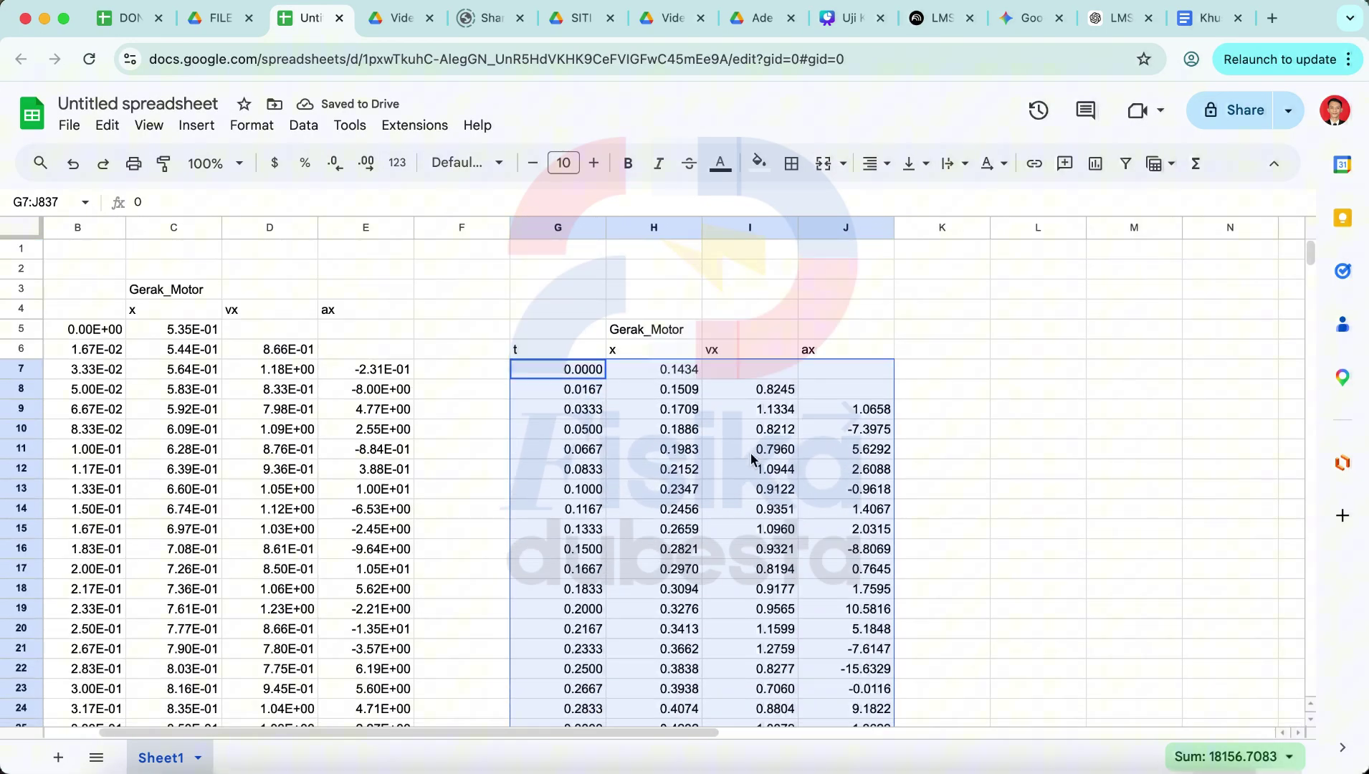
# - Make the t, x, vx and ax headers in G6:J6 bold
pyautogui.click(953, 432)
pyautogui.moveTo(574, 356); pyautogui.dragTo(815, 353)
pyautogui.press('cmd+b')
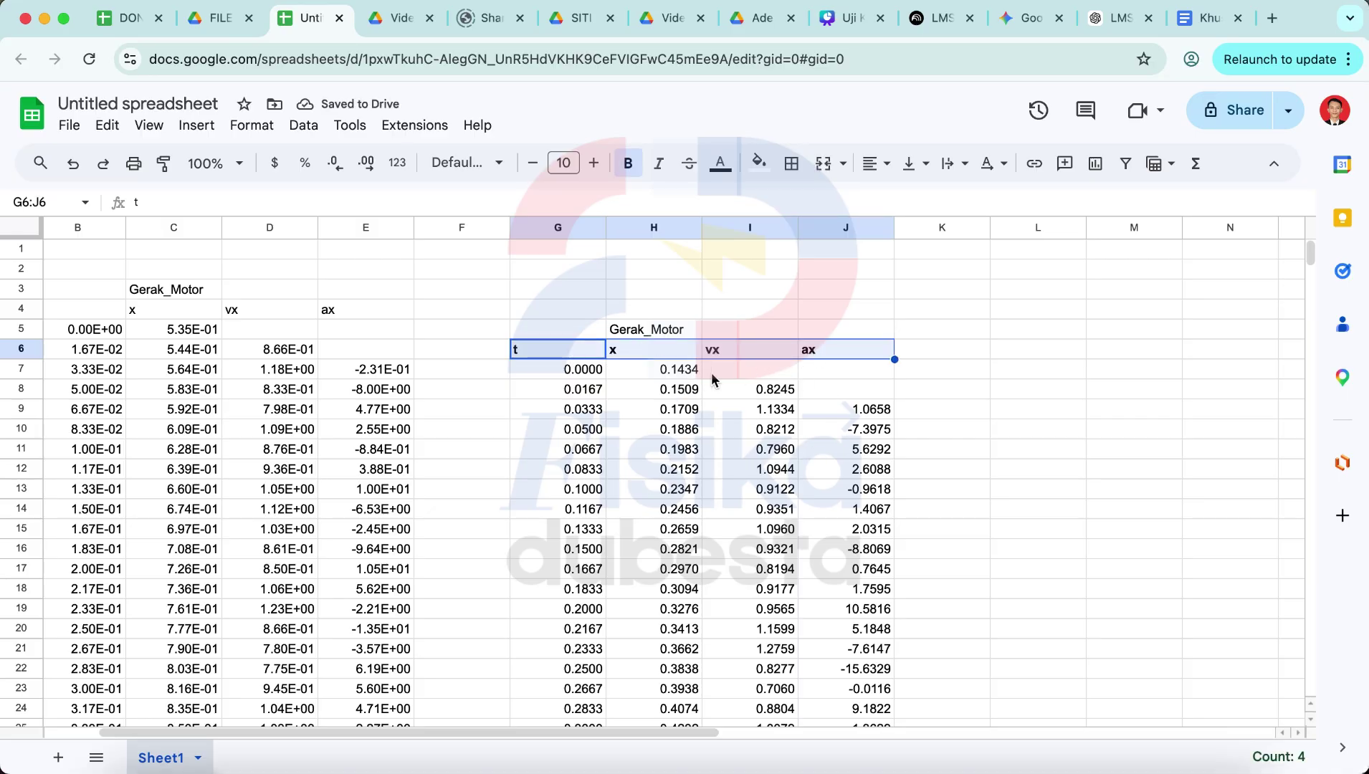
# - Look through the reformatted t, x, vx and ax rows in columns G to J and return to the header row
pyautogui.click(753, 372)
pyautogui.scroll(-20, 821, 467)
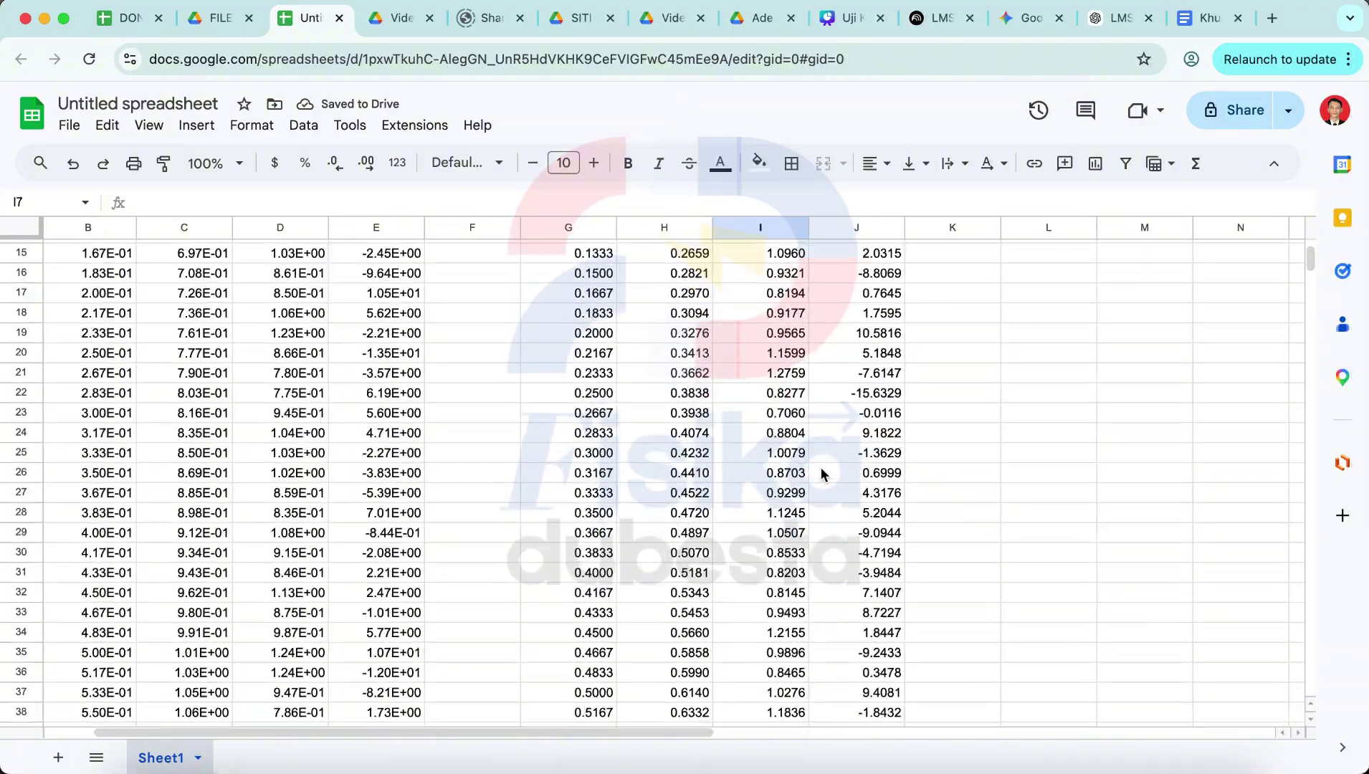
pyautogui.scroll(-20, 821, 467)
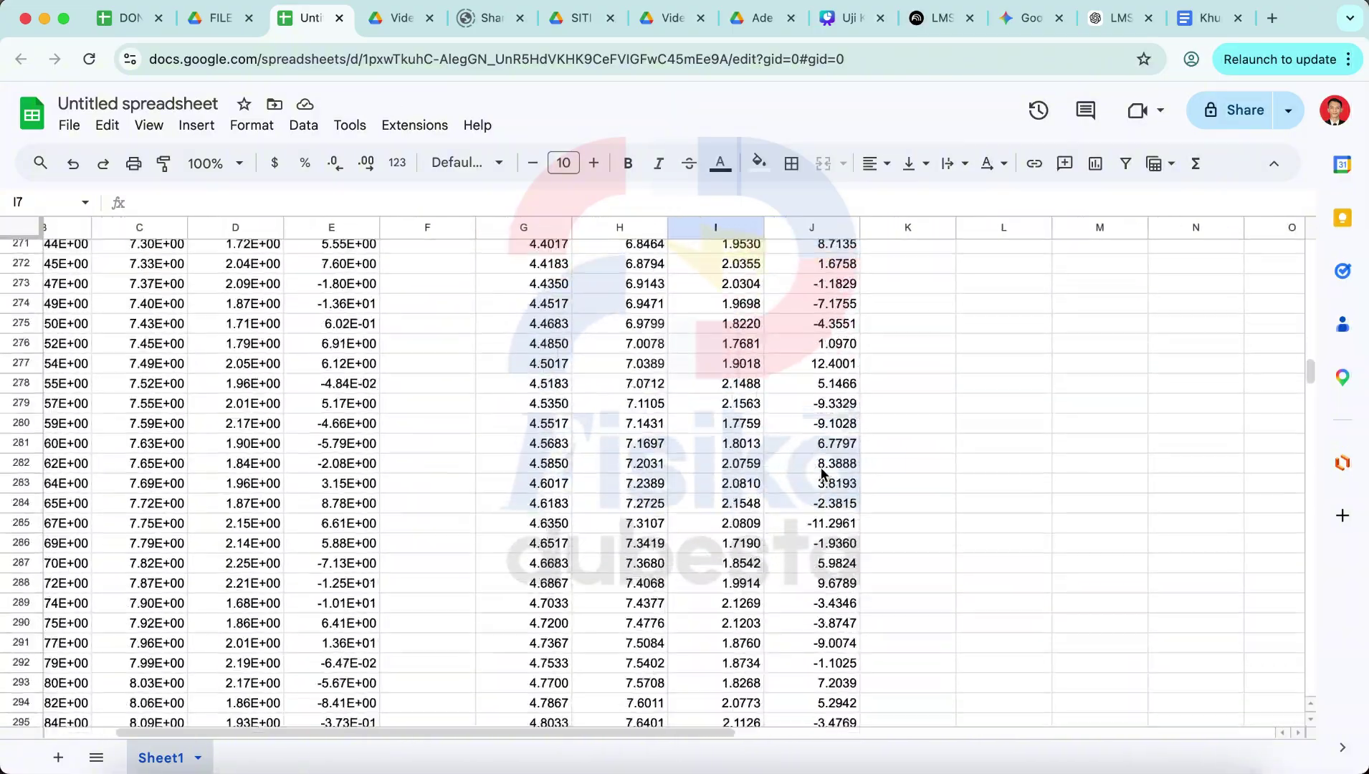
pyautogui.scroll(-20, 821, 467)
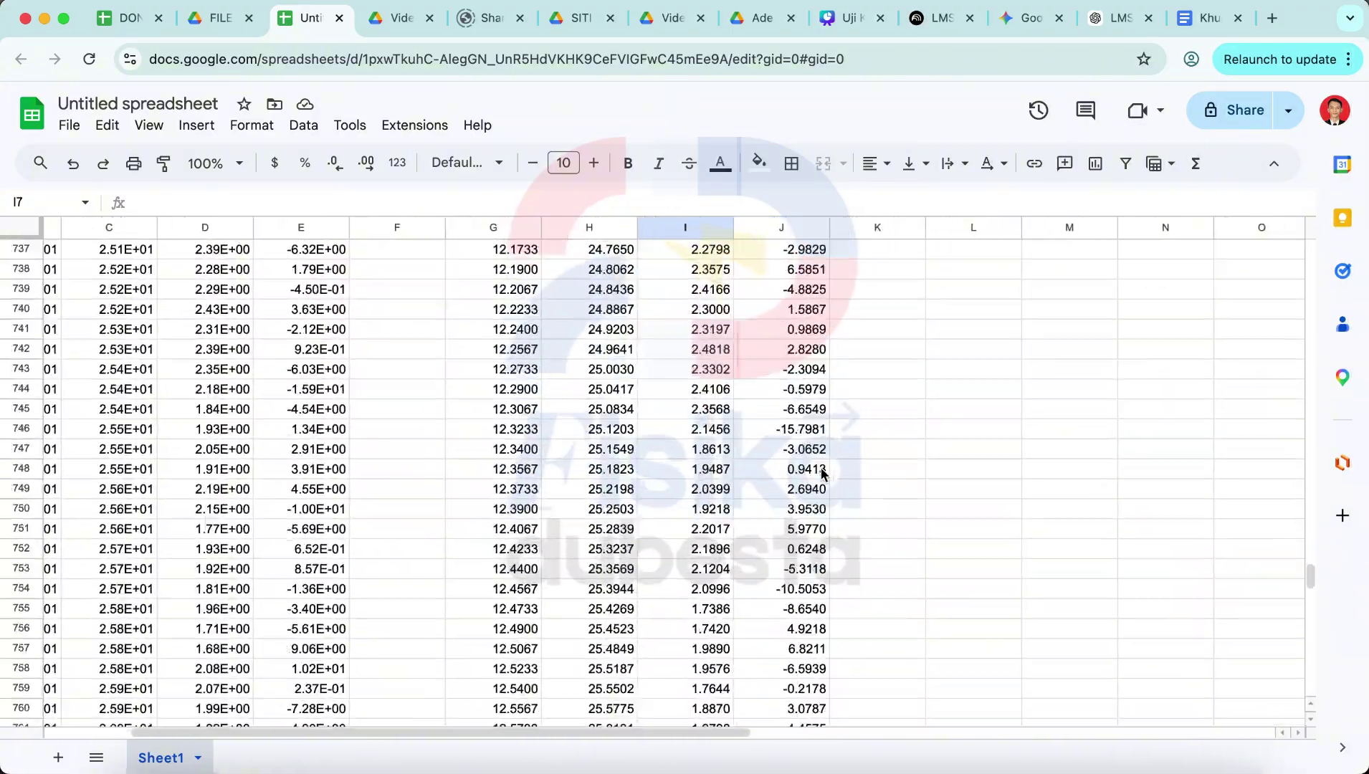
pyautogui.scroll(20, 821, 467)
pyautogui.scroll(20, 822, 472)
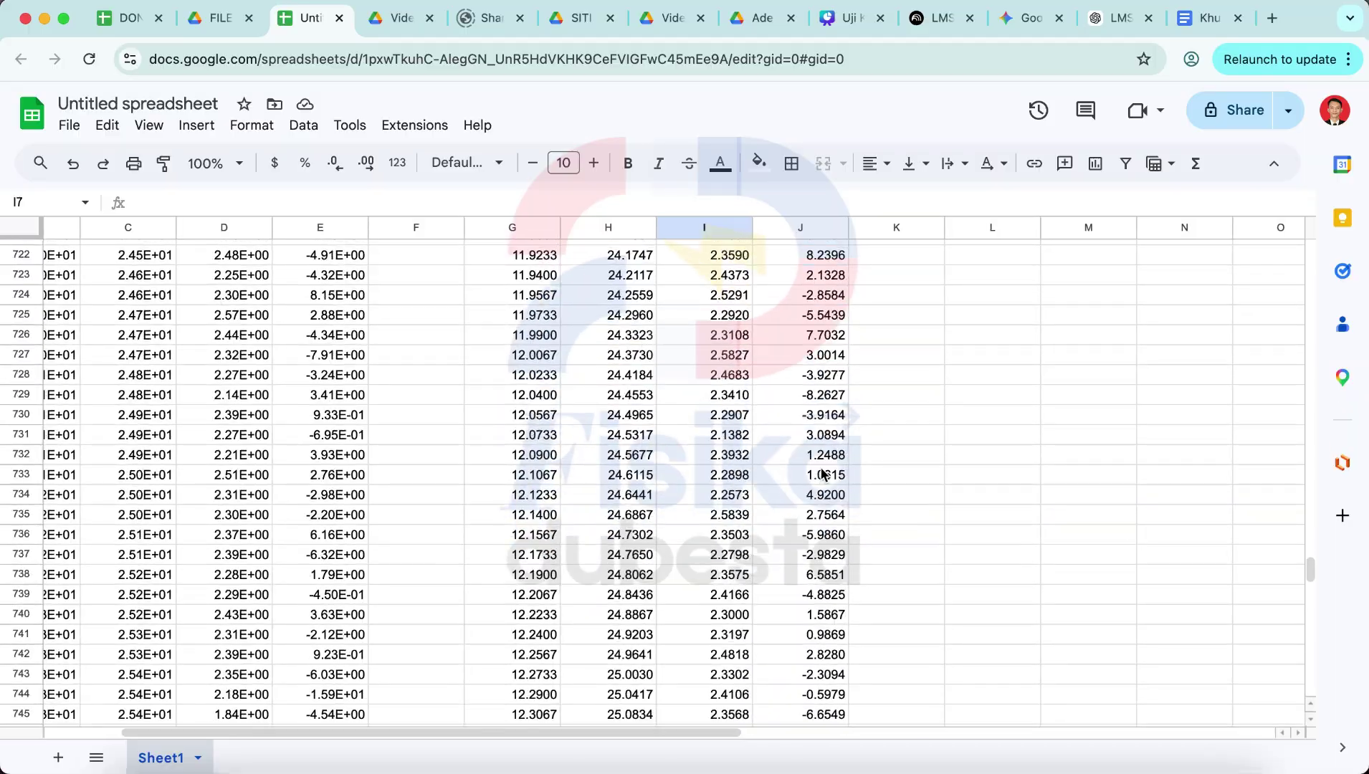
pyautogui.scroll(20, 821, 468)
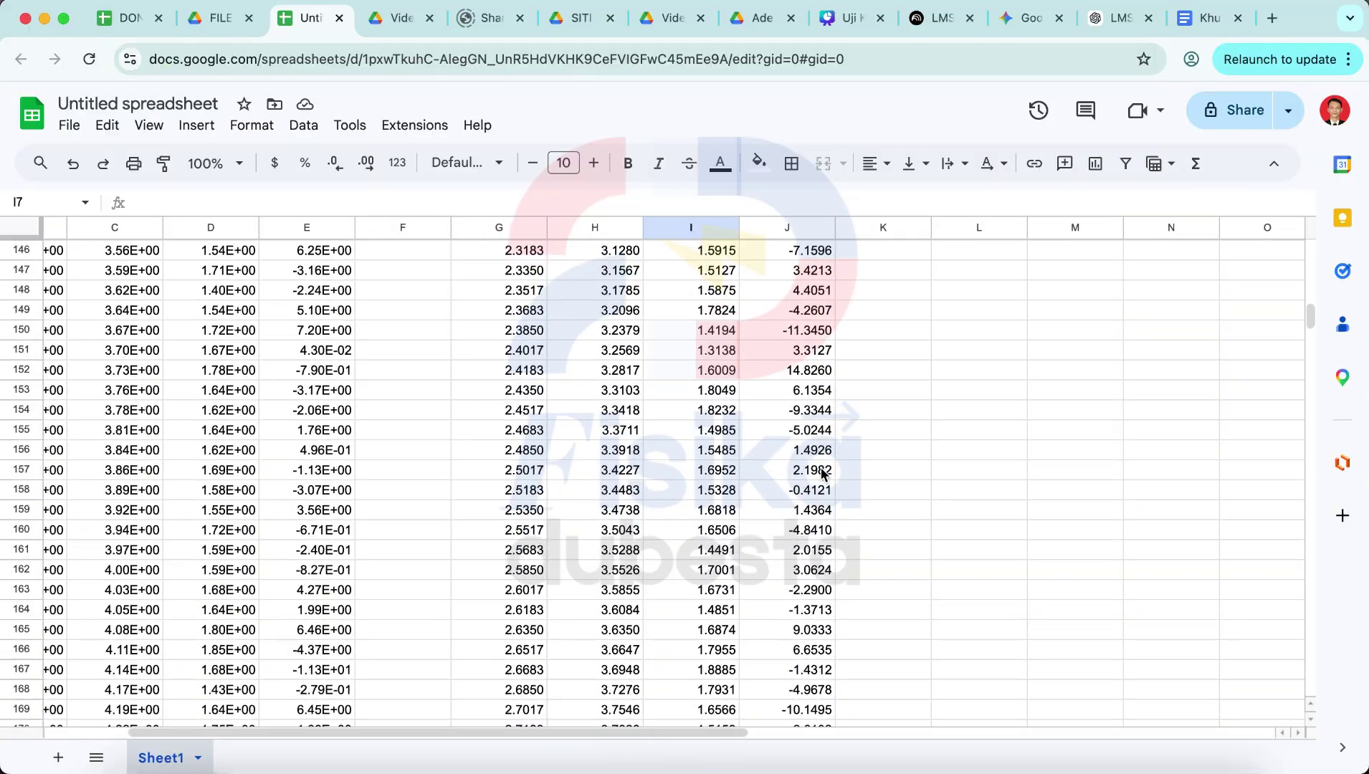
pyautogui.hscroll(1, 820, 467)
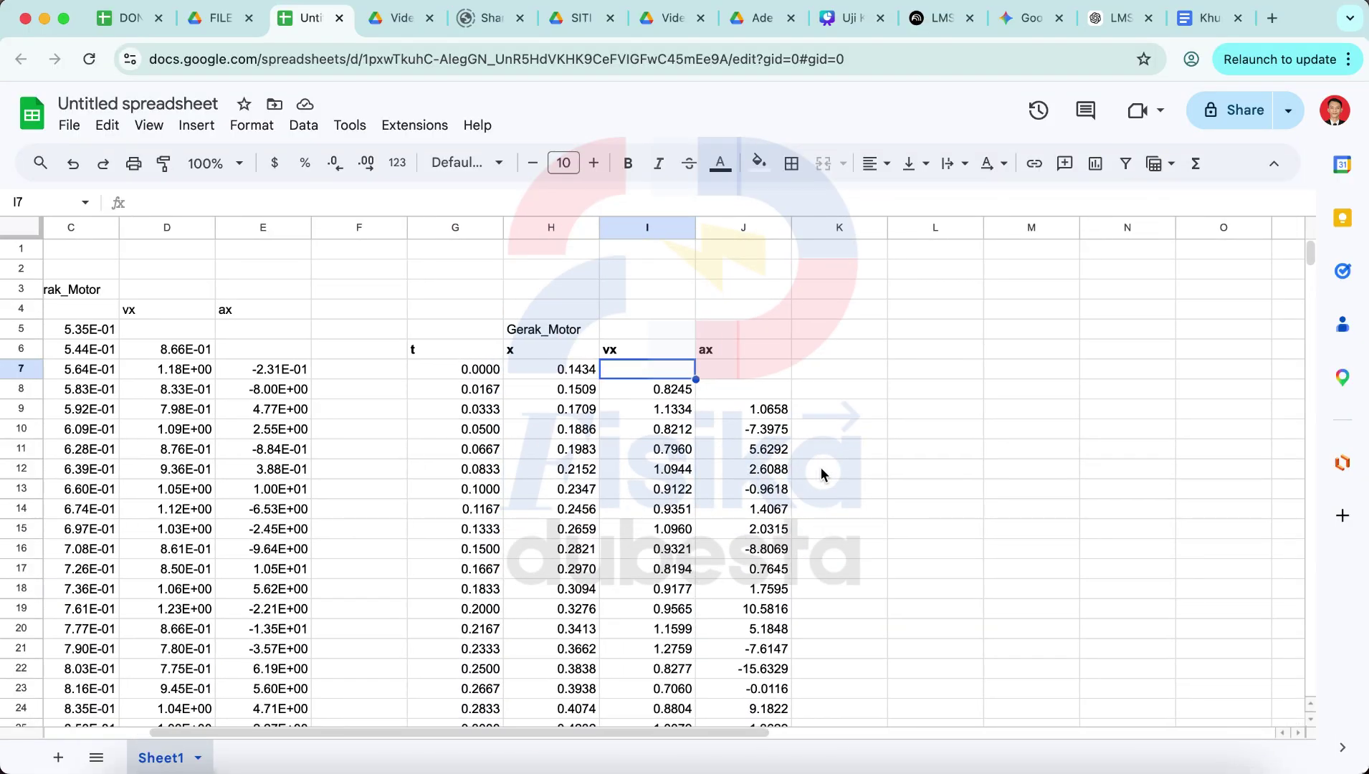
# - Clear the Gerak_Motor label above the second data table, in cells G5:H5
pyautogui.click(476, 331)
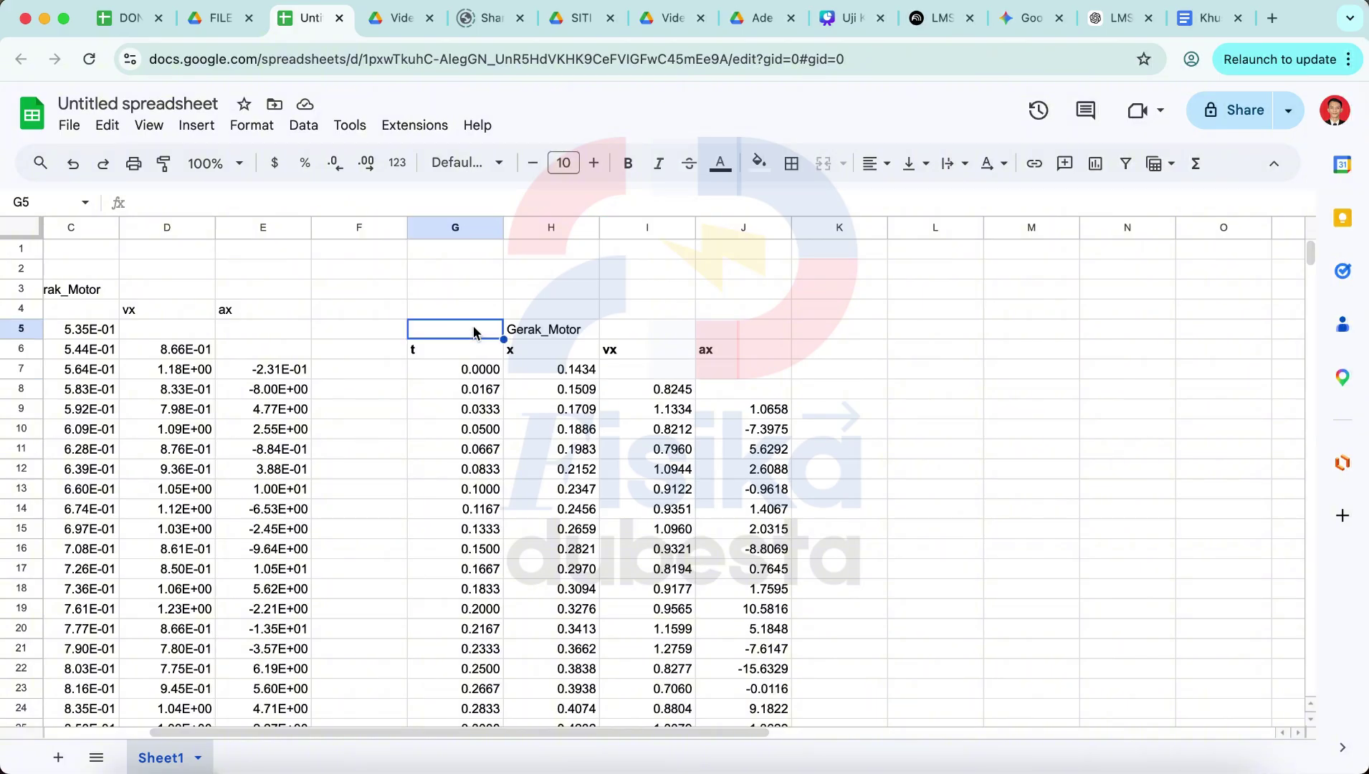
pyautogui.keyDown('shift'); pyautogui.click(529, 331); pyautogui.keyUp('shift')
pyautogui.press('Delete')
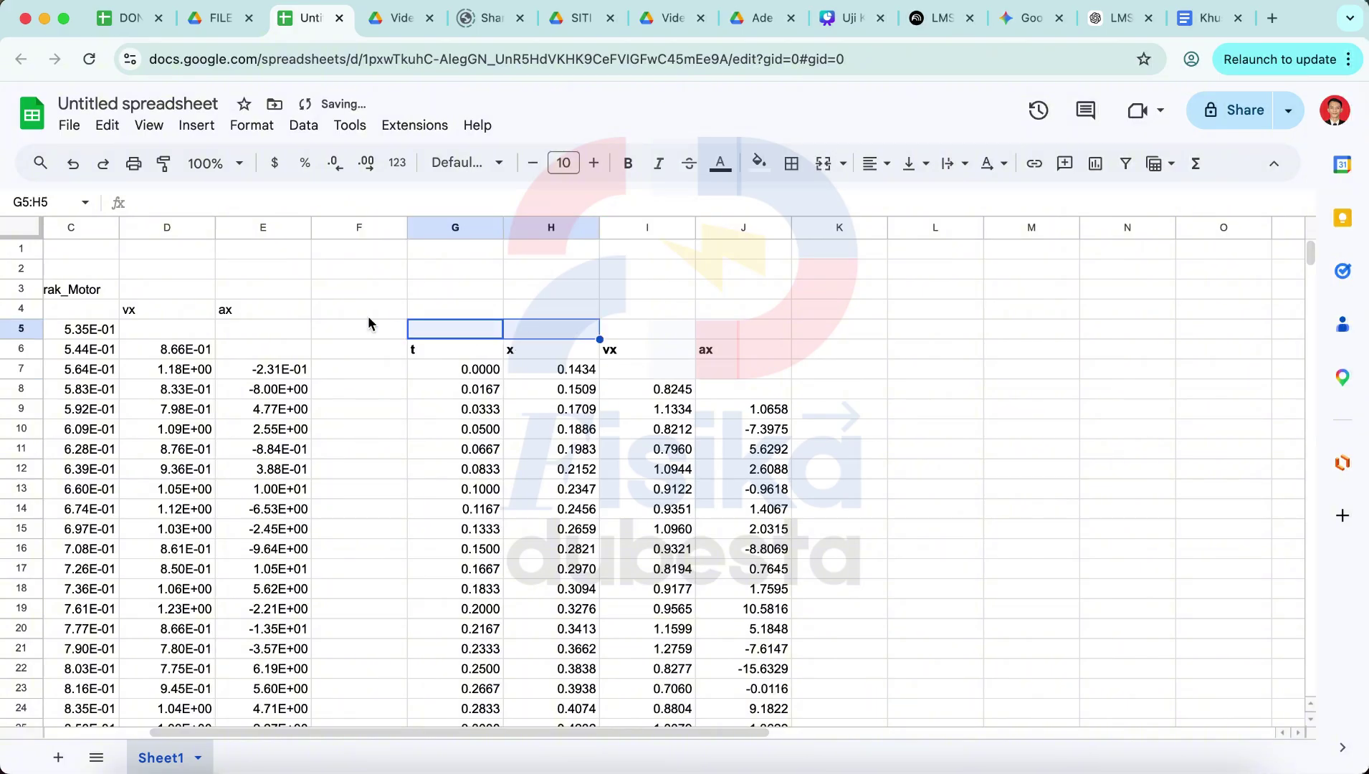
# - Enter the title DATA PENGAMATAN GERAK MOTOR HASIL VIDEO TRACKING in cell G5 and leave that cell selected
pyautogui.click(442, 331)
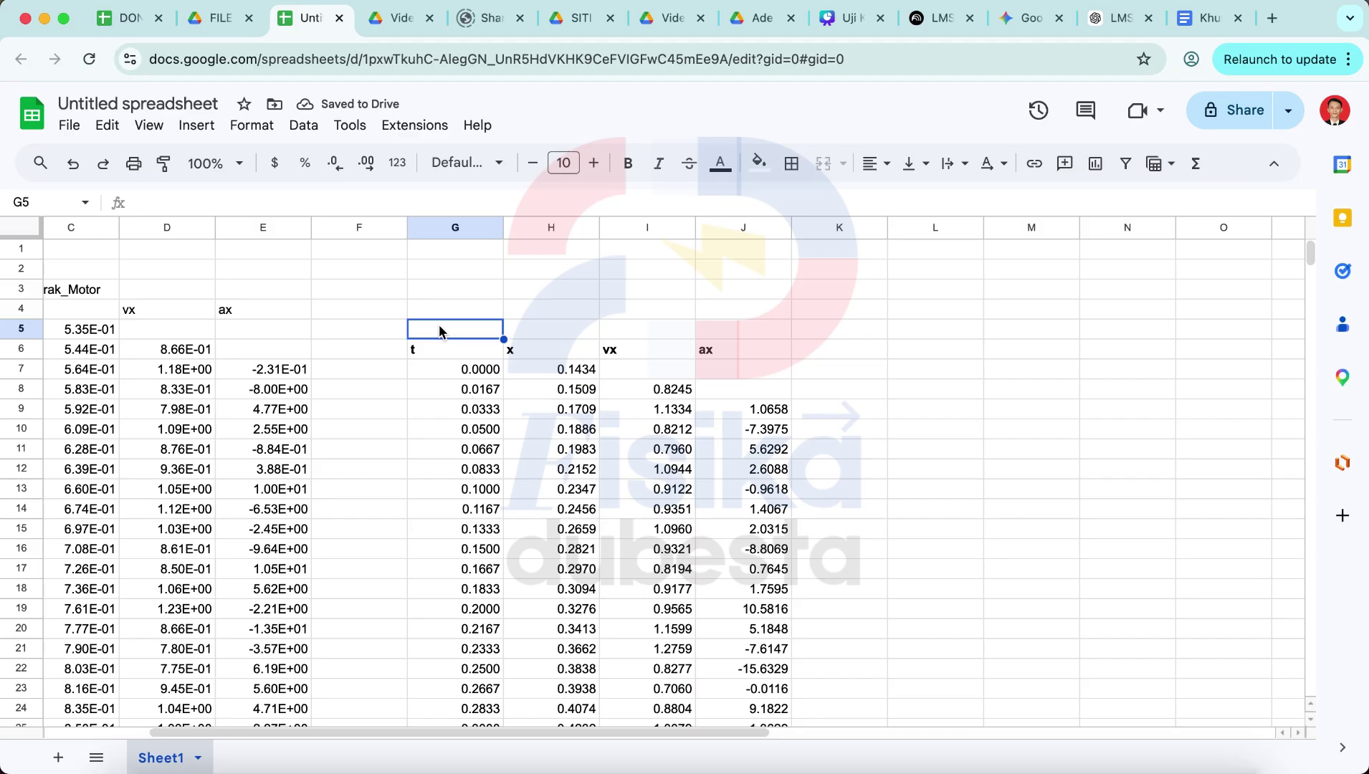
pyautogui.write('DA')
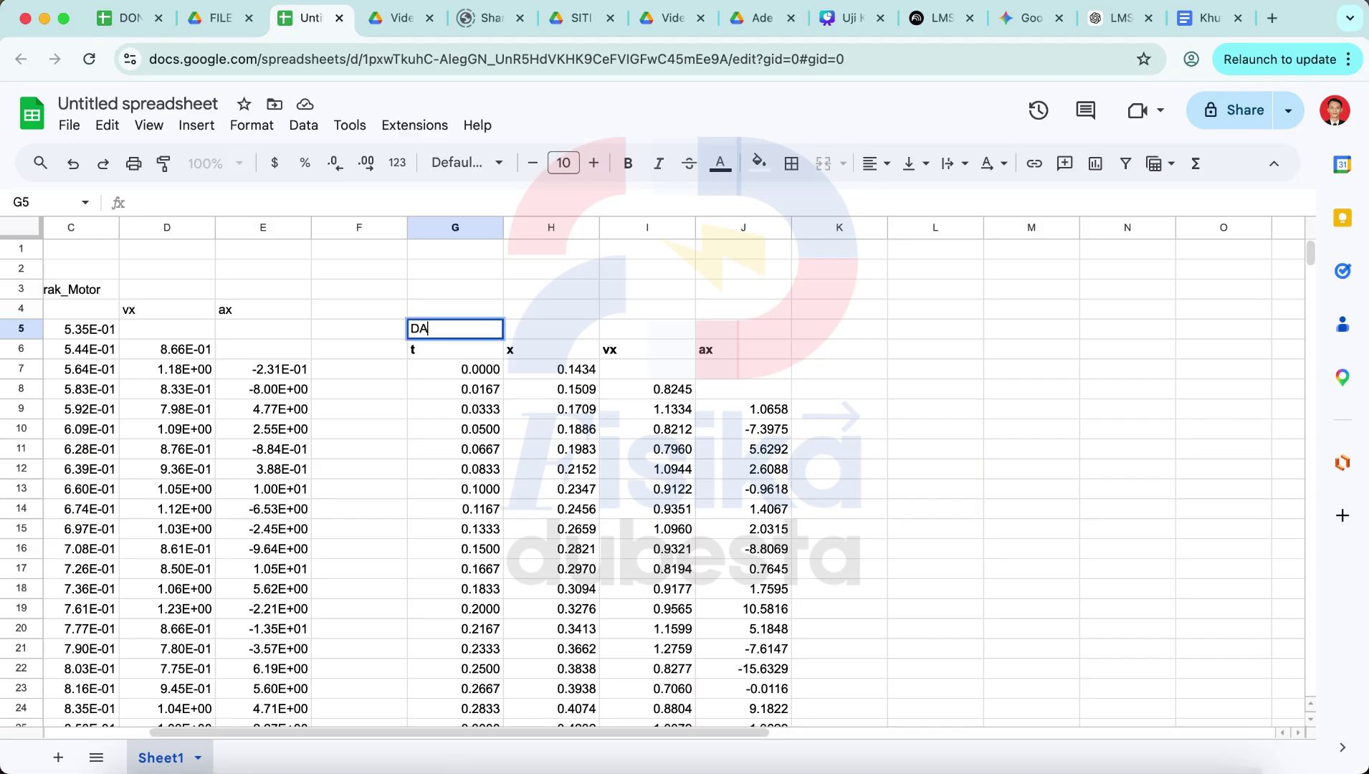
pyautogui.write('TA PENGAMATAN')
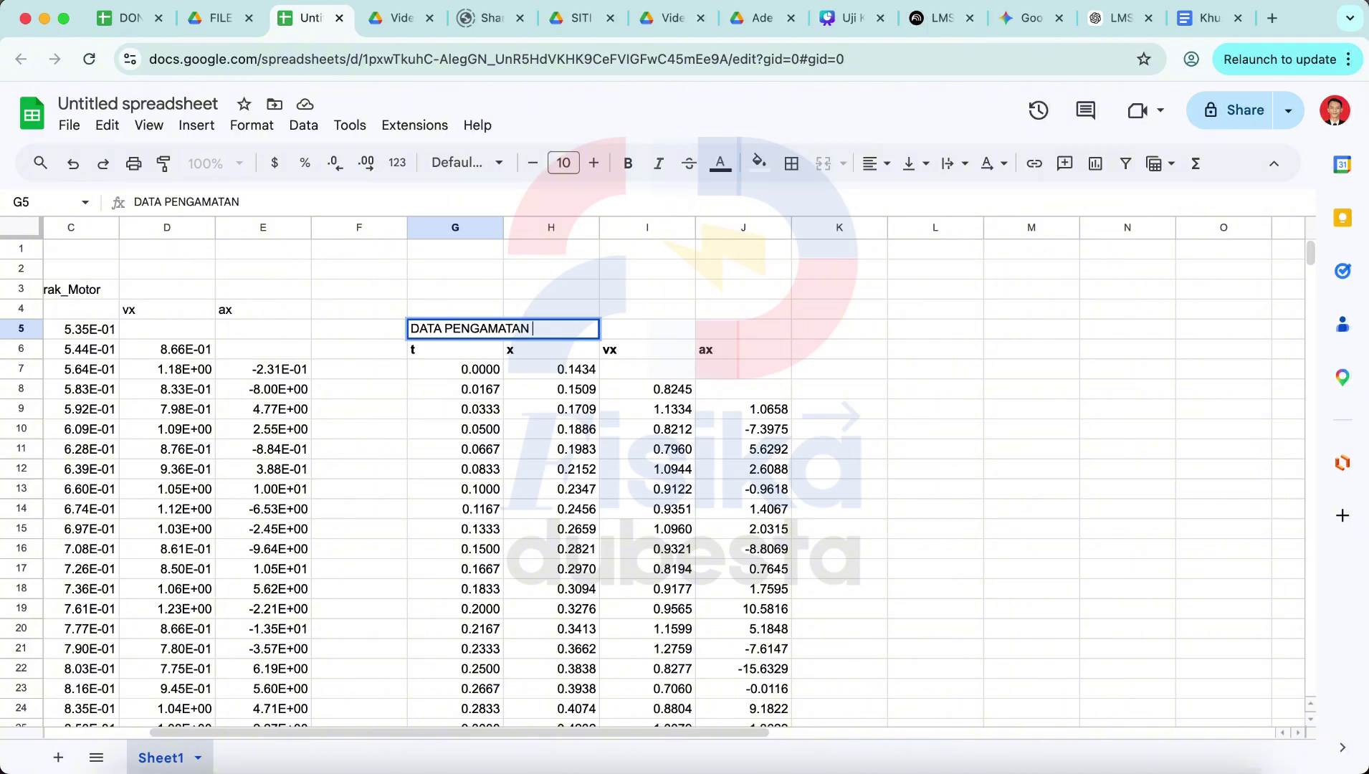
pyautogui.write(' HASIL TRA')
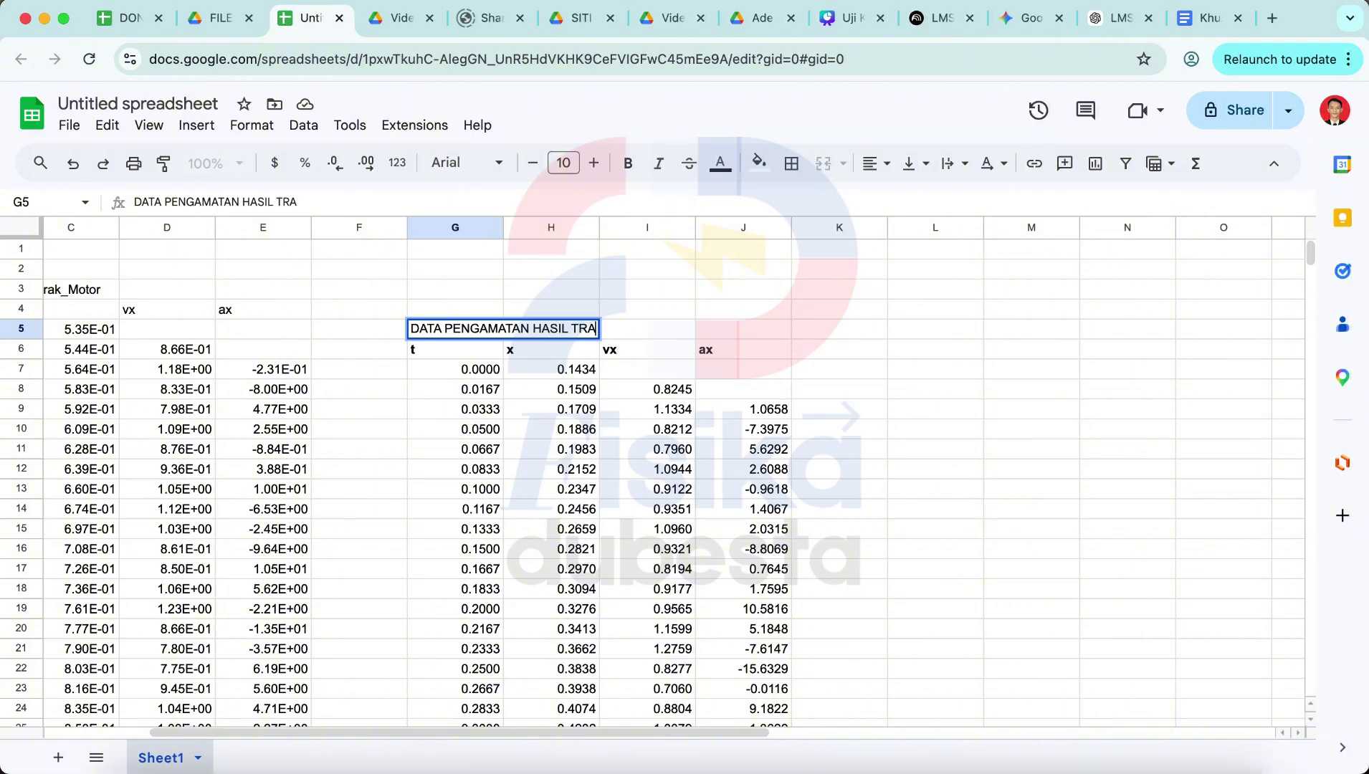
pyautogui.write('CK')
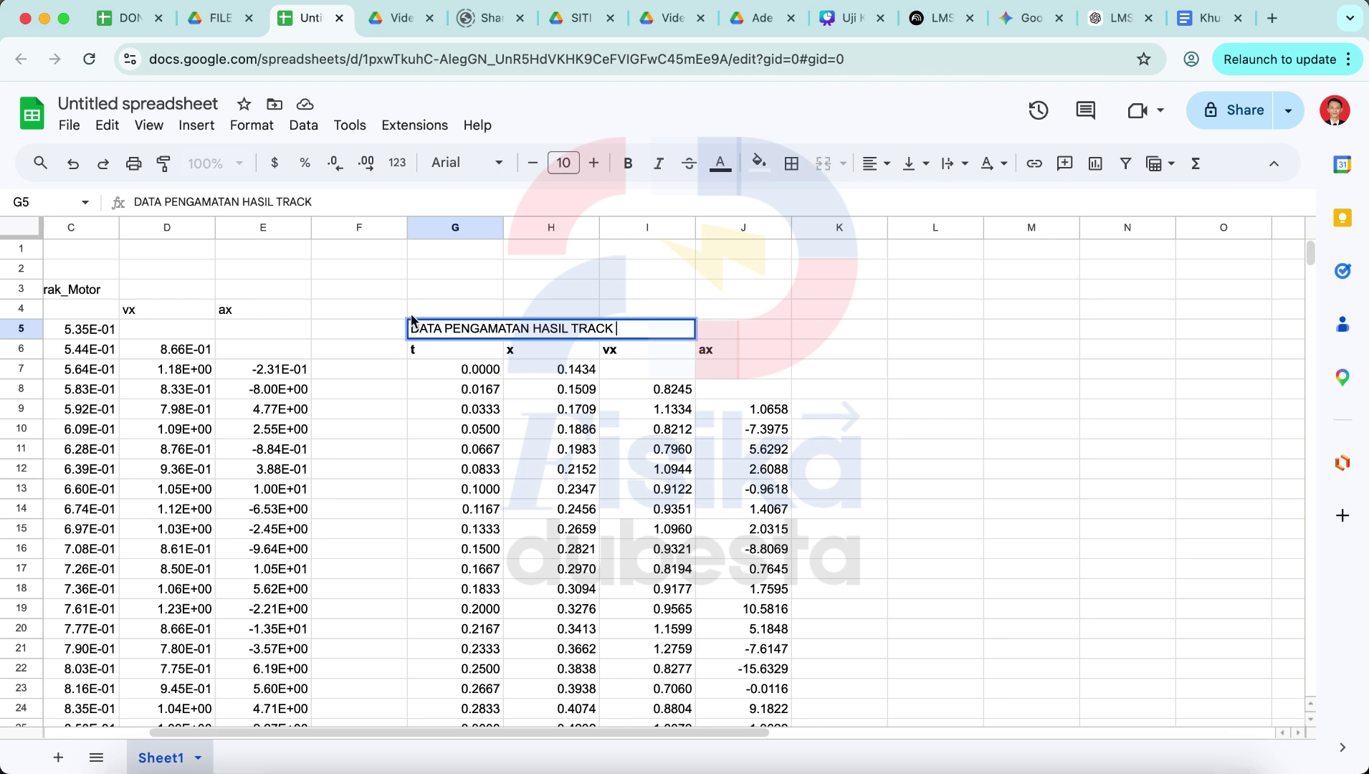
pyautogui.click(533, 328)
pyautogui.write('GERAK MO')
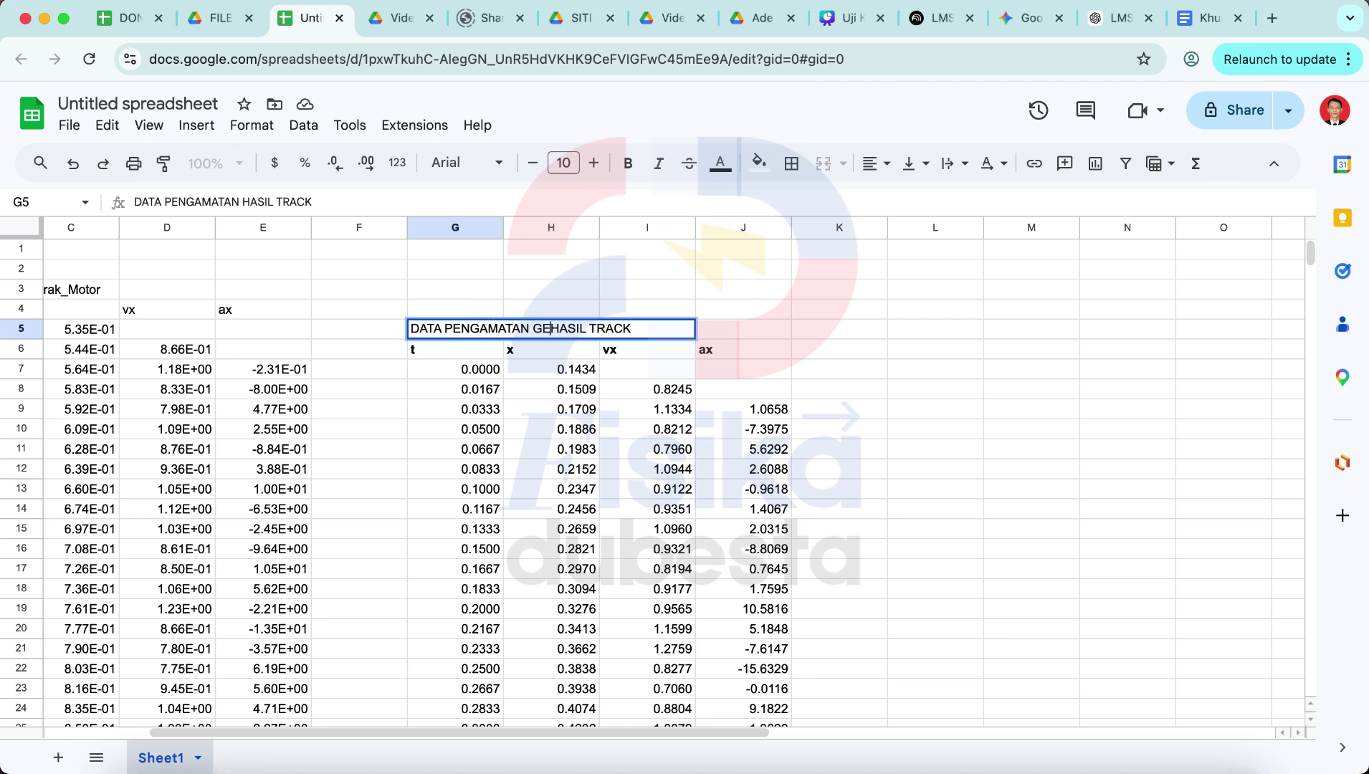
pyautogui.write('TOR HASIL ')
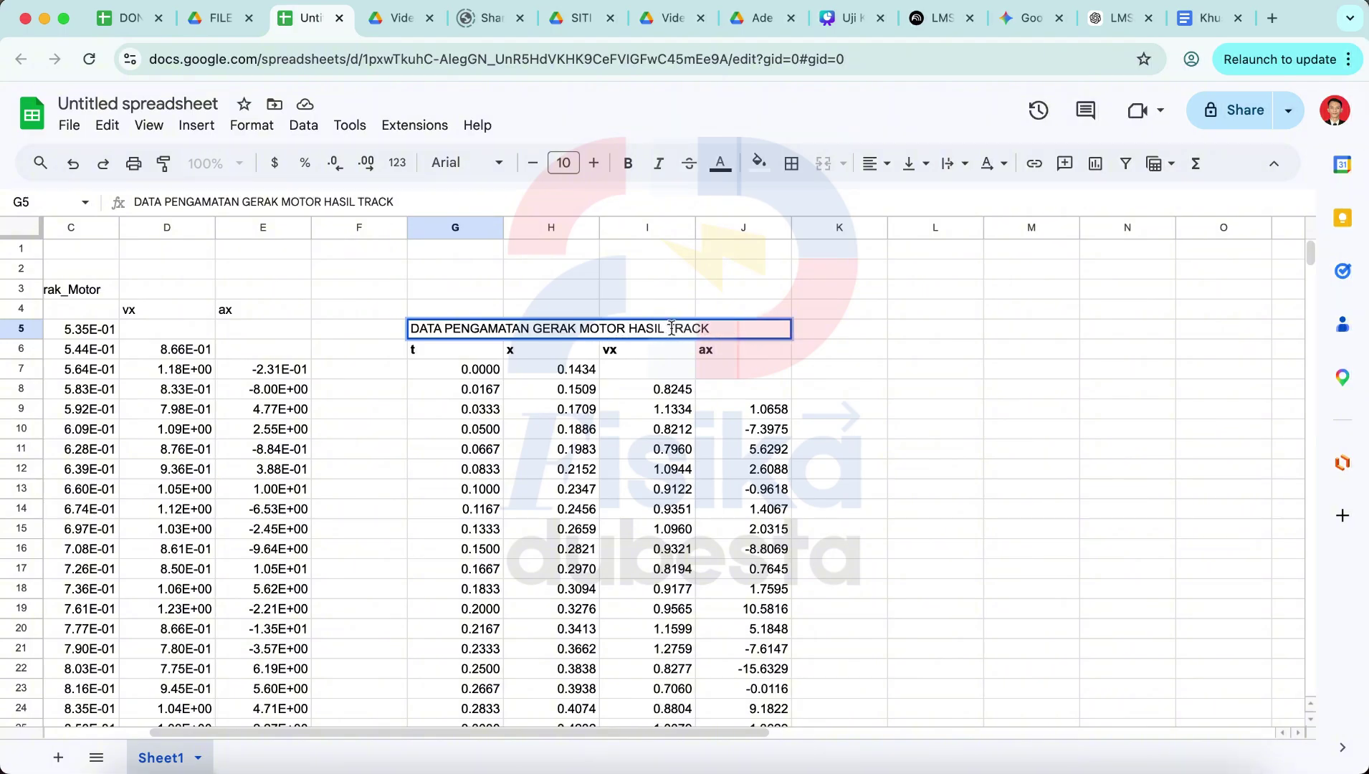
pyautogui.write('VIDEO')
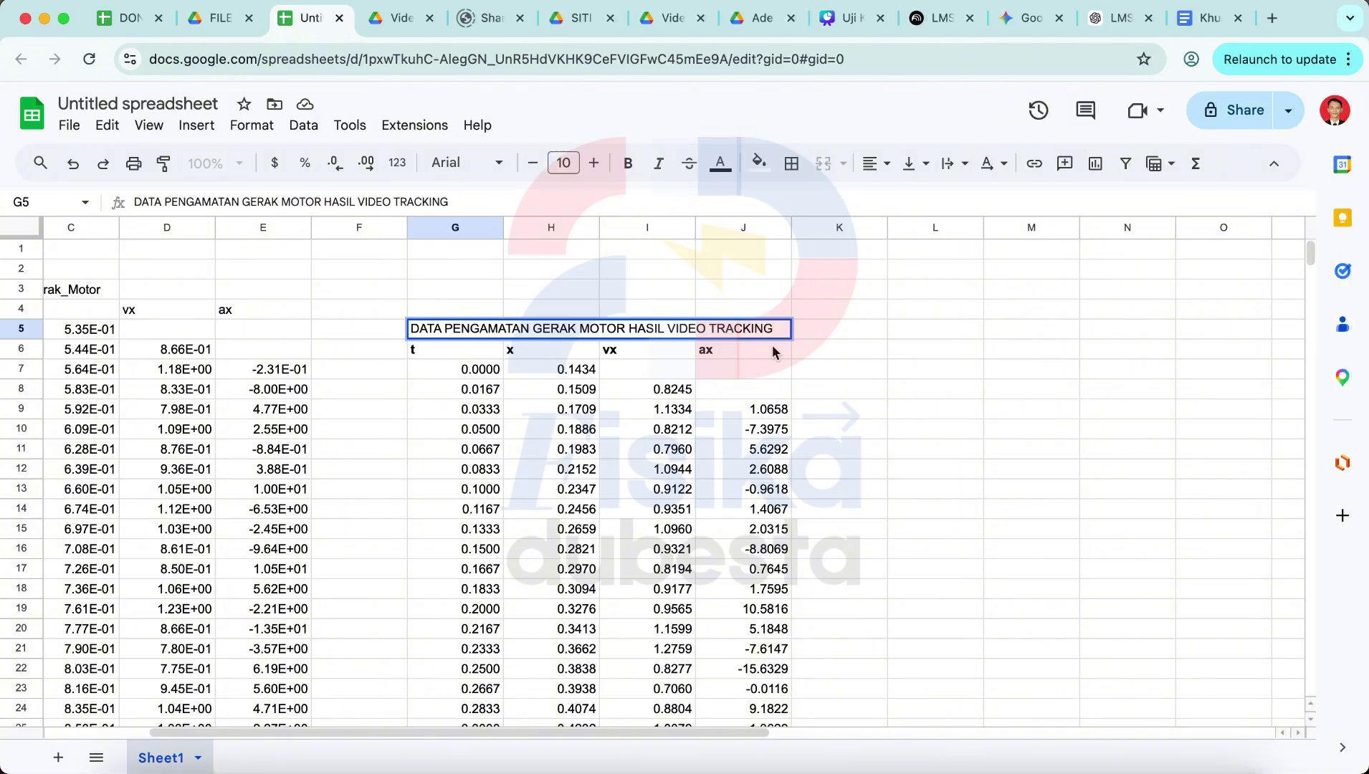
pyautogui.click(636, 374)
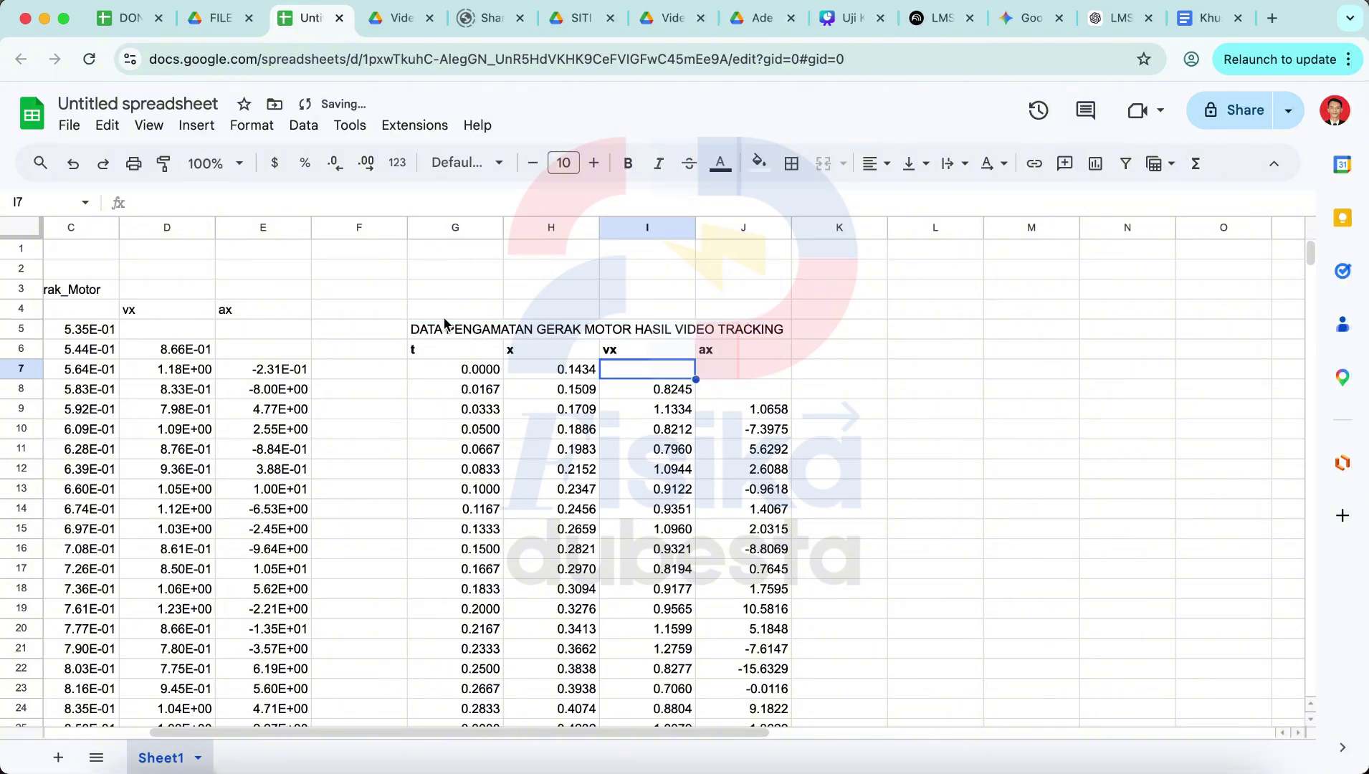
pyautogui.click(447, 329)
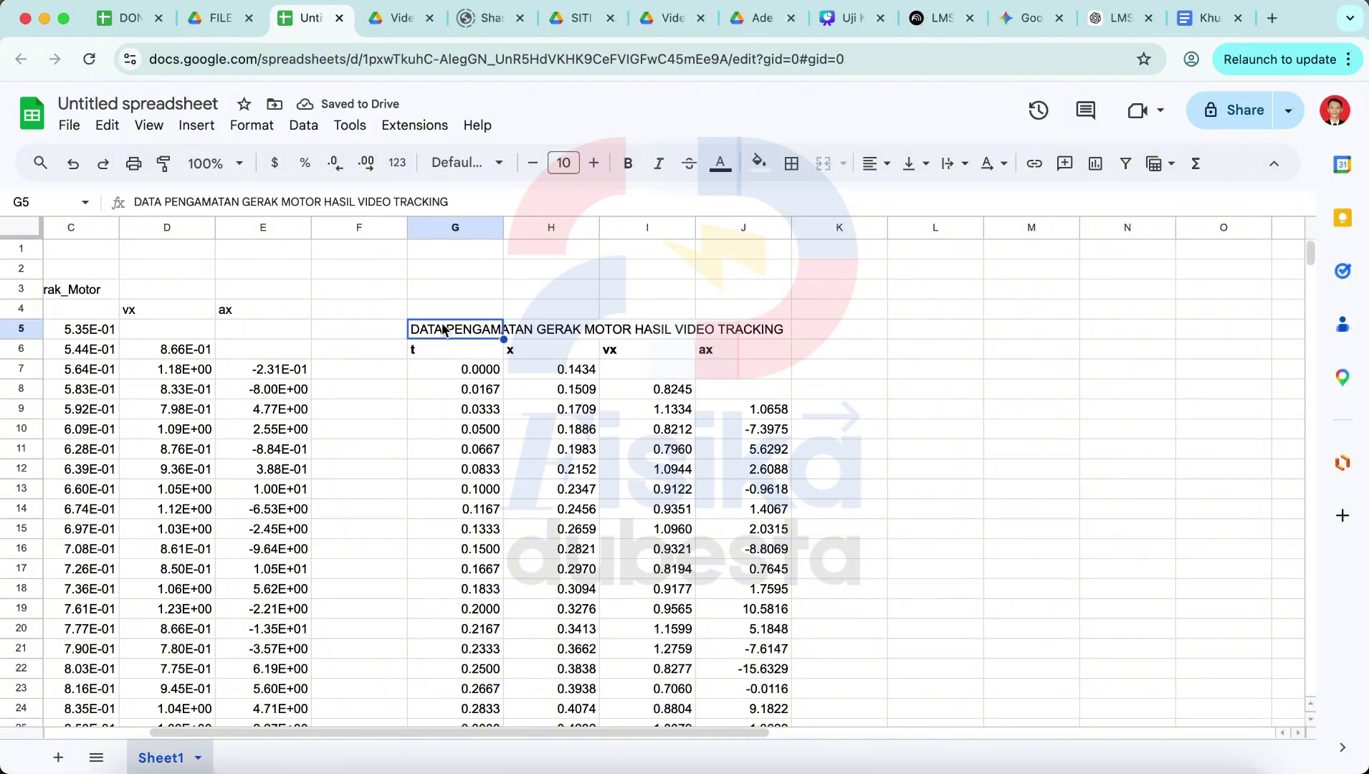
# - Make the DATA PENGAMATAN GERAK MOTOR HASIL VIDEO TRACKING title in G5 bold and keep its cell selected
pyautogui.hotkey('ctrl', 'b')
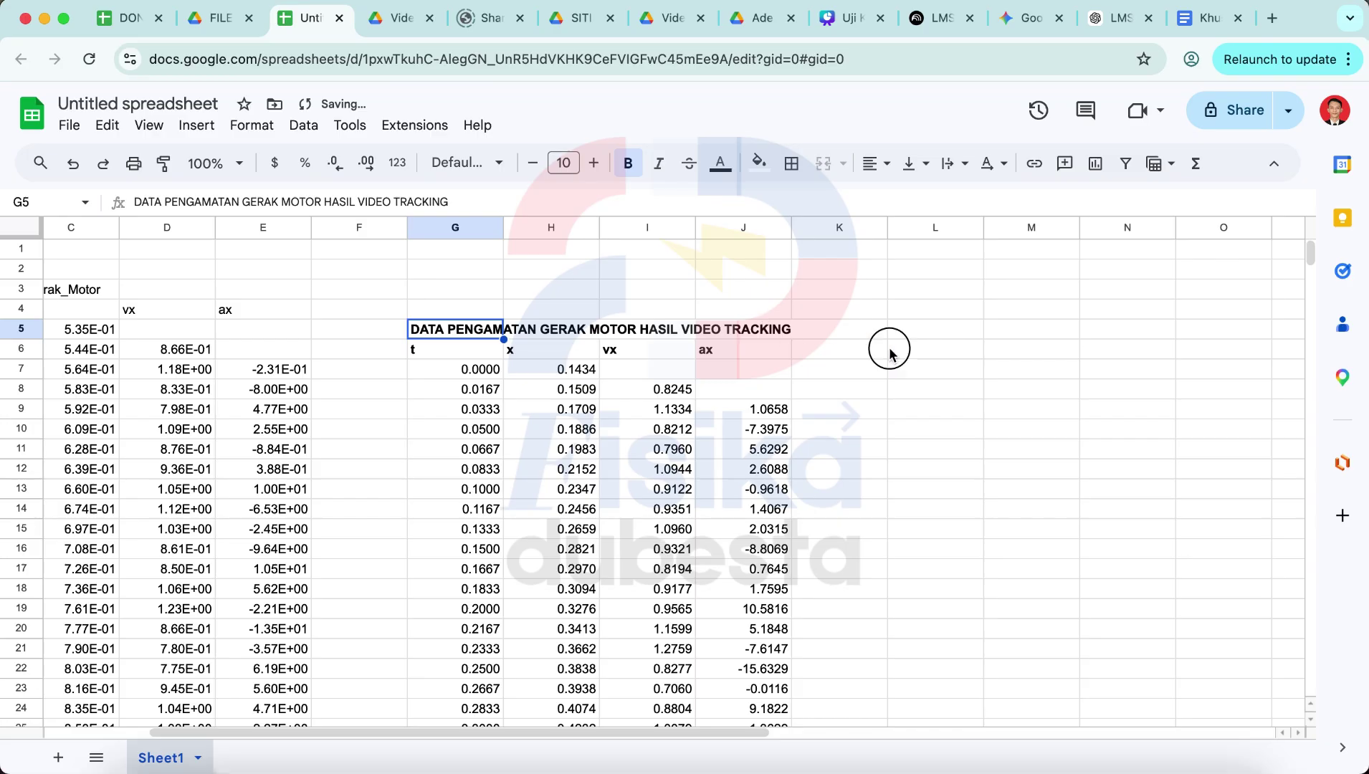
pyautogui.click(932, 349)
pyautogui.scroll(-3, 932, 349)
pyautogui.click(435, 272)
pyautogui.scroll(-15, 731, 471)
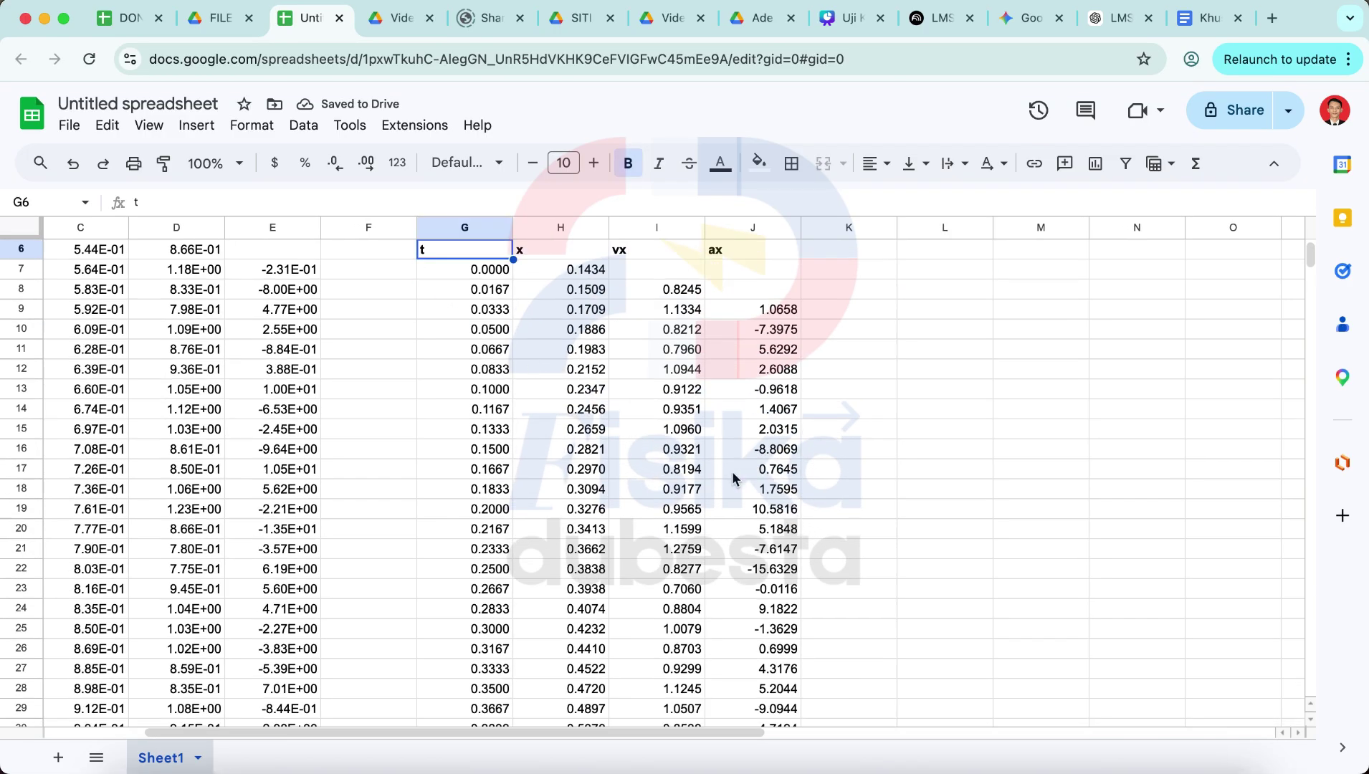
pyautogui.scroll(20, 732, 471)
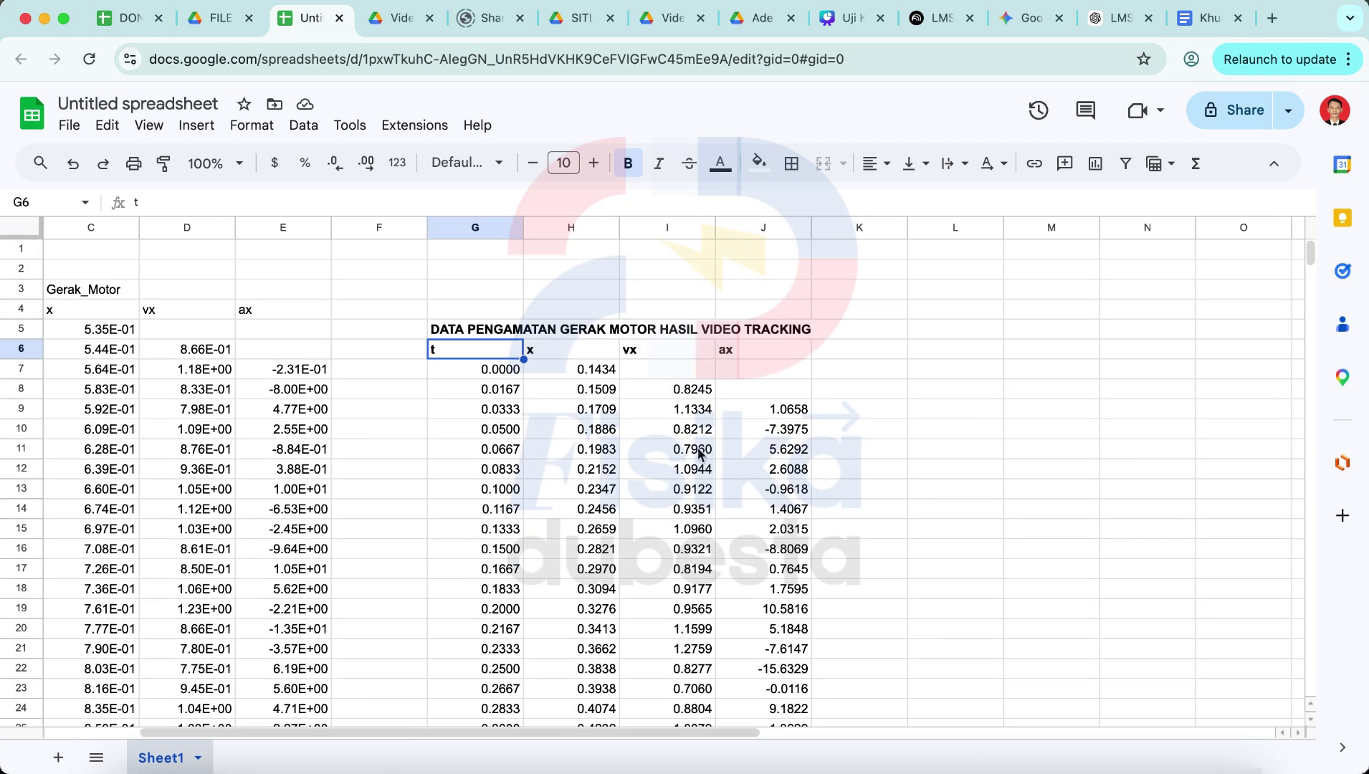
pyautogui.click(487, 329)
# - Examine the t, x, vx and ax values in columns G to J down past row 550, returning toward the upper rows
pyautogui.scroll(-15, 744, 515)
pyautogui.hscroll(1, 744, 514)
pyautogui.scroll(-16, 744, 515)
pyautogui.hscroll(1, 744, 514)
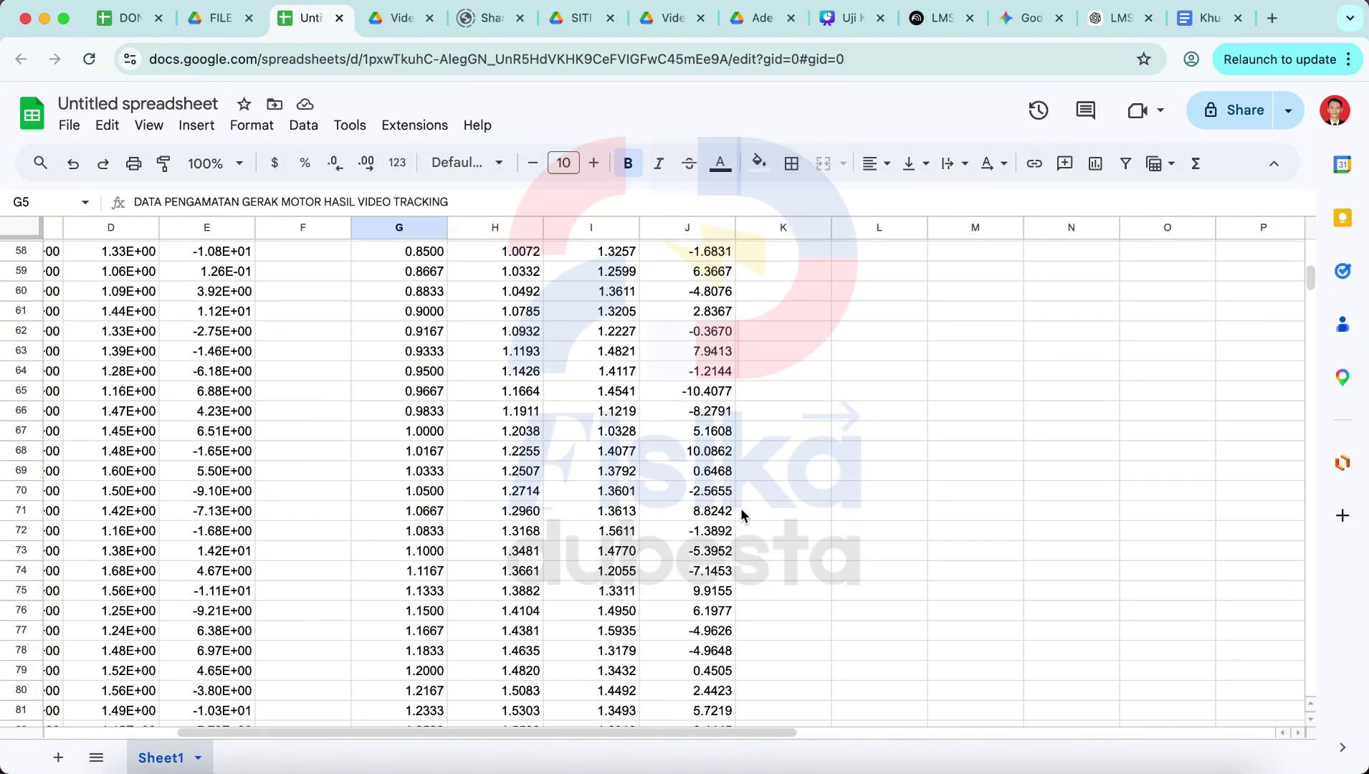
pyautogui.scroll(-20, 742, 514)
pyautogui.hscroll(1, 742, 514)
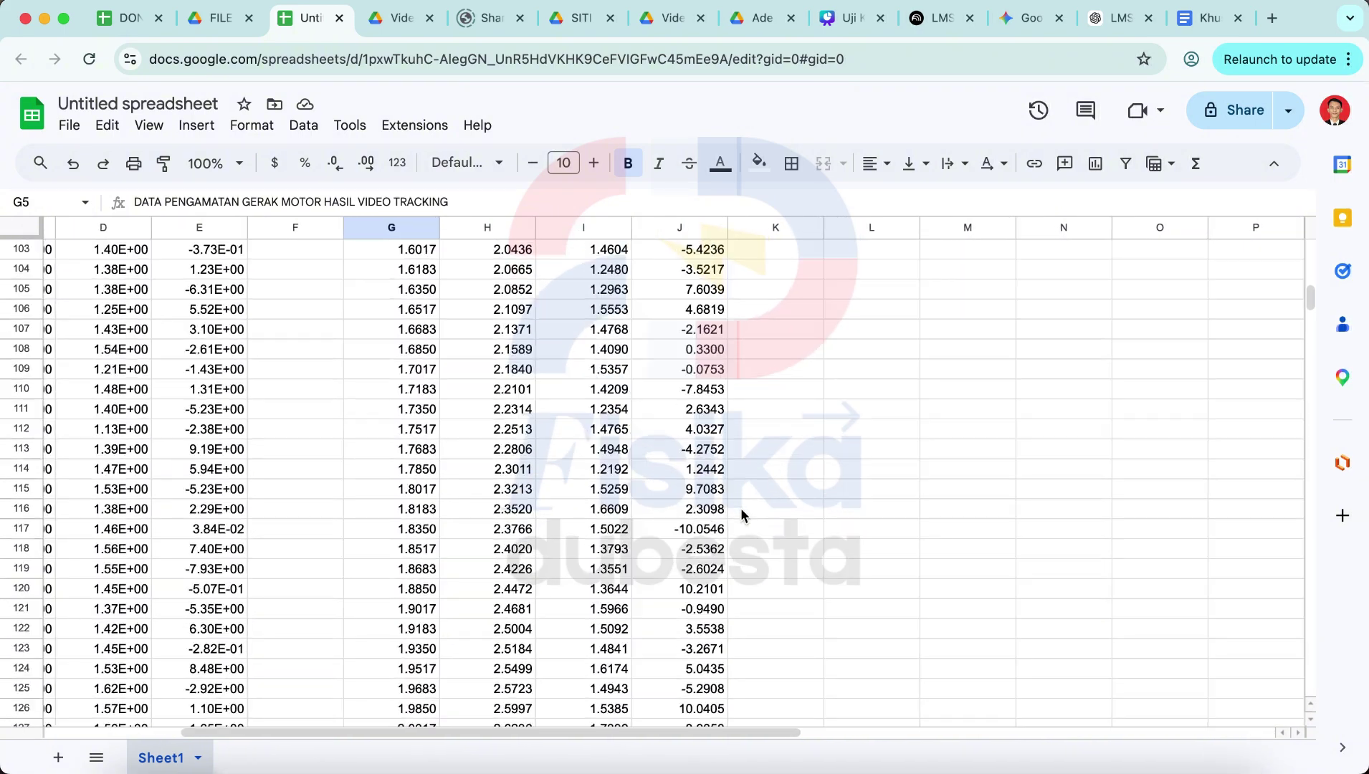
pyautogui.scroll(-20, 742, 514)
pyautogui.hscroll(-1, 742, 514)
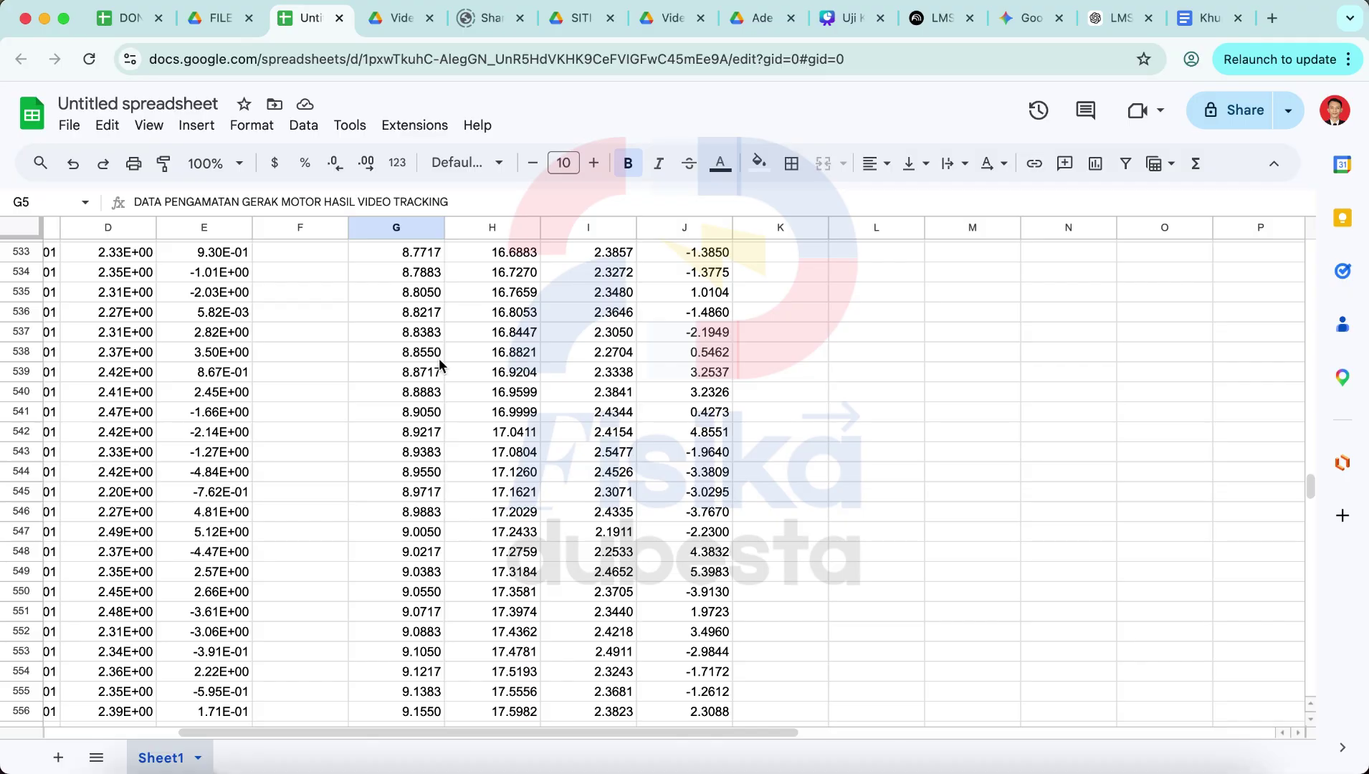
pyautogui.scroll(-11, 439, 358)
pyautogui.hscroll(-1, 438, 358)
pyautogui.scroll(4, 440, 362)
pyautogui.scroll(20, 440, 366)
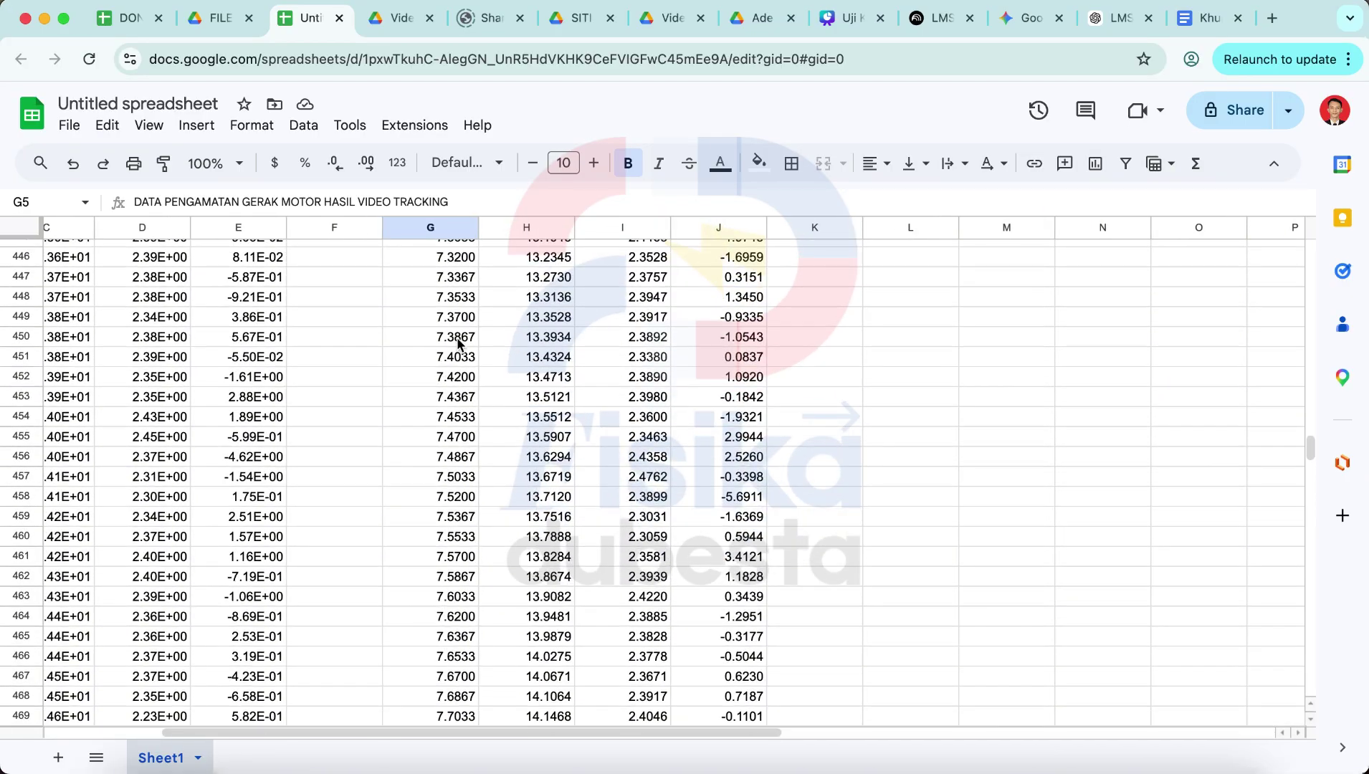
pyautogui.hscroll(-1, 473, 304)
pyautogui.scroll(20, 480, 358)
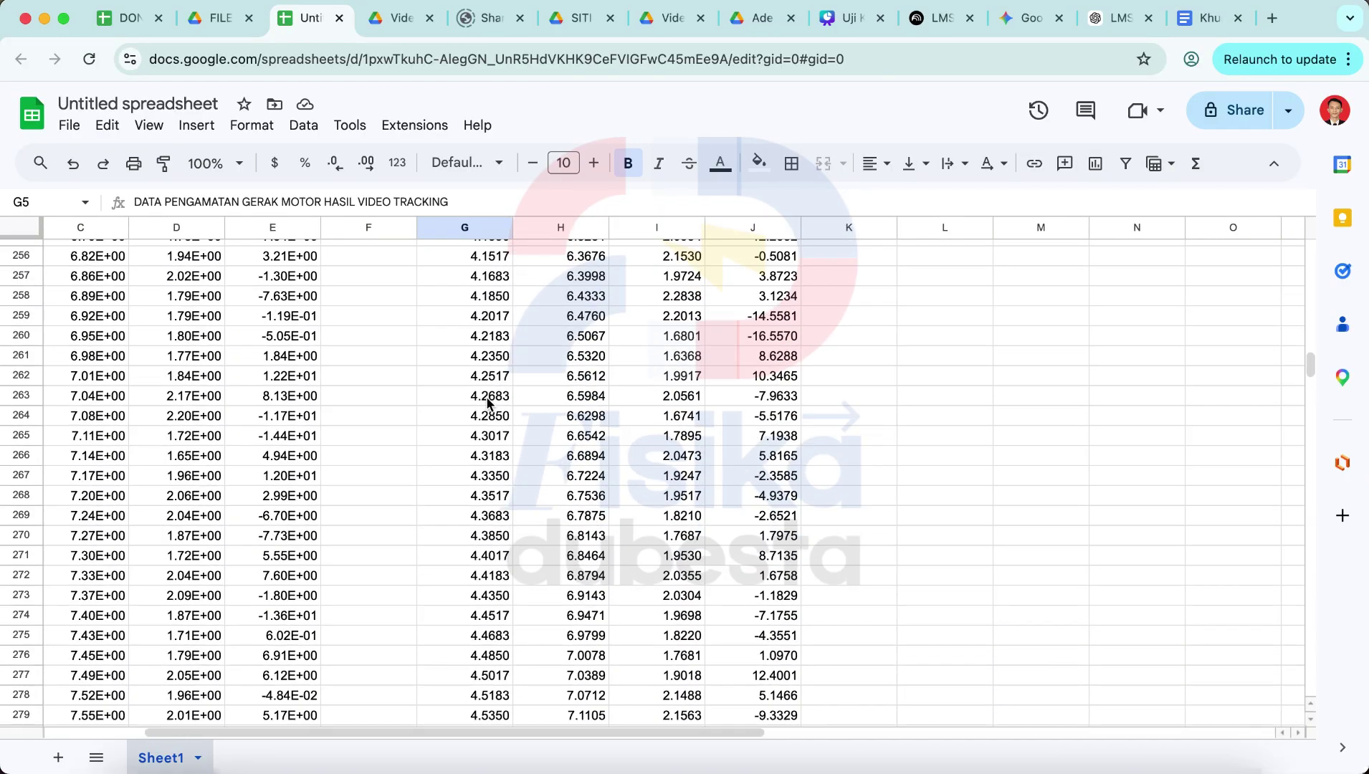
pyautogui.scroll(20, 480, 355)
pyautogui.hscroll(-1, 482, 353)
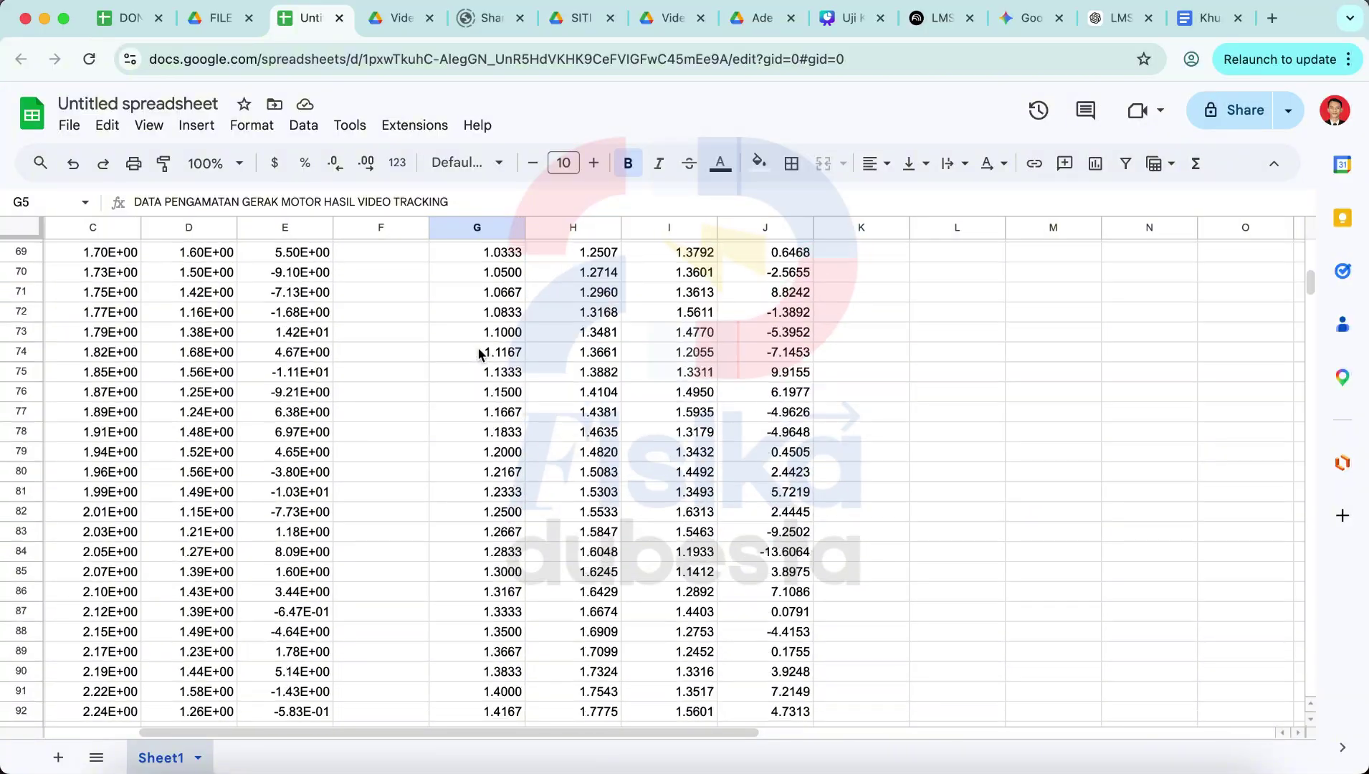
pyautogui.scroll(2, 485, 352)
# - Read through the formatted motion data in columns G to J from about row 70 down past row 799
pyautogui.scroll(-18, 489, 360)
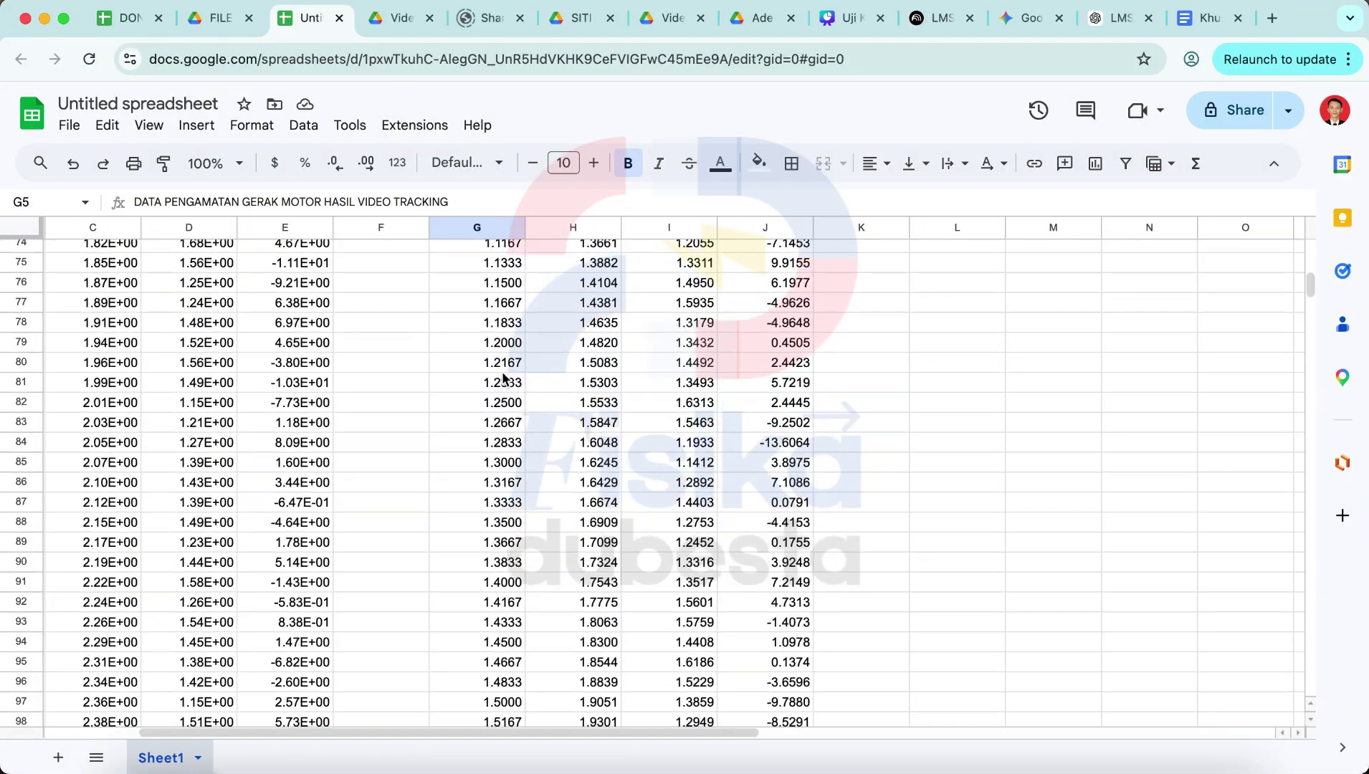
pyautogui.hscroll(1, 501, 372)
pyautogui.scroll(-20, 512, 589)
pyautogui.hscroll(1, 513, 589)
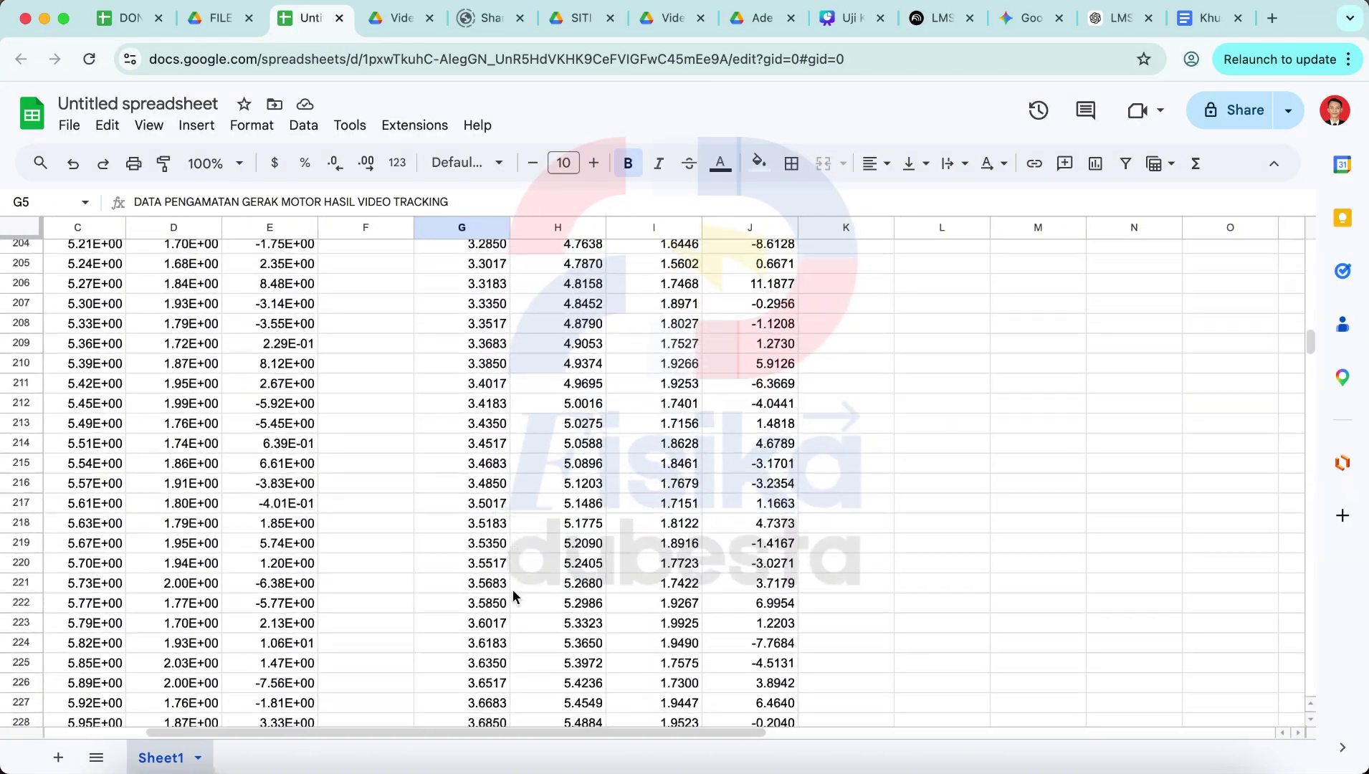
pyautogui.scroll(-20, 513, 590)
pyautogui.hscroll(1, 494, 595)
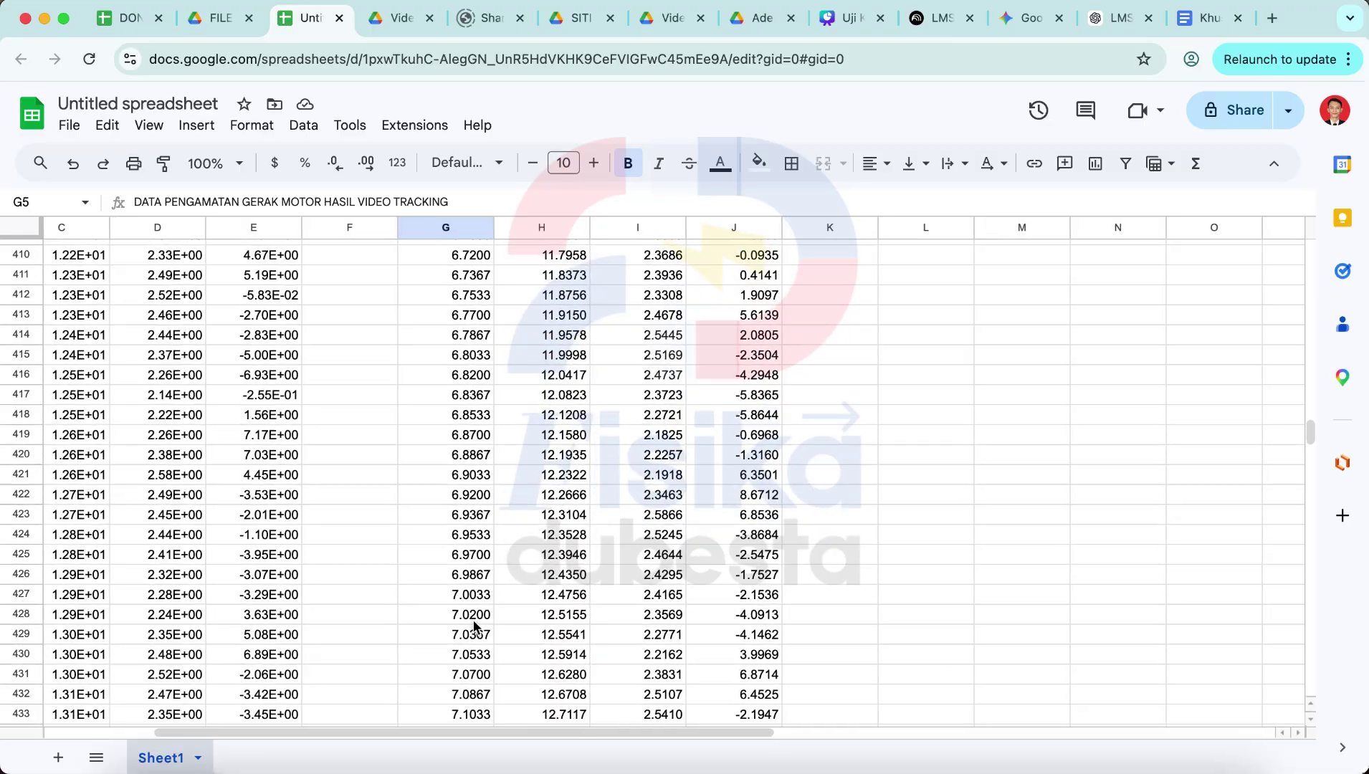
pyautogui.scroll(-20, 463, 585)
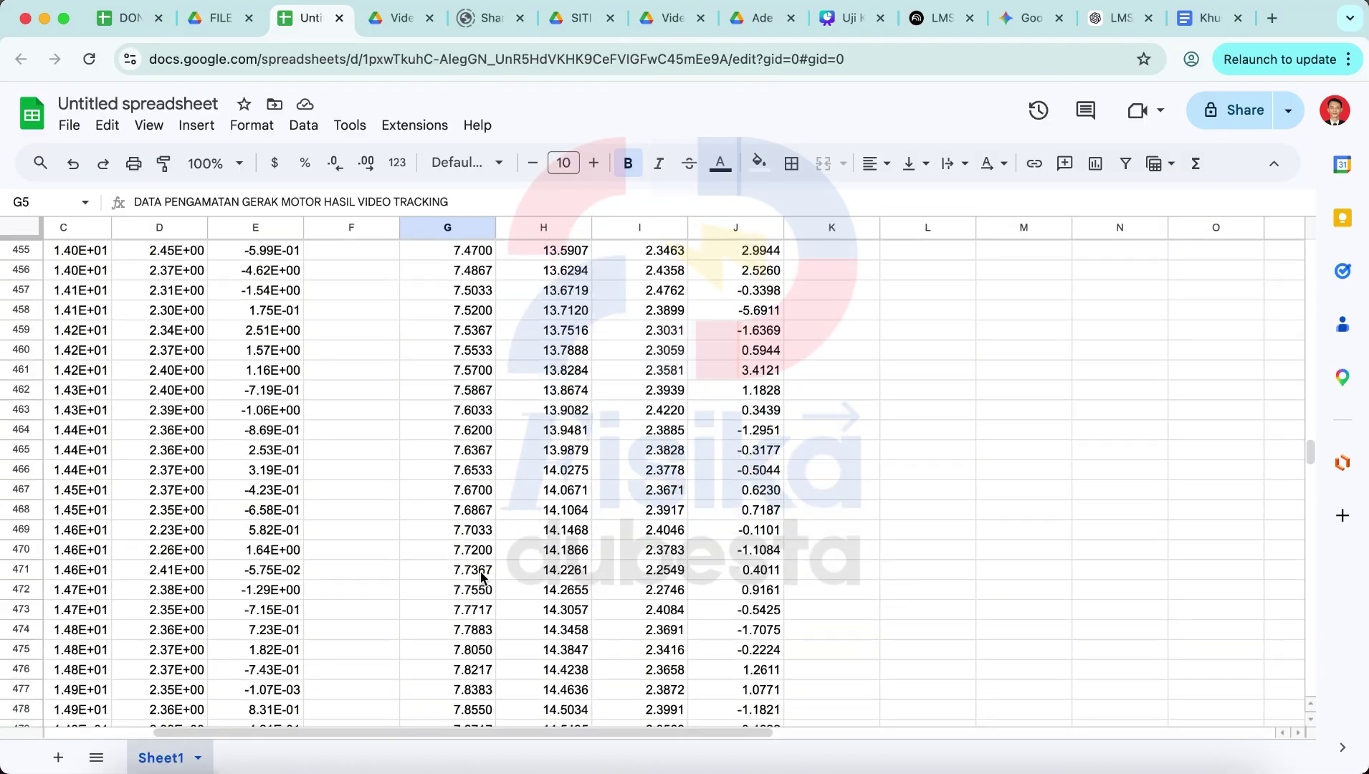
pyautogui.hscroll(-1, 476, 601)
pyautogui.scroll(-20, 477, 601)
pyautogui.hscroll(1, 474, 616)
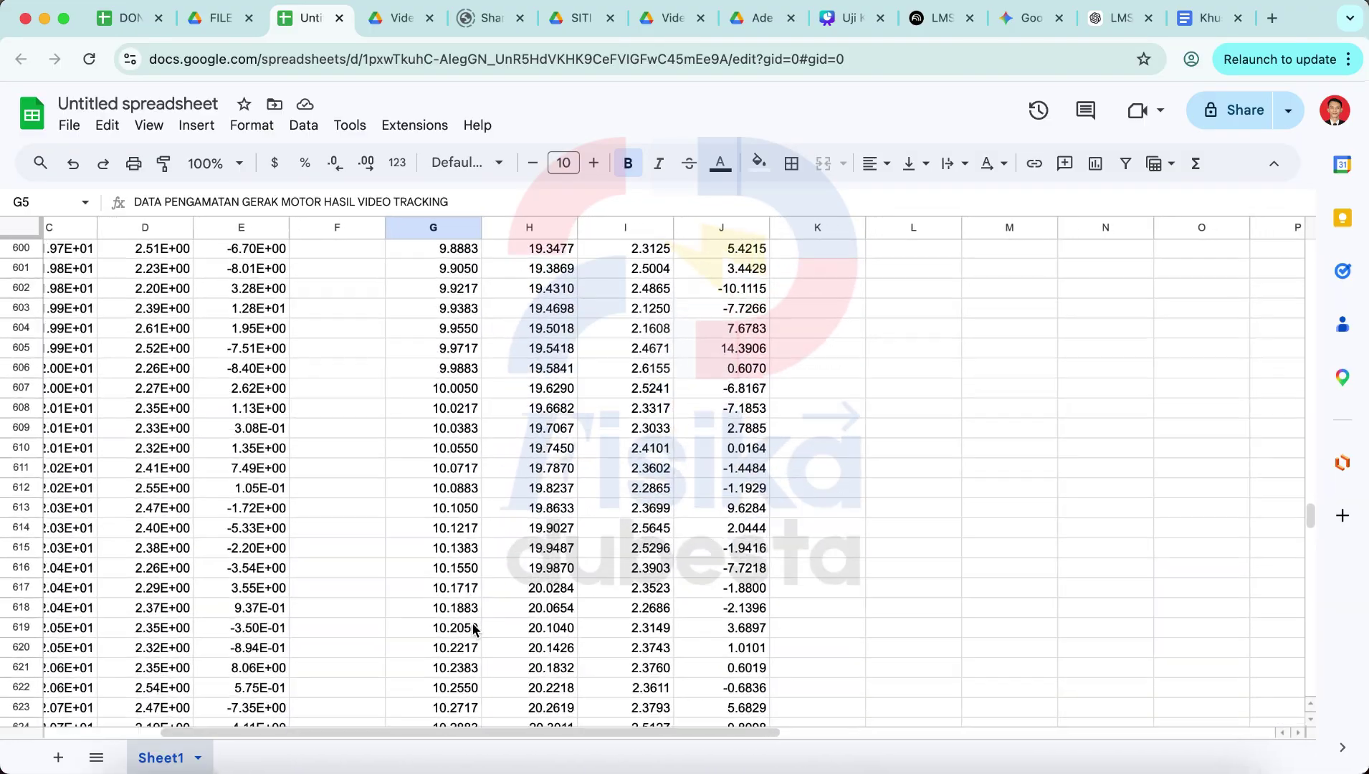
pyautogui.scroll(-20, 473, 629)
pyautogui.hscroll(1, 473, 630)
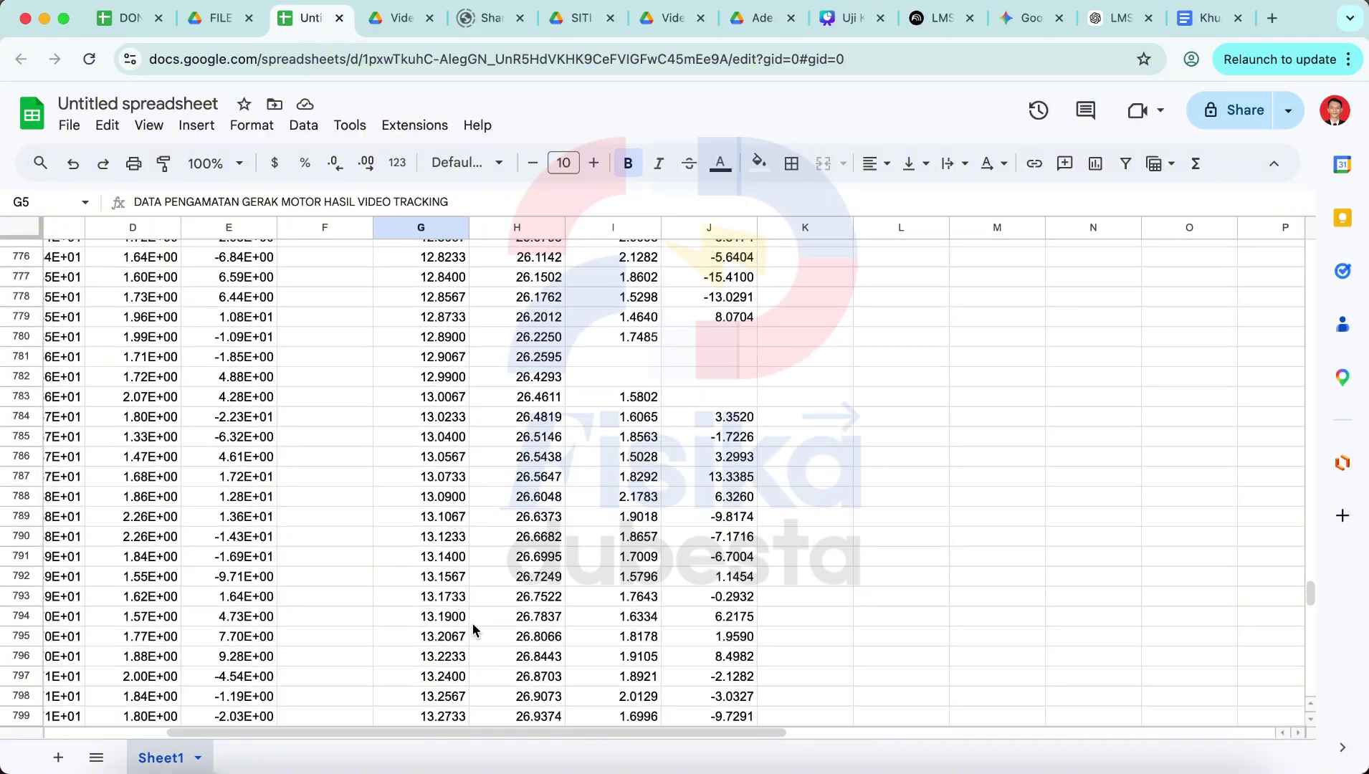
pyautogui.scroll(-20, 473, 624)
# - Go back up through the motion data in columns G to J and re-examine the rows between about 44 and 288
pyautogui.scroll(20, 473, 625)
pyautogui.hscroll(-1, 472, 624)
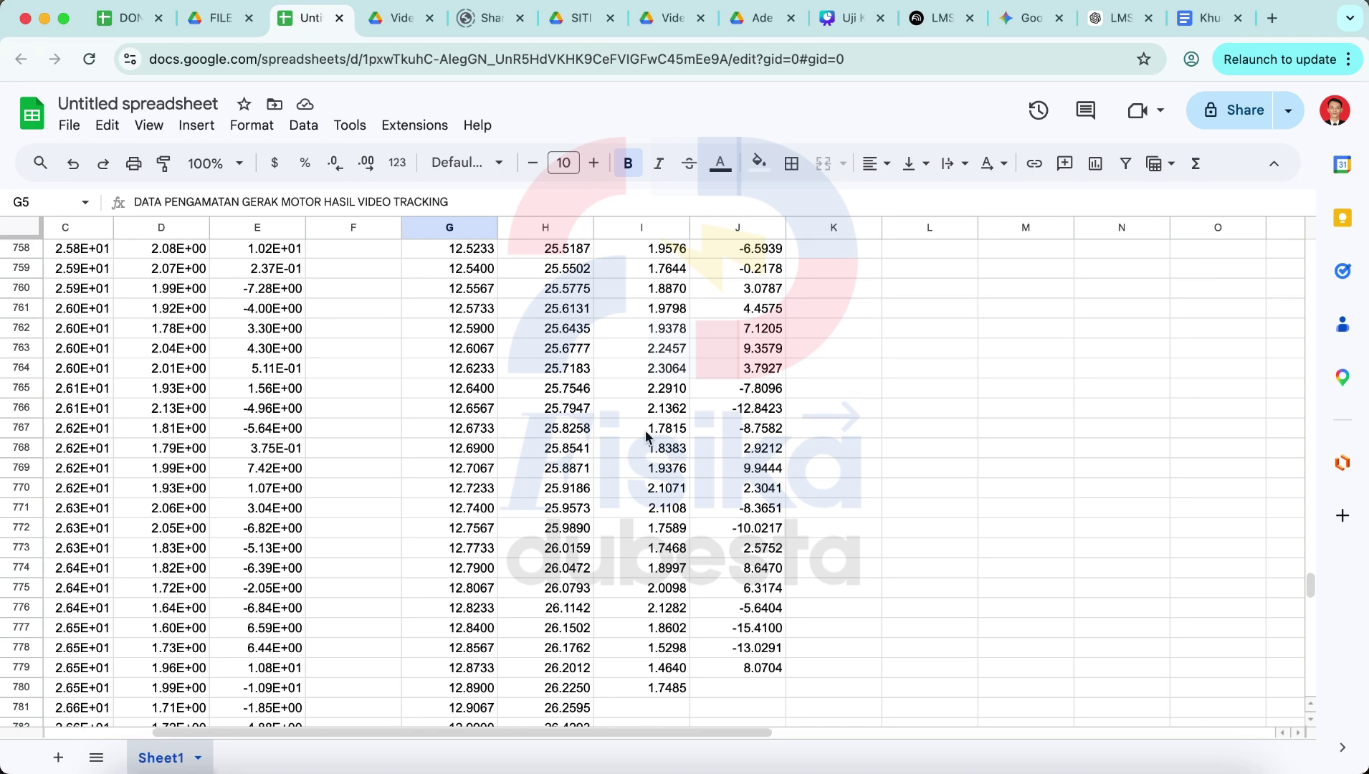
pyautogui.scroll(20, 645, 435)
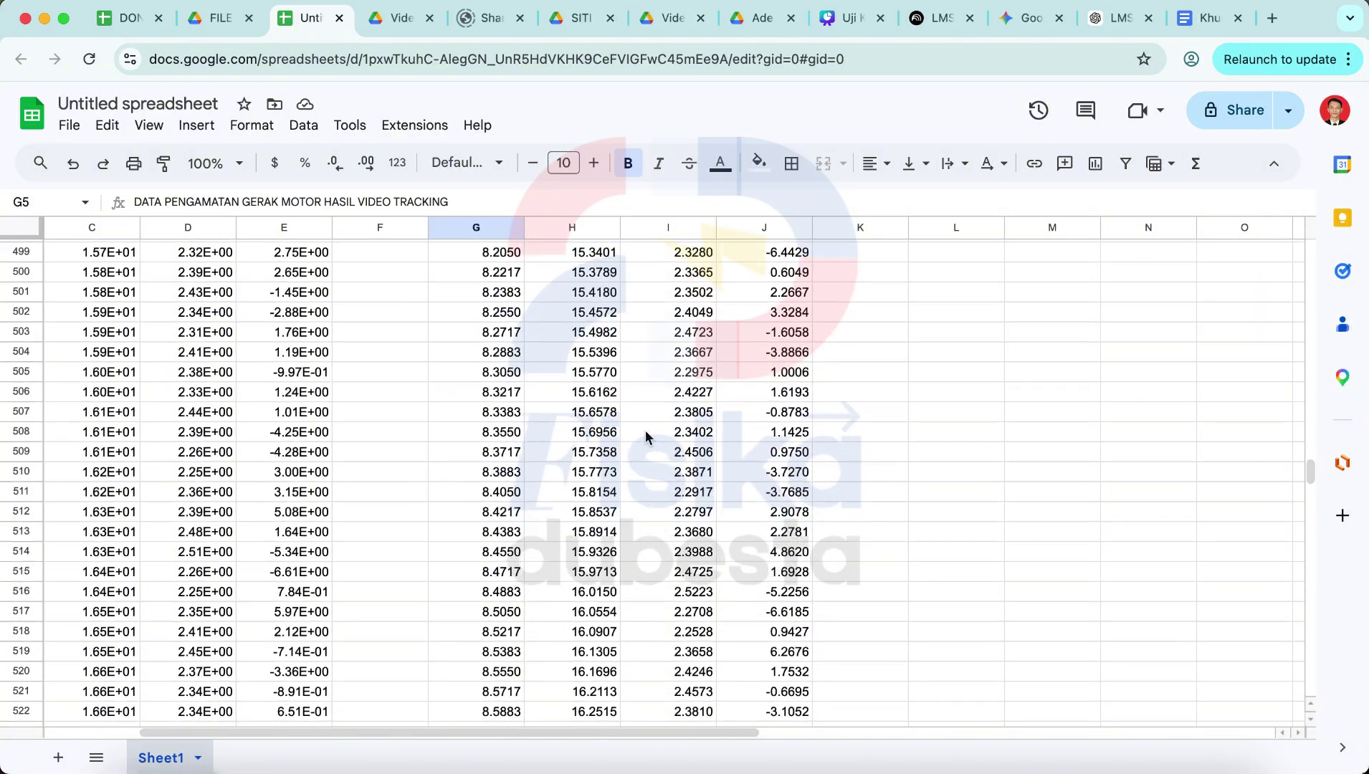
pyautogui.scroll(15, 647, 437)
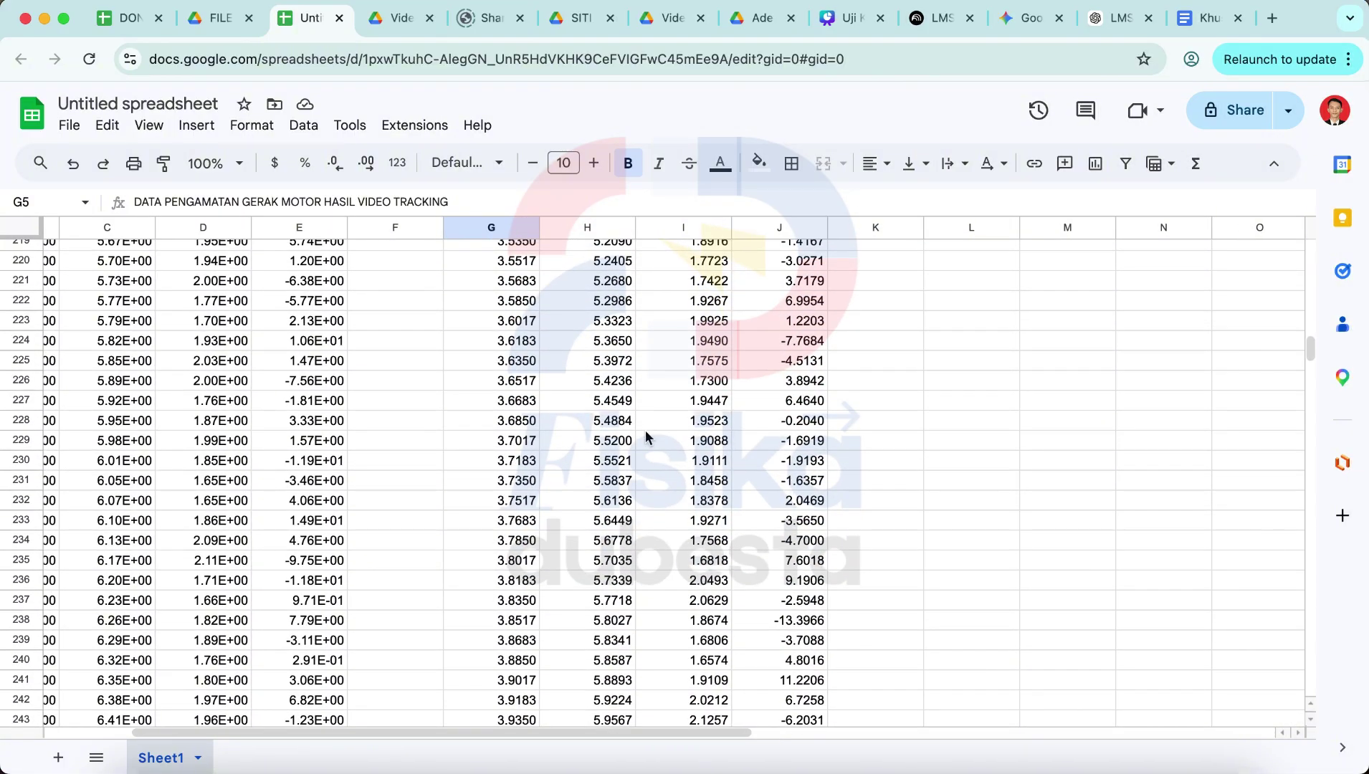
pyautogui.scroll(9, 645, 435)
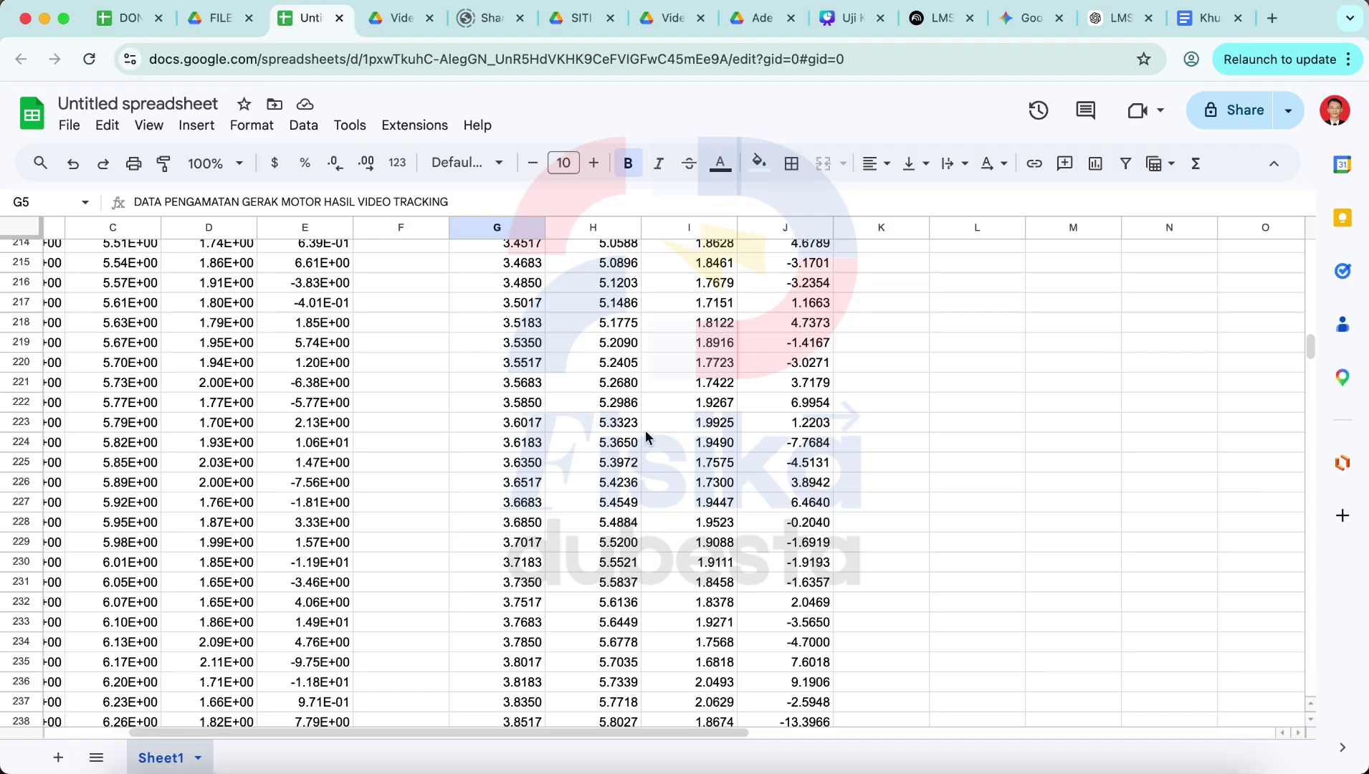
pyautogui.scroll(15, 647, 437)
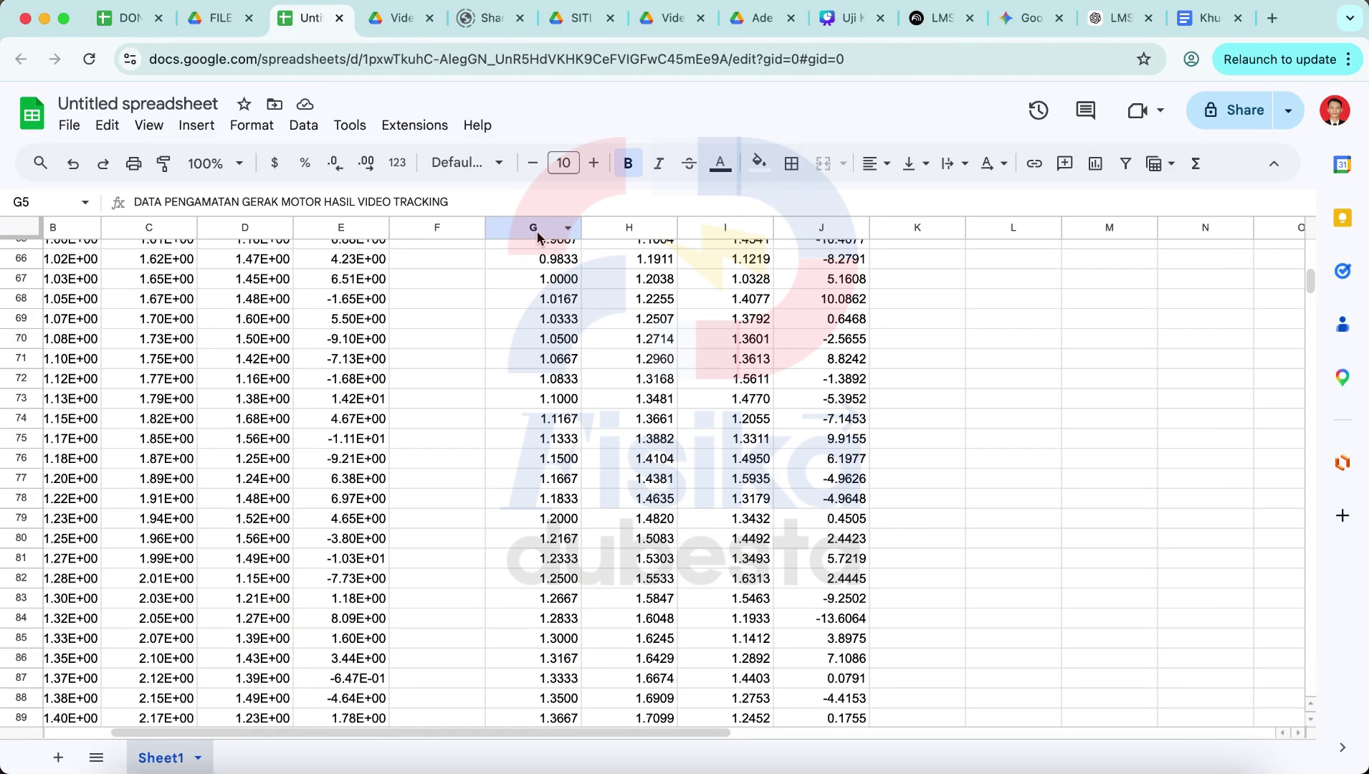
pyautogui.scroll(4, 559, 267)
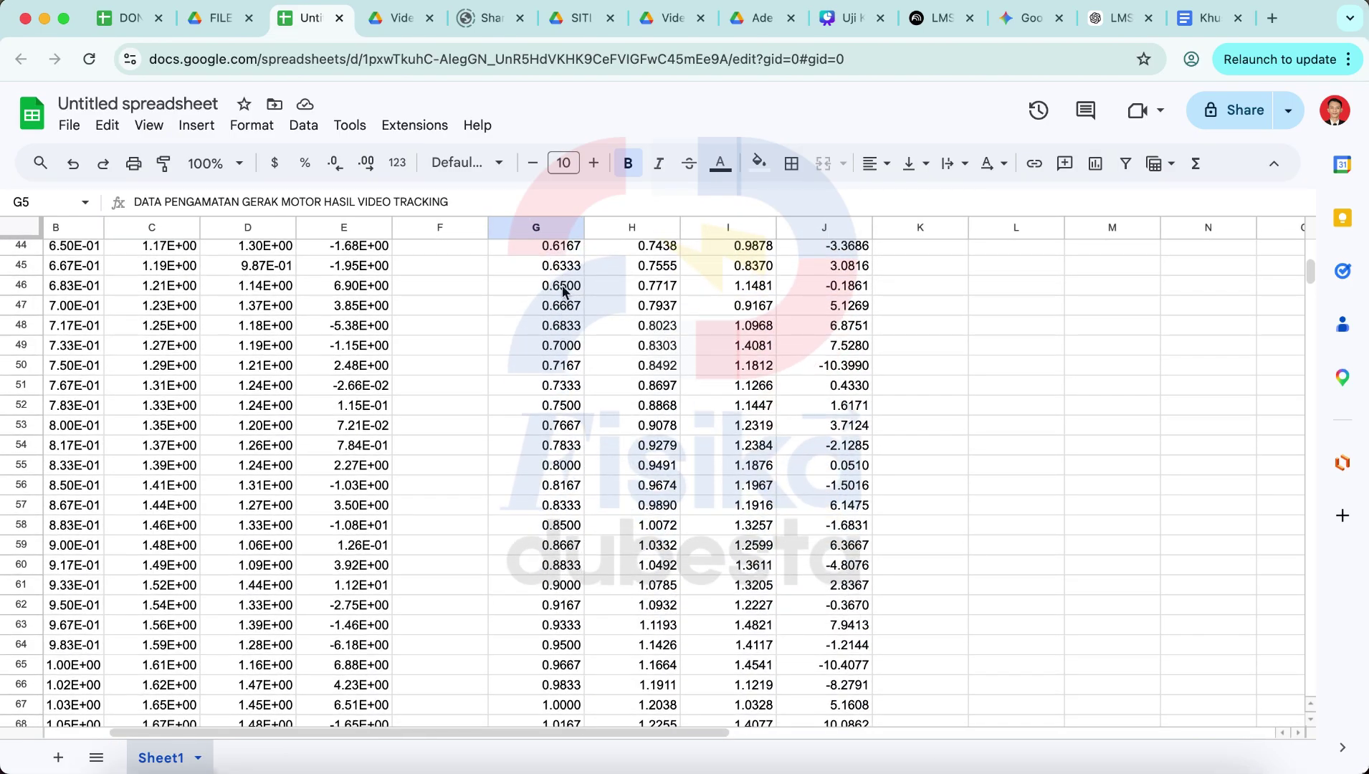
pyautogui.scroll(-2, 578, 399)
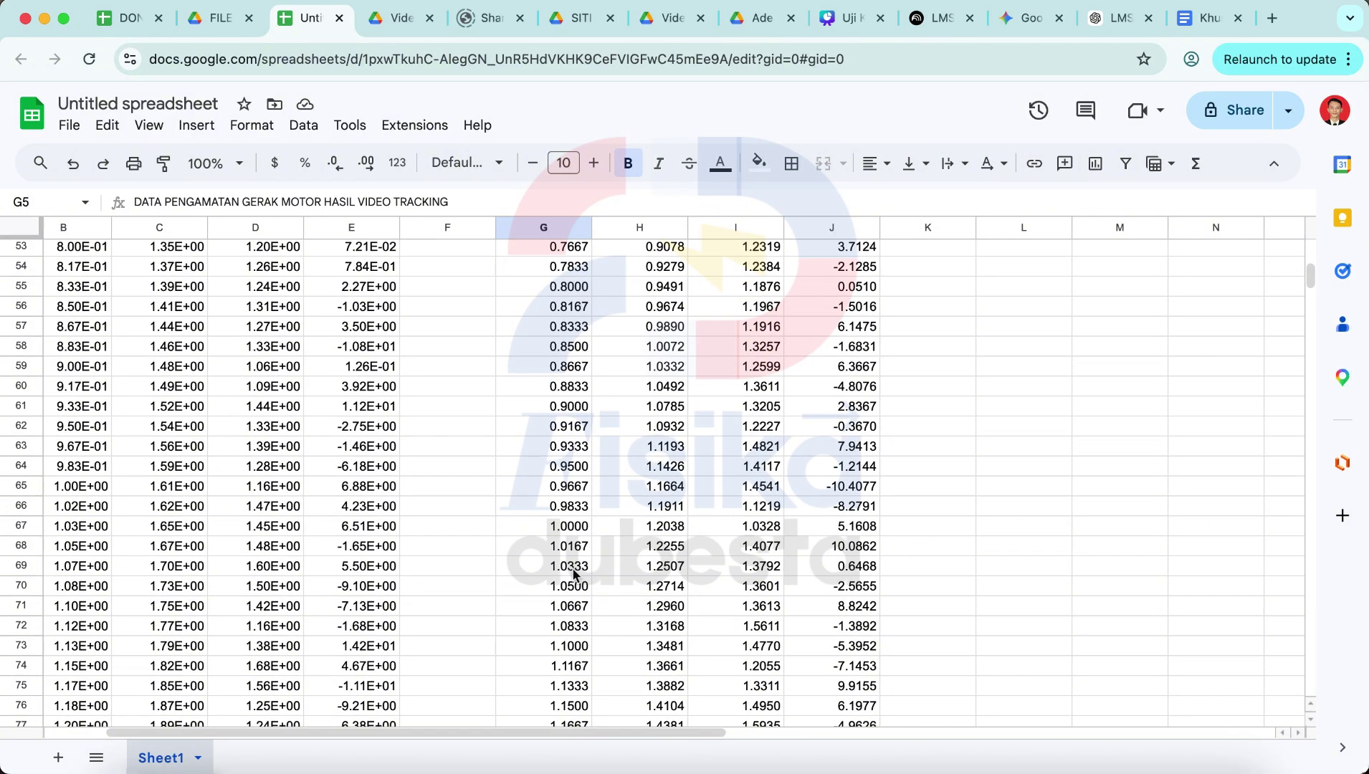
pyautogui.scroll(-3, 574, 575)
pyautogui.scroll(-20, 553, 669)
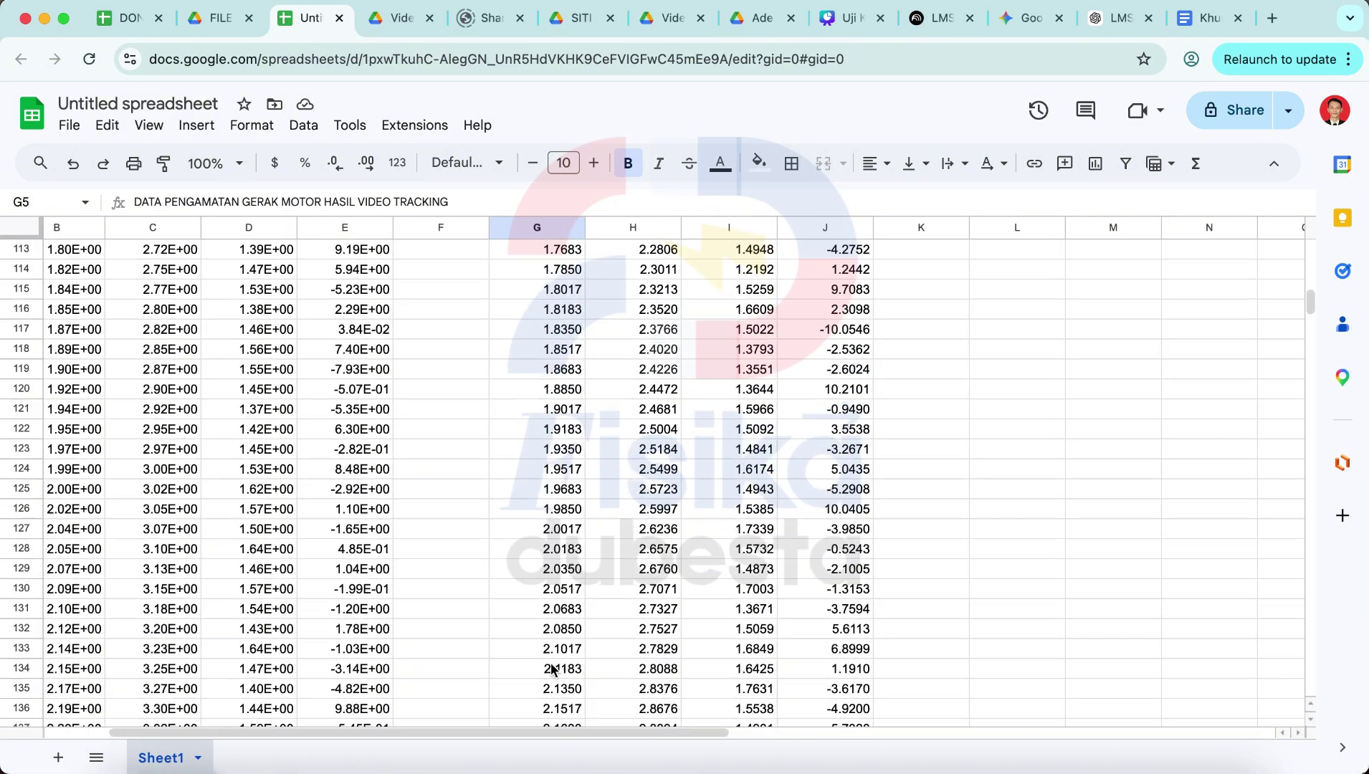
pyautogui.scroll(-20, 553, 665)
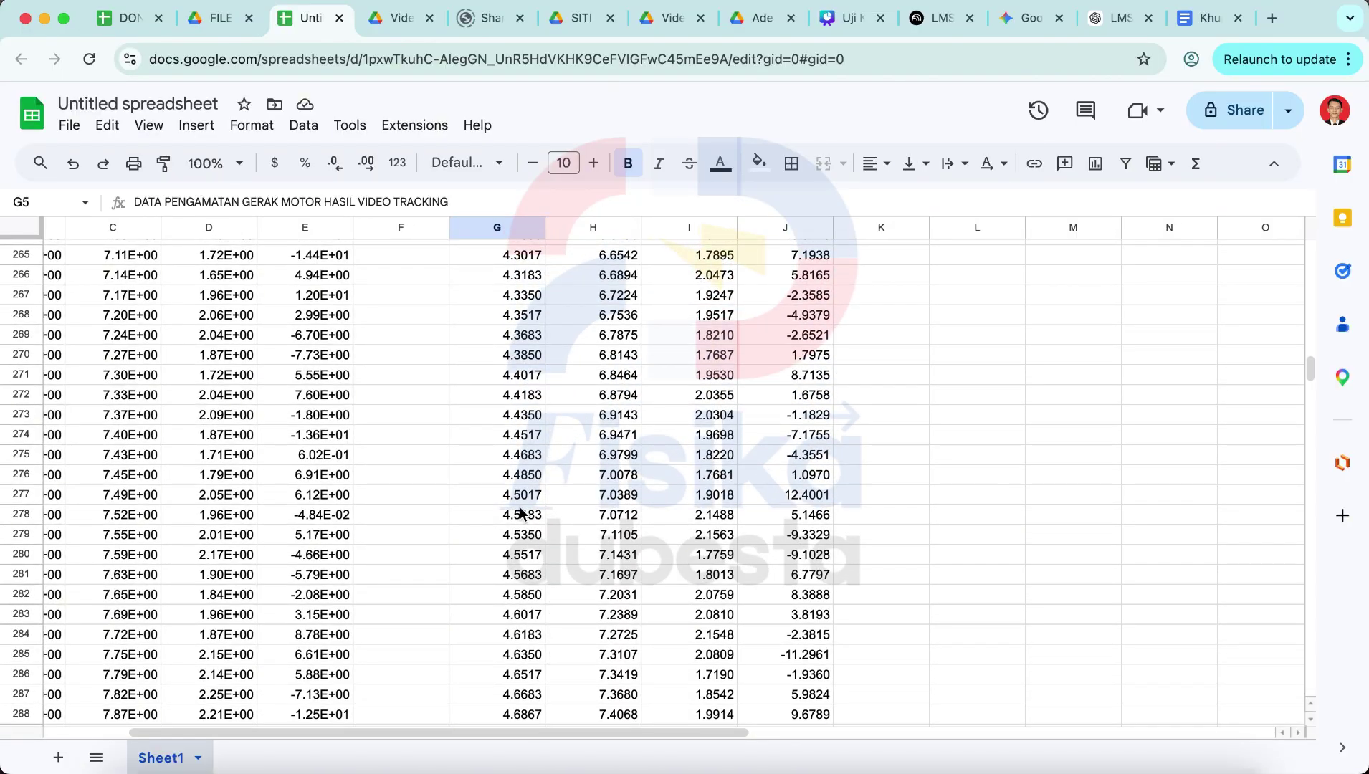
pyautogui.scroll(10, 521, 513)
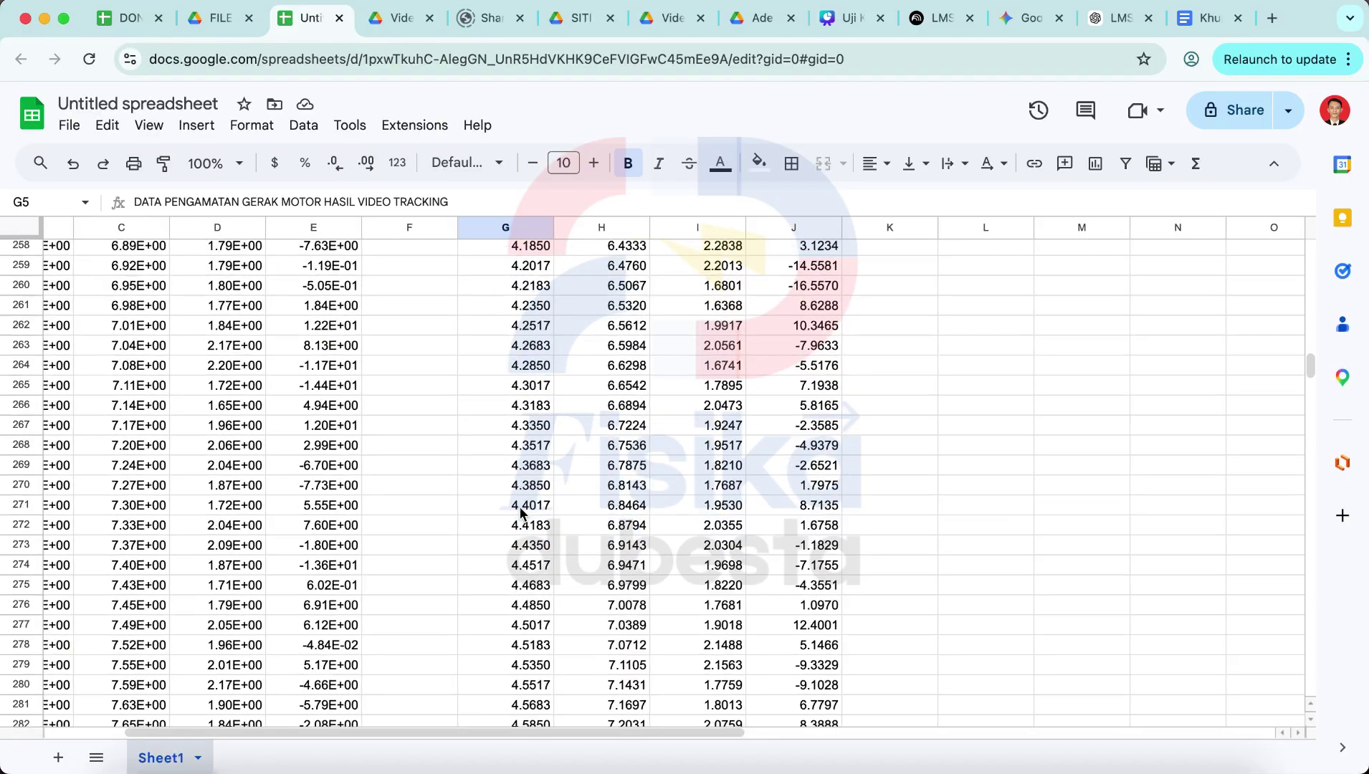
pyautogui.scroll(20, 600, 501)
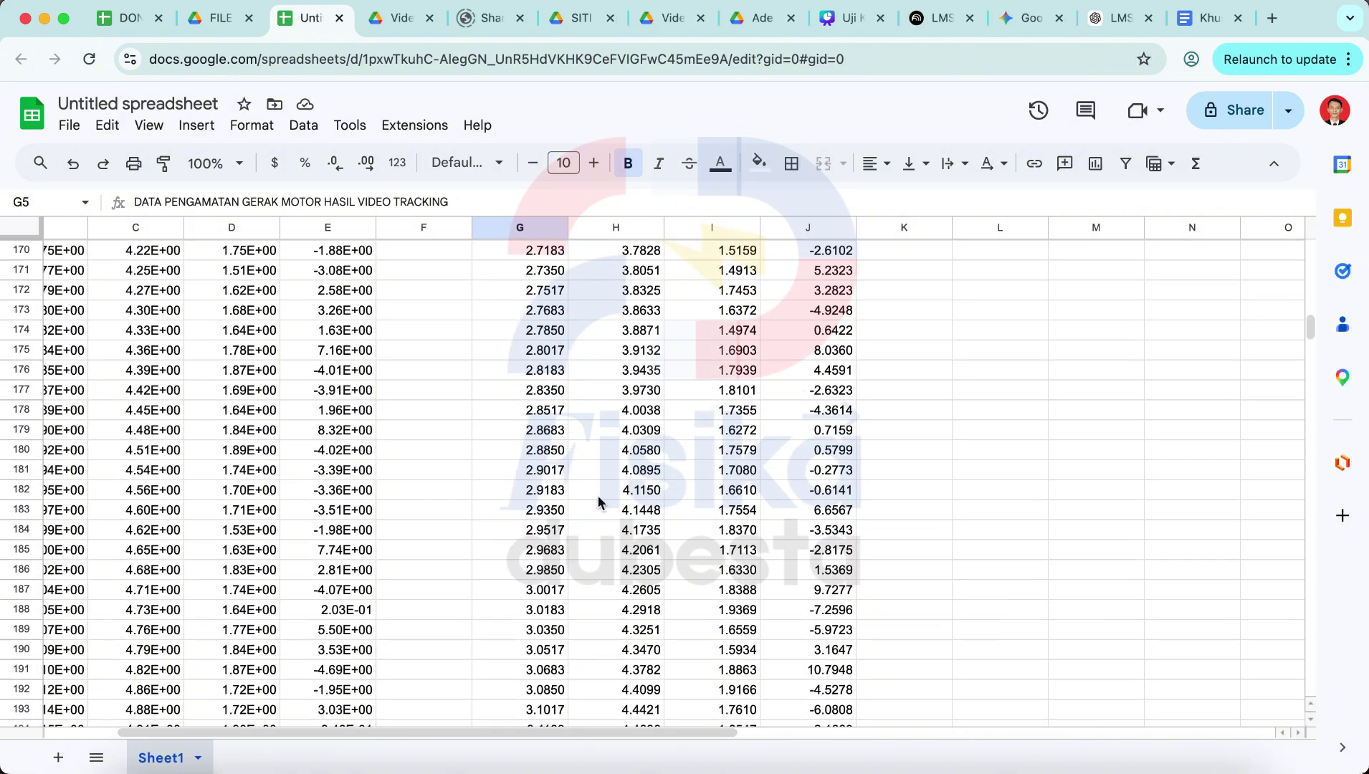
pyautogui.hscroll(3, 732, 492)
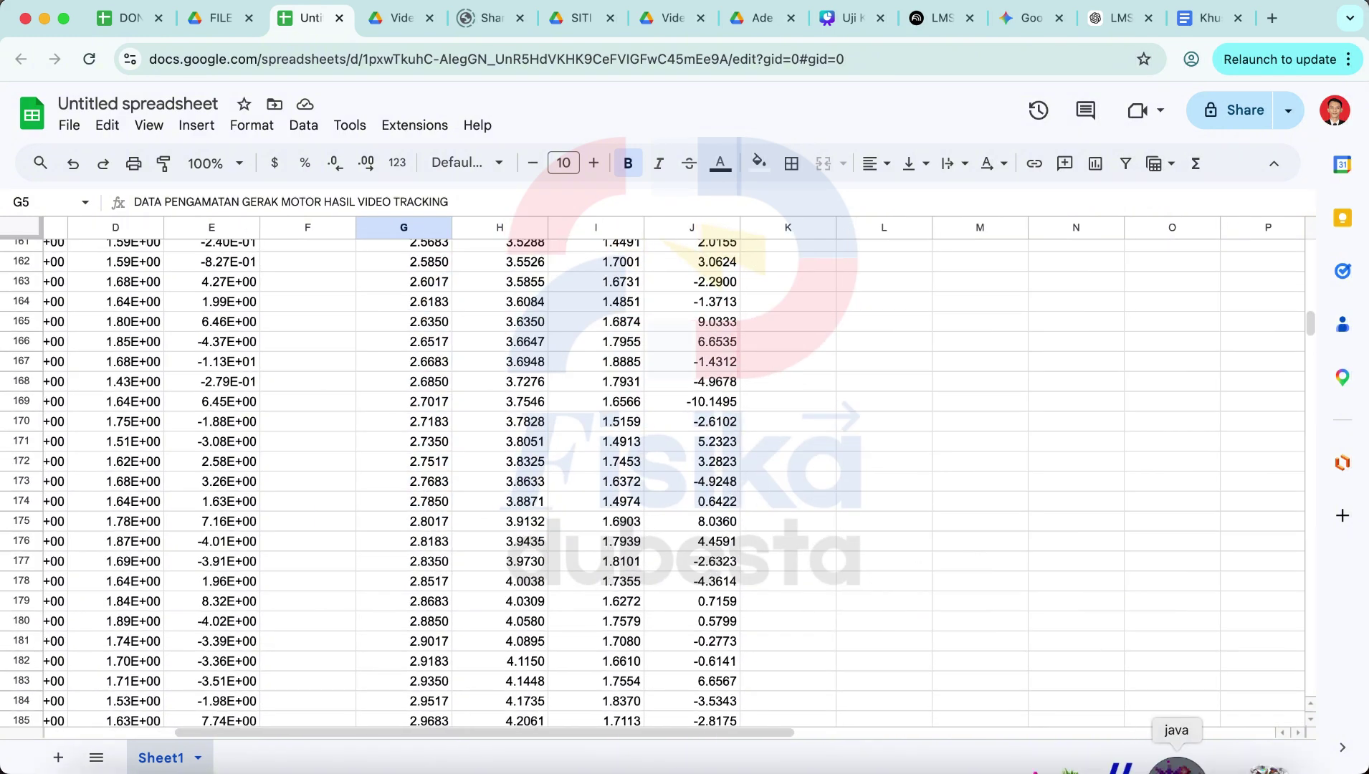
# - Switch to Tracker and reduce the Gerak Motor plots to one, showing position x against time
pyautogui.click(1177, 764)
pyautogui.scroll(3, 1222, 309)
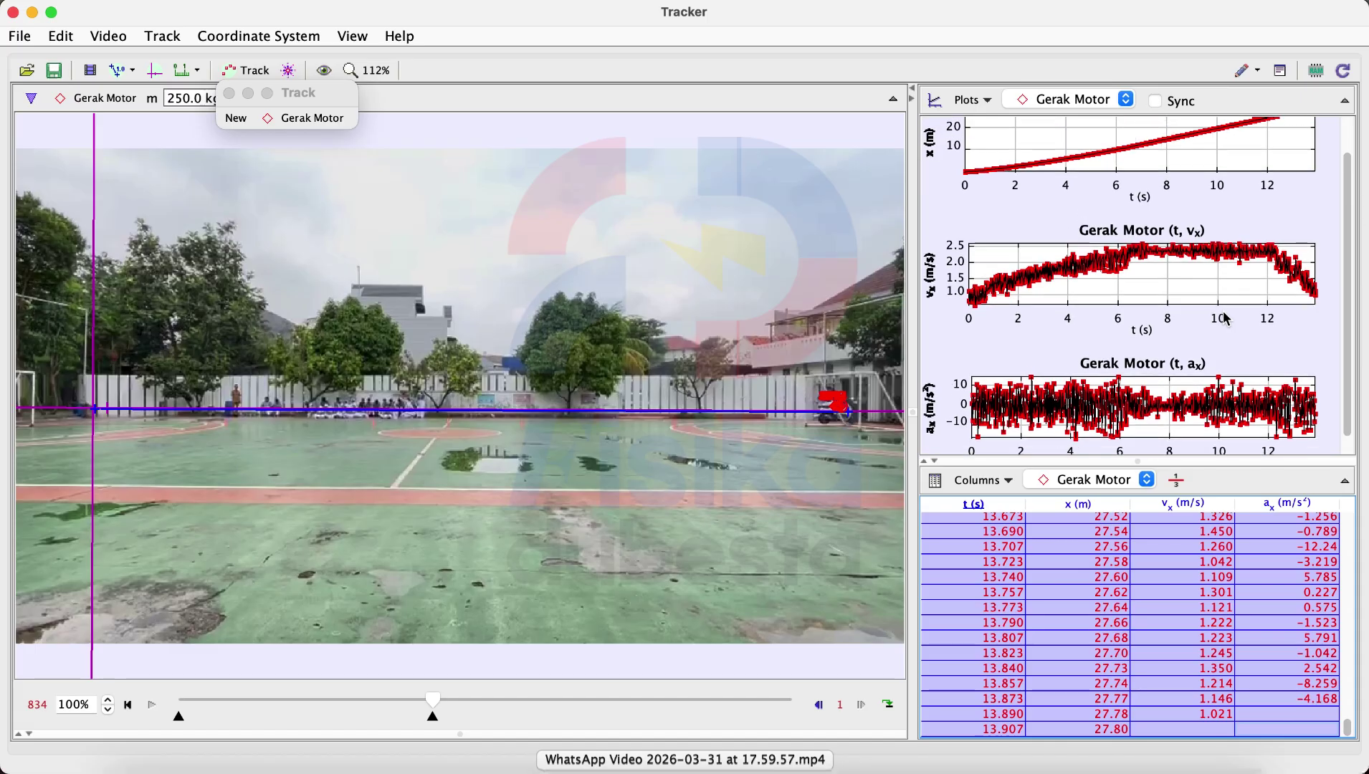
pyautogui.click(1329, 214)
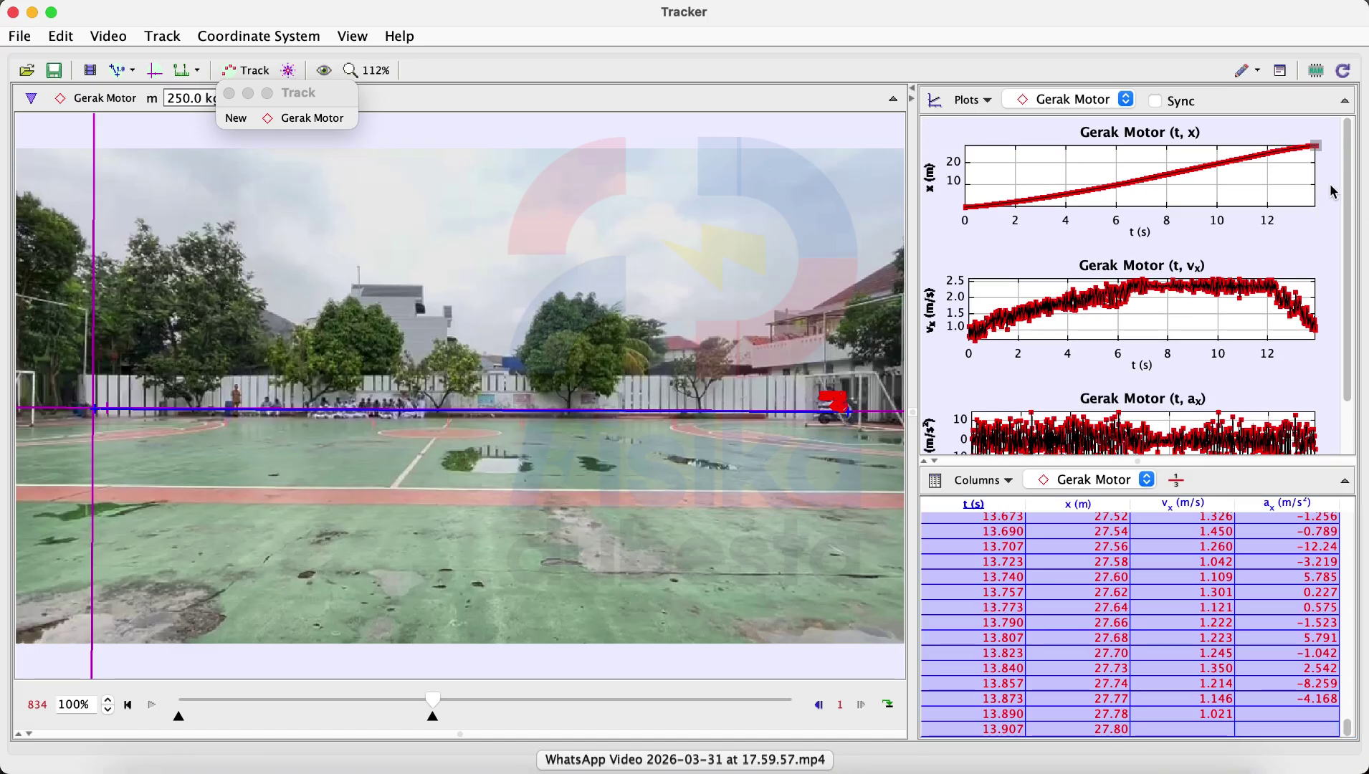
pyautogui.click(979, 100)
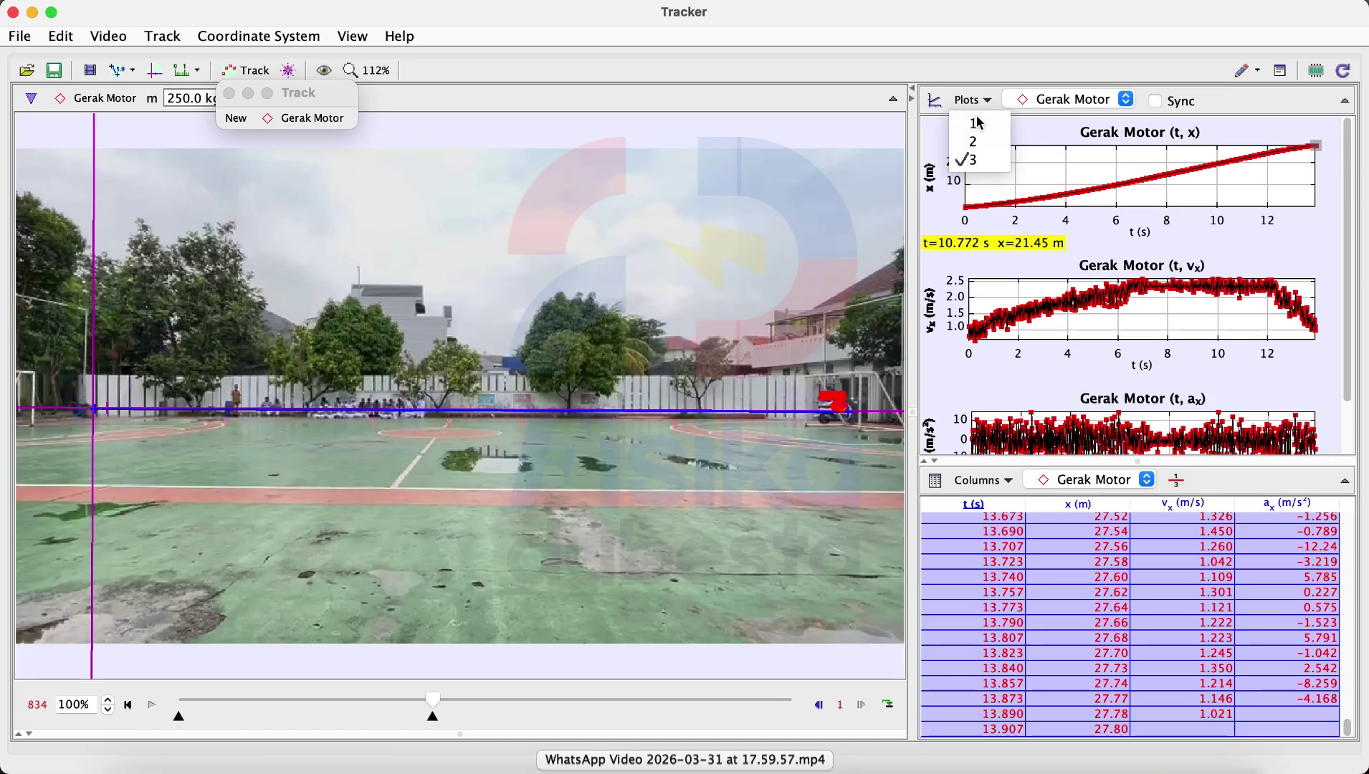
pyautogui.click(974, 124)
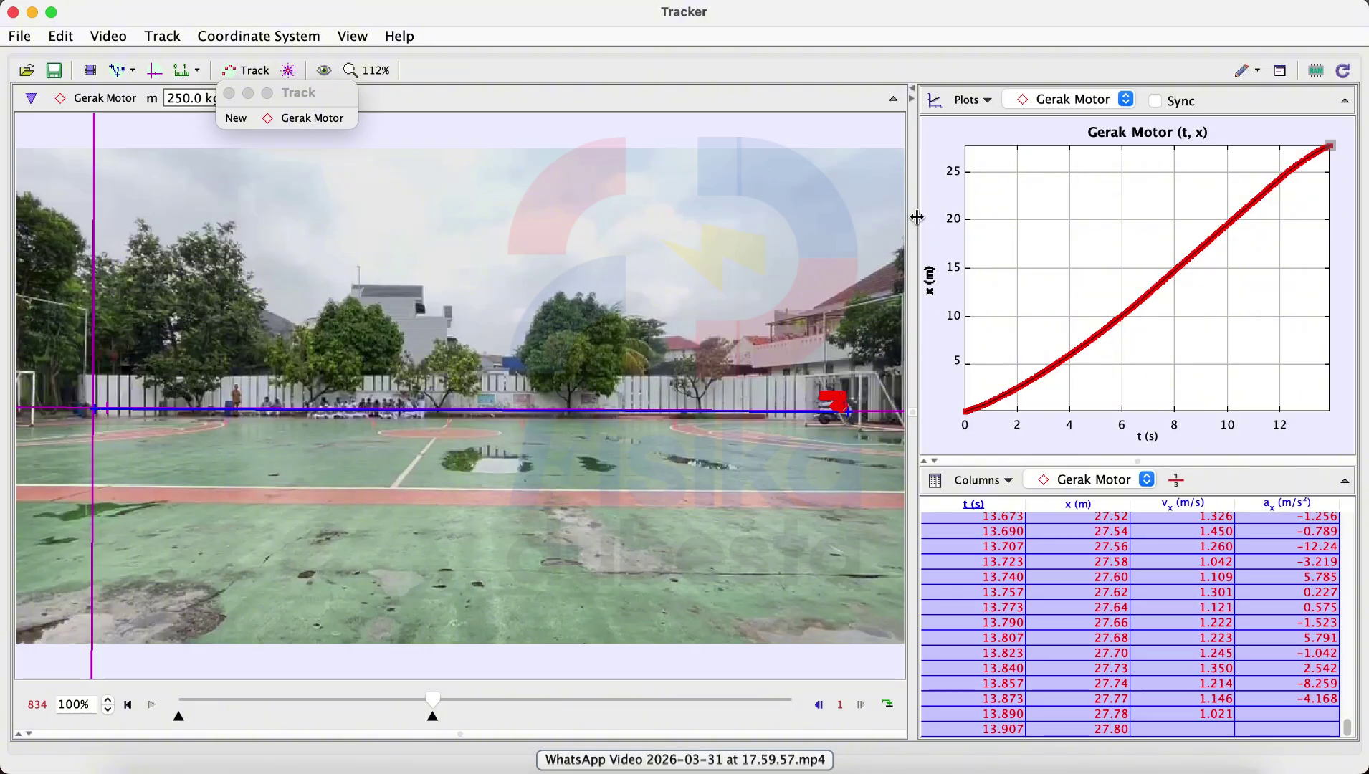
# - Widen the plot pane into the video area and capture a screenshot of the Gerak Motor (t, x) graph
pyautogui.moveTo(916, 217); pyautogui.dragTo(614, 218)
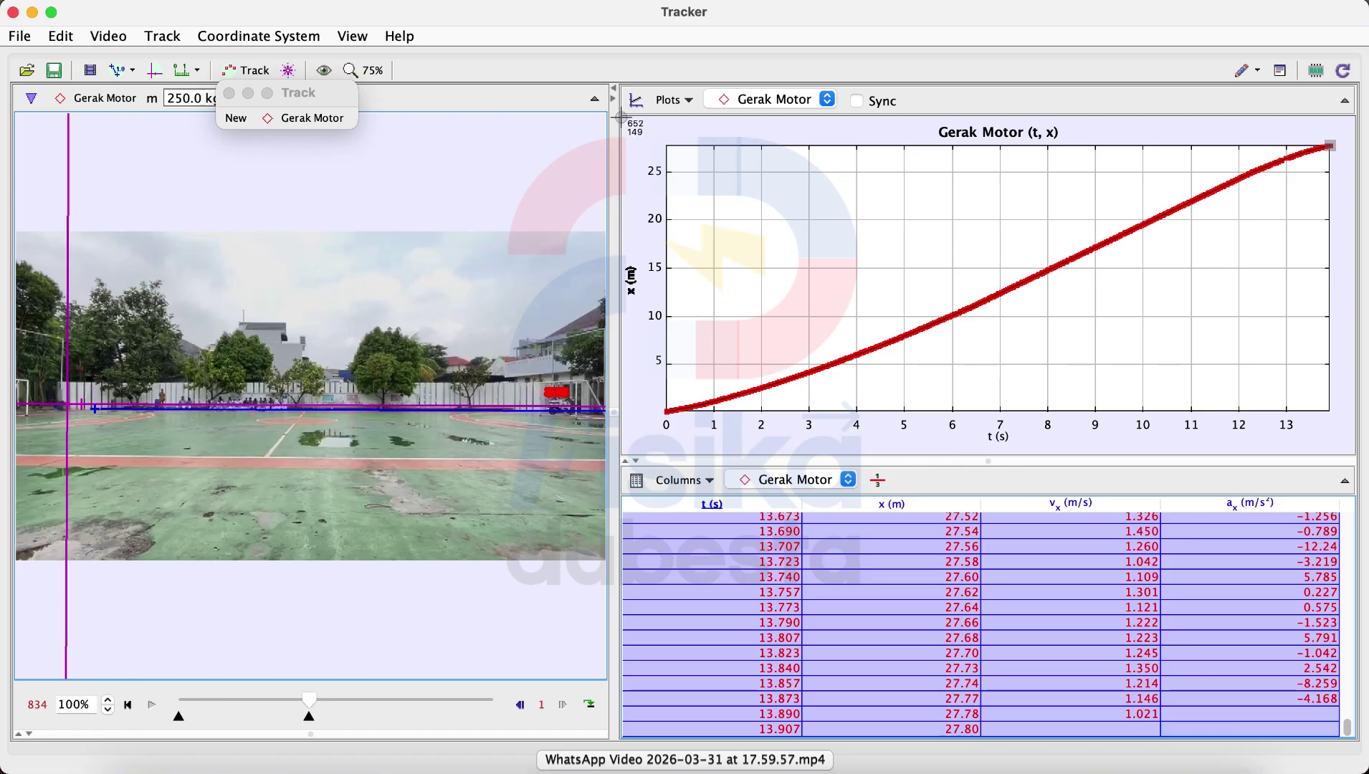
pyautogui.moveTo(620, 116); pyautogui.dragTo(1347, 460)
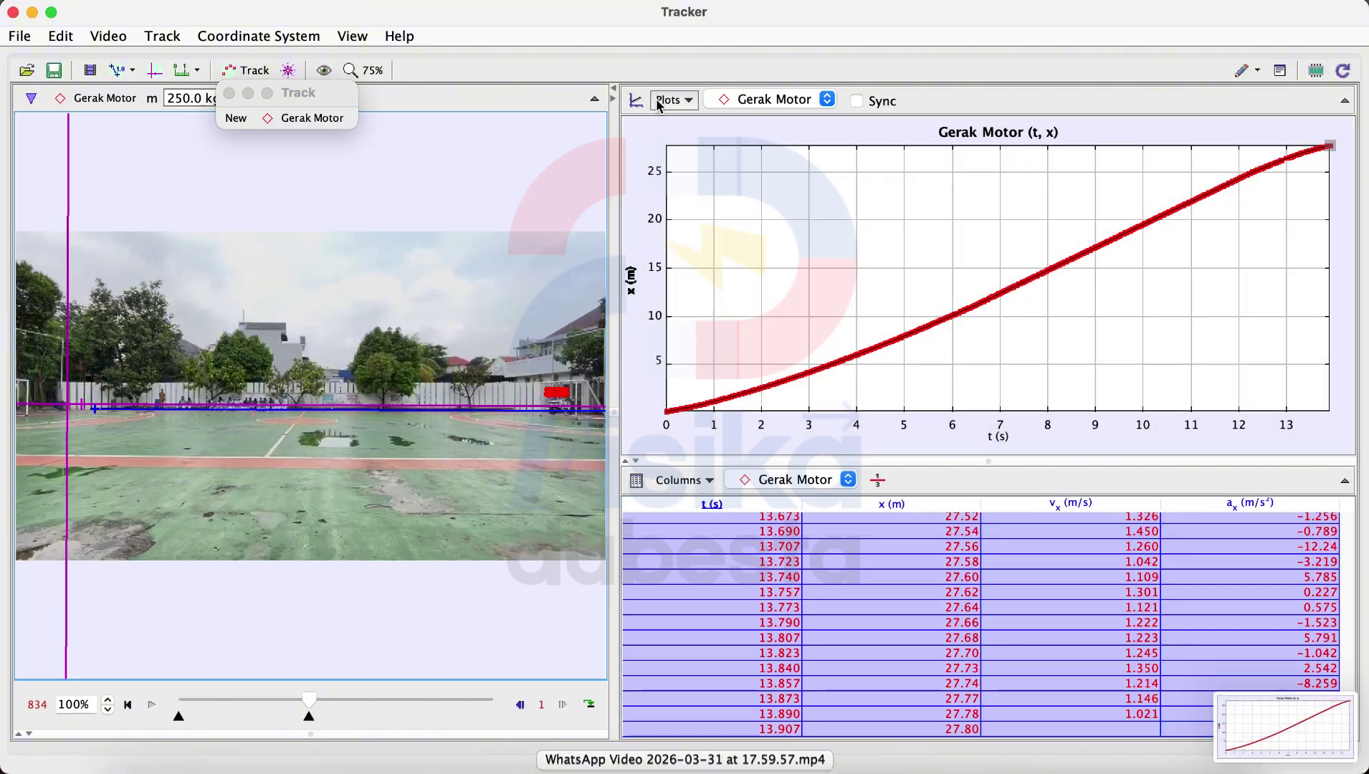
# - Change the plot's vertical-axis variable to vx: velocity x-component
pyautogui.click(633, 291)
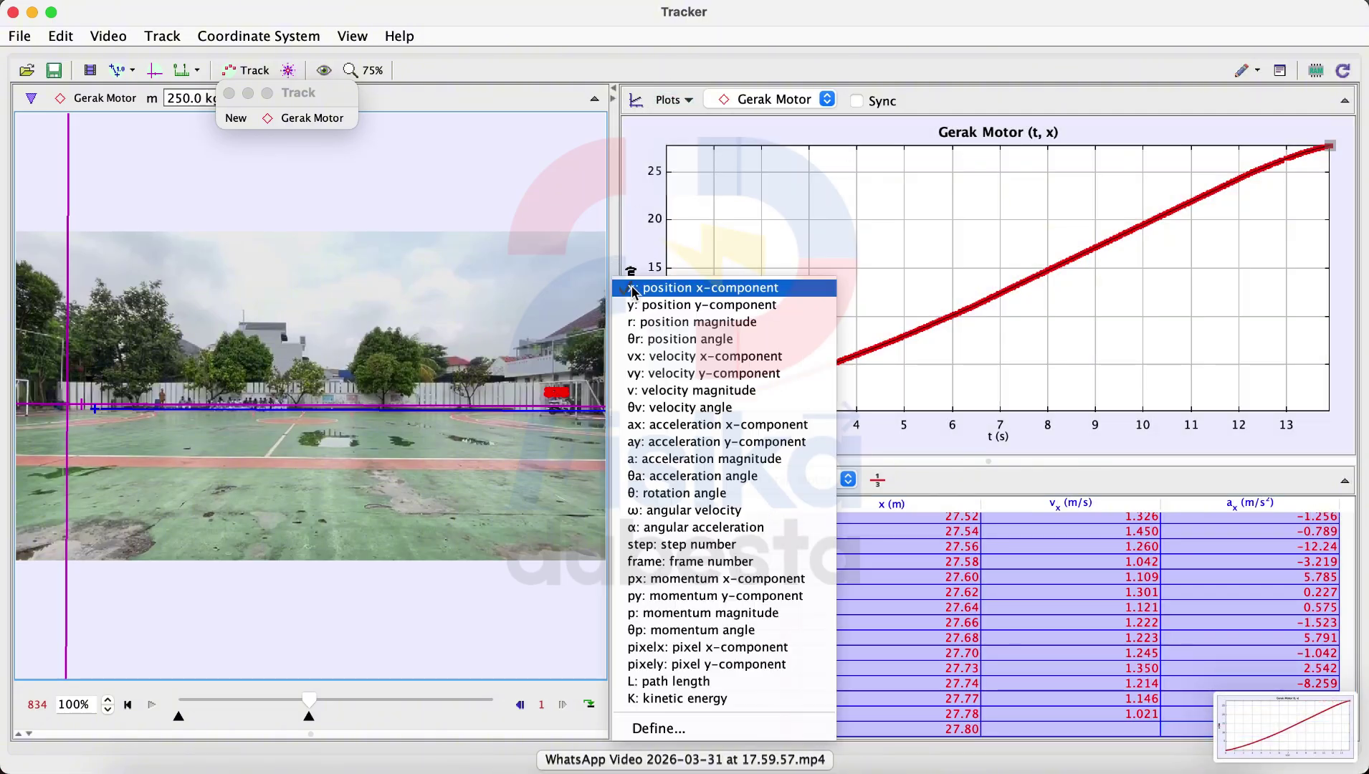
pyautogui.click(634, 356)
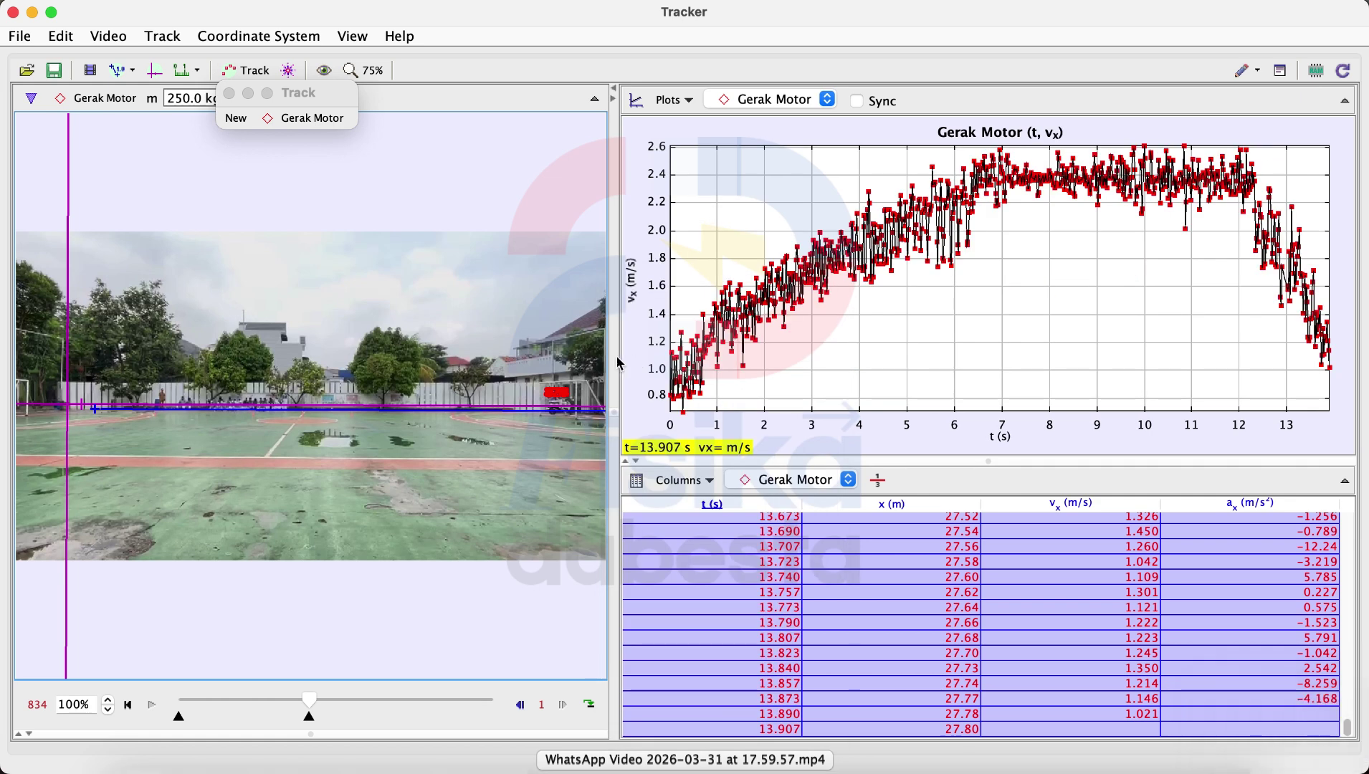
# - Capture a screenshot of the Gerak Motor (t, vx) graph area
pyautogui.press('super+shift+4')
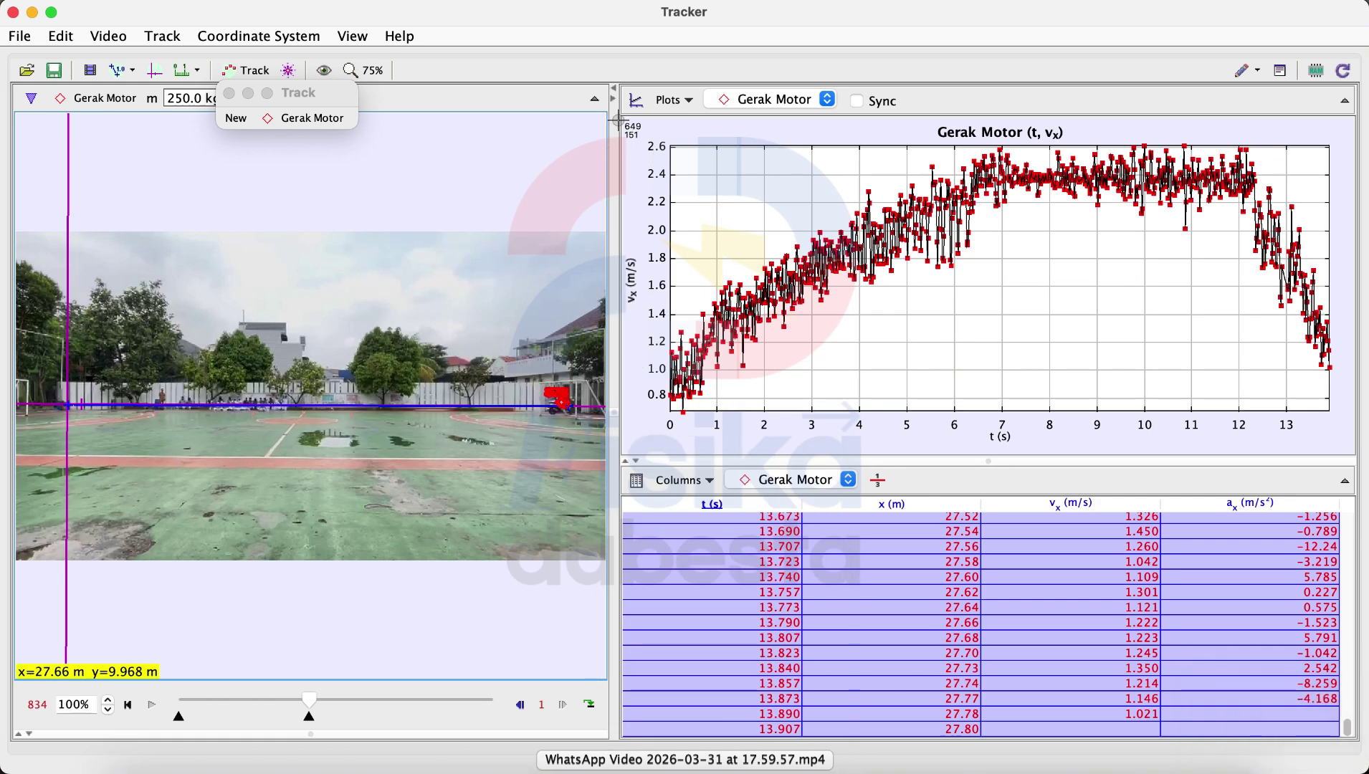
pyautogui.moveTo(623, 114); pyautogui.dragTo(1355, 461)
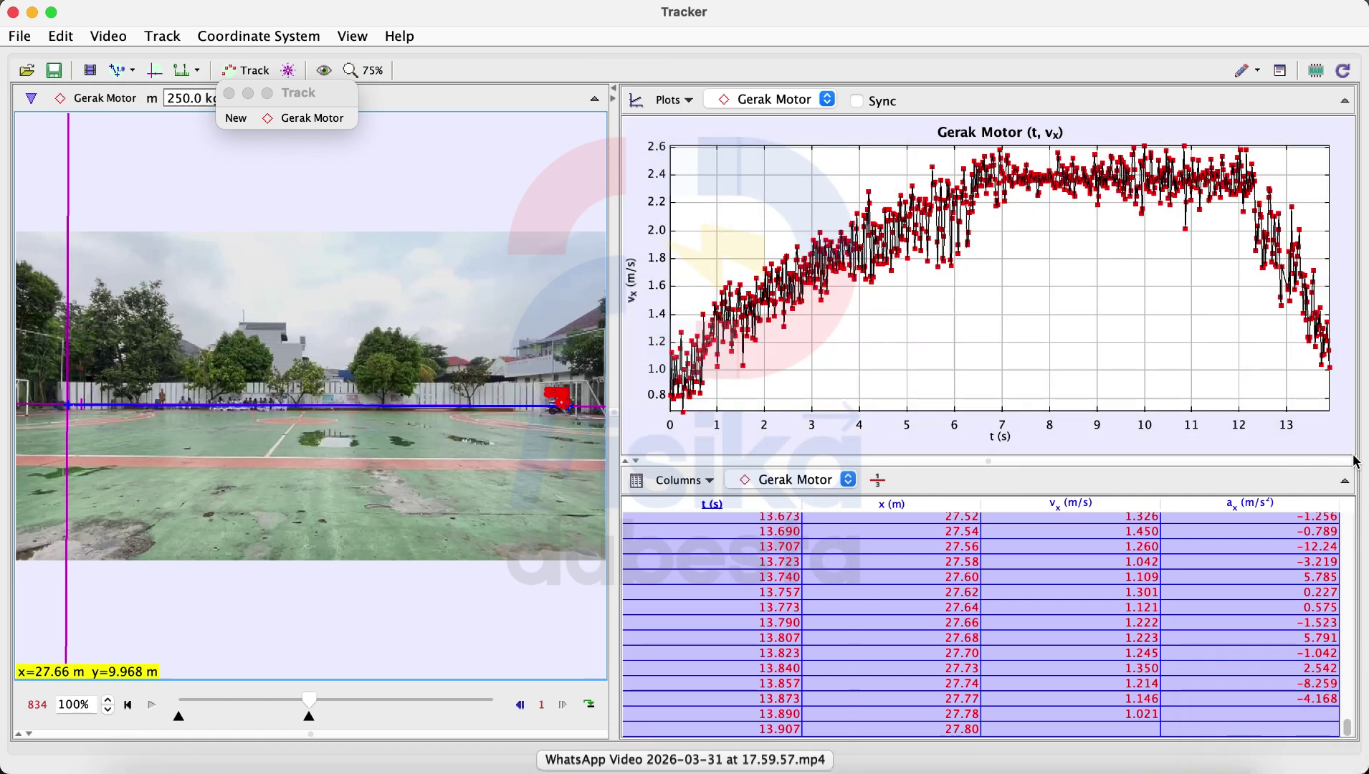
pyautogui.click(632, 278)
pyautogui.click(633, 280)
pyautogui.click(634, 280)
pyautogui.click(634, 281)
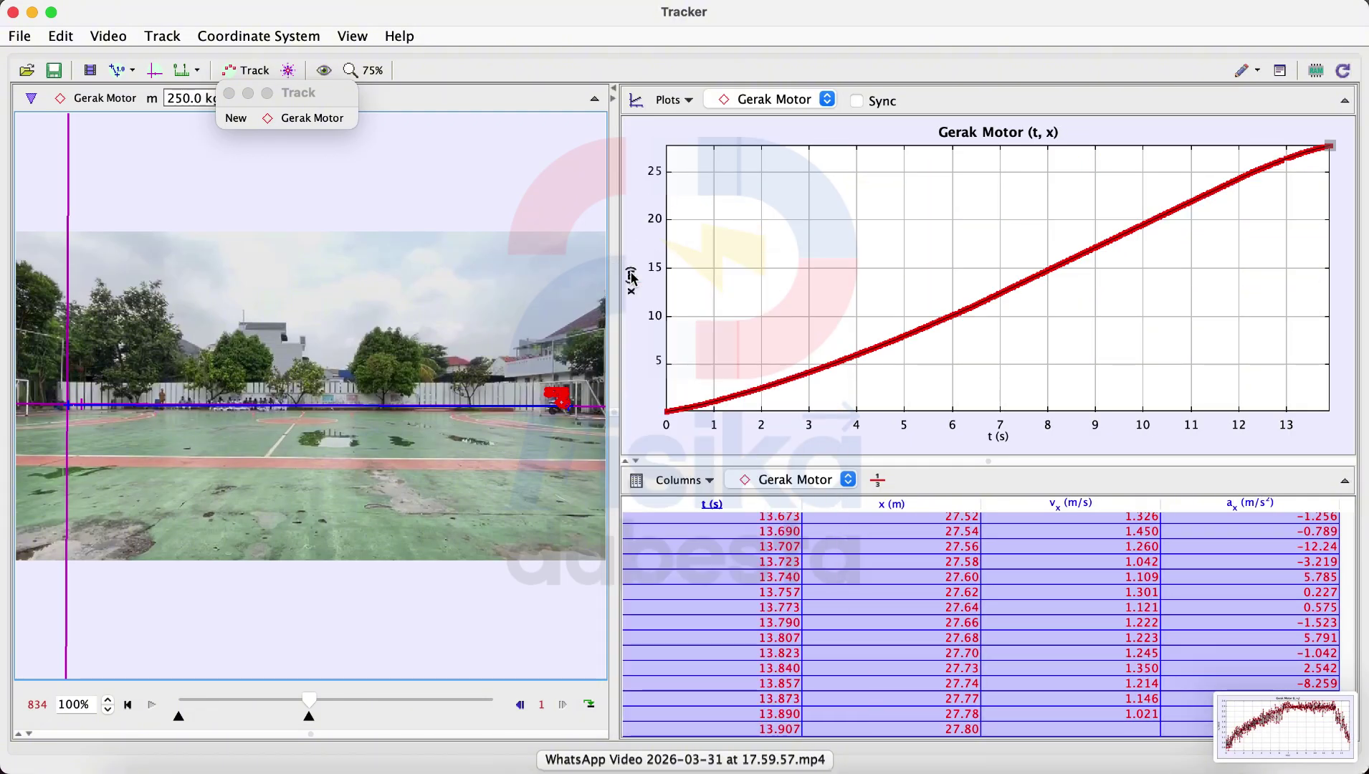
pyautogui.click(634, 294)
pyautogui.click(633, 294)
pyautogui.click(634, 294)
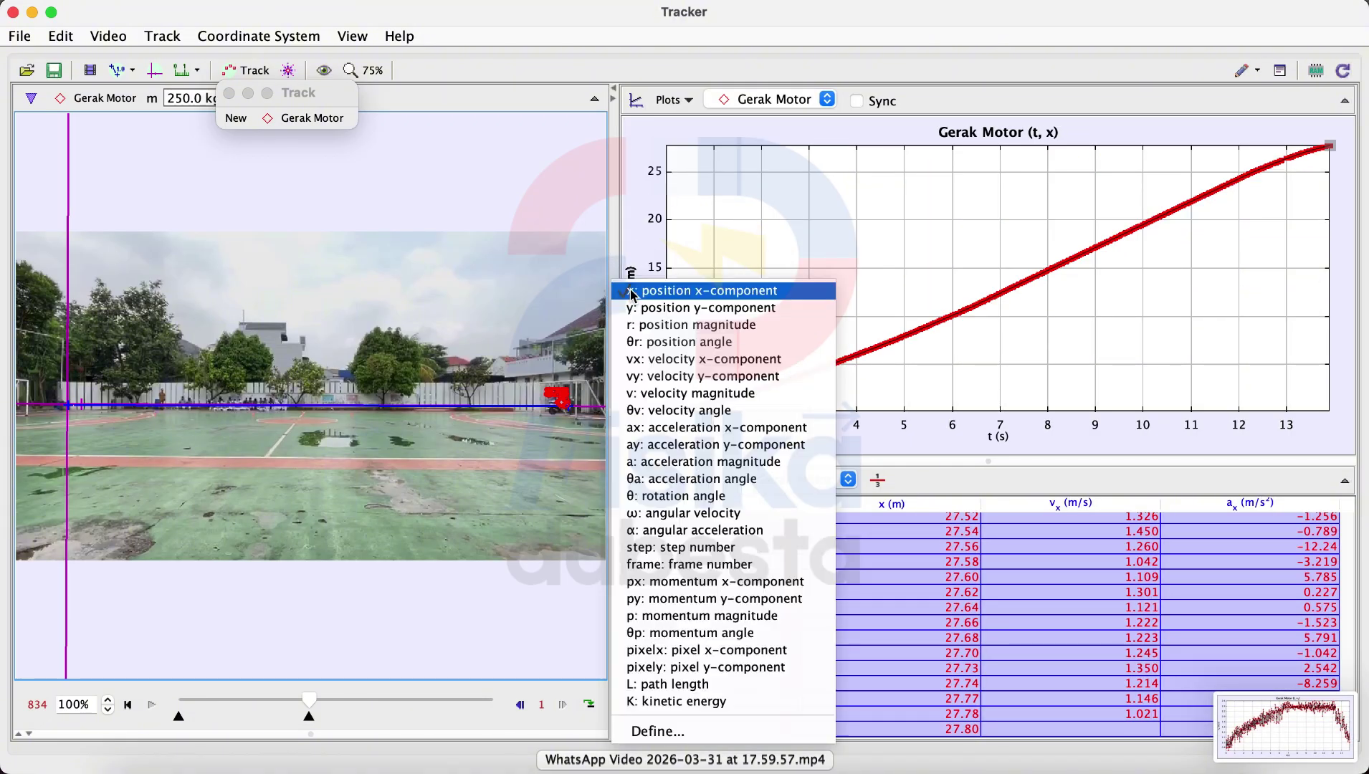
pyautogui.click(634, 294)
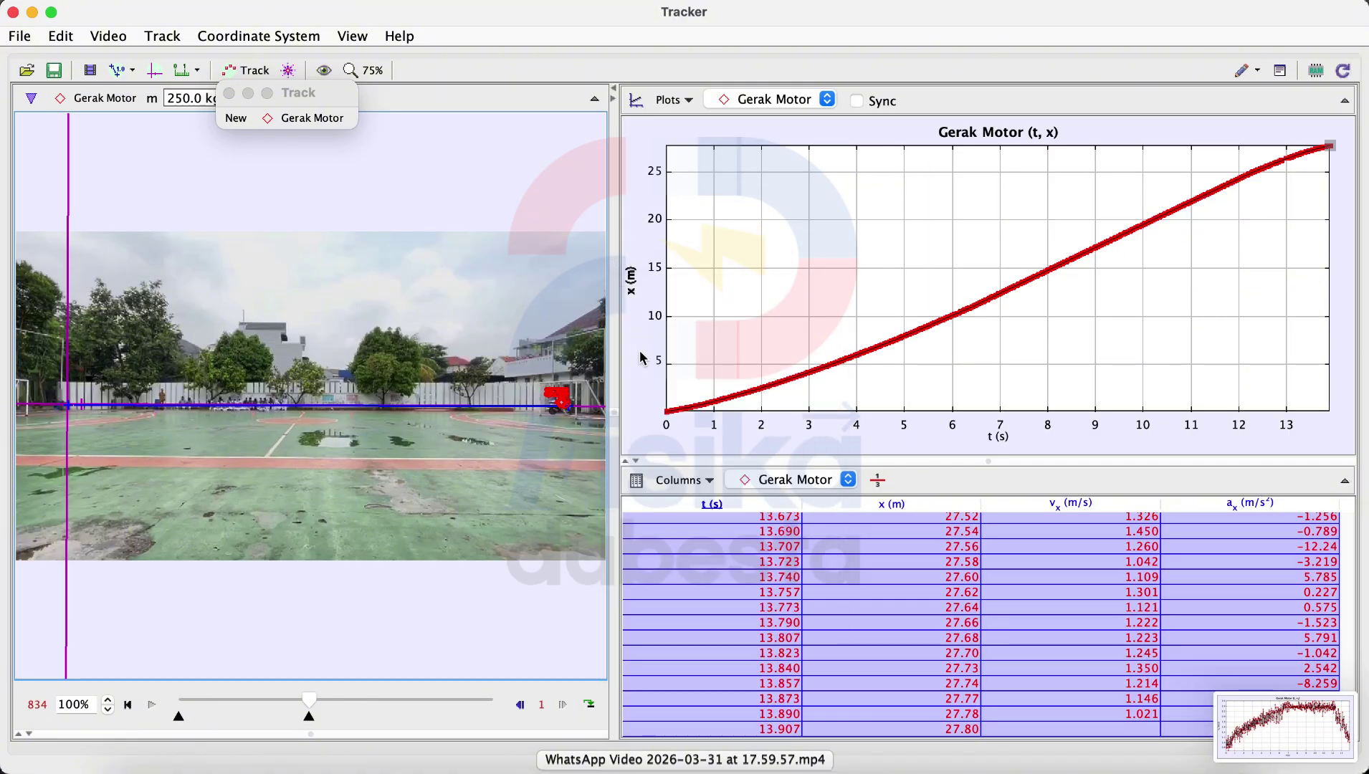
pyautogui.click(634, 281)
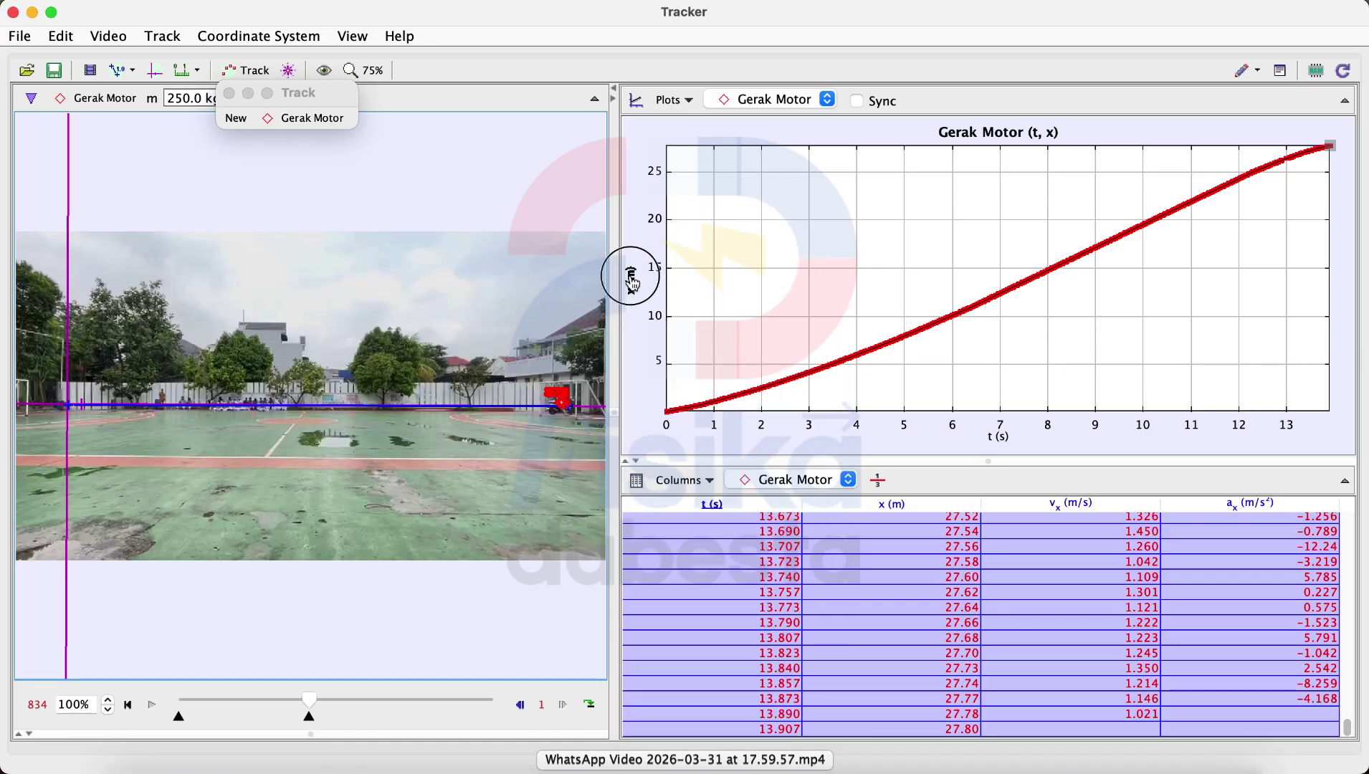
pyautogui.click(634, 282)
pyautogui.click(634, 286)
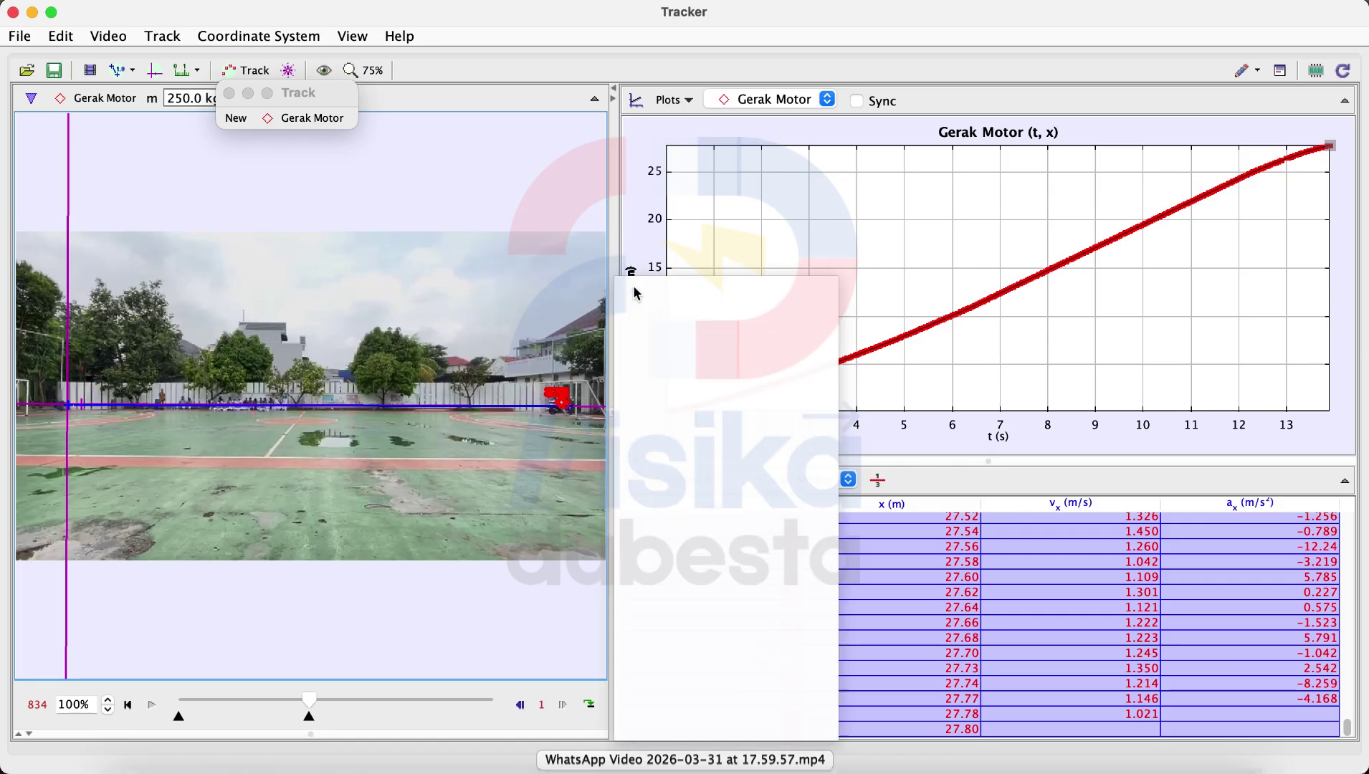
pyautogui.click(634, 286)
pyautogui.click(634, 287)
pyautogui.click(634, 287)
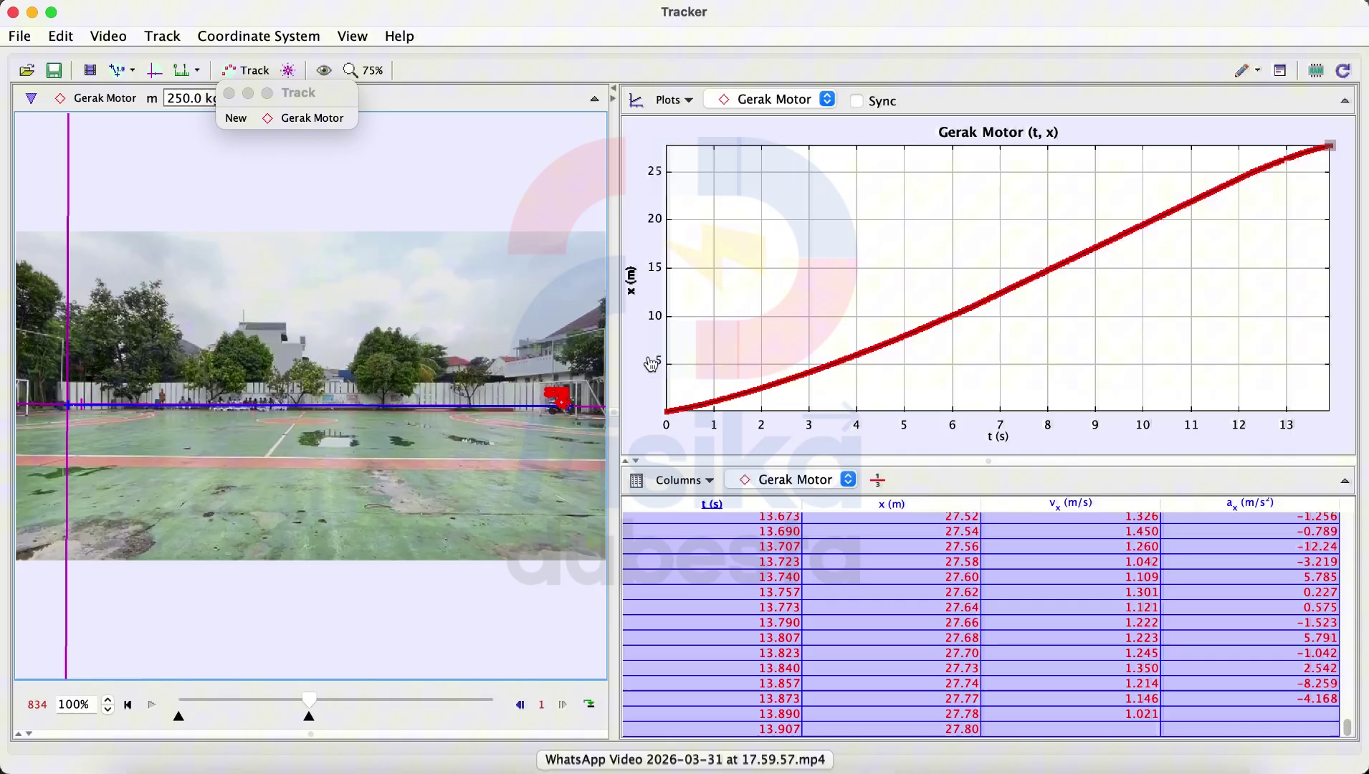
pyautogui.click(634, 293)
pyautogui.click(634, 294)
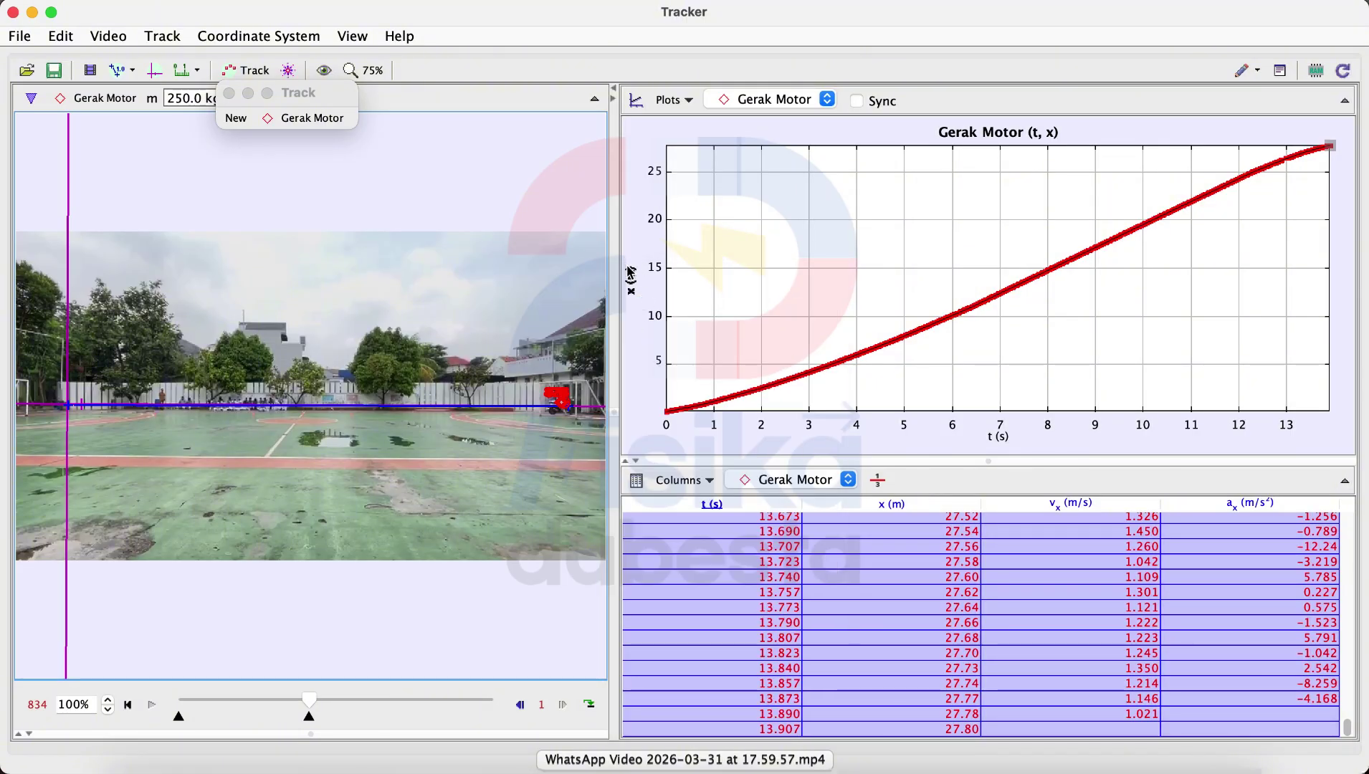
pyautogui.click(634, 284)
pyautogui.click(633, 283)
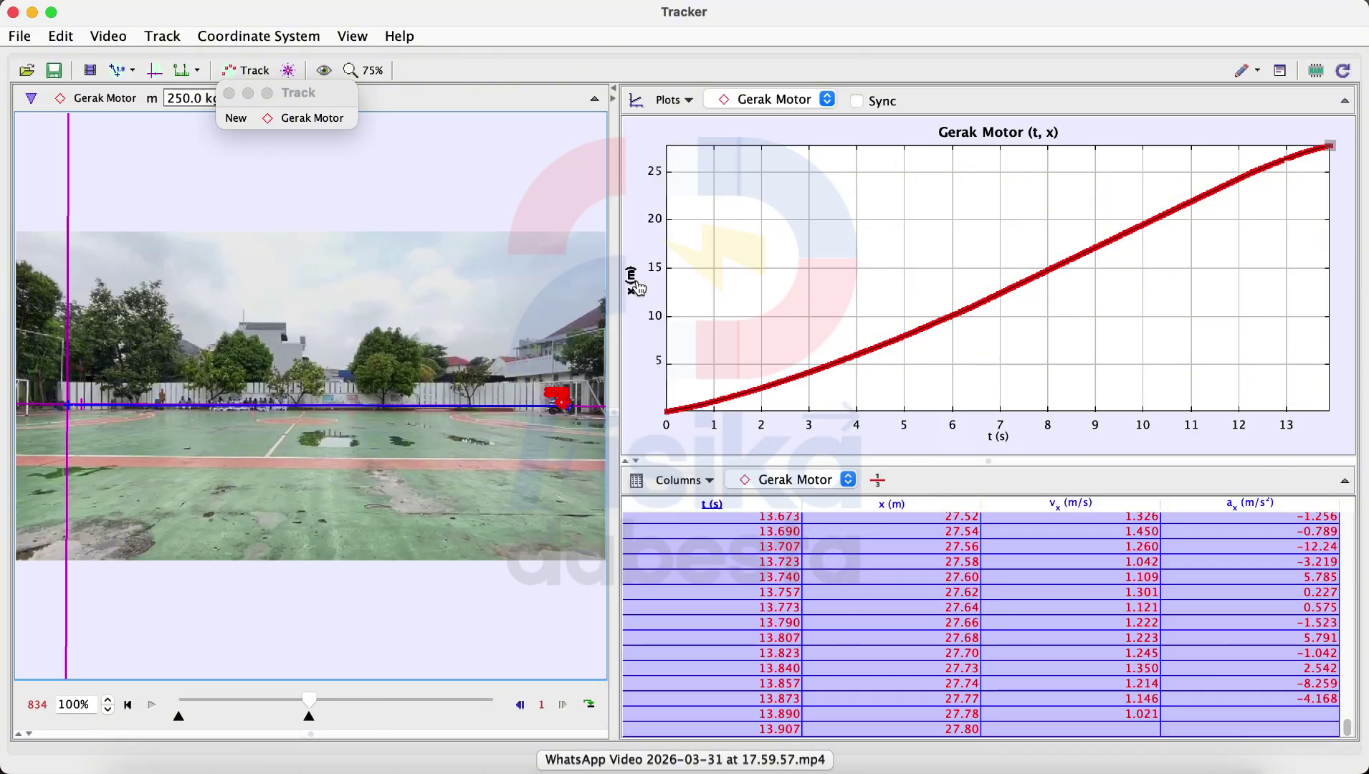
# - Show three Gerak Motor plots to view the vx and ax graphs, and reduce the display back to one plot
pyautogui.click(671, 113)
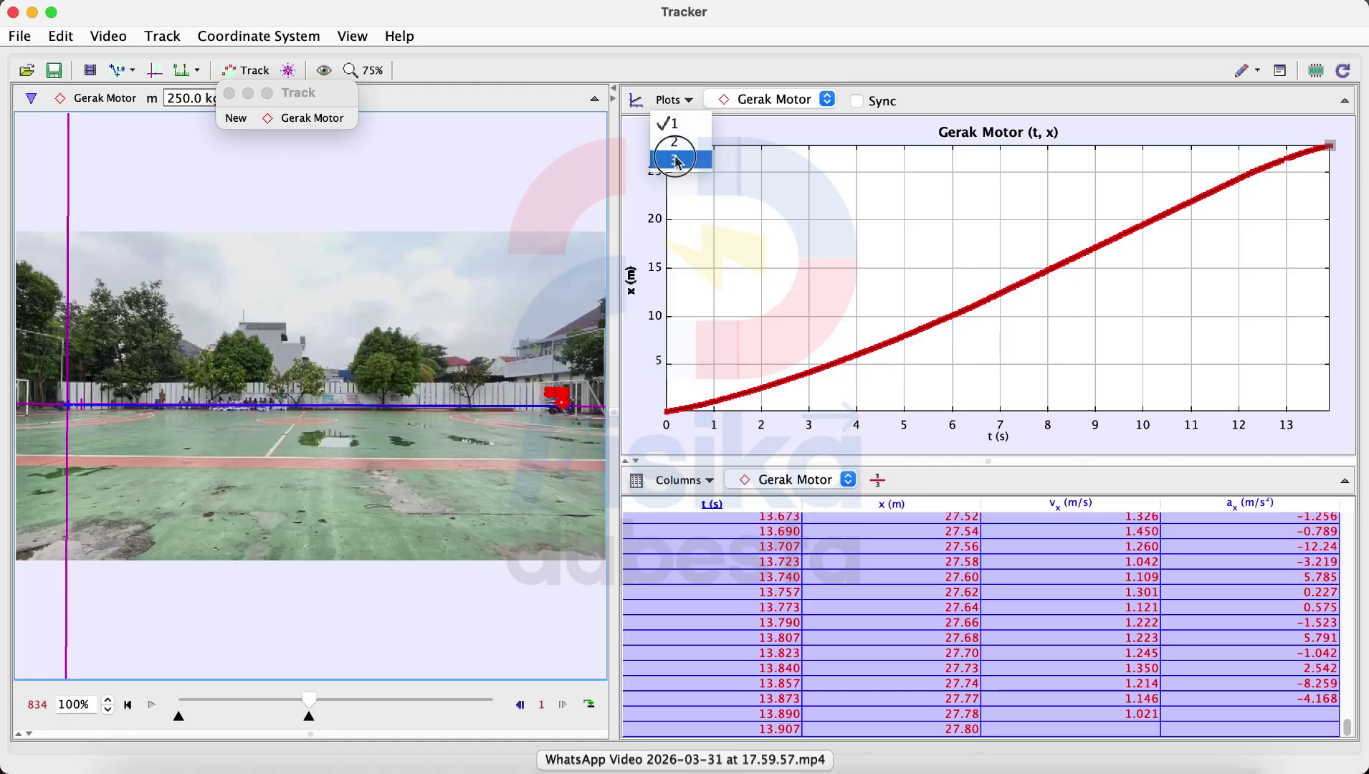
pyautogui.click(677, 162)
pyautogui.scroll(-3, 785, 414)
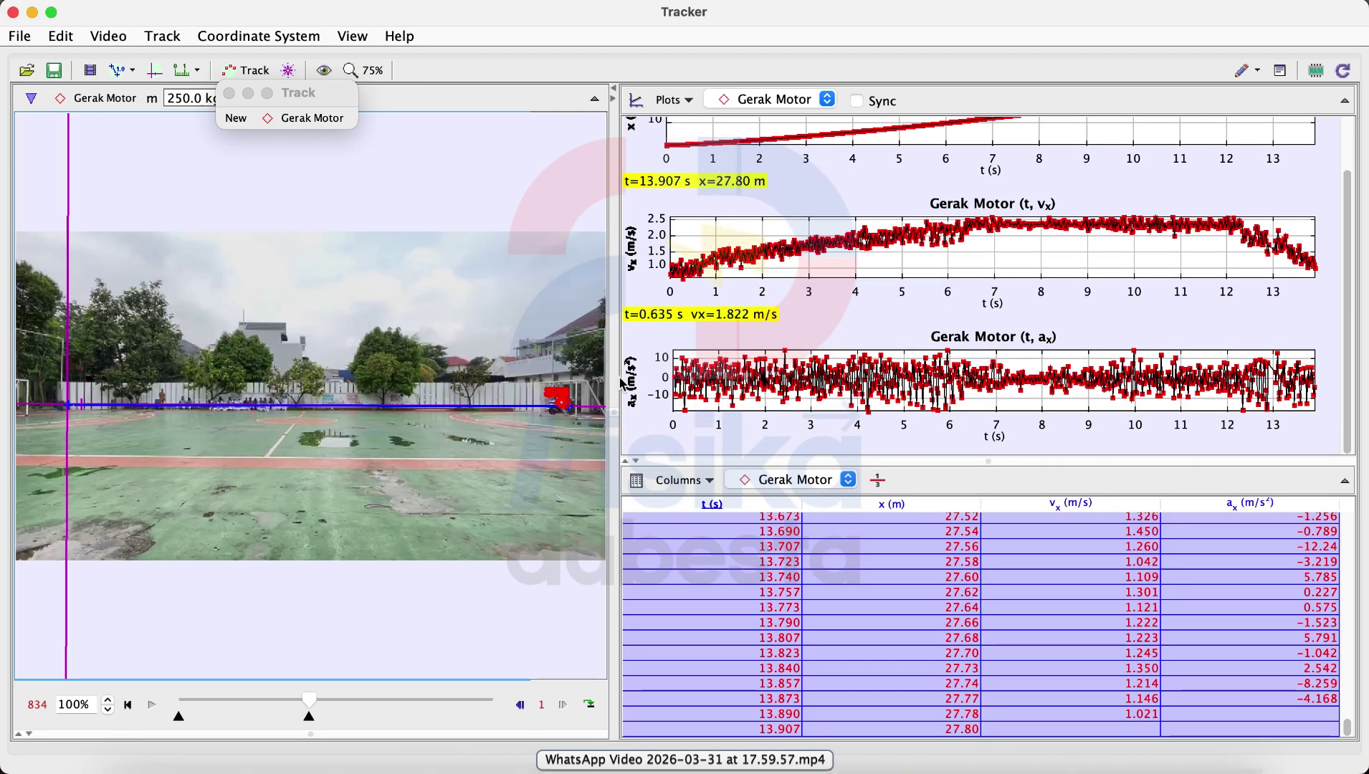
pyautogui.click(672, 100)
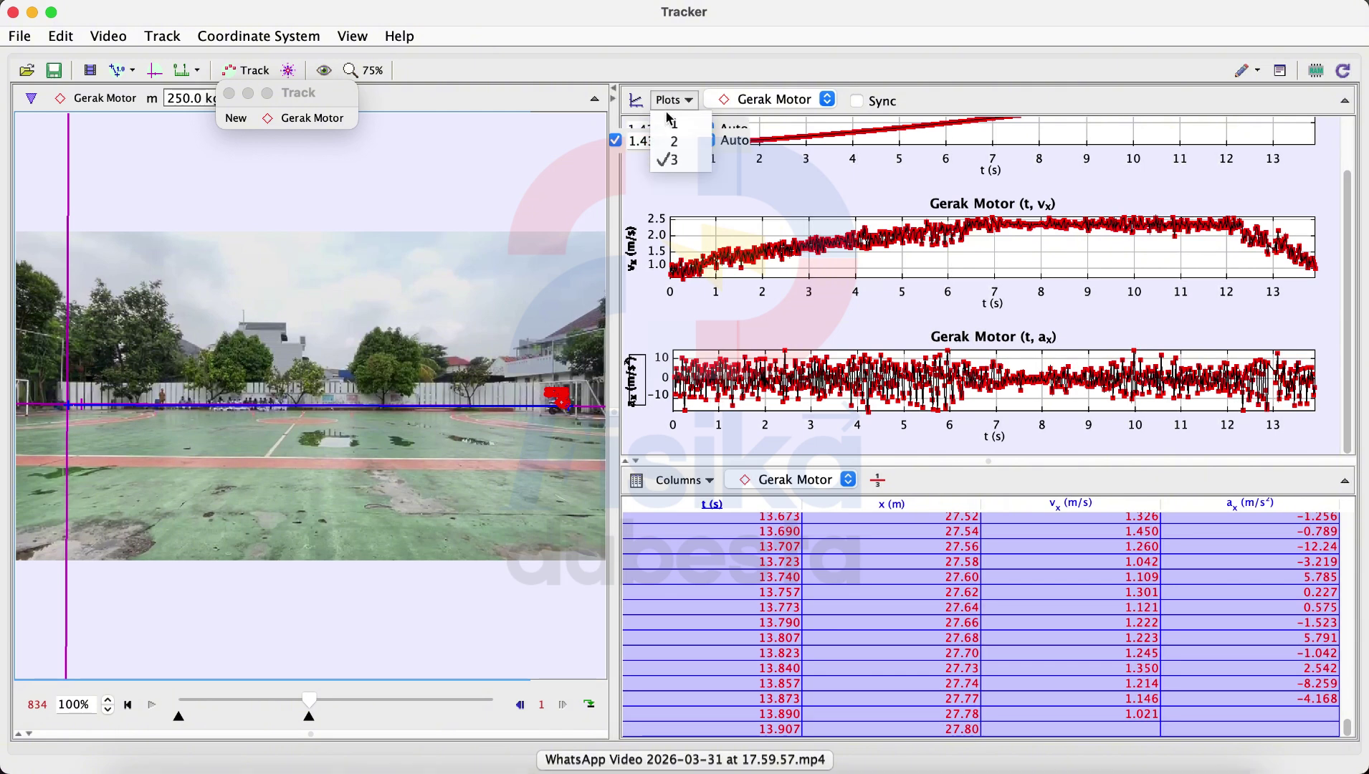
pyautogui.click(676, 128)
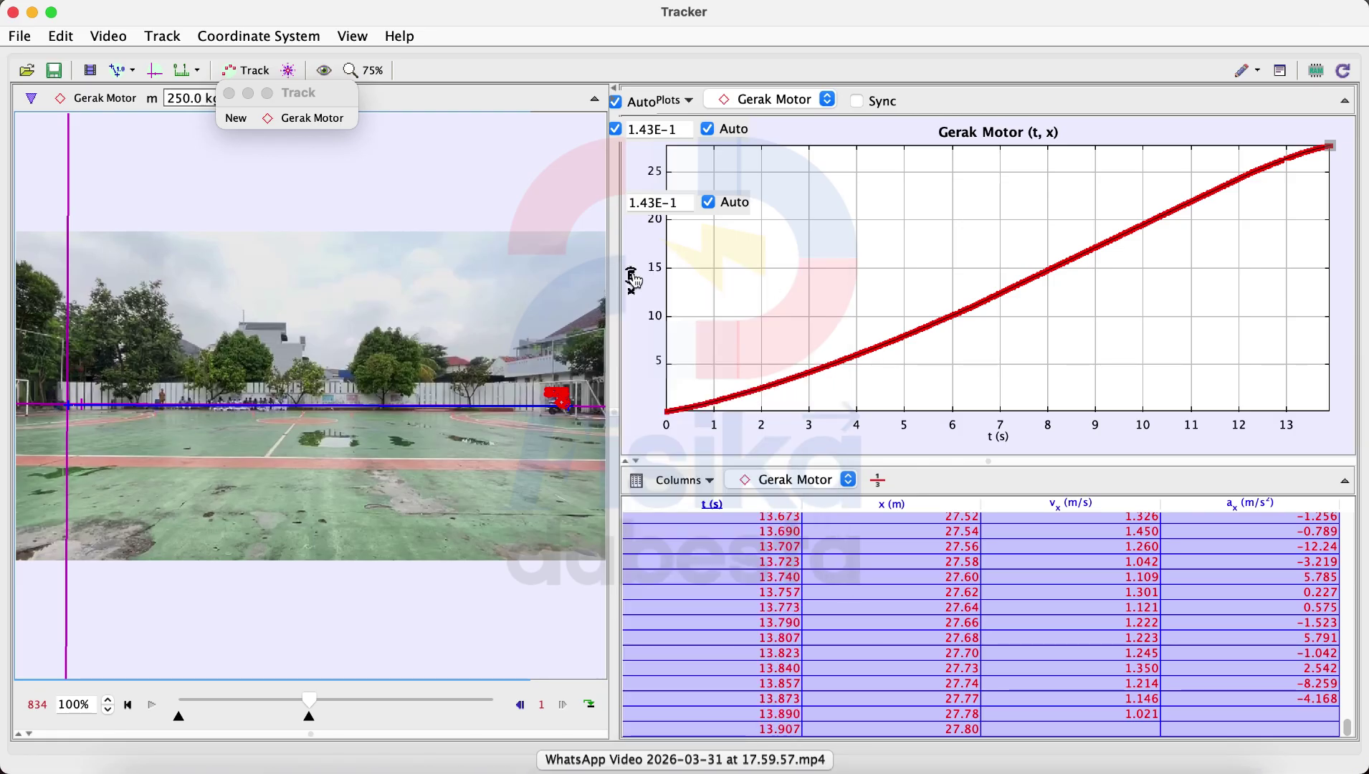
# - Change the single plot's vertical-axis variable to ax: acceleration x-component
pyautogui.click(632, 280)
pyautogui.click(632, 291)
pyautogui.click(632, 286)
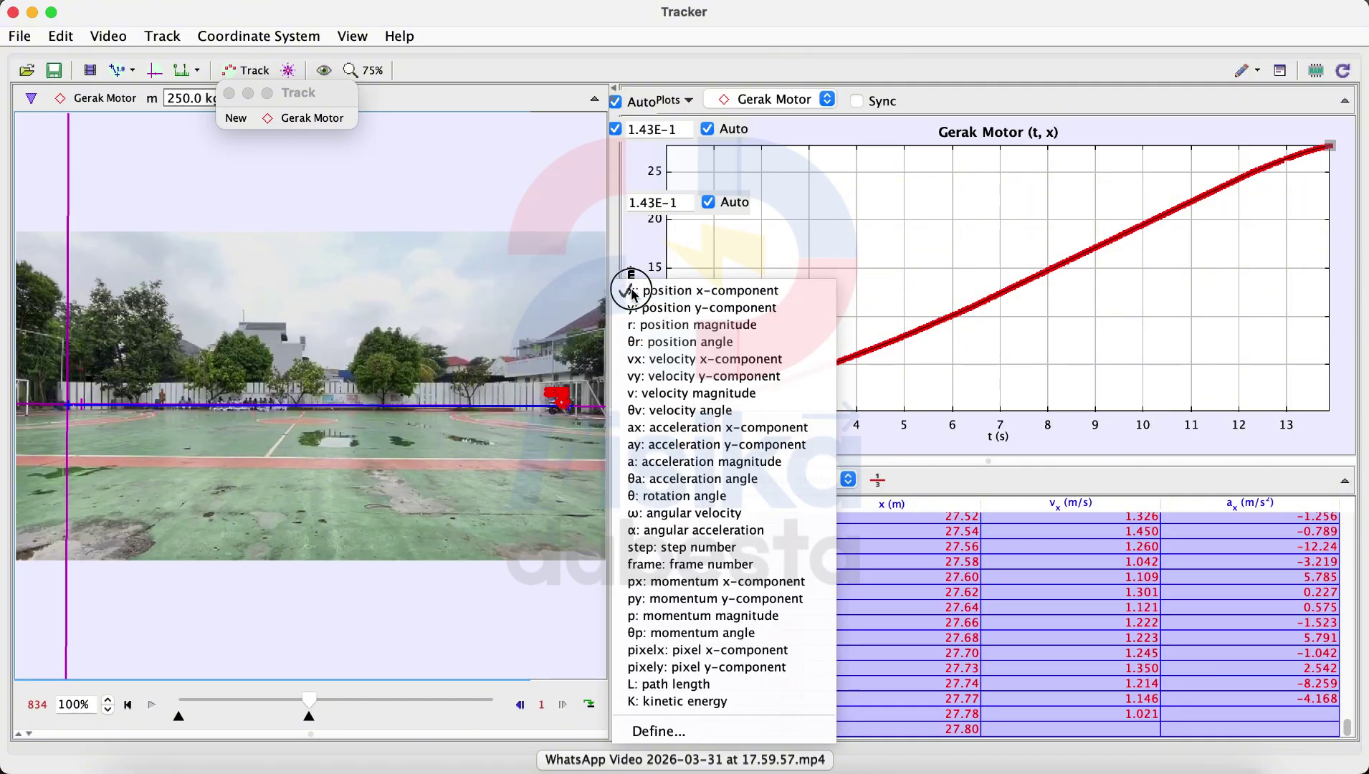
pyautogui.click(666, 428)
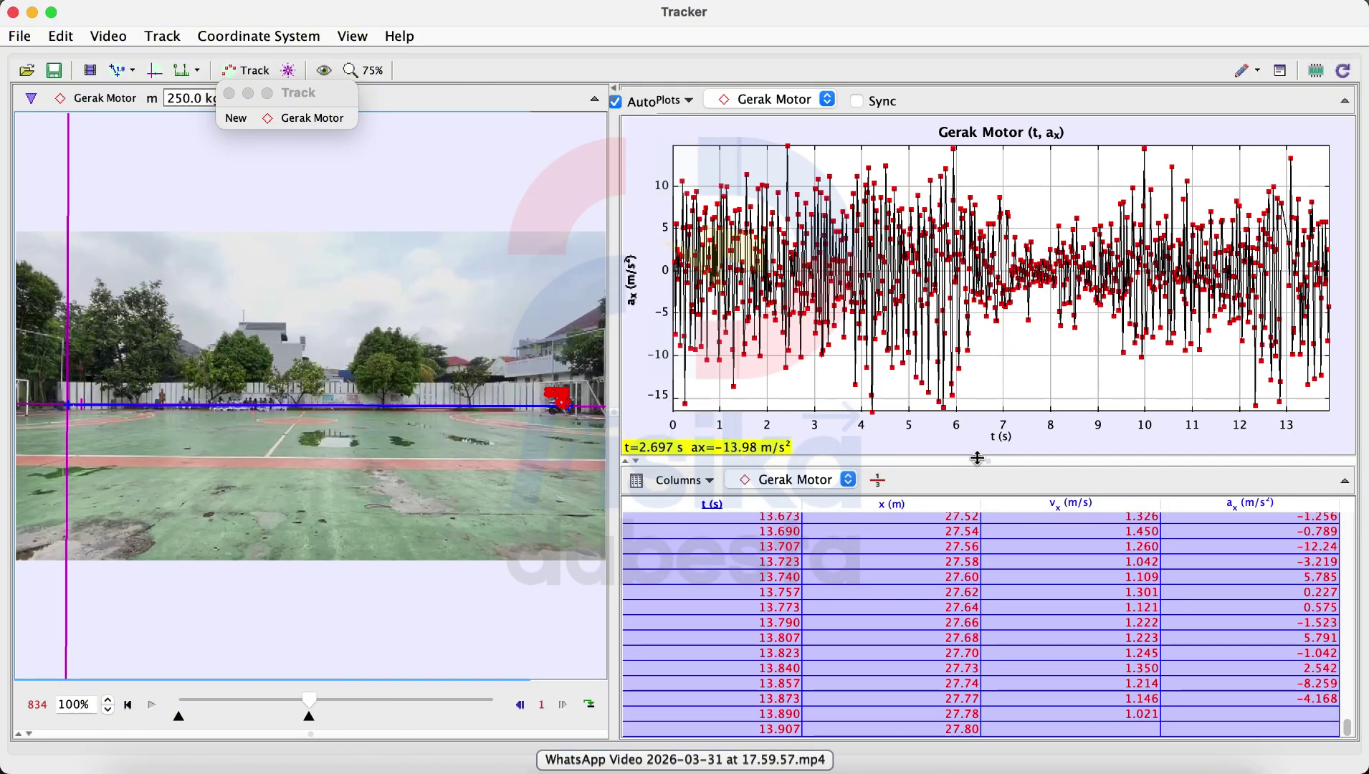
# - Try to enlarge the plot pane downward, and capture a screenshot of the Gerak Motor (t, ax) graph
pyautogui.moveTo(976, 457); pyautogui.dragTo(976, 512)
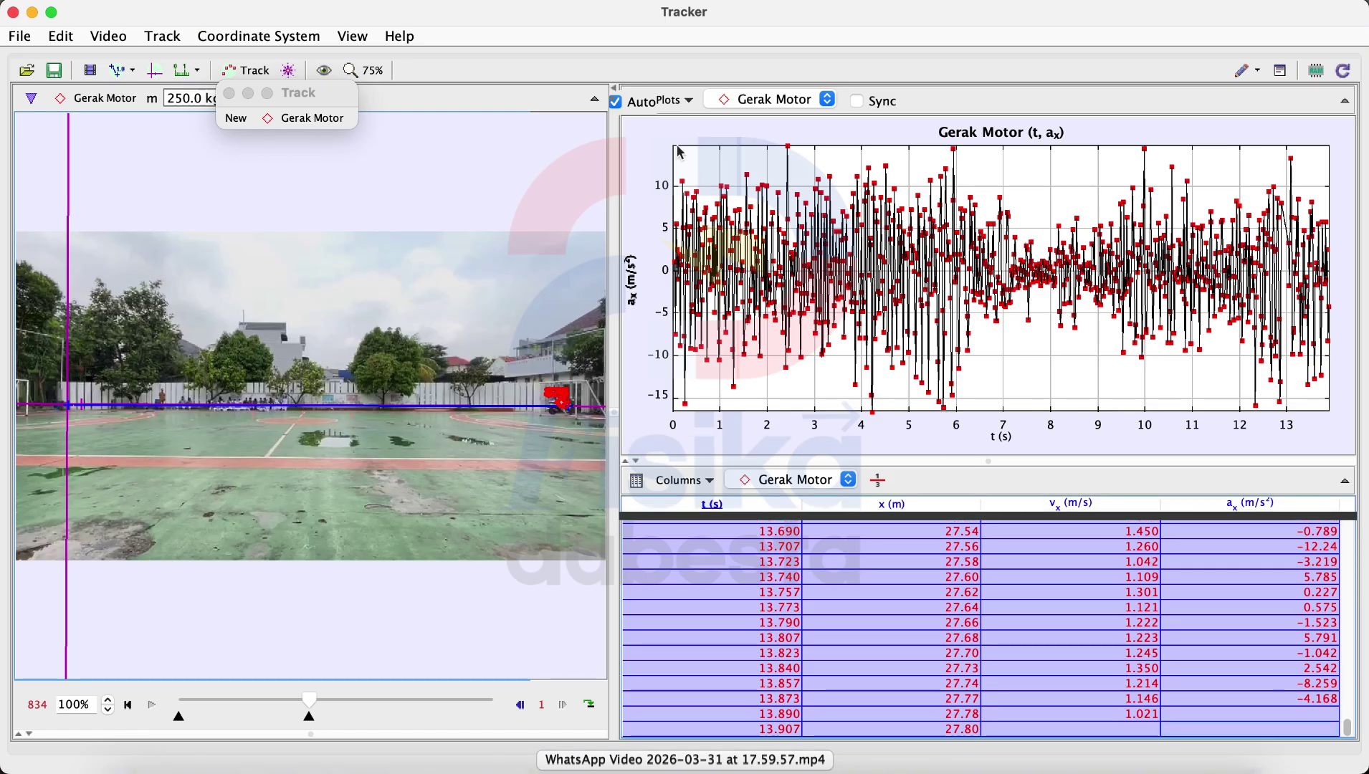
pyautogui.moveTo(618, 118); pyautogui.dragTo(1338, 438)
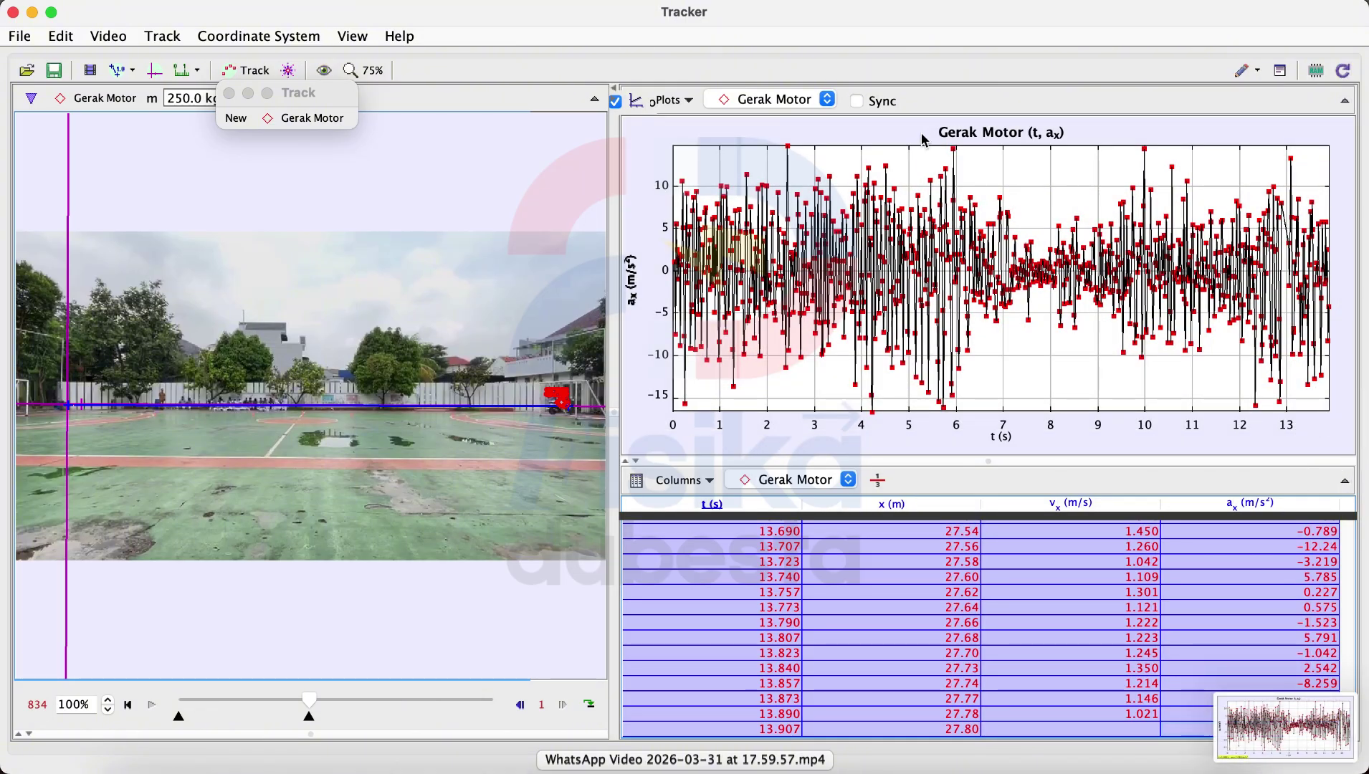
pyautogui.click(674, 100)
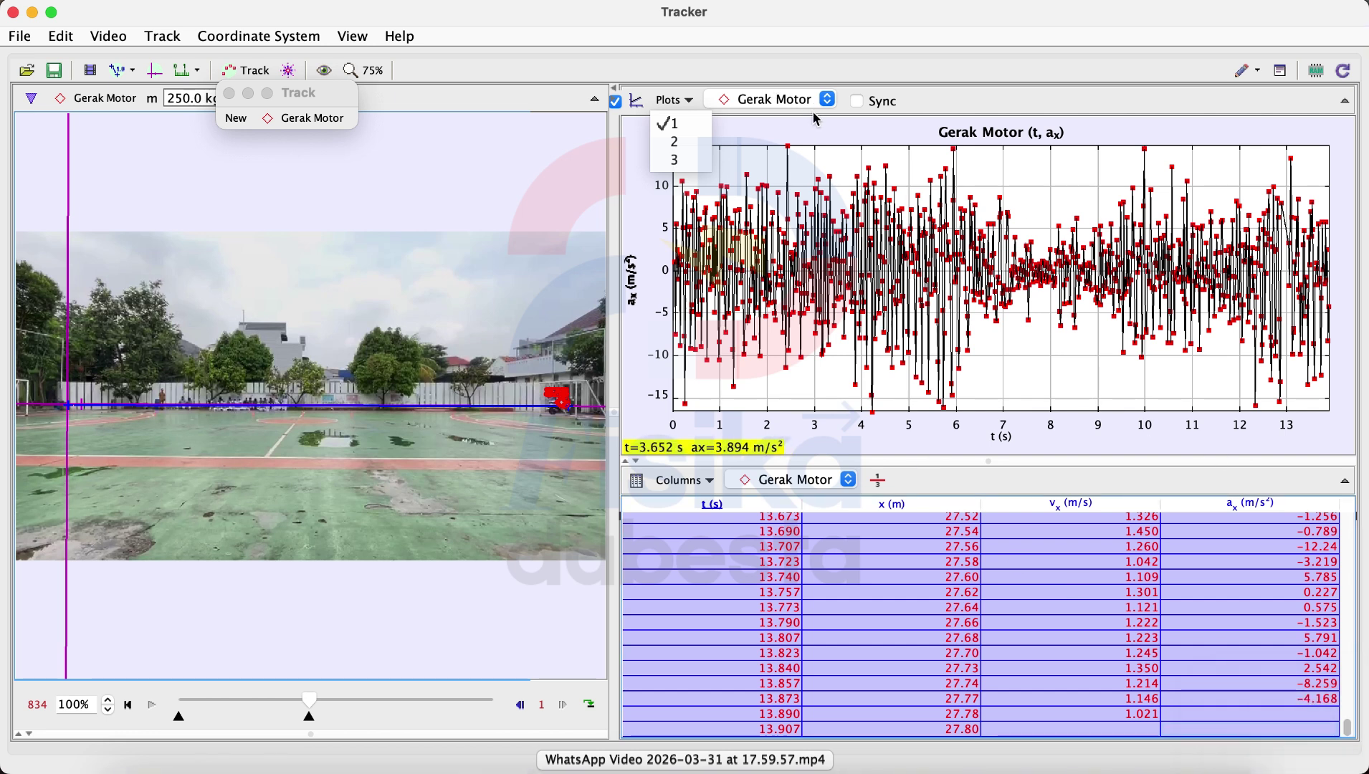
pyautogui.click(1018, 109)
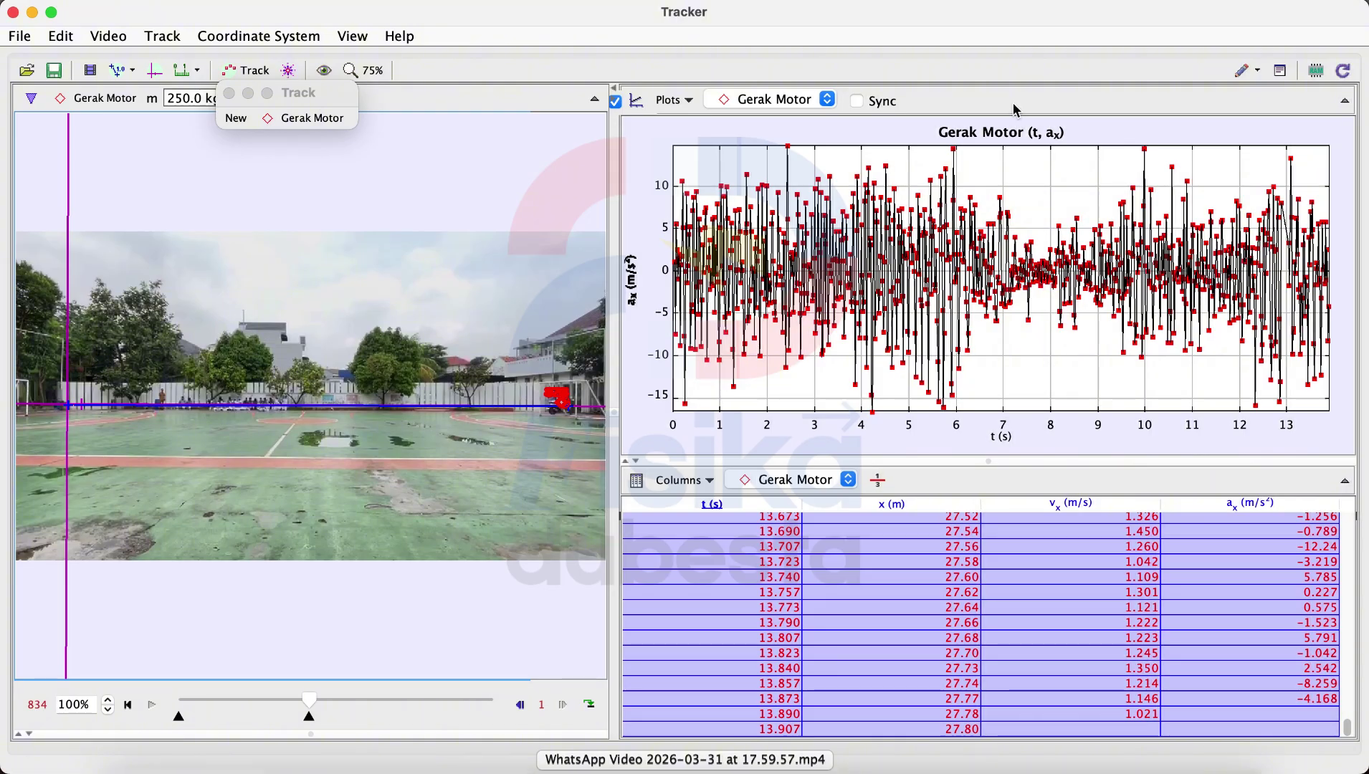